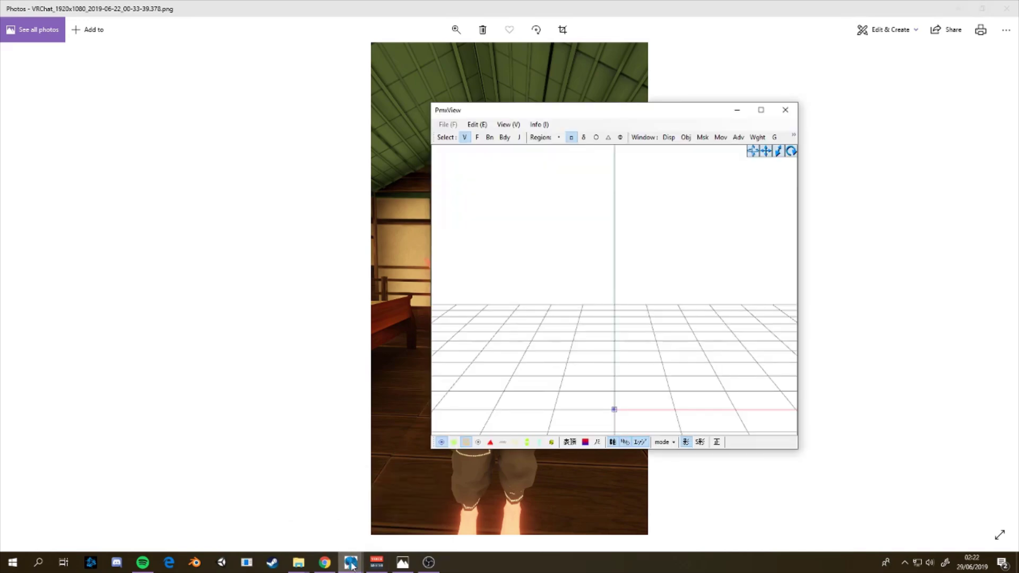
Switch to Chrome and look over the MMD bases, textures, hair packs and clothing in the DeviantArt favourites collection
{"action": "left_click", "coordinate": [325, 521]}
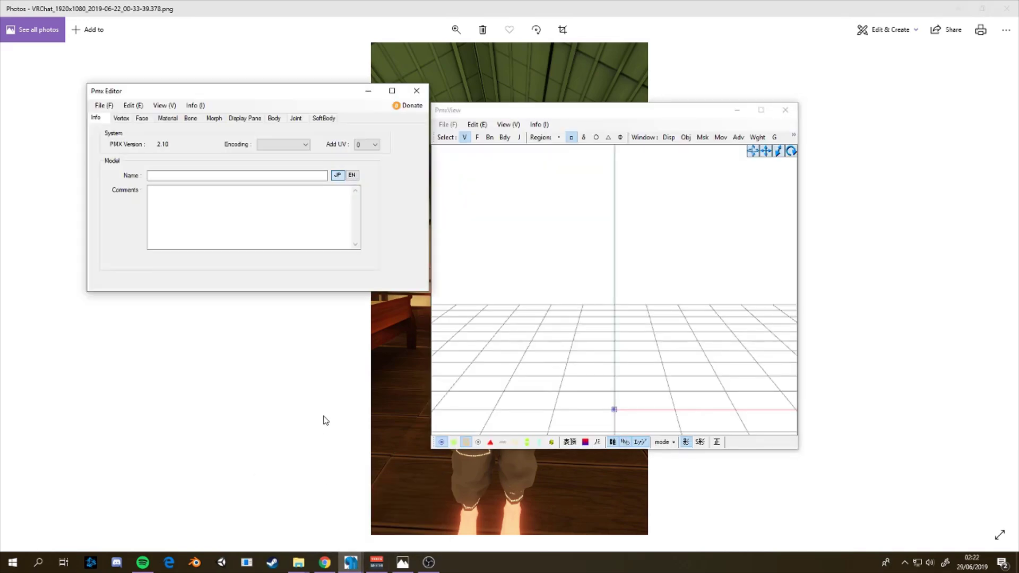
{"action": "mouse_move", "coordinate": [686, 346]}
{"action": "right_mouse_down"}
{"action": "mouse_move", "coordinate": [589, 335]}
{"action": "mouse_move", "coordinate": [689, 333]}
{"action": "right_mouse_up"}
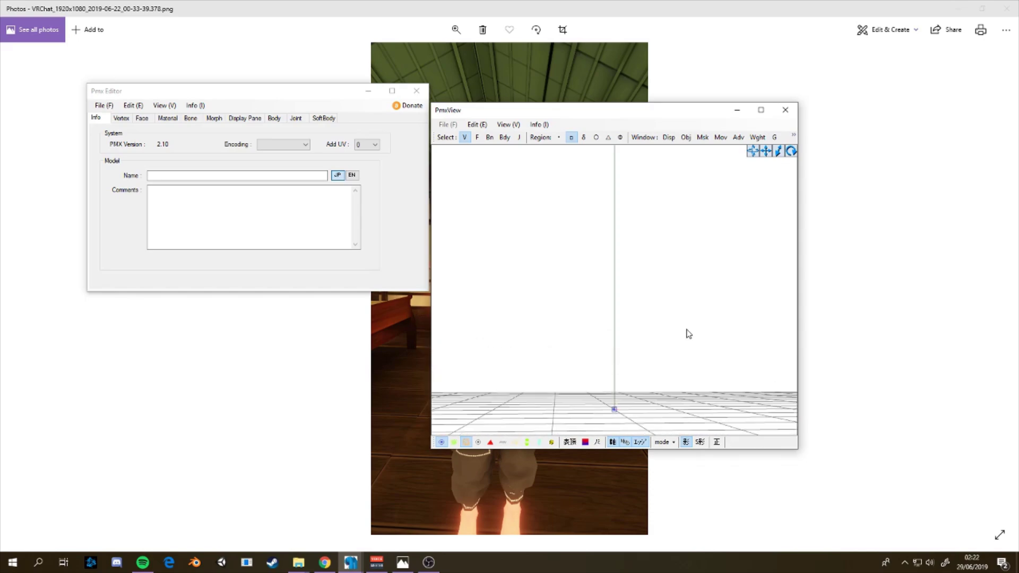
{"action": "left_click", "coordinate": [324, 563]}
{"action": "left_click", "coordinate": [65, 8]}
{"action": "scroll", "coordinate": [498, 313], "scroll_direction": "down", "scroll_amount": 2}
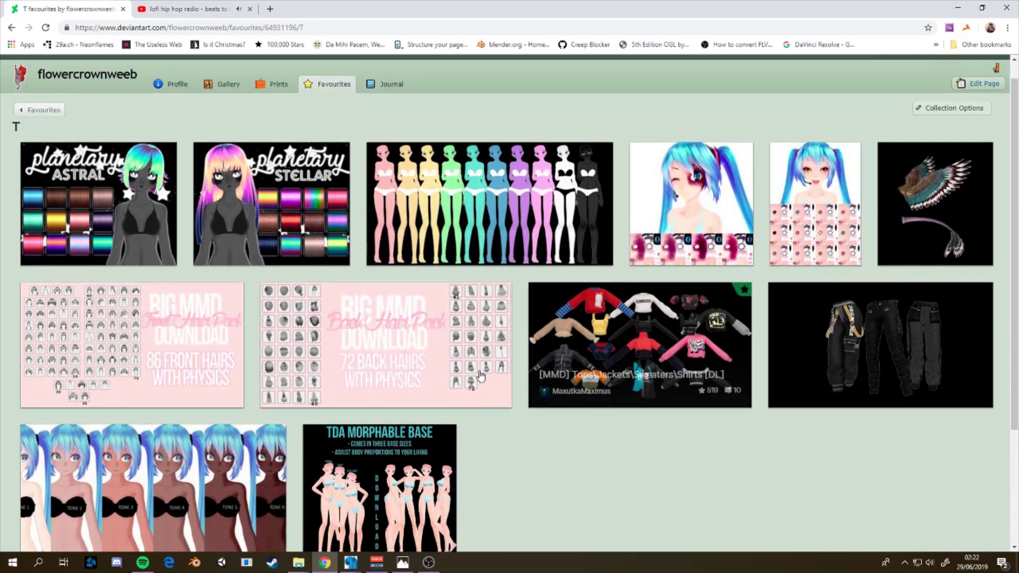
{"action": "scroll", "coordinate": [520, 467], "scroll_direction": "up", "scroll_amount": 1}
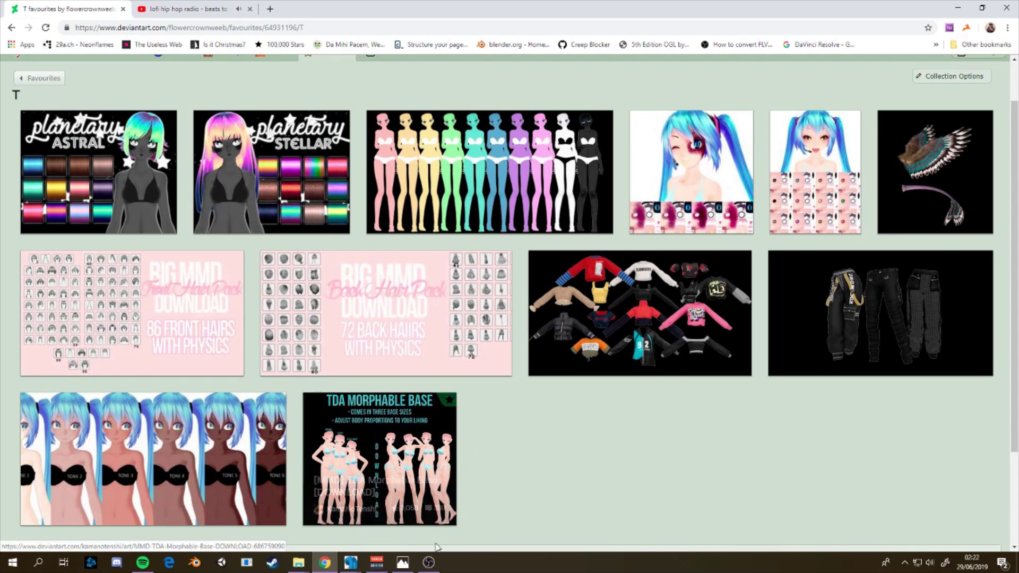
Switch to PMX Editor and open TDA BaseXtraShort.pmx from the Tutorial folder in AVATRS
{"action": "left_click", "coordinate": [351, 563]}
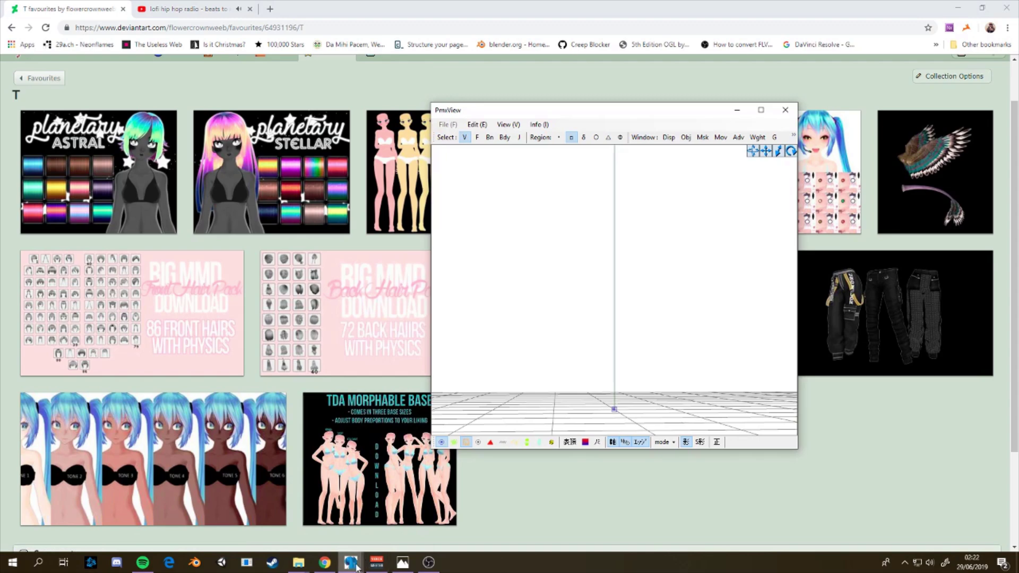
{"action": "left_click", "coordinate": [409, 510]}
{"action": "left_click", "coordinate": [104, 105]}
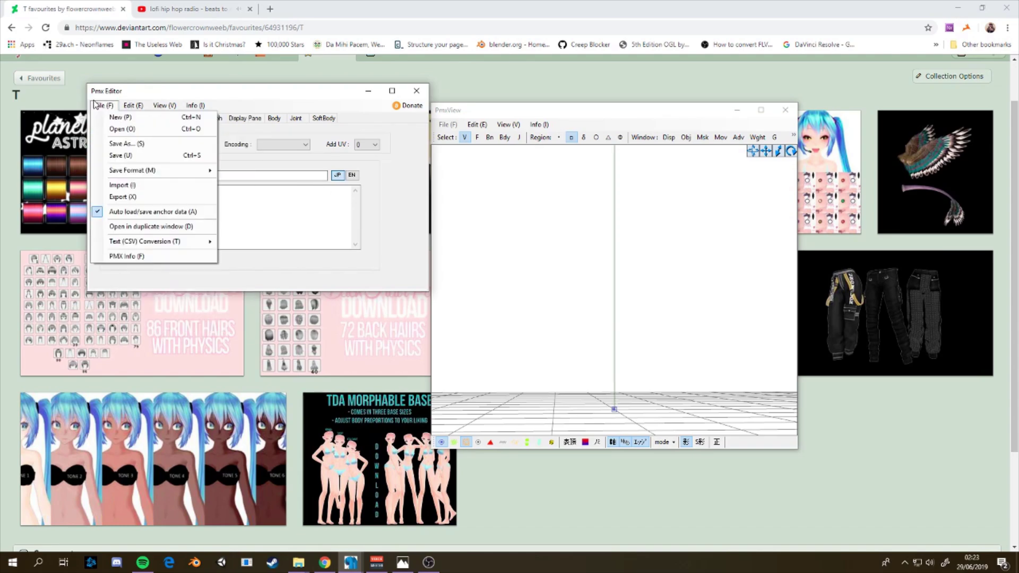
{"action": "left_click", "coordinate": [118, 129]}
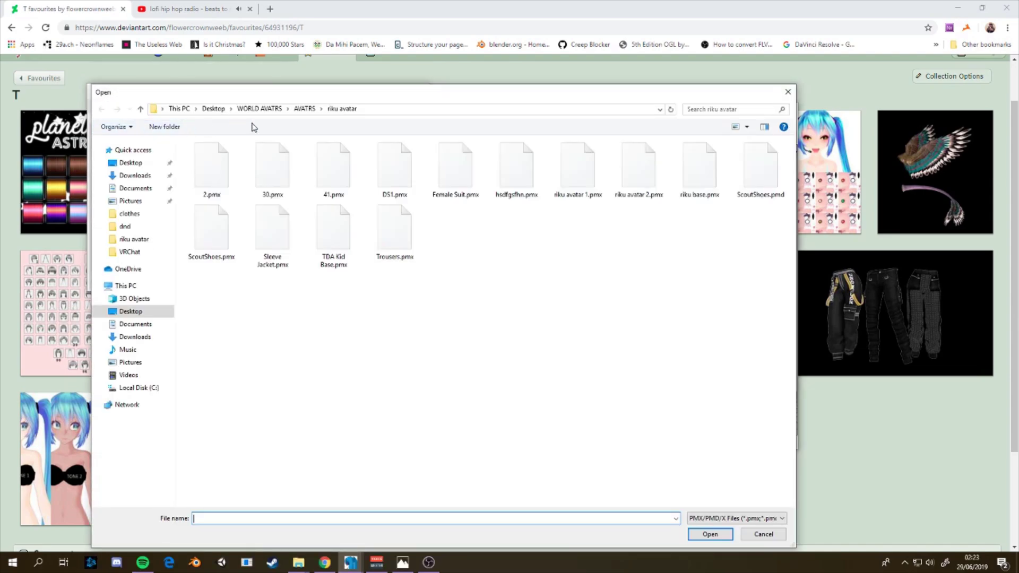
{"action": "left_click", "coordinate": [305, 108]}
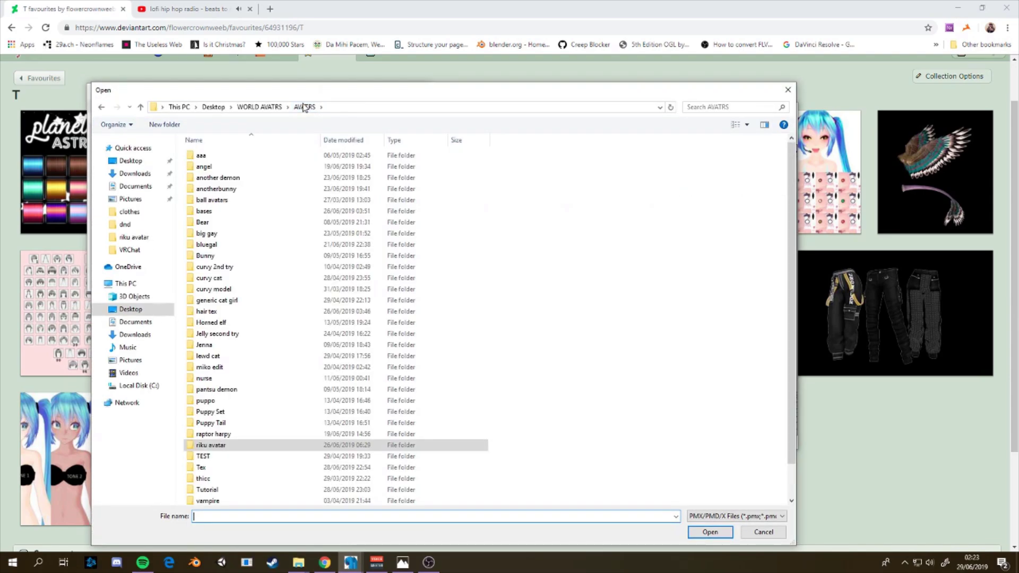
{"action": "scroll", "coordinate": [284, 318], "scroll_direction": "down", "scroll_amount": 1}
{"action": "double_click", "coordinate": [230, 456]}
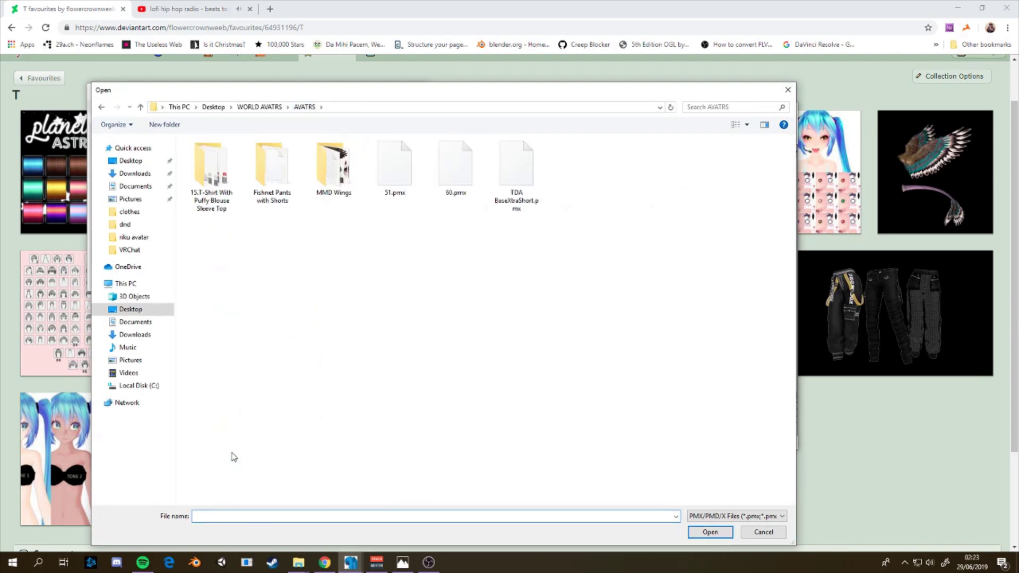
{"action": "left_click", "coordinate": [536, 187]}
{"action": "left_click", "coordinate": [730, 533]}
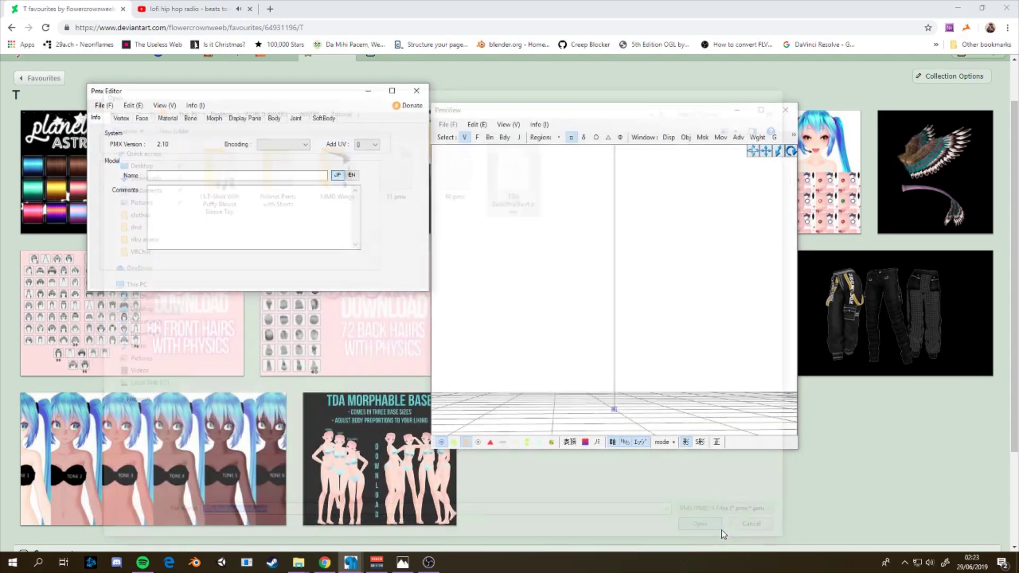
Examine the loaded TDA base model from several angles and its vertex and face data
{"action": "mouse_move", "coordinate": [687, 280]}
{"action": "right_mouse_down"}
{"action": "mouse_move", "coordinate": [637, 272]}
{"action": "mouse_move", "coordinate": [707, 272]}
{"action": "mouse_move", "coordinate": [717, 290]}
{"action": "mouse_move", "coordinate": [653, 277]}
{"action": "mouse_move", "coordinate": [708, 273]}
{"action": "mouse_move", "coordinate": [658, 287]}
{"action": "mouse_move", "coordinate": [636, 278]}
{"action": "mouse_move", "coordinate": [711, 275]}
{"action": "mouse_move", "coordinate": [684, 270]}
{"action": "right_mouse_up"}
{"action": "scroll", "coordinate": [687, 270], "scroll_direction": "up", "scroll_amount": 2}
{"action": "scroll", "coordinate": [687, 271], "scroll_direction": "down", "scroll_amount": 2}
{"action": "scroll", "coordinate": [687, 270], "scroll_direction": "up", "scroll_amount": 2}
{"action": "scroll", "coordinate": [687, 270], "scroll_direction": "down", "scroll_amount": 1}
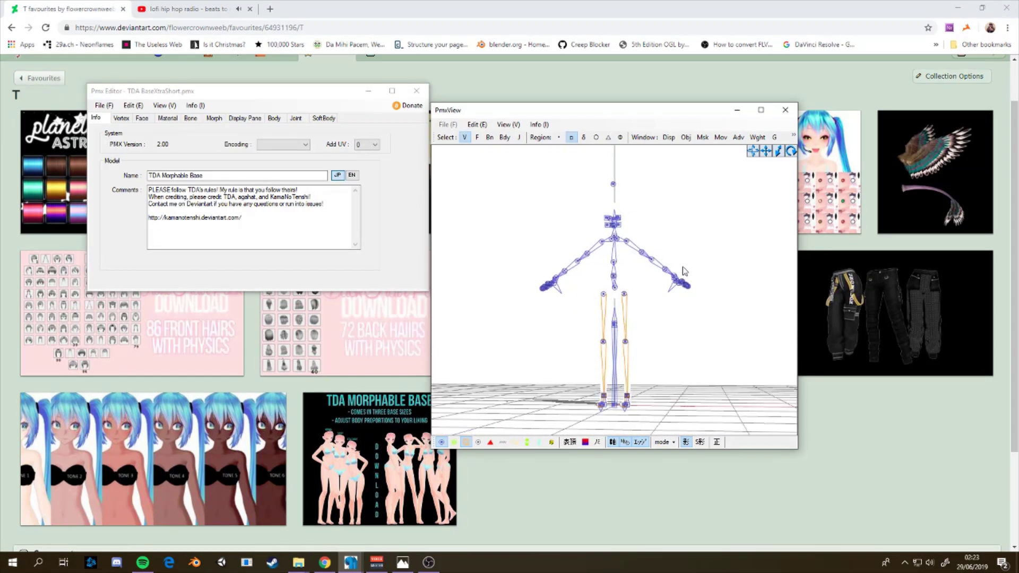
{"action": "right_click_drag", "start_coordinate": [545, 308], "coordinate": [571, 306]}
{"action": "left_click", "coordinate": [122, 118]}
{"action": "left_click", "coordinate": [141, 119]}
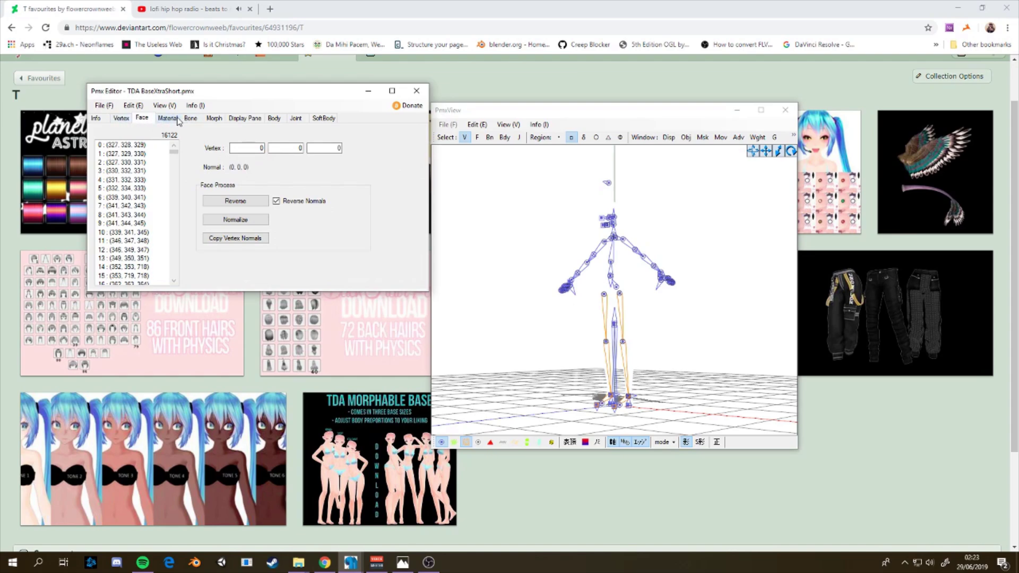
Set the texture of the Skin01 material to the body00 image from the Tutorial folder
{"action": "left_click", "coordinate": [167, 119]}
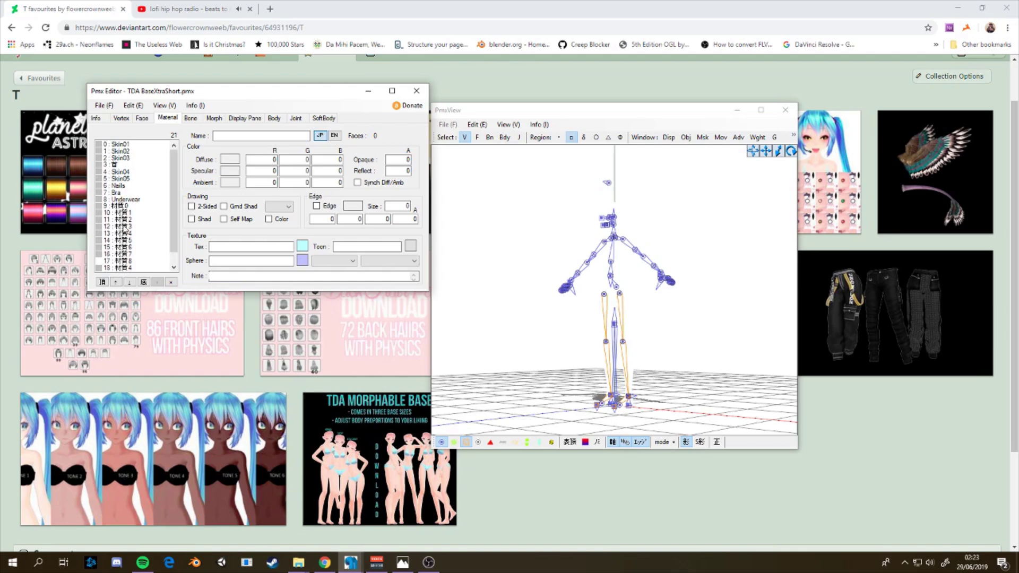
{"action": "left_click", "coordinate": [122, 145]}
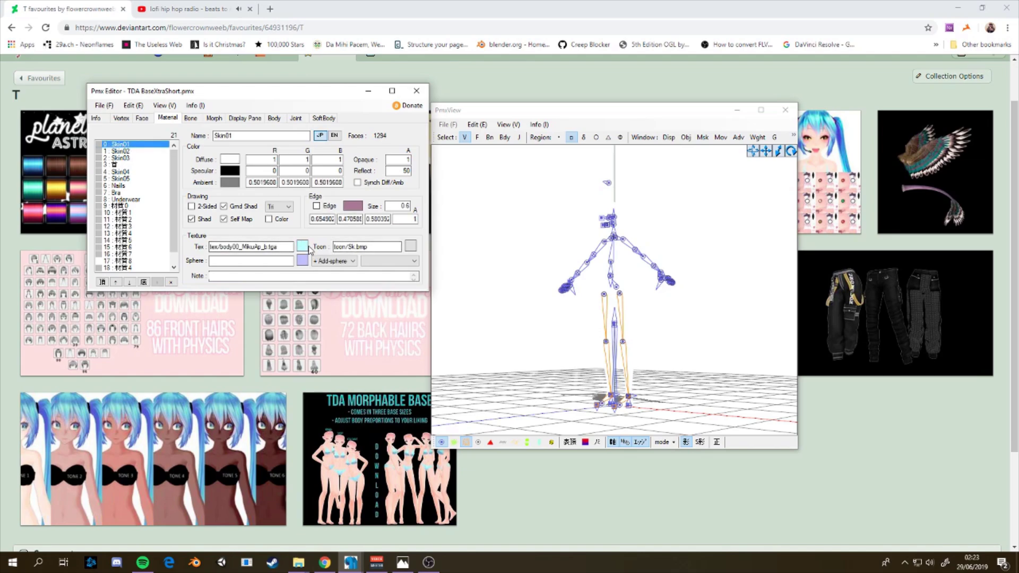
{"action": "left_click", "coordinate": [304, 247]}
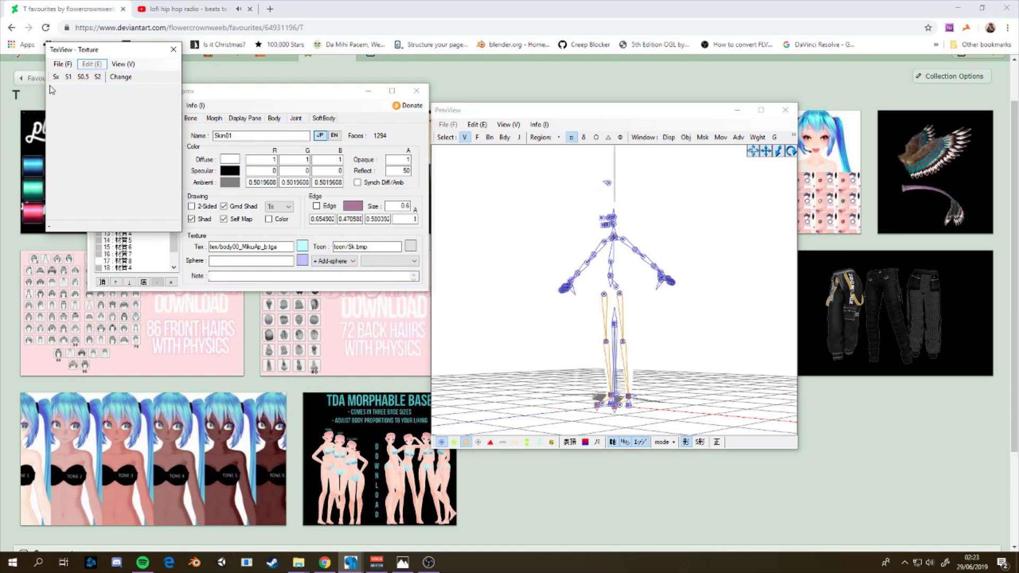
{"action": "left_click", "coordinate": [63, 64]}
{"action": "left_click", "coordinate": [78, 81]}
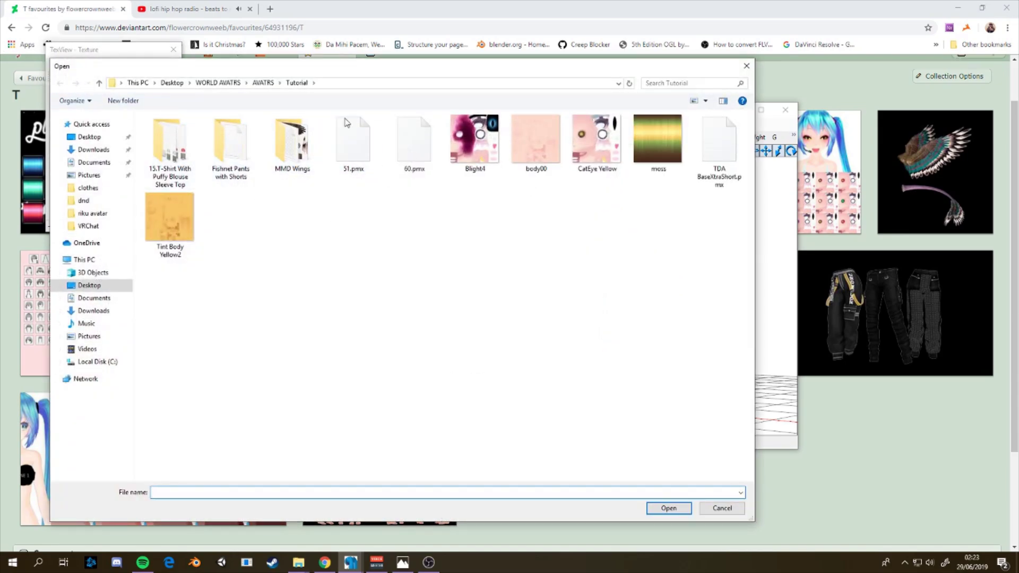
{"action": "left_click", "coordinate": [530, 145]}
{"action": "left_click", "coordinate": [668, 508]}
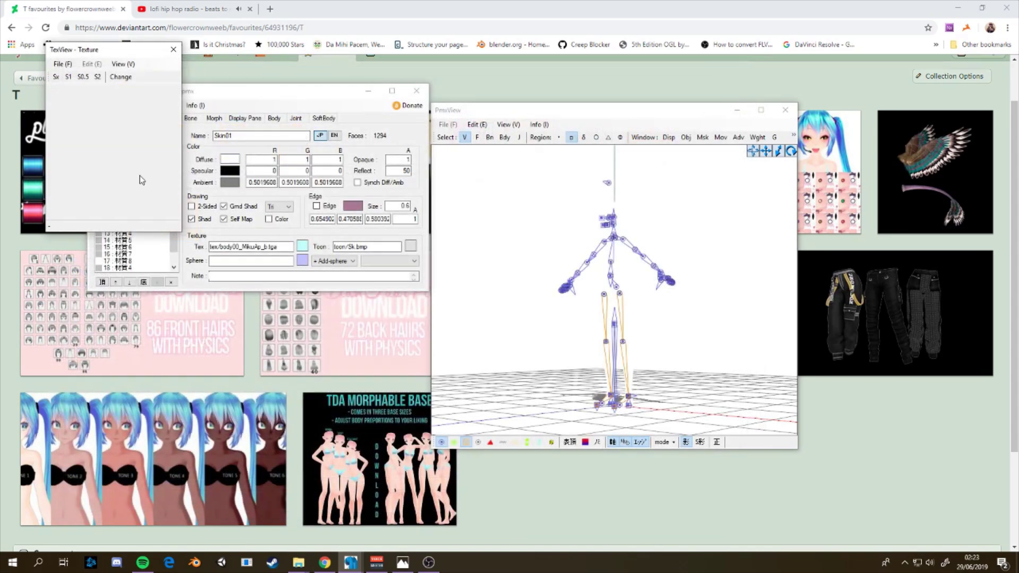
{"action": "left_click", "coordinate": [121, 78]}
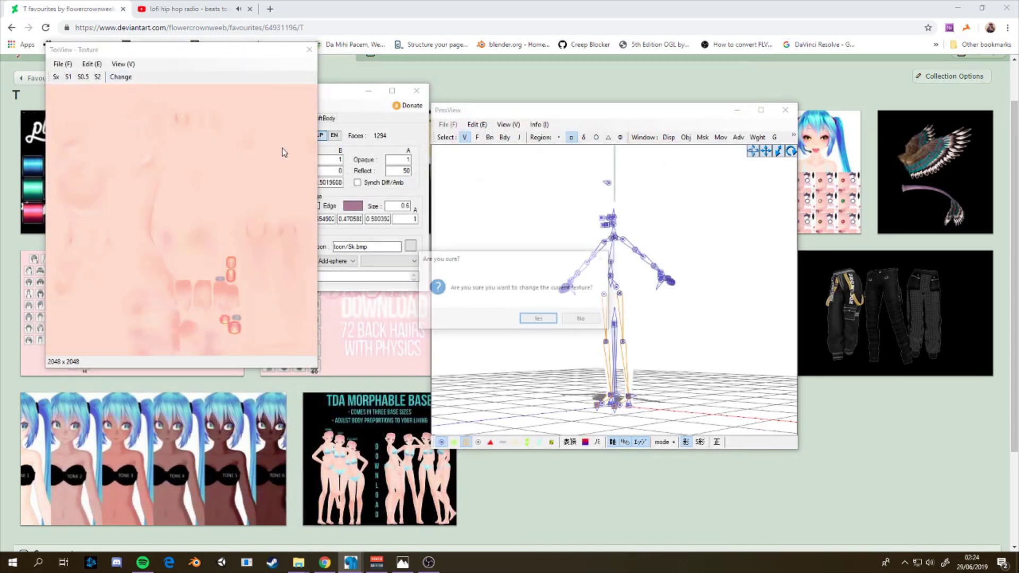
{"action": "left_click", "coordinate": [539, 319]}
{"action": "left_click", "coordinate": [308, 50]}
Copy the body00.png texture name from Skin01 and apply it to the Skin02 material
{"action": "scroll", "coordinate": [672, 213], "scroll_direction": "up", "scroll_amount": 5}
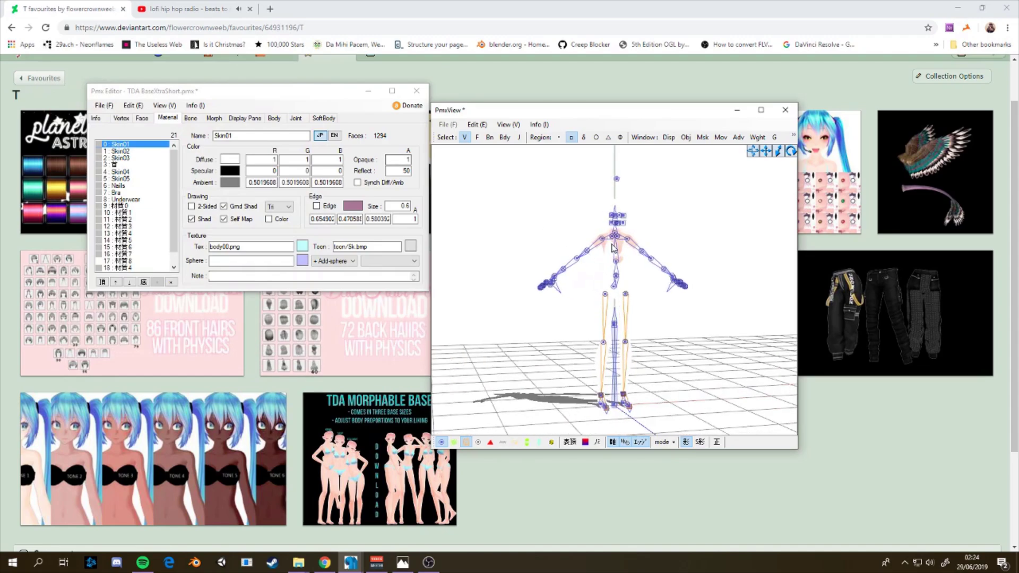
{"action": "scroll", "coordinate": [672, 213], "scroll_direction": "up", "scroll_amount": 1}
{"action": "right_click_drag", "start_coordinate": [768, 154], "coordinate": [624, 298]}
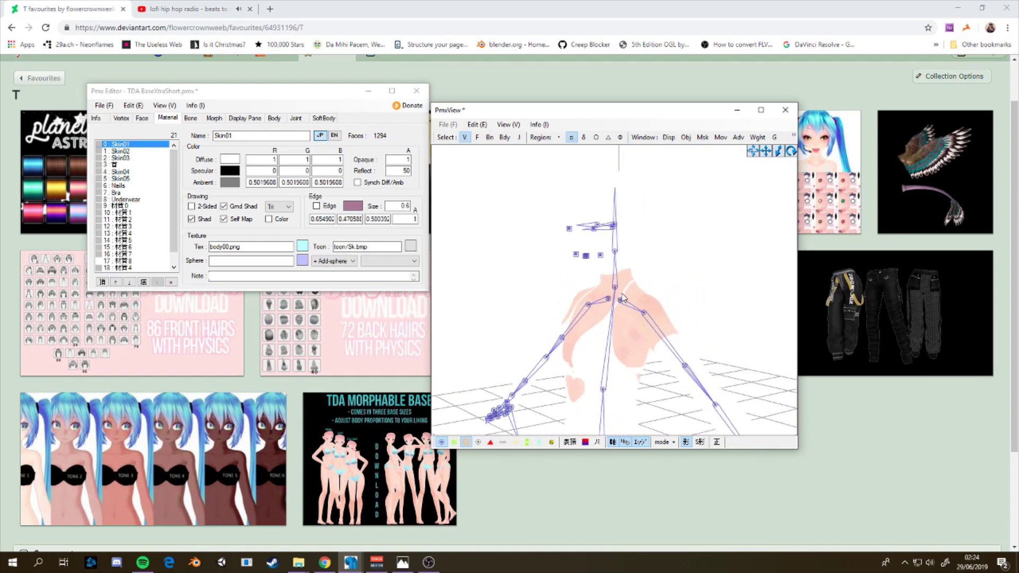
{"action": "scroll", "coordinate": [623, 298], "scroll_direction": "down", "scroll_amount": 4}
{"action": "key", "text": "F2"}
{"action": "left_click", "coordinate": [260, 254]}
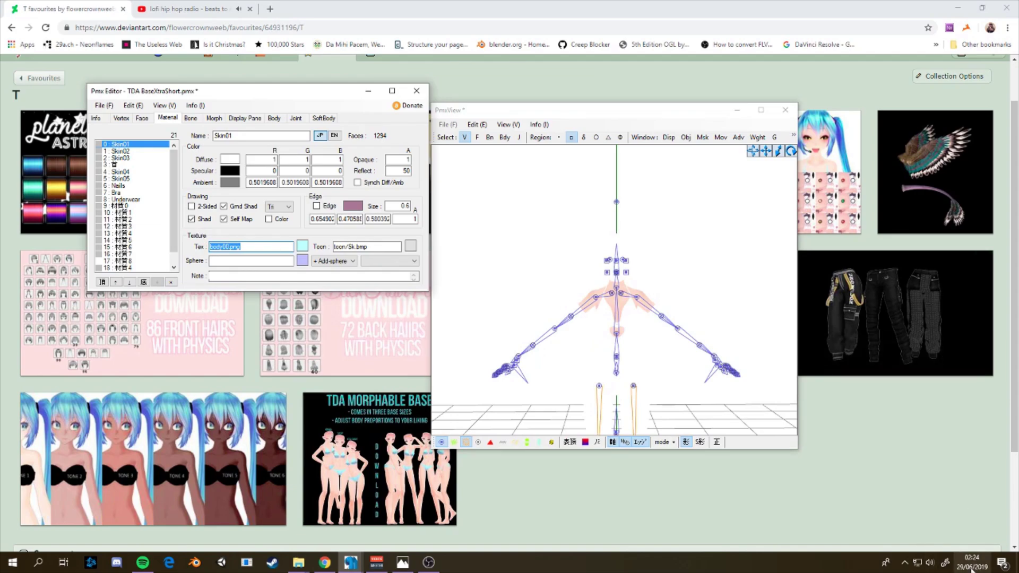
{"action": "left_click", "coordinate": [130, 152]}
{"action": "double_click", "coordinate": [287, 246]}
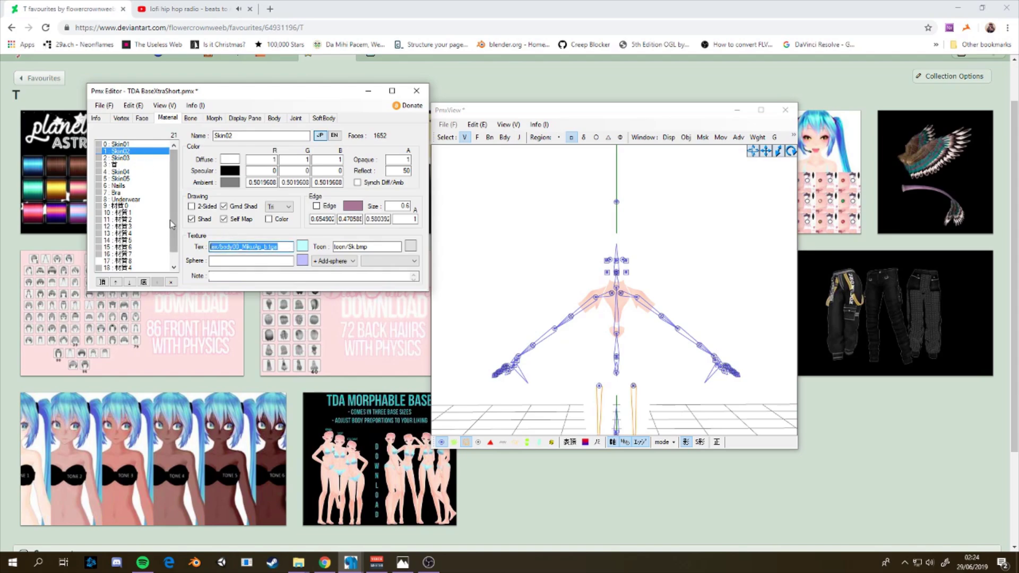
Set the texture of the Skin03, Skin04 and Skin05 materials to body00.png
{"action": "left_click", "coordinate": [130, 158]}
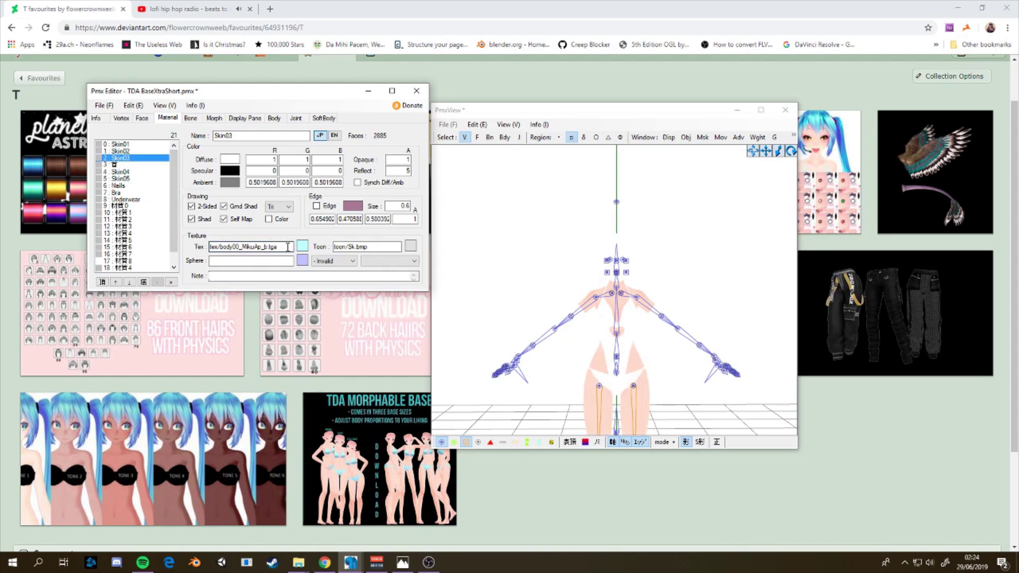
{"action": "left_click", "coordinate": [121, 172]}
{"action": "double_click", "coordinate": [280, 247]}
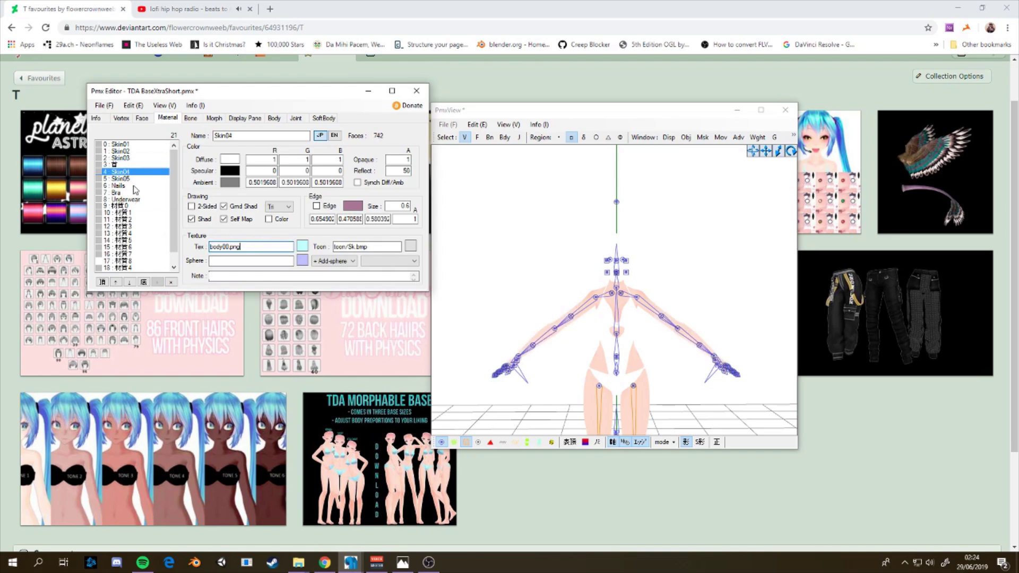
{"action": "left_click", "coordinate": [131, 179]}
{"action": "double_click", "coordinate": [277, 247]}
{"action": "type", "text": "body00.png"}
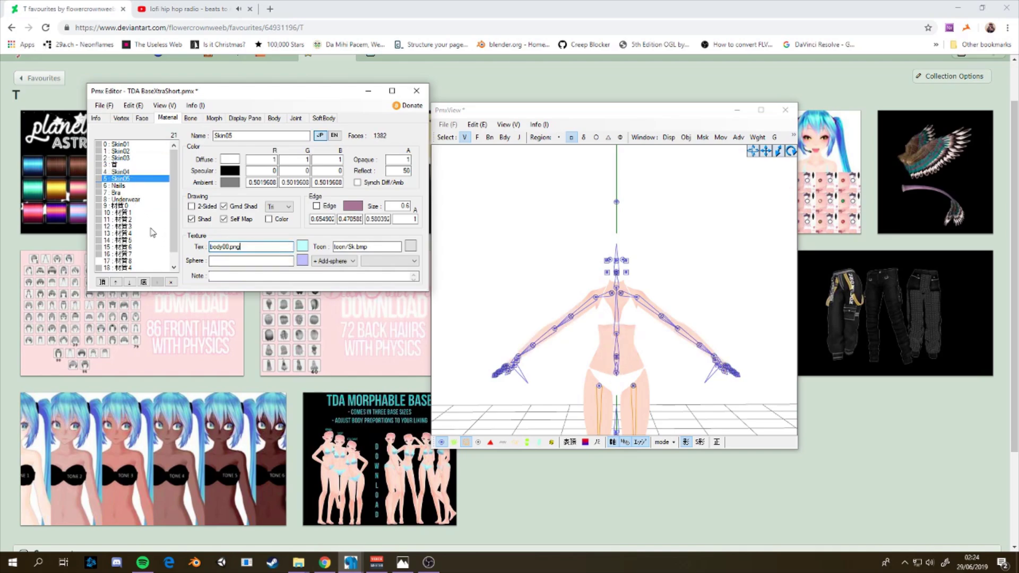
Set the texture of the neck material, number 3 in the list, to the CatEye Yellow image
{"action": "left_click", "coordinate": [123, 172]}
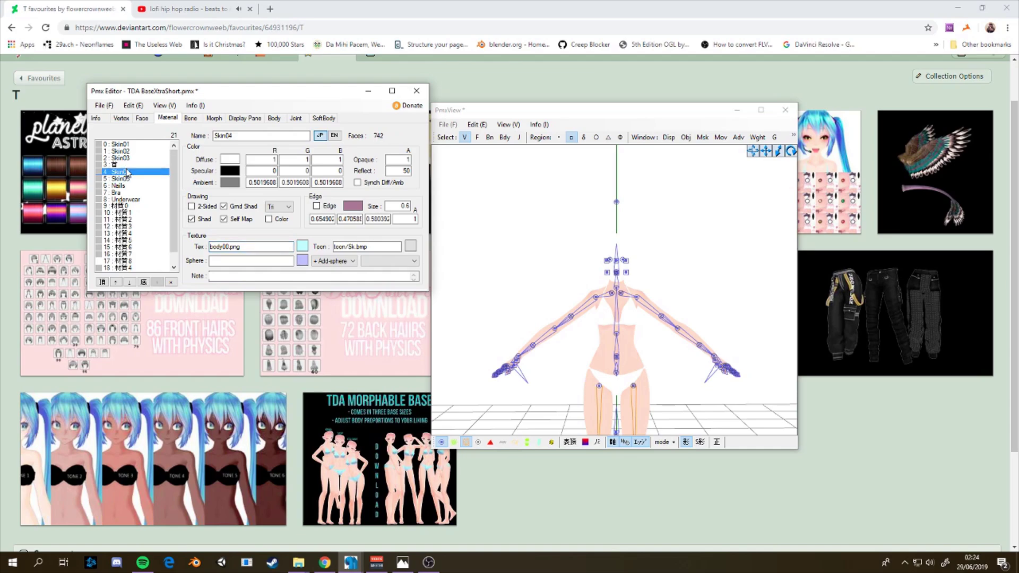
{"action": "key", "text": "Up"}
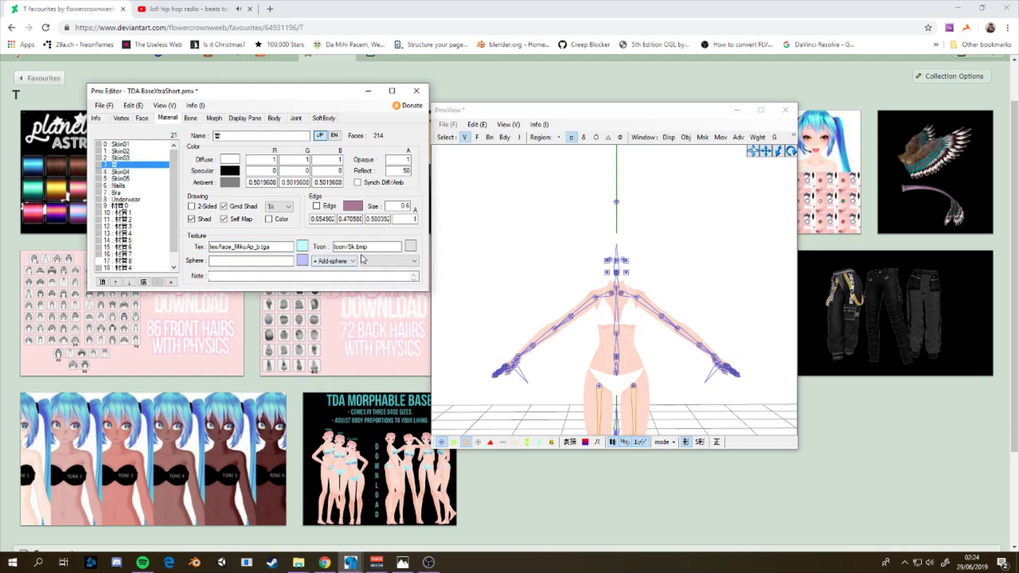
{"action": "scroll", "coordinate": [643, 265], "scroll_direction": "up", "scroll_amount": 10}
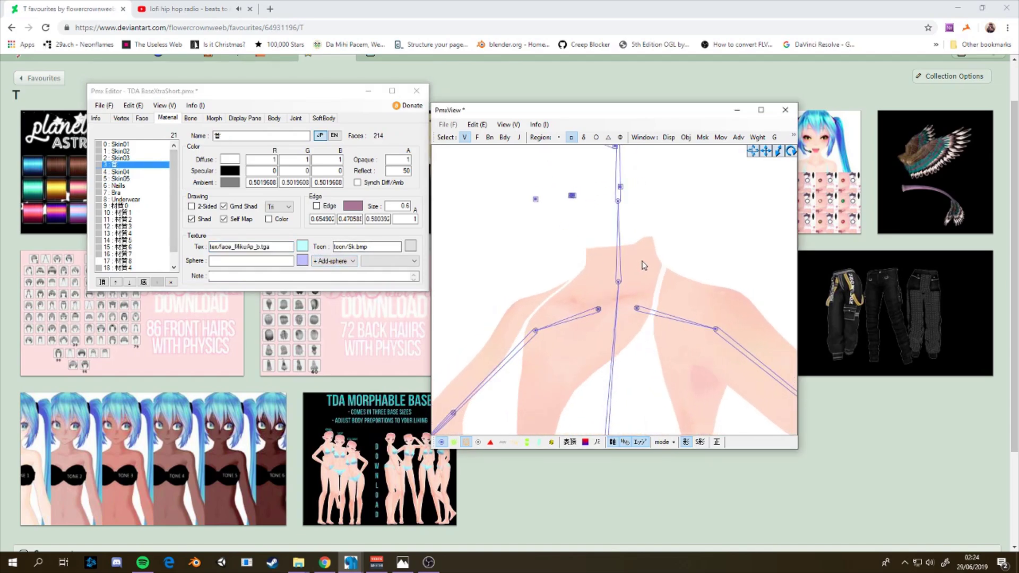
{"action": "right_click_drag", "start_coordinate": [644, 266], "coordinate": [631, 247]}
{"action": "left_click", "coordinate": [302, 246]}
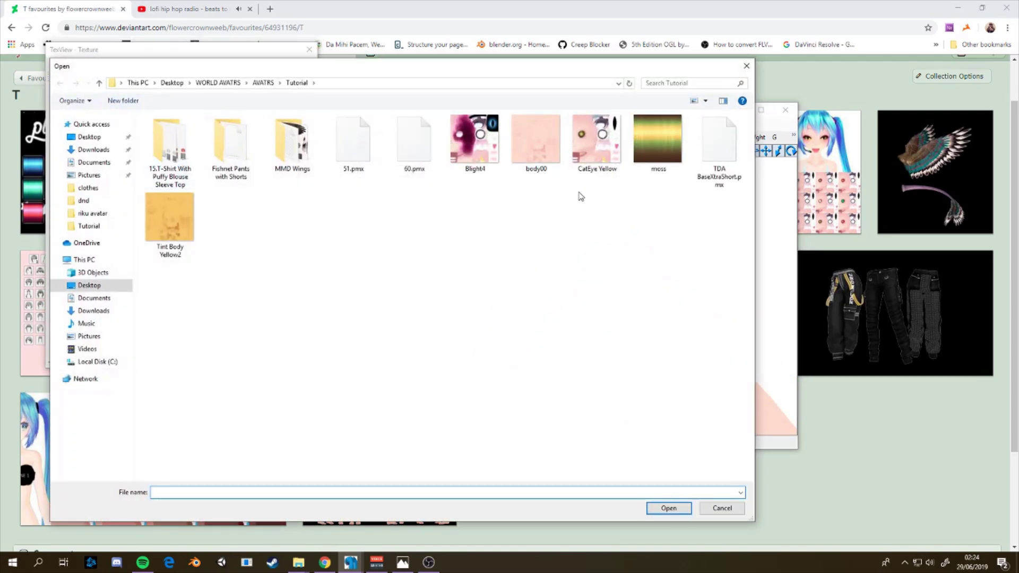
{"action": "left_click", "coordinate": [597, 142]}
{"action": "left_click", "coordinate": [680, 505]}
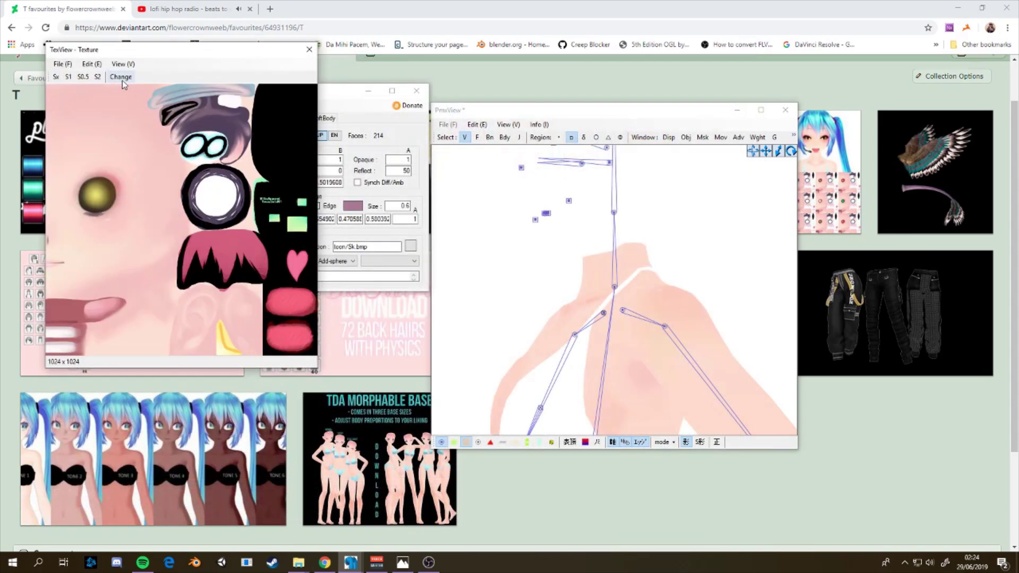
{"action": "left_click", "coordinate": [120, 77]}
{"action": "left_click", "coordinate": [539, 319]}
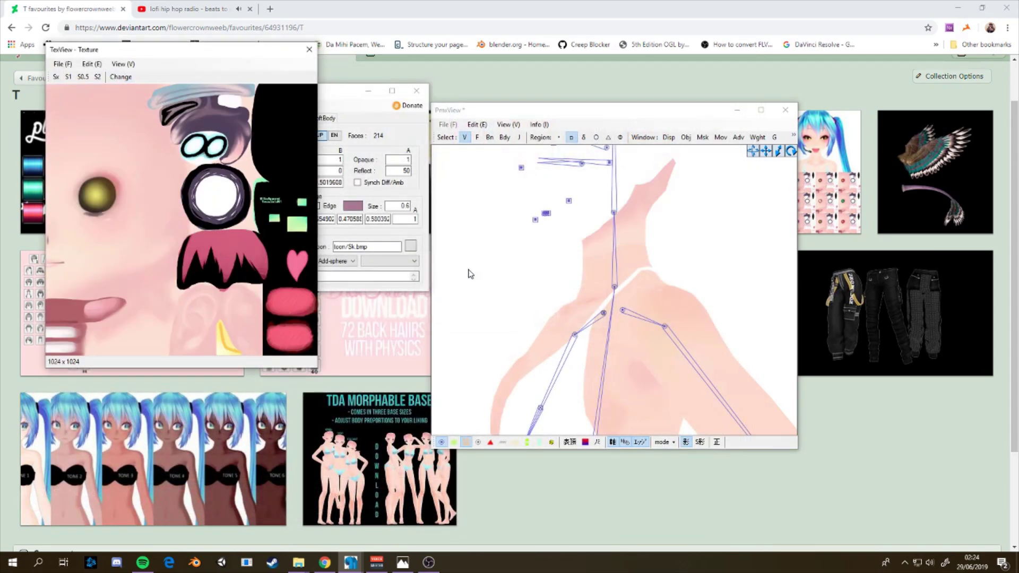
{"action": "left_click", "coordinate": [309, 49]}
Examine the textured neck, torso and hands of the model from several angles for remaining untextured parts
{"action": "scroll", "coordinate": [659, 244], "scroll_direction": "up", "scroll_amount": 5}
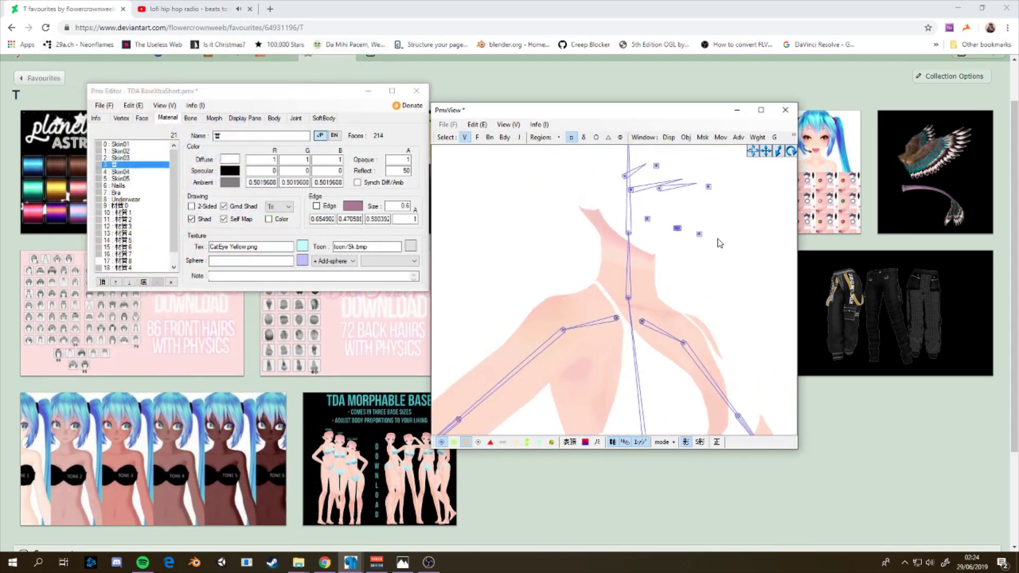
{"action": "right_click_drag", "start_coordinate": [705, 234], "coordinate": [747, 189]}
{"action": "scroll", "coordinate": [674, 232], "scroll_direction": "down", "scroll_amount": 3}
{"action": "scroll", "coordinate": [658, 235], "scroll_direction": "down", "scroll_amount": 6}
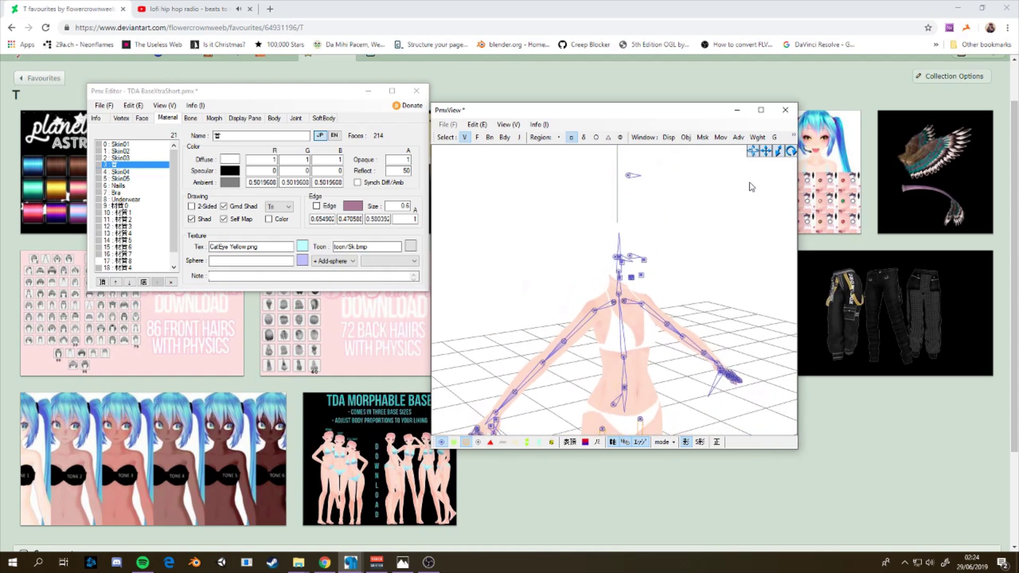
{"action": "middle_click_drag", "start_coordinate": [638, 418], "coordinate": [614, 353]}
{"action": "right_click_drag", "start_coordinate": [722, 234], "coordinate": [754, 260]}
{"action": "scroll", "coordinate": [535, 403], "scroll_direction": "up", "scroll_amount": 5}
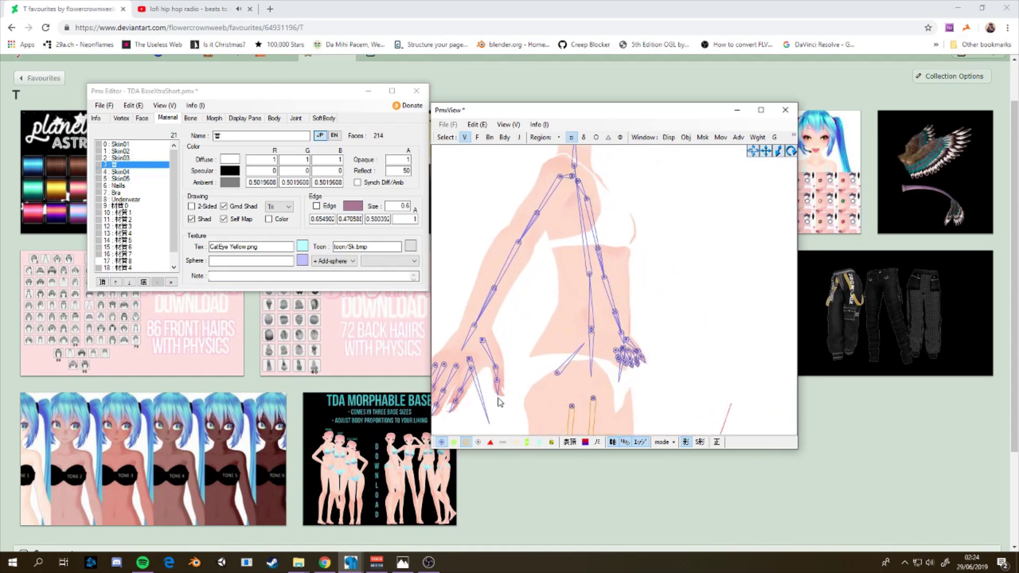
{"action": "right_click_drag", "start_coordinate": [490, 402], "coordinate": [536, 406]}
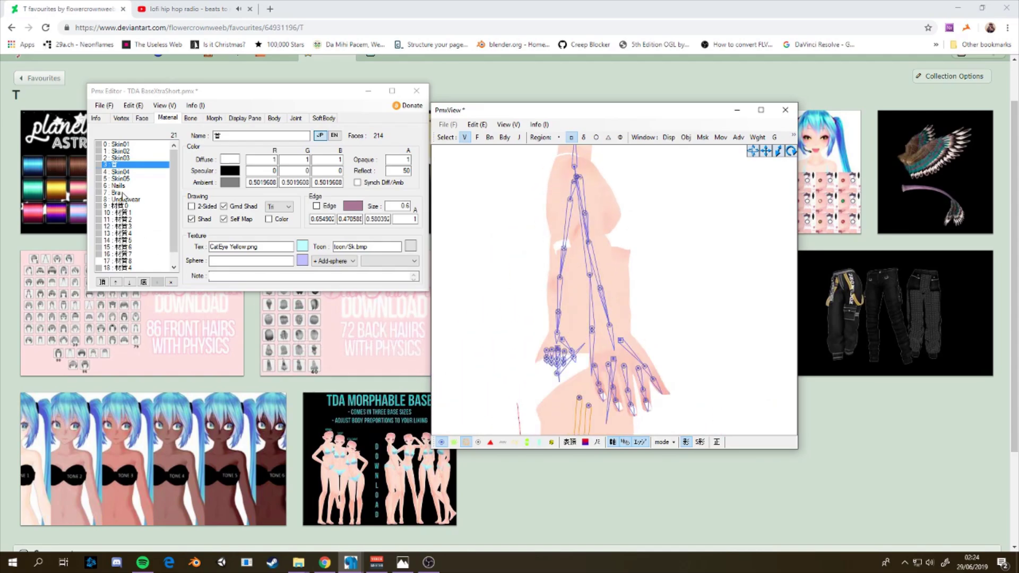
Set the texture of the Nails material to the Tint Body Yellow2 image
{"action": "left_click", "coordinate": [118, 185]}
{"action": "left_click", "coordinate": [302, 246]}
{"action": "left_click", "coordinate": [61, 62]}
{"action": "left_click", "coordinate": [72, 80]}
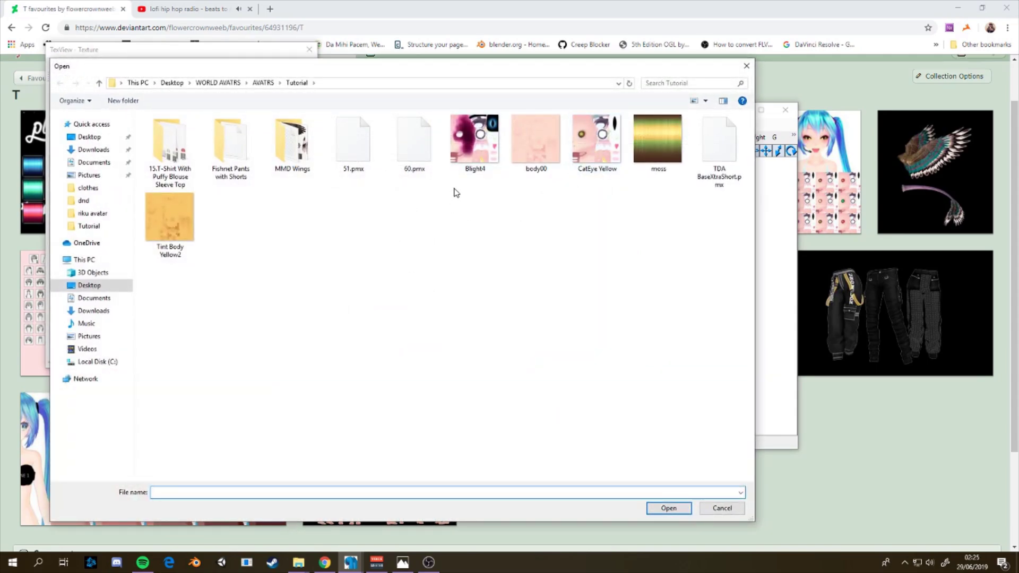
{"action": "left_click", "coordinate": [170, 221]}
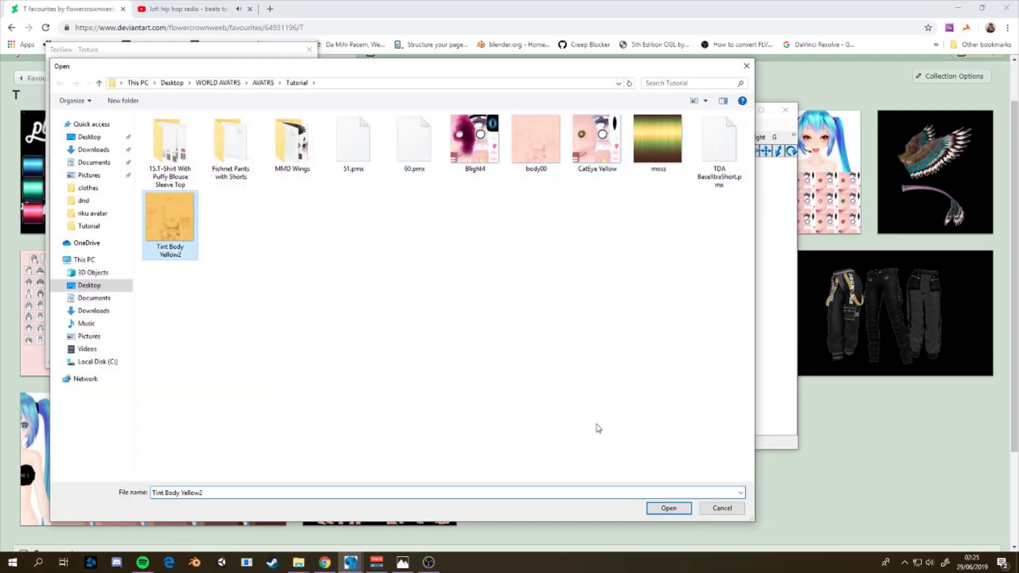
{"action": "left_click", "coordinate": [668, 508]}
{"action": "left_click", "coordinate": [121, 77]}
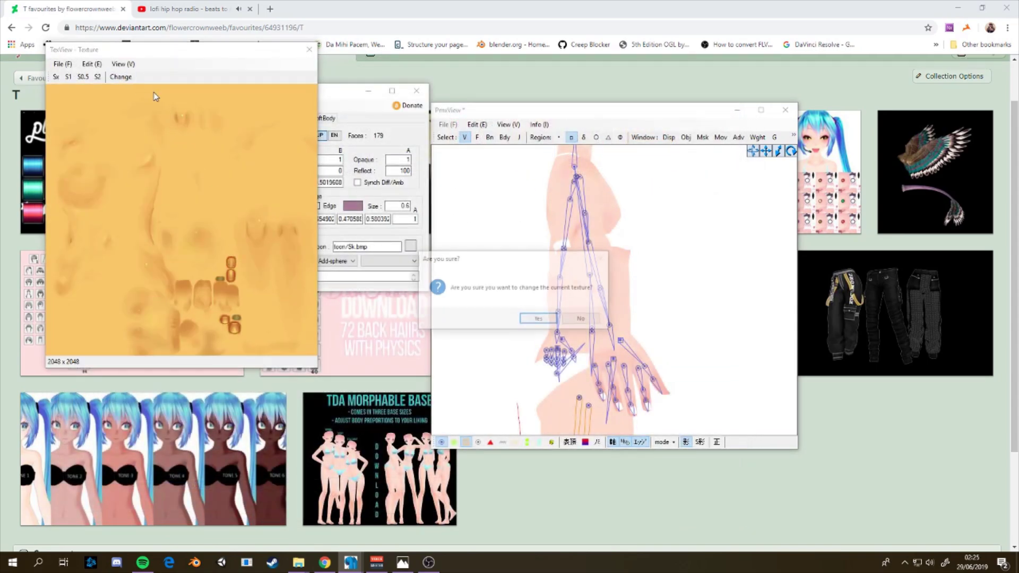
{"action": "left_click", "coordinate": [537, 319]}
{"action": "right_click_drag", "start_coordinate": [694, 334], "coordinate": [593, 333]}
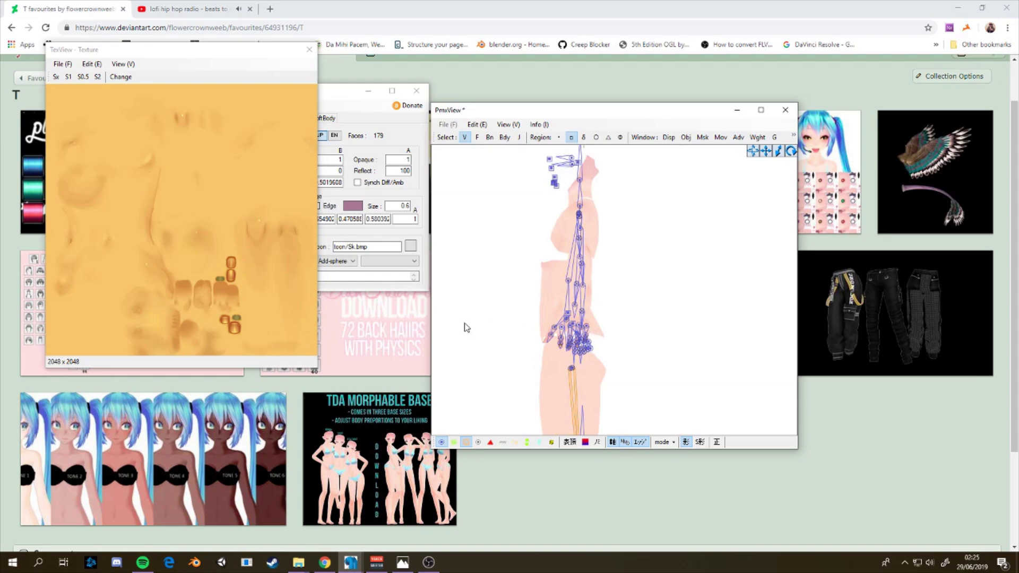
{"action": "right_click_drag", "start_coordinate": [539, 272], "coordinate": [587, 274]}
{"action": "left_click", "coordinate": [308, 49]}
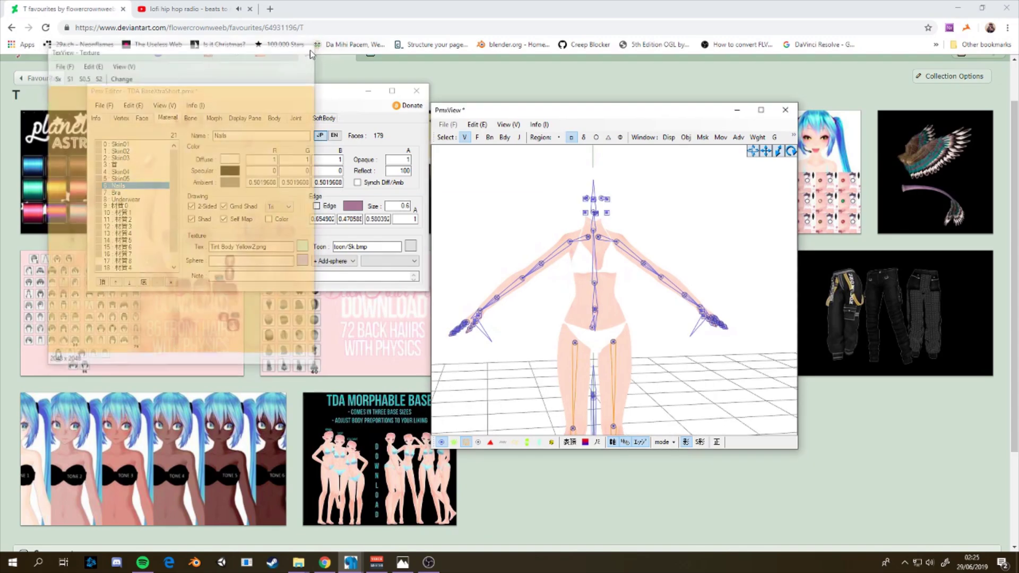
{"action": "right_click_drag", "start_coordinate": [489, 205], "coordinate": [499, 257]}
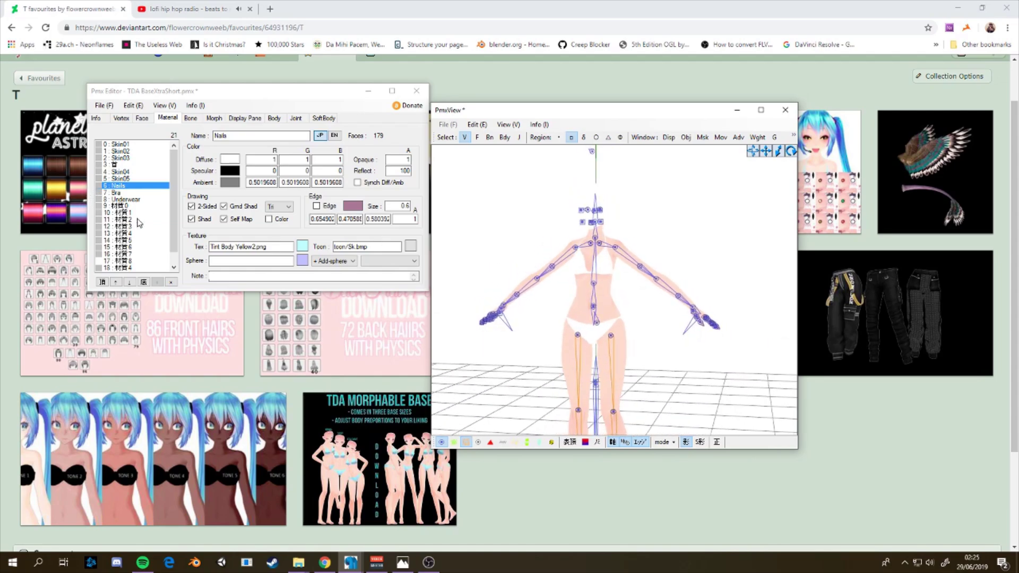
Set the texture of the face material 材質0, number 9 in the list, to the Blight4 image
{"action": "left_click", "coordinate": [122, 206]}
{"action": "left_click", "coordinate": [302, 247]}
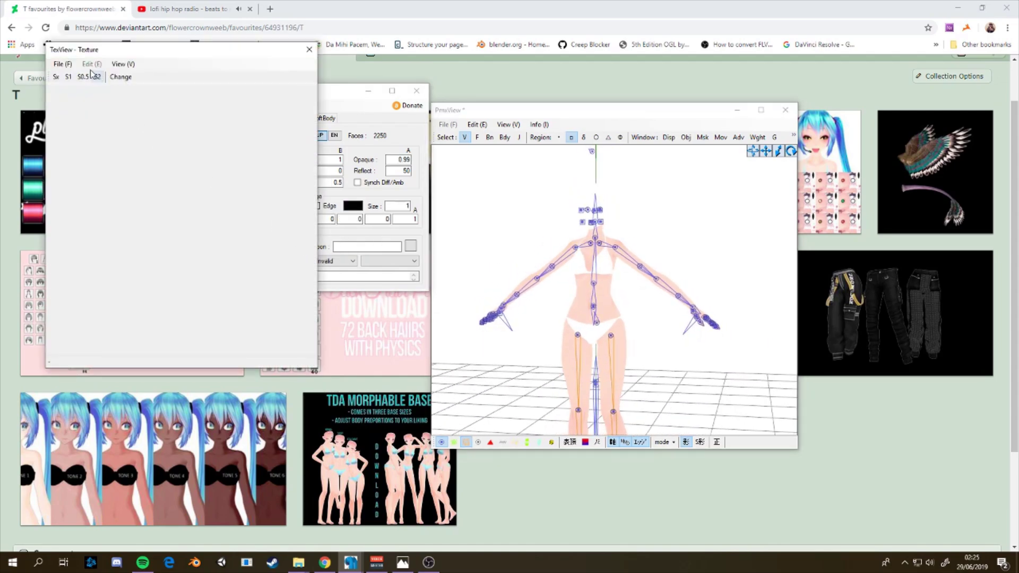
{"action": "left_click", "coordinate": [68, 67]}
{"action": "left_click", "coordinate": [52, 86]}
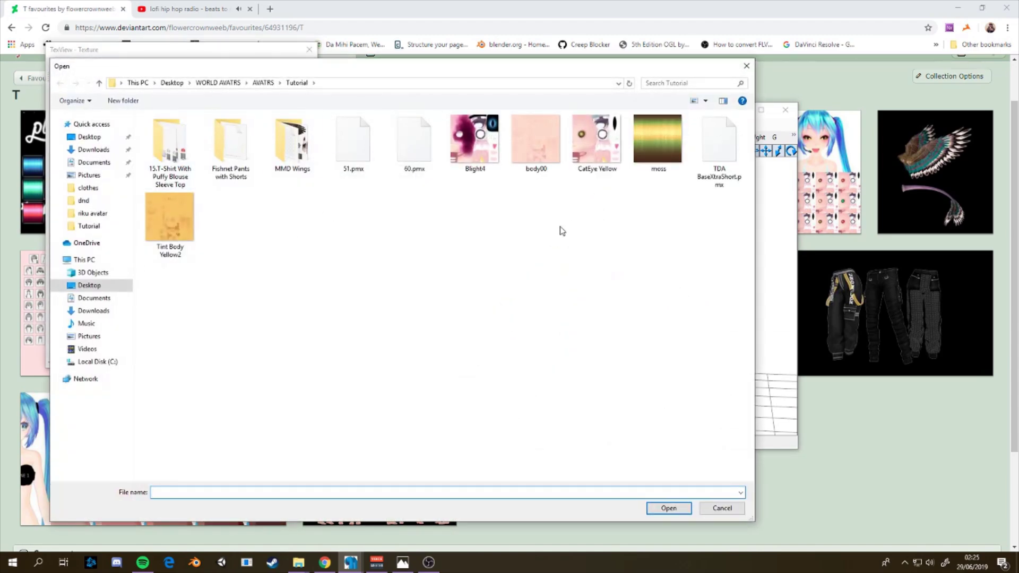
{"action": "left_click", "coordinate": [485, 149]}
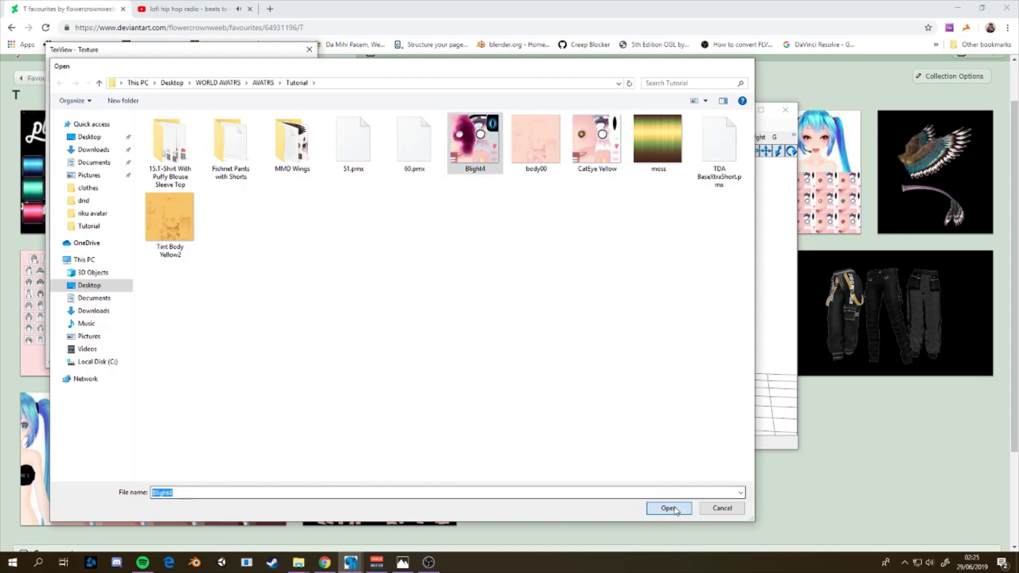
{"action": "left_click", "coordinate": [668, 508]}
{"action": "left_click", "coordinate": [119, 77]}
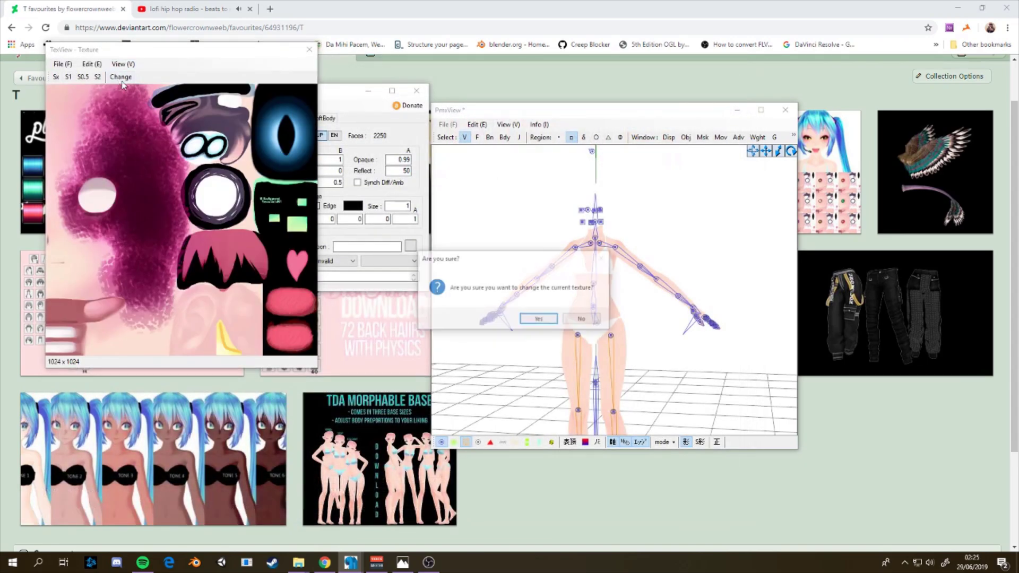
{"action": "left_click", "coordinate": [539, 319]}
{"action": "left_click", "coordinate": [308, 51]}
Examine the textured face, eyes and head of the model up close and from several angles
{"action": "scroll", "coordinate": [579, 202], "scroll_direction": "up", "scroll_amount": 5}
{"action": "left_click_drag", "start_coordinate": [767, 150], "coordinate": [768, 329]}
{"action": "right_click_drag", "start_coordinate": [721, 249], "coordinate": [626, 295]}
{"action": "scroll", "coordinate": [653, 280], "scroll_direction": "up", "scroll_amount": 4}
{"action": "scroll", "coordinate": [656, 284], "scroll_direction": "down", "scroll_amount": 3}
{"action": "scroll", "coordinate": [626, 295], "scroll_direction": "up", "scroll_amount": 3}
{"action": "scroll", "coordinate": [596, 200], "scroll_direction": "down", "scroll_amount": 4}
{"action": "right_click_drag", "start_coordinate": [595, 209], "coordinate": [607, 209]}
{"action": "scroll", "coordinate": [626, 217], "scroll_direction": "up", "scroll_amount": 2}
{"action": "mouse_move", "coordinate": [741, 241]}
{"action": "right_mouse_down"}
{"action": "mouse_move", "coordinate": [667, 250]}
{"action": "mouse_move", "coordinate": [743, 252]}
{"action": "right_mouse_up"}
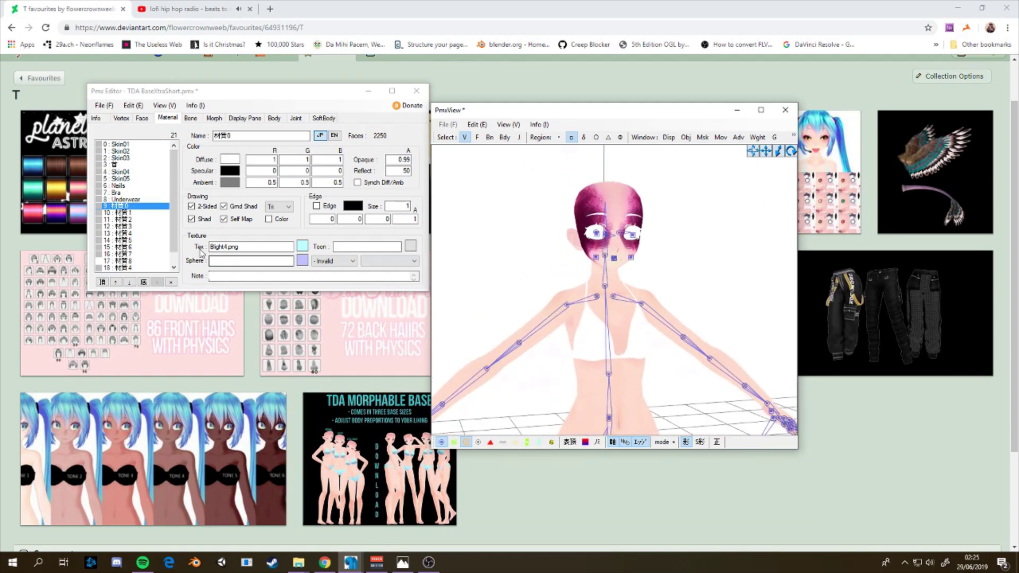
Open the Vertex/Masking window and hide the bone overlay on the model, with the face in close view
{"action": "left_click", "coordinate": [703, 138]}
{"action": "scroll", "coordinate": [674, 192], "scroll_direction": "up", "scroll_amount": 5}
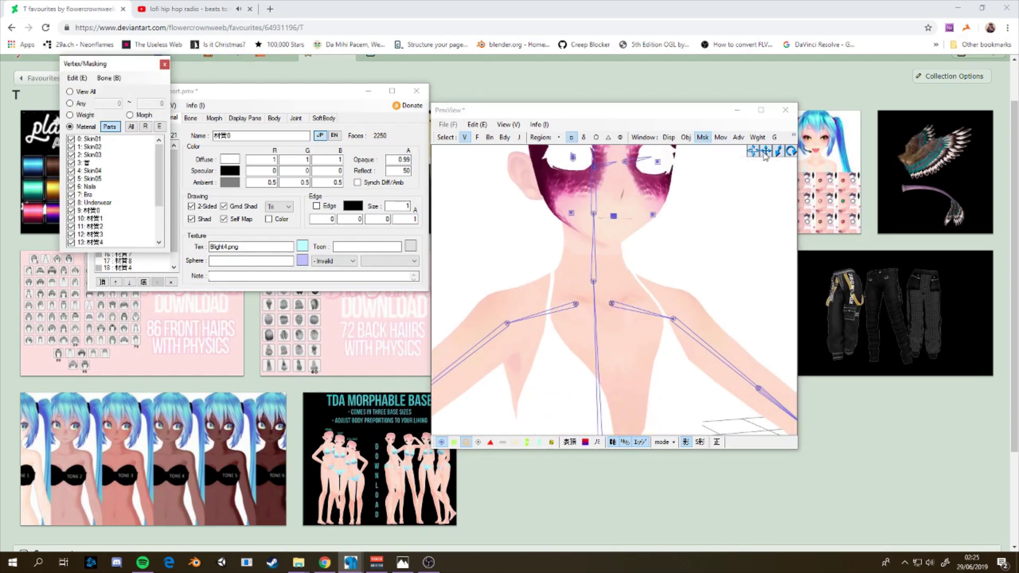
{"action": "left_click_drag", "start_coordinate": [765, 153], "coordinate": [796, 265]}
{"action": "scroll", "coordinate": [584, 297], "scroll_direction": "up", "scroll_amount": 3}
{"action": "left_click", "coordinate": [441, 442]}
{"action": "right_click_drag", "start_coordinate": [530, 404], "coordinate": [510, 357]}
{"action": "scroll", "coordinate": [102, 202], "scroll_direction": "down", "scroll_amount": 2}
Toggle the visibility of materials 9 and 10 to identify which parts of the face they cover
{"action": "scroll", "coordinate": [103, 201], "scroll_direction": "down", "scroll_amount": 5}
{"action": "left_click", "coordinate": [104, 156]}
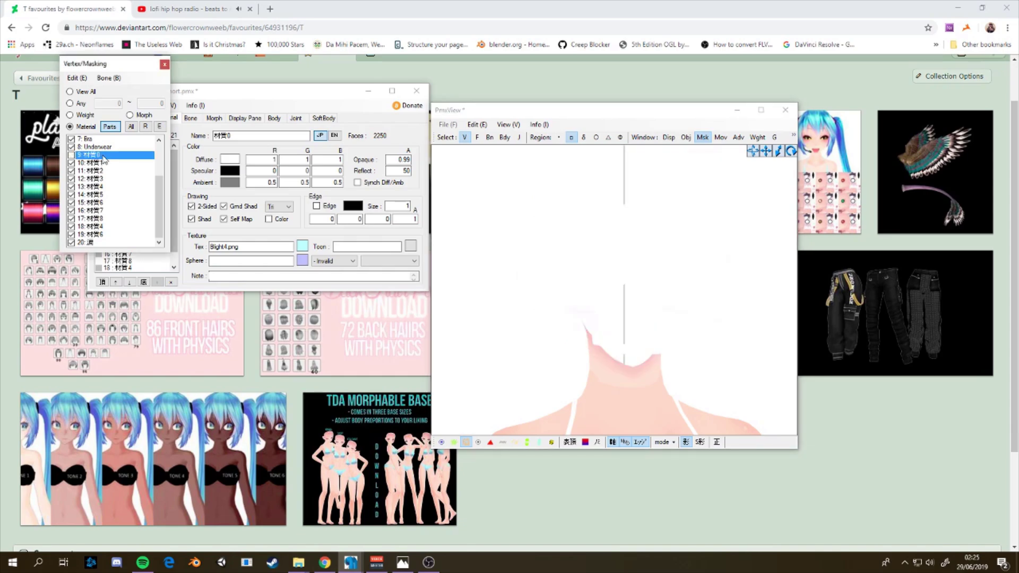
{"action": "left_click", "coordinate": [104, 164]}
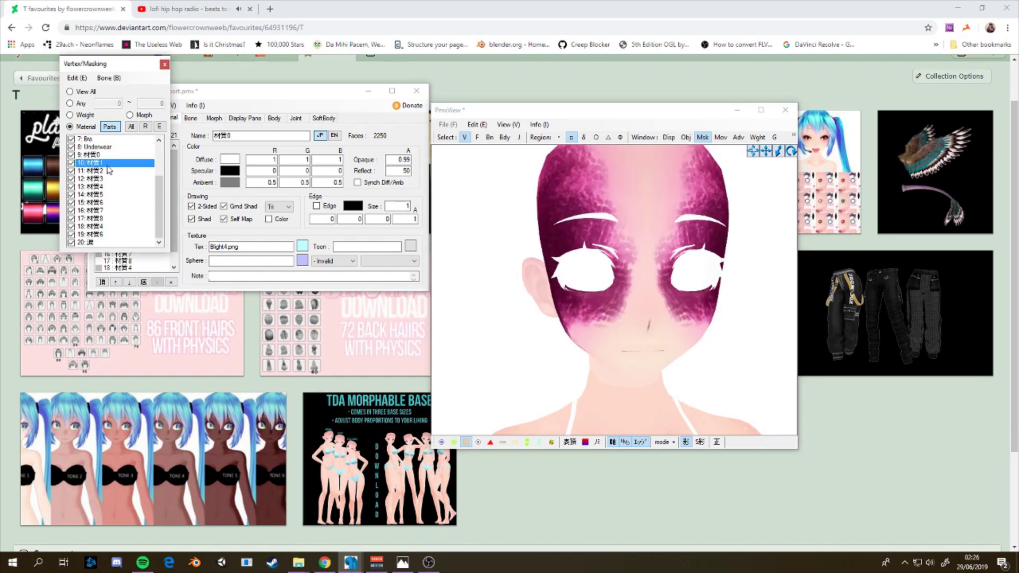
Set the texture of the 材質1 material, number 10 in the list, to body00.png
{"action": "left_click", "coordinate": [375, 135]}
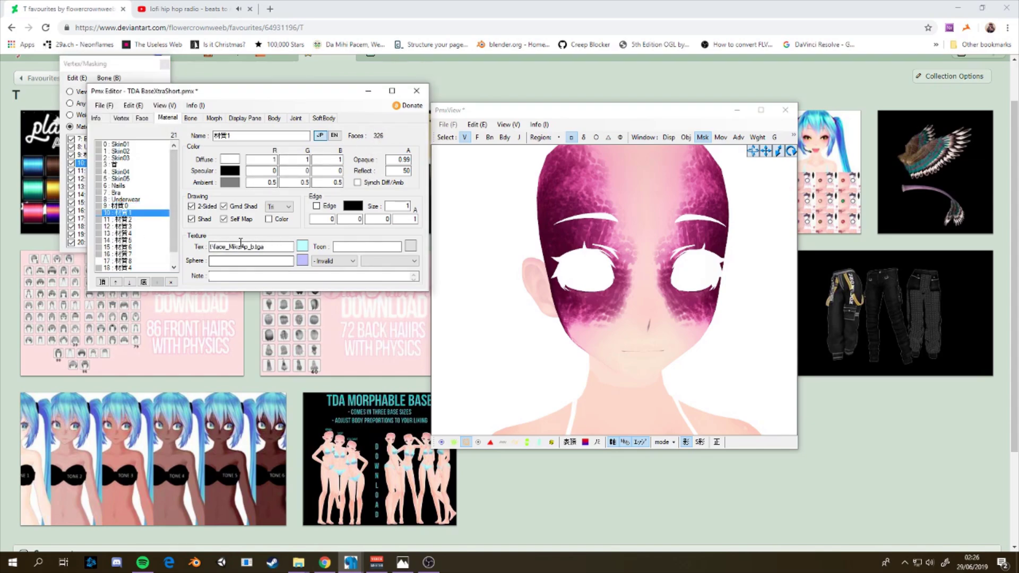
{"action": "left_click_drag", "start_coordinate": [274, 248], "coordinate": [187, 237]}
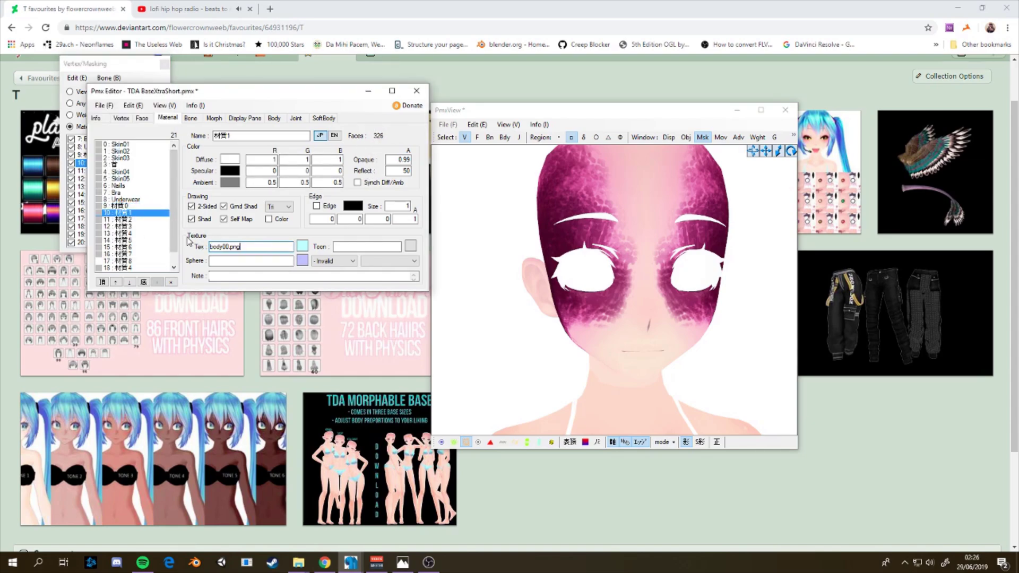
{"action": "left_click", "coordinate": [141, 220]}
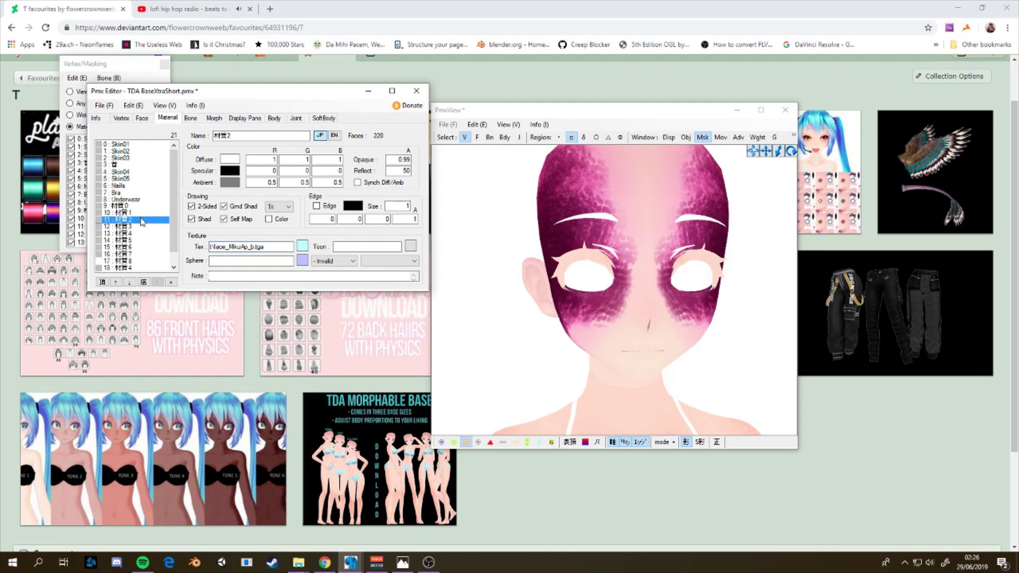
Set the texture of the eyelash material 材質1, number 10 in the list, to the Blight4 image
{"action": "left_click", "coordinate": [139, 215]}
{"action": "left_click", "coordinate": [306, 246]}
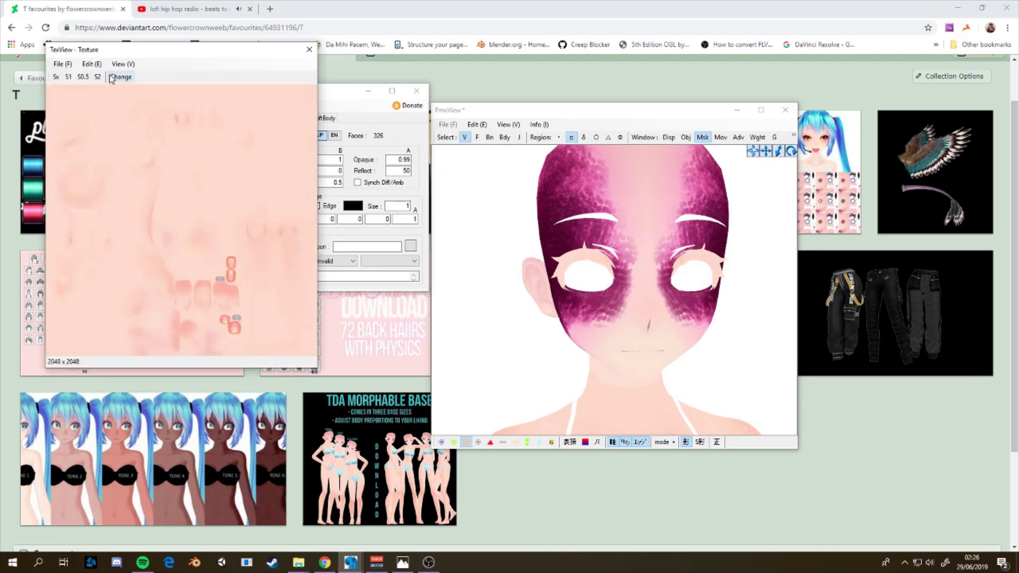
{"action": "left_click", "coordinate": [63, 64]}
{"action": "left_click", "coordinate": [75, 75]}
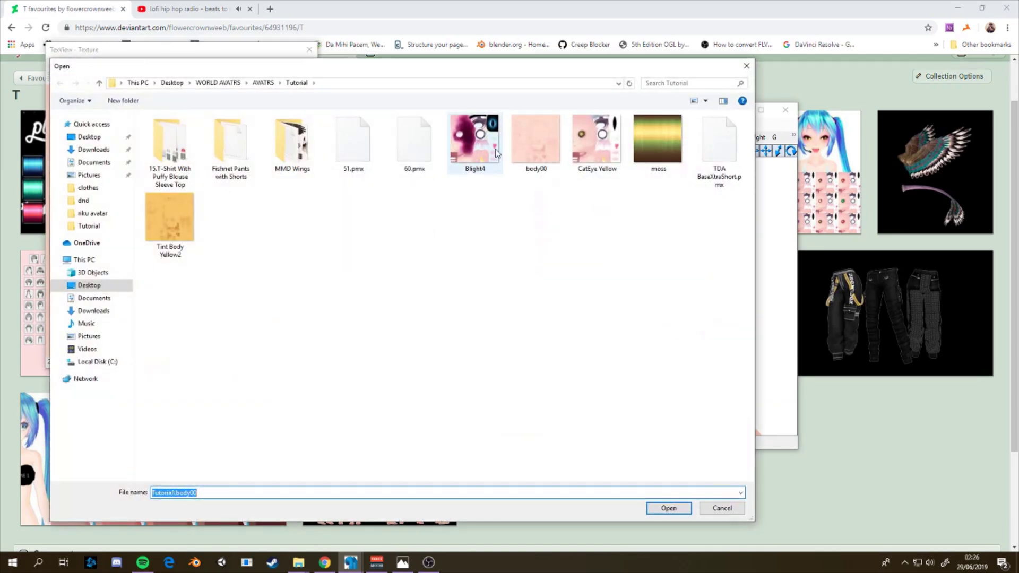
{"action": "left_click", "coordinate": [670, 508]}
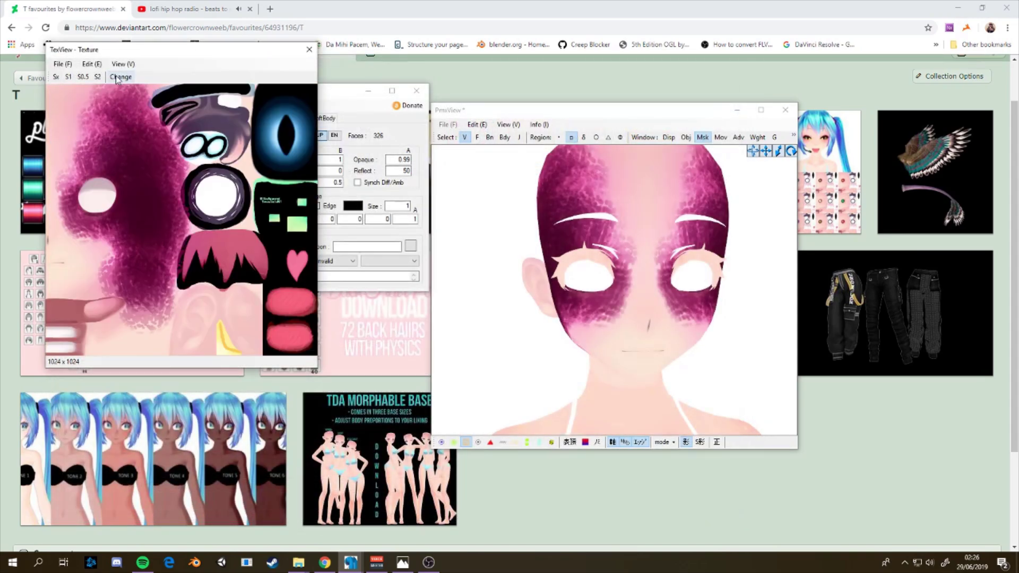
{"action": "left_click", "coordinate": [118, 77]}
{"action": "left_click", "coordinate": [535, 319]}
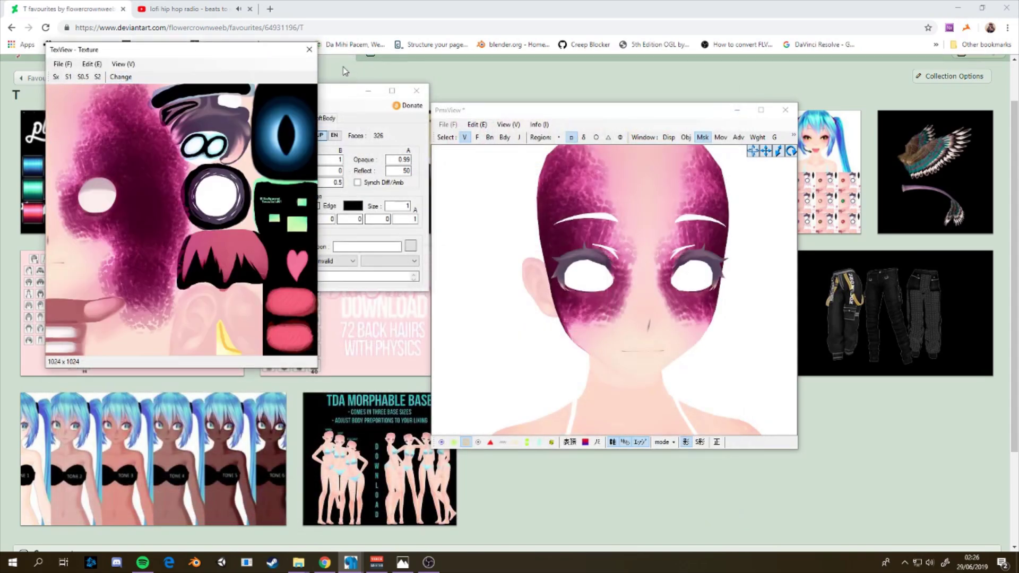
{"action": "left_click", "coordinate": [309, 51]}
{"action": "right_click_drag", "start_coordinate": [690, 180], "coordinate": [728, 160]}
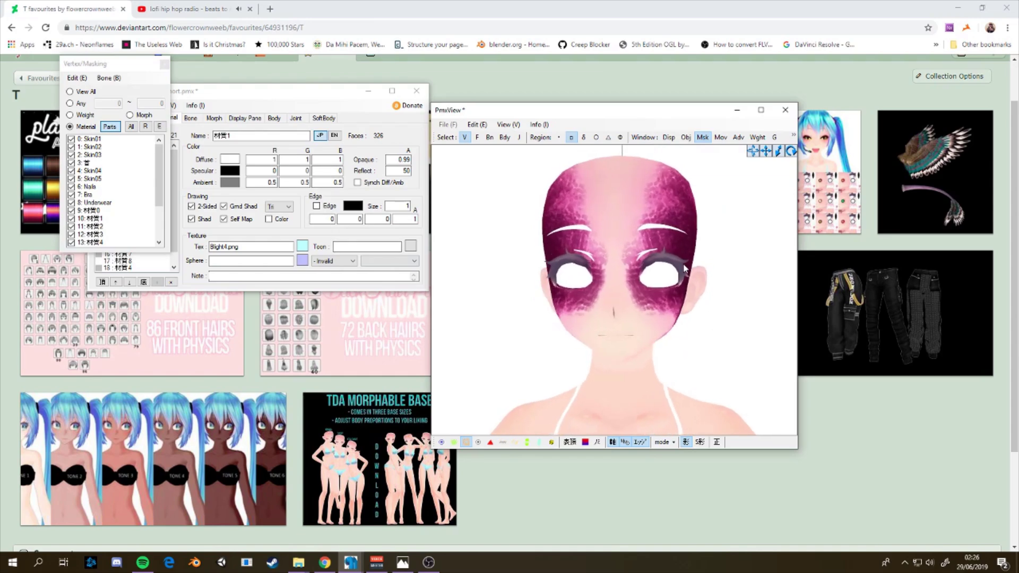
Toggle the visibility of material 11 to identify which part of the face it covers, and close the masking window
{"action": "left_click", "coordinate": [702, 137]}
{"action": "scroll", "coordinate": [117, 203], "scroll_direction": "down", "scroll_amount": 1}
{"action": "scroll", "coordinate": [106, 206], "scroll_direction": "down", "scroll_amount": 1}
{"action": "left_click", "coordinate": [103, 203]}
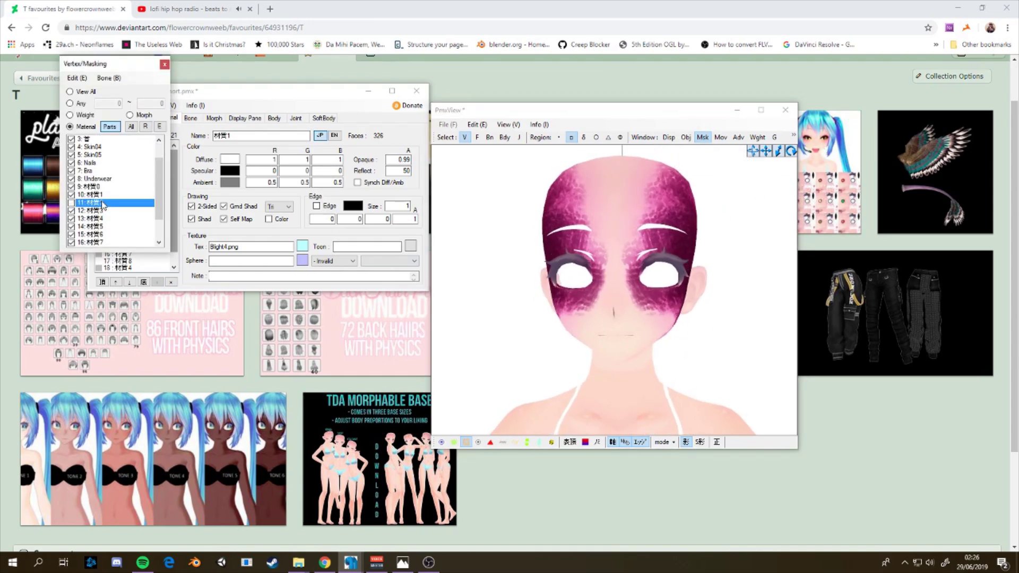
{"action": "left_click", "coordinate": [103, 203]}
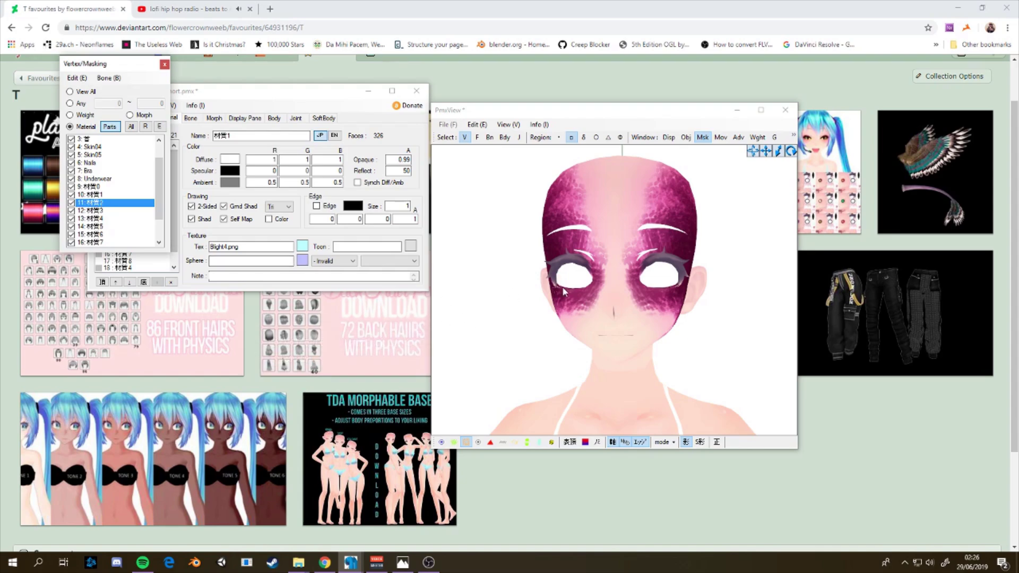
{"action": "left_click", "coordinate": [164, 64]}
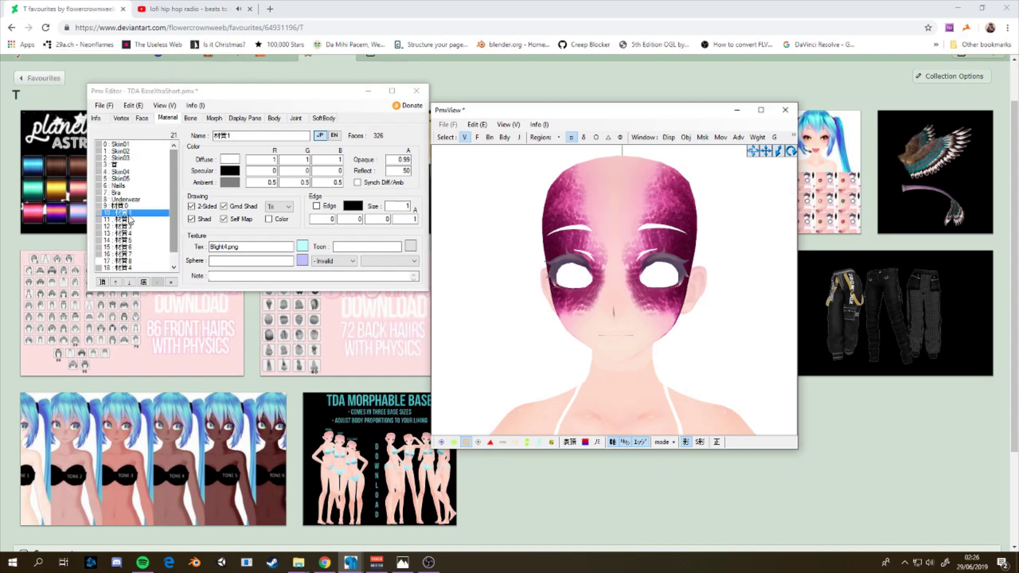
Set the texture of the eye material 材質2, number 11 in the list, to the CatEye Yellow image
{"action": "left_click", "coordinate": [133, 223]}
{"action": "left_click", "coordinate": [302, 246]}
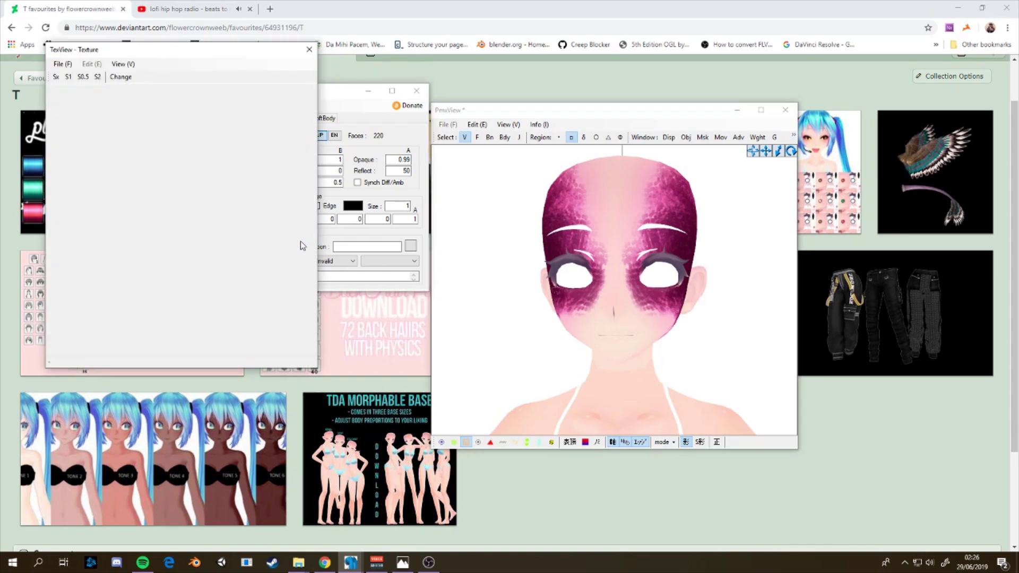
{"action": "left_click", "coordinate": [62, 65]}
{"action": "left_click", "coordinate": [74, 75]}
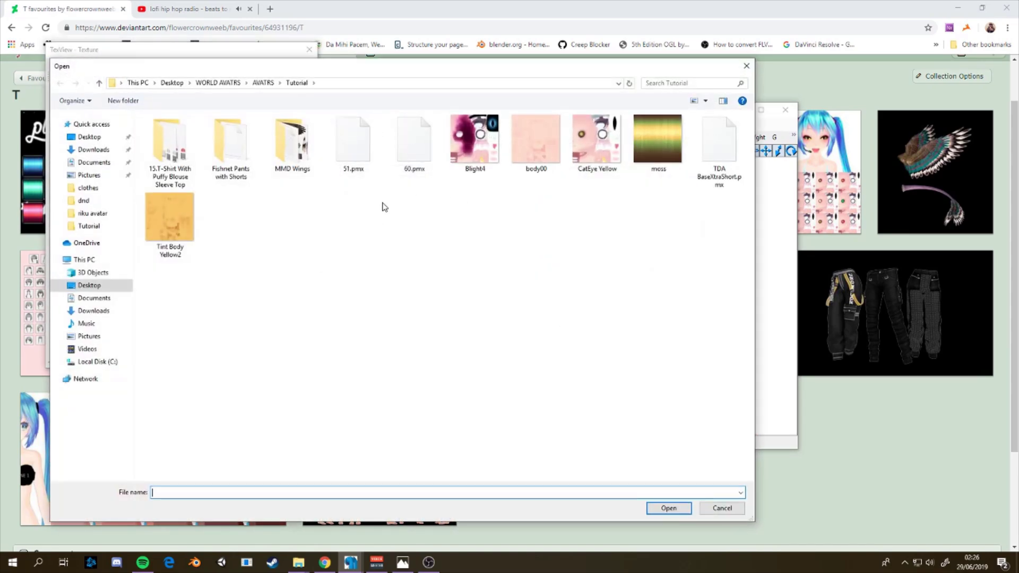
{"action": "left_click", "coordinate": [597, 139]}
{"action": "left_click", "coordinate": [669, 508]}
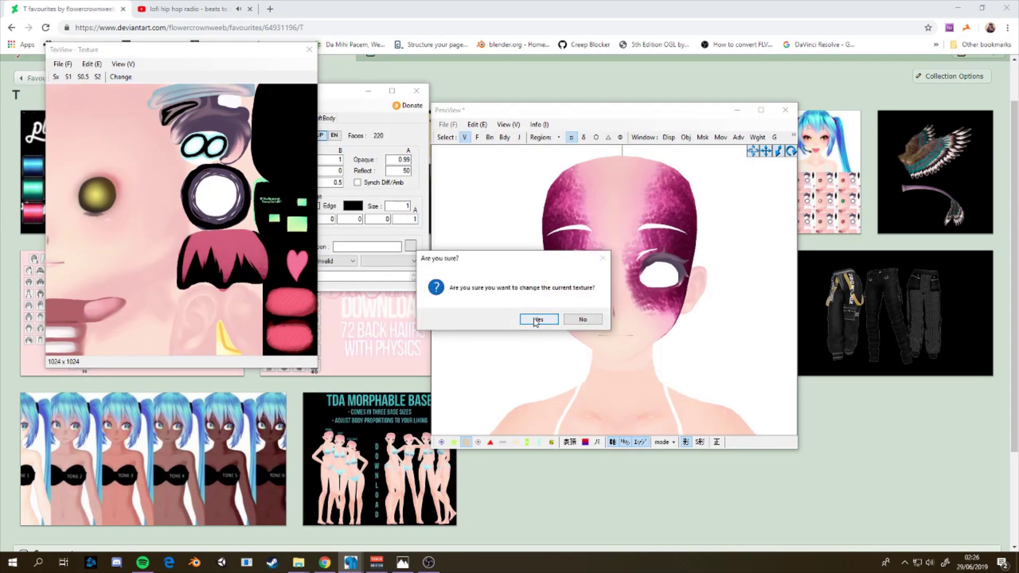
{"action": "left_click", "coordinate": [535, 320]}
{"action": "left_click", "coordinate": [307, 50]}
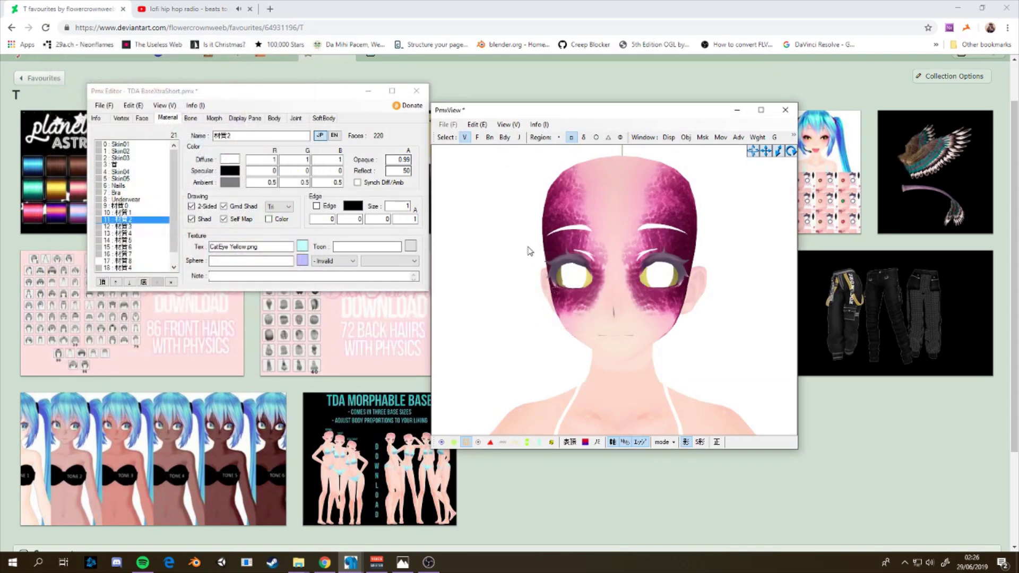
{"action": "scroll", "coordinate": [527, 251], "scroll_direction": "up", "scroll_amount": 5}
{"action": "scroll", "coordinate": [527, 252], "scroll_direction": "down", "scroll_amount": 5}
{"action": "mouse_move", "coordinate": [527, 252]}
{"action": "right_mouse_down"}
{"action": "mouse_move", "coordinate": [552, 249]}
{"action": "mouse_move", "coordinate": [528, 247]}
{"action": "right_mouse_up"}
{"action": "scroll", "coordinate": [528, 247], "scroll_direction": "up", "scroll_amount": 3}
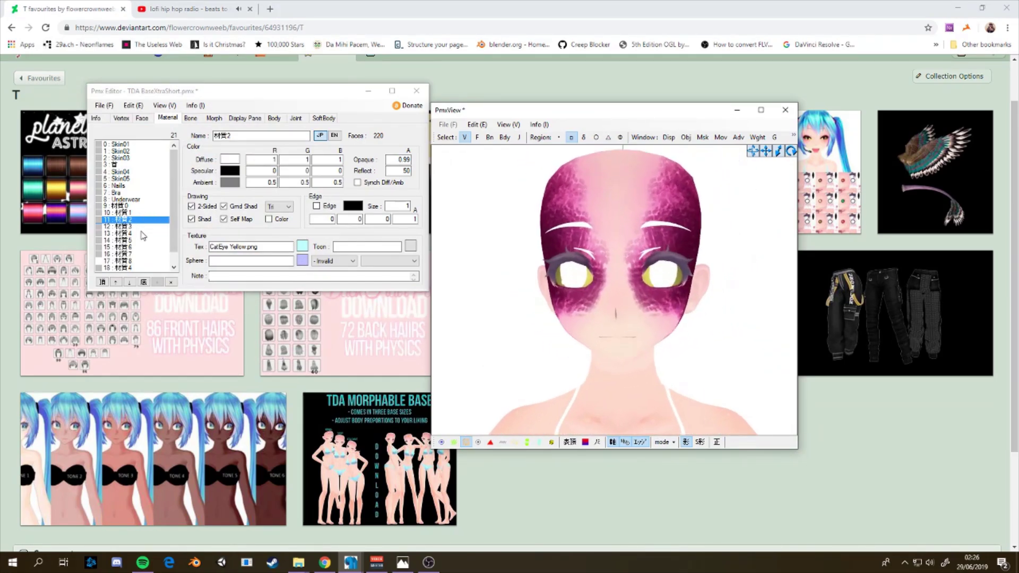
Set the texture of the eye material 材質5, number 14 in the list, to the CatEye Yellow image
{"action": "left_click", "coordinate": [138, 238]}
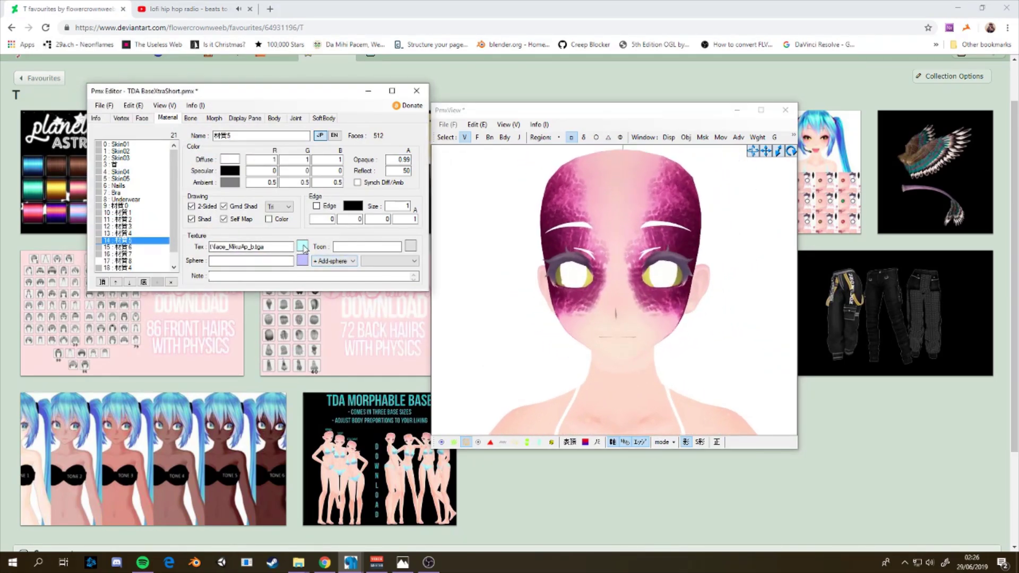
{"action": "left_click", "coordinate": [302, 246]}
{"action": "left_click", "coordinate": [63, 64]}
{"action": "left_click", "coordinate": [75, 75]}
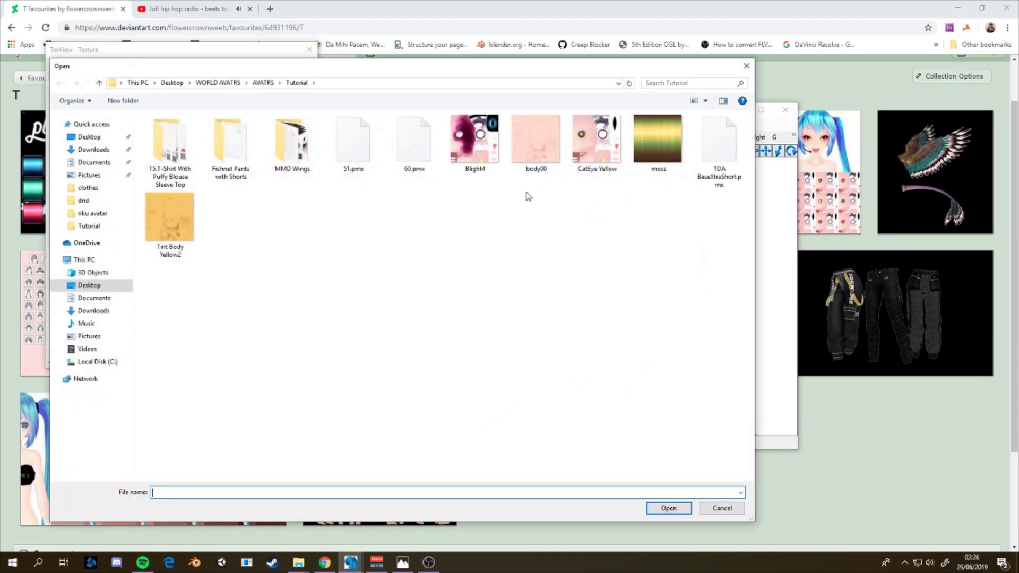
{"action": "left_click", "coordinate": [592, 151]}
{"action": "left_click", "coordinate": [670, 509]}
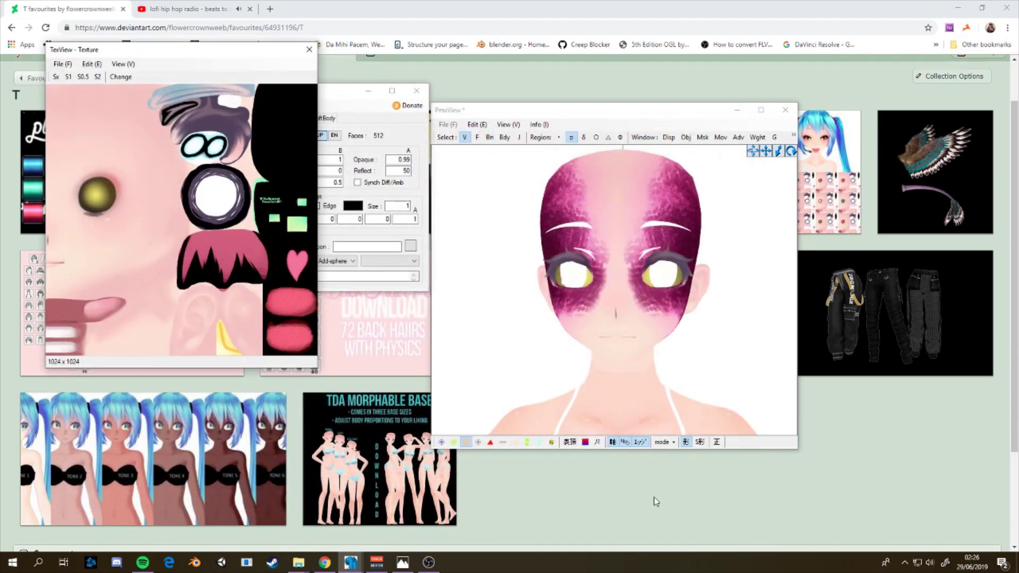
{"action": "left_click", "coordinate": [92, 64]}
{"action": "left_click", "coordinate": [154, 54]}
{"action": "left_click", "coordinate": [131, 76]}
{"action": "left_click", "coordinate": [538, 318]}
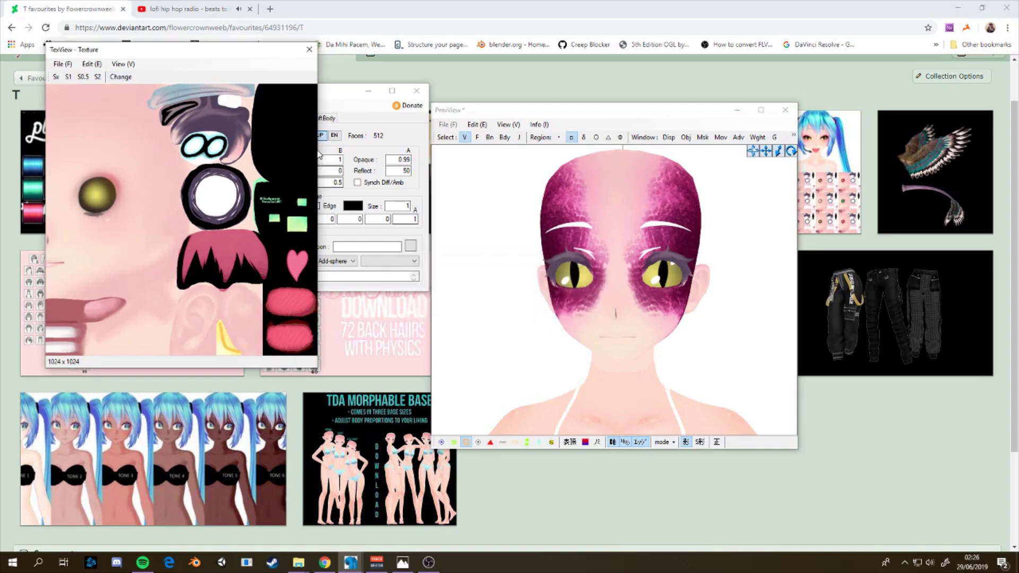
{"action": "left_click", "coordinate": [309, 49]}
{"action": "scroll", "coordinate": [614, 241], "scroll_direction": "down", "scroll_amount": 3}
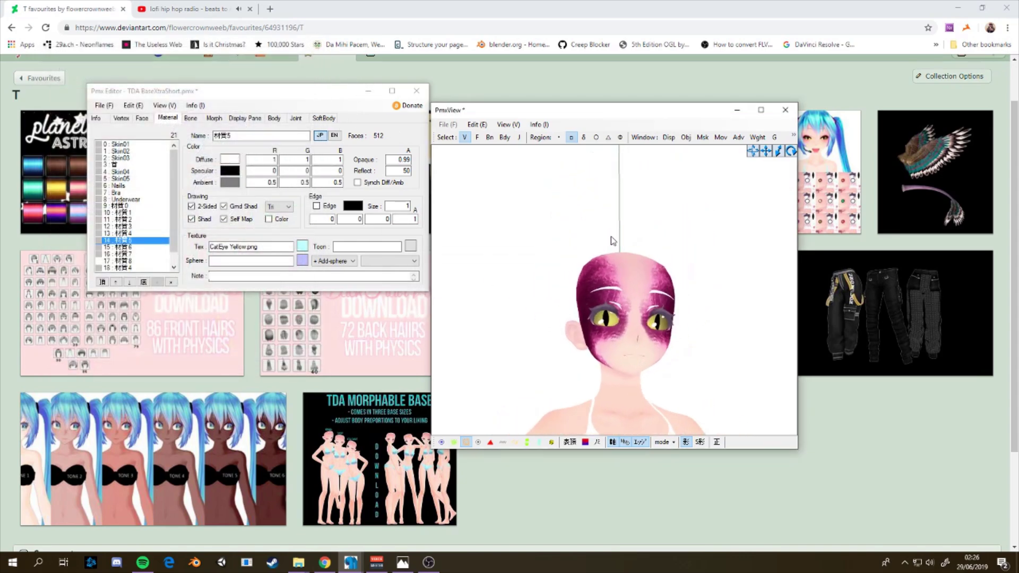
Set the texture of material 材質4, number 13 in the list, to body00.png
{"action": "scroll", "coordinate": [595, 251], "scroll_direction": "up", "scroll_amount": 4}
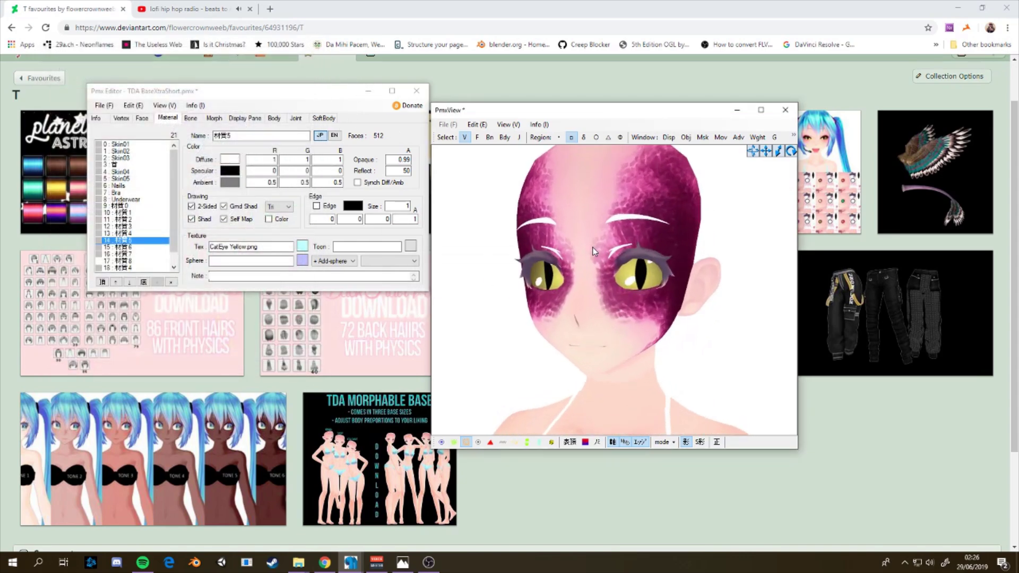
{"action": "left_click", "coordinate": [134, 234]}
{"action": "left_click_drag", "start_coordinate": [280, 247], "coordinate": [204, 240]}
{"action": "type", "text": "body00.png"}
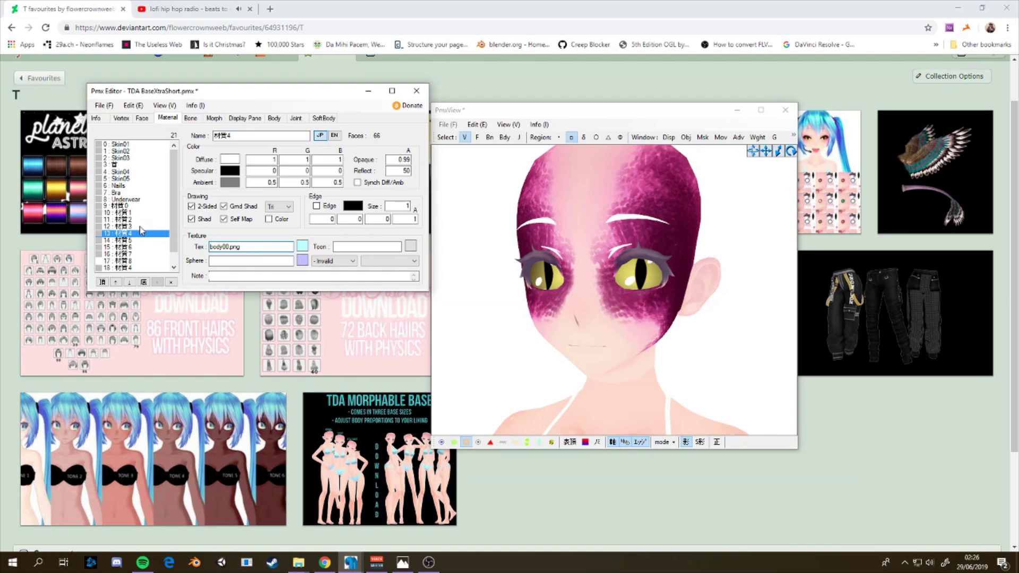
Copy the Blight4.png texture name from material 材質1, number 10, and assign it to material 材質4, number 13
{"action": "left_click", "coordinate": [140, 227]}
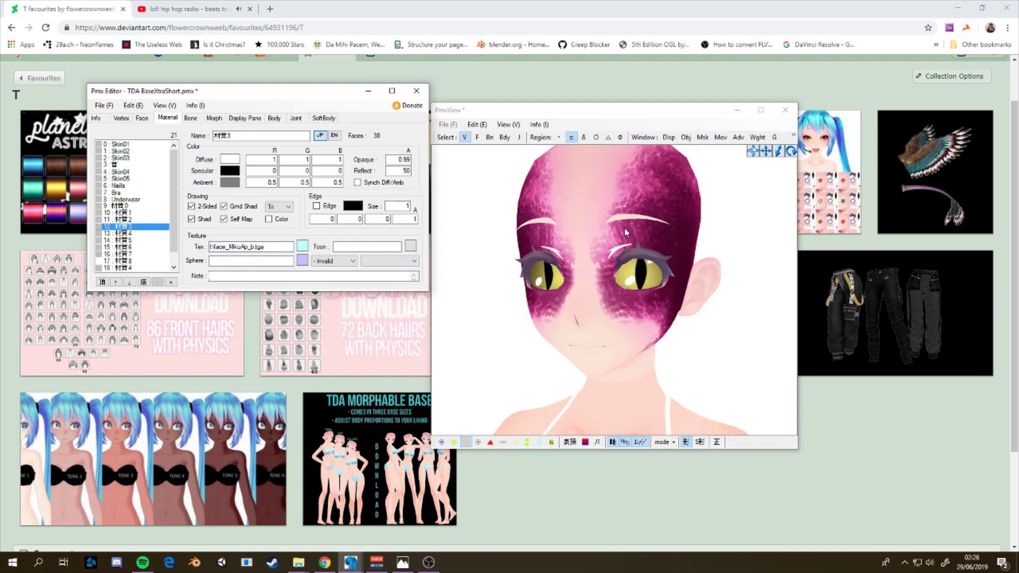
{"action": "left_click", "coordinate": [130, 220]}
{"action": "left_click_drag", "start_coordinate": [272, 244], "coordinate": [184, 227]}
{"action": "left_click", "coordinate": [128, 213]}
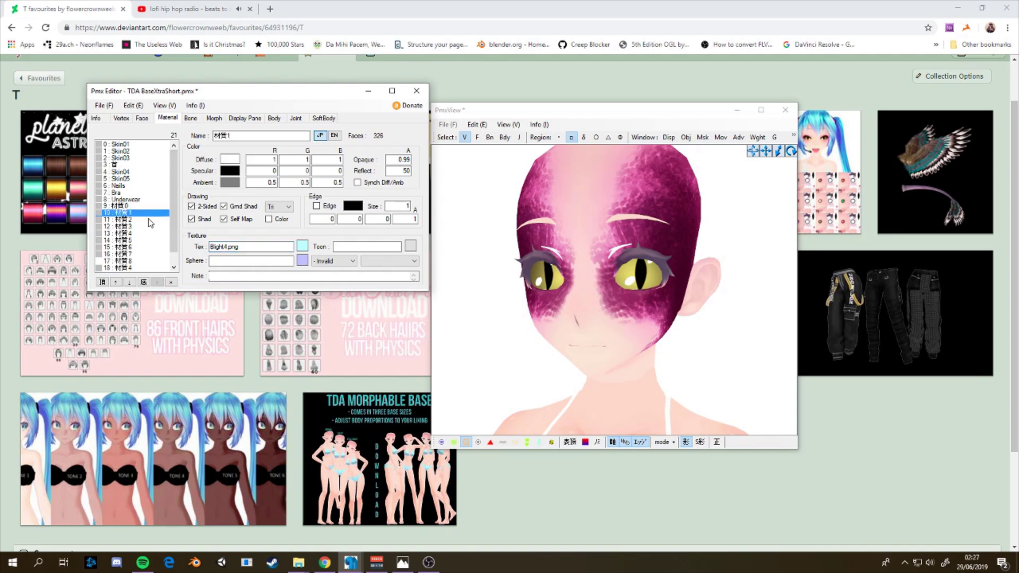
{"action": "left_click_drag", "start_coordinate": [264, 244], "coordinate": [185, 236]}
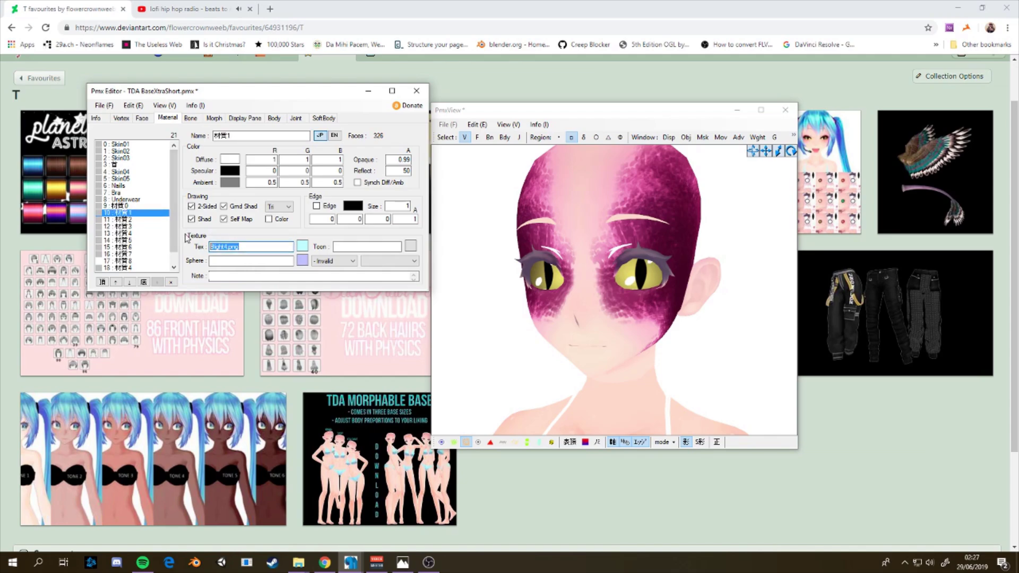
{"action": "left_click", "coordinate": [123, 227]}
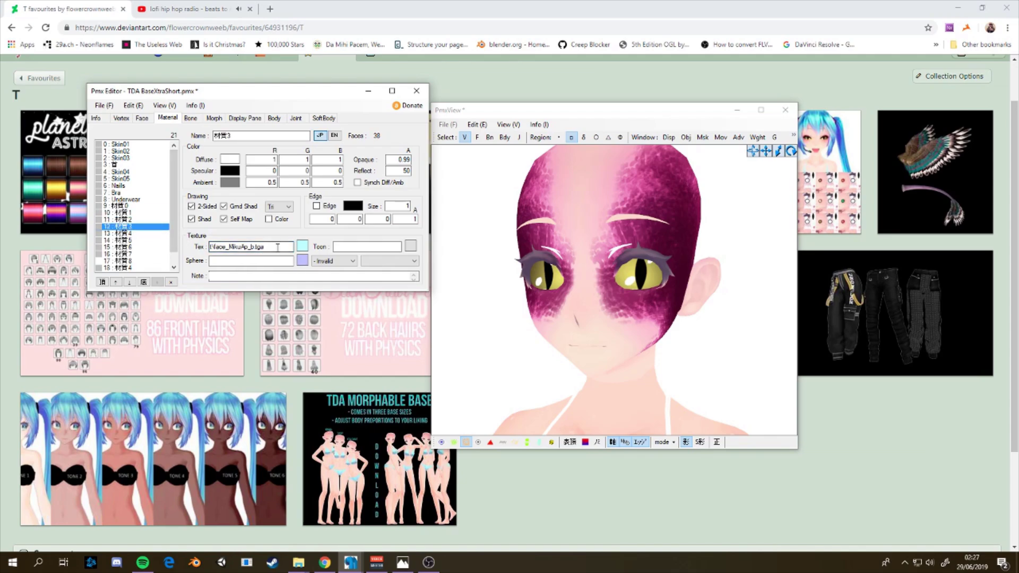
{"action": "left_click", "coordinate": [124, 233]}
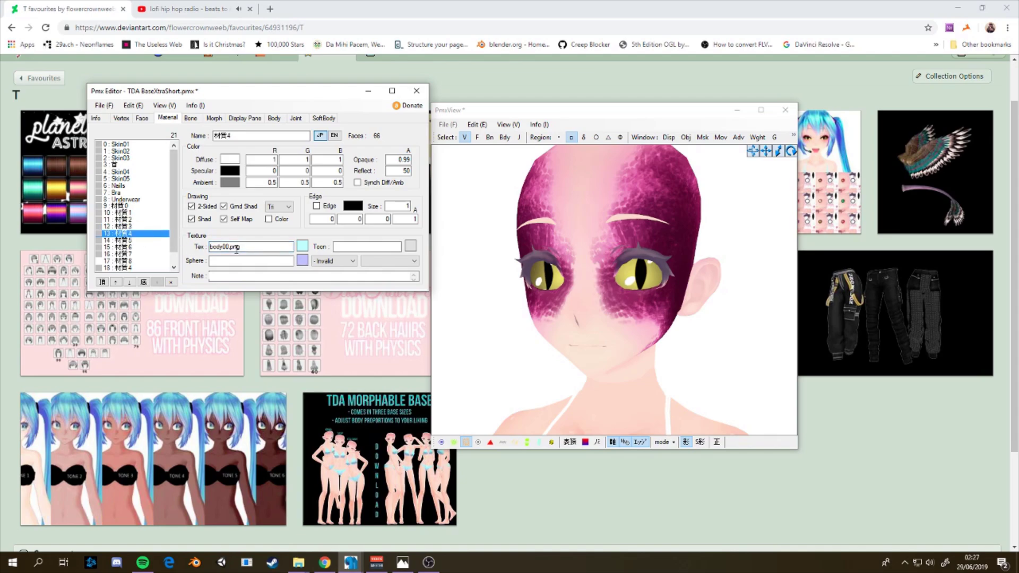
{"action": "left_click_drag", "start_coordinate": [261, 248], "coordinate": [178, 242]}
Inspect the untextured parts inside the head and set the texture of material 材質6, number 15, to the Blight4 image
{"action": "right_click_drag", "start_coordinate": [621, 228], "coordinate": [633, 281]}
{"action": "scroll", "coordinate": [594, 296], "scroll_direction": "up", "scroll_amount": 5}
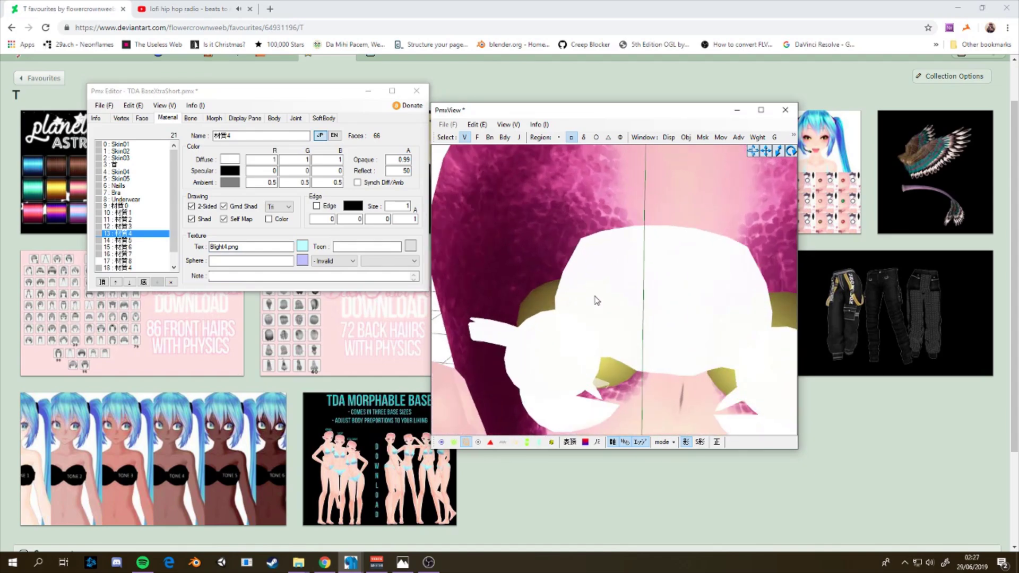
{"action": "scroll", "coordinate": [679, 408], "scroll_direction": "down", "scroll_amount": 3}
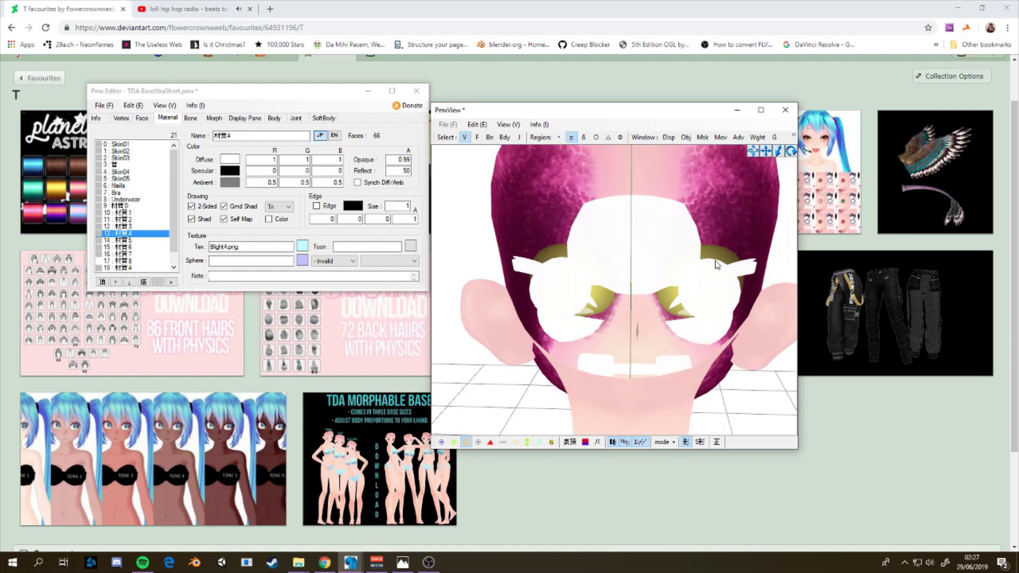
{"action": "right_click_drag", "start_coordinate": [588, 278], "coordinate": [716, 269]}
{"action": "right_click_drag", "start_coordinate": [606, 294], "coordinate": [571, 289]}
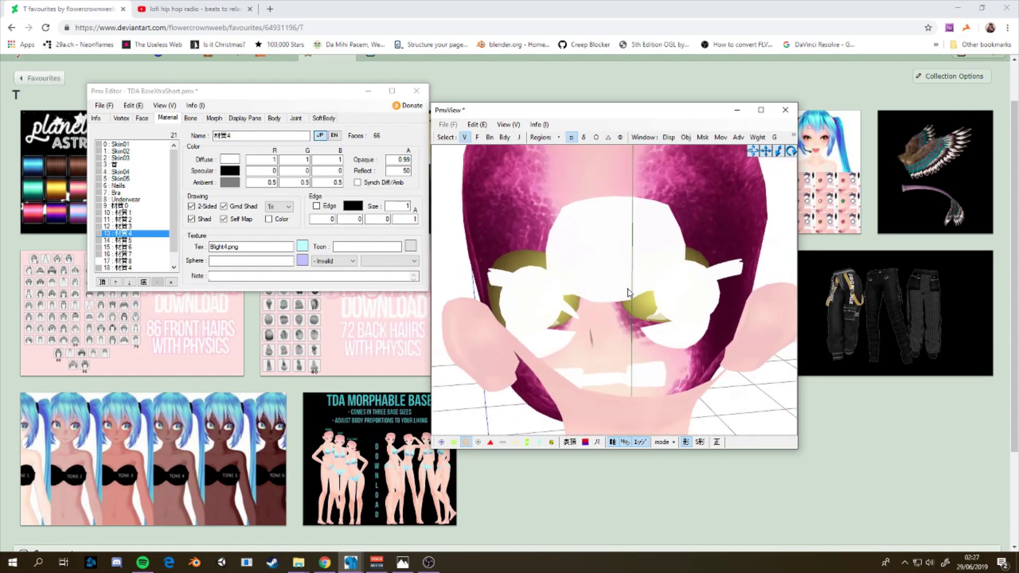
{"action": "scroll", "coordinate": [566, 288], "scroll_direction": "down", "scroll_amount": 3}
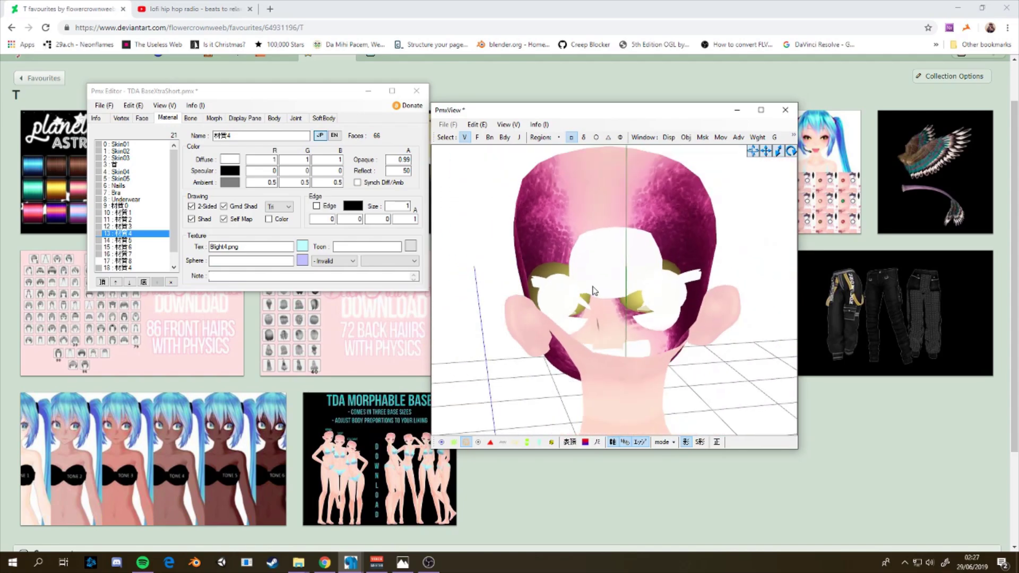
{"action": "left_click", "coordinate": [135, 248]}
{"action": "left_click_drag", "start_coordinate": [271, 246], "coordinate": [177, 232]}
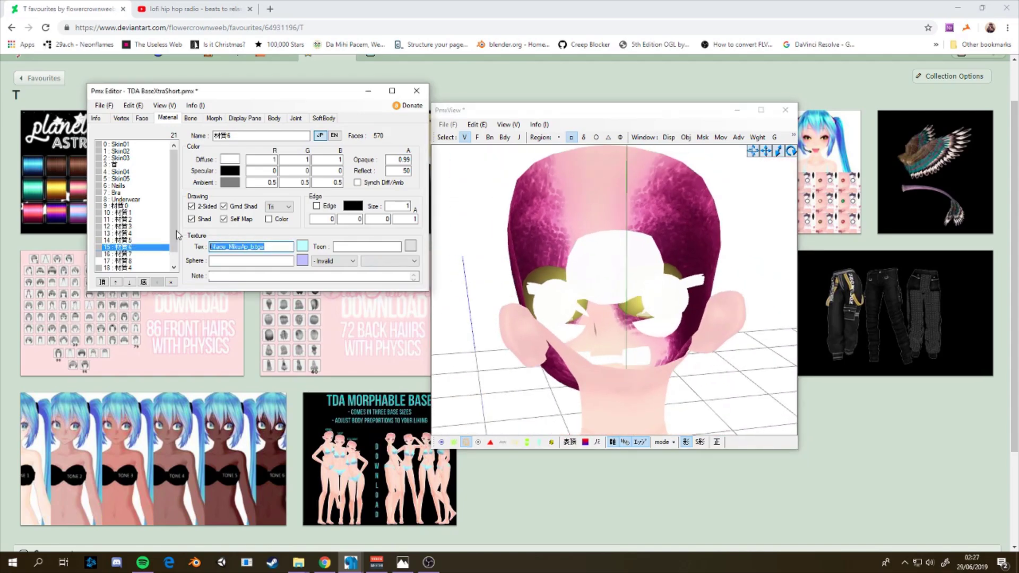
Set the textures of materials 材質8, 材質4 and 材質6, numbers 17, 18 and 19, to the Blight4 image
{"action": "left_click", "coordinate": [125, 234]}
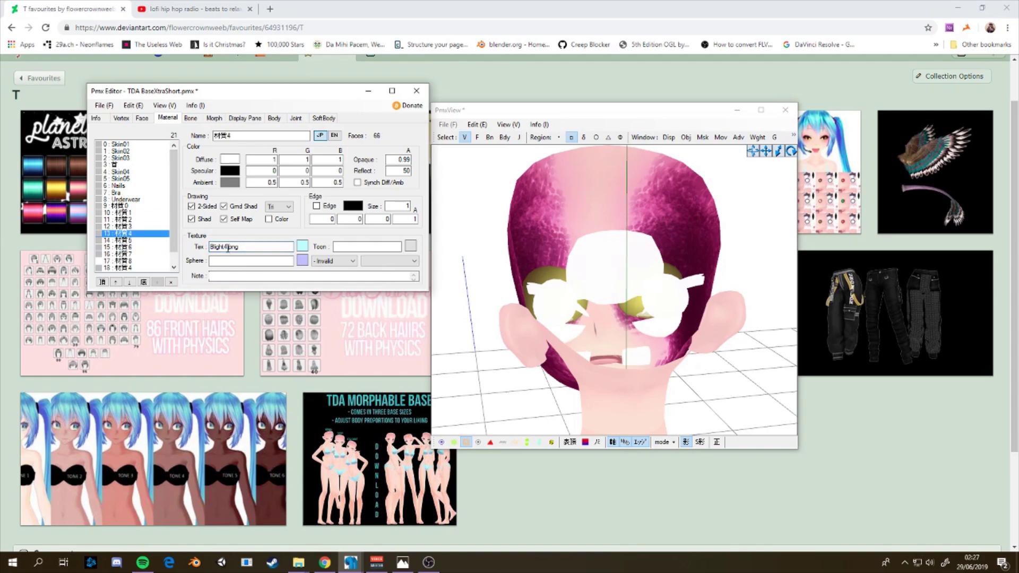
{"action": "left_click", "coordinate": [119, 261]}
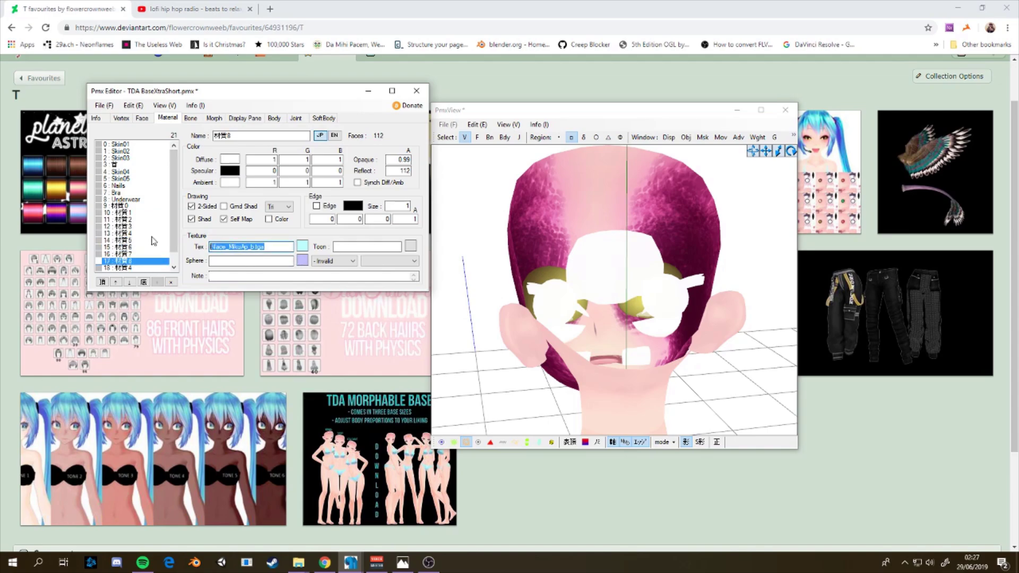
{"action": "left_click", "coordinate": [116, 268]}
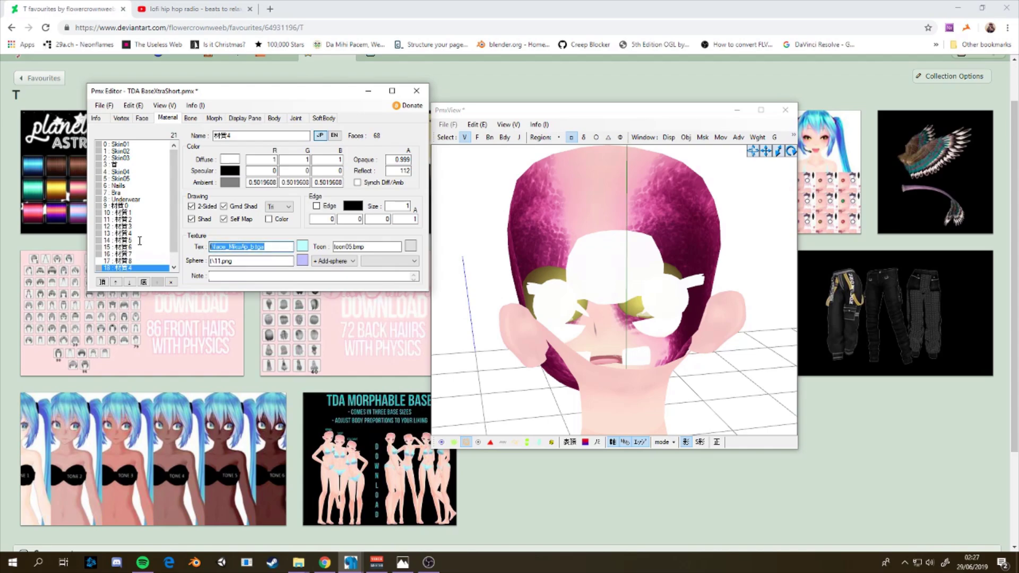
{"action": "scroll", "coordinate": [130, 262], "scroll_direction": "down", "scroll_amount": 1}
{"action": "left_click", "coordinate": [128, 262]}
{"action": "left_click", "coordinate": [137, 255]}
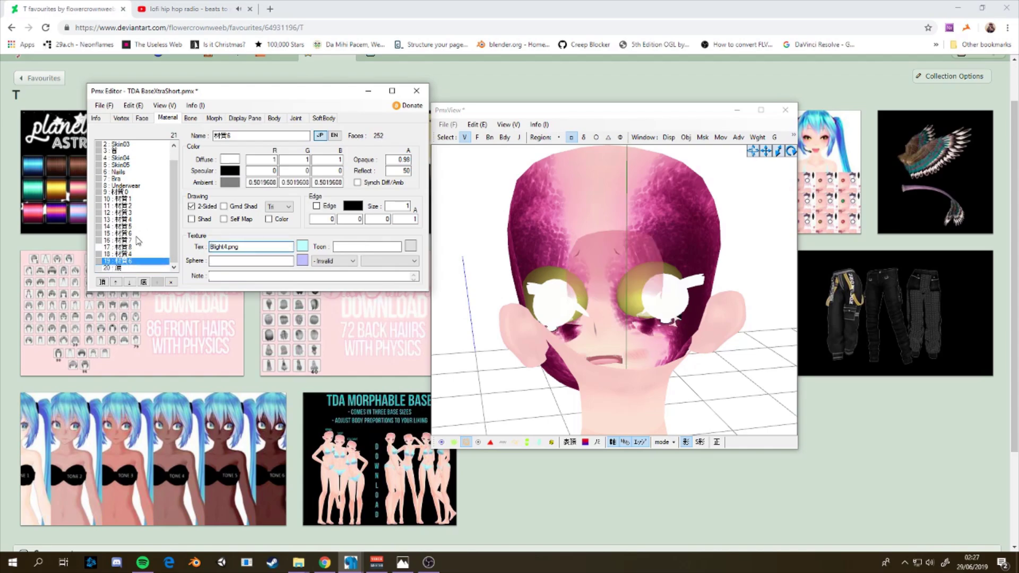
{"action": "left_click", "coordinate": [138, 261]}
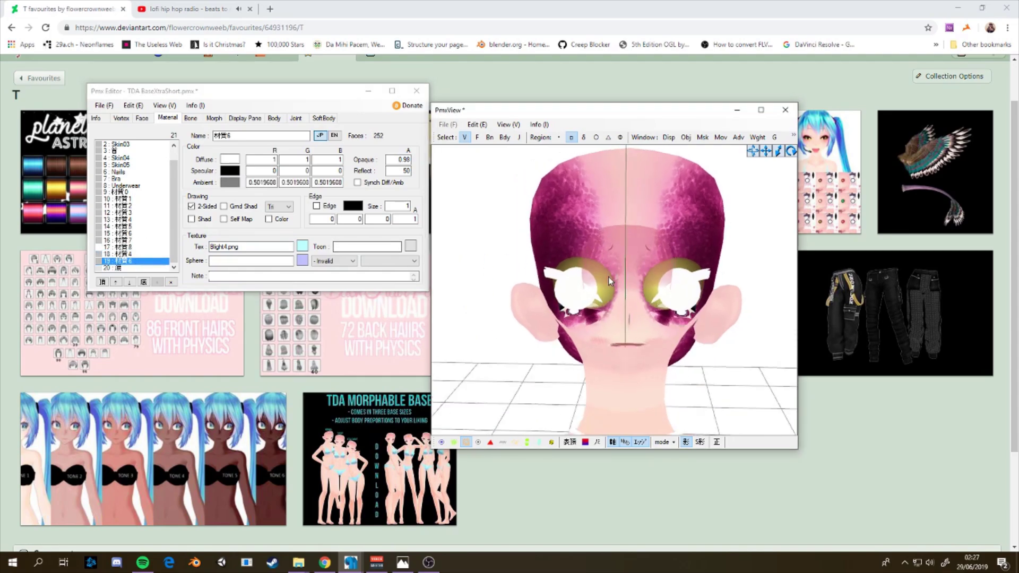
Set the texture of material 材質7, number 16 in the list, to the Blight4 image
{"action": "left_click", "coordinate": [126, 264]}
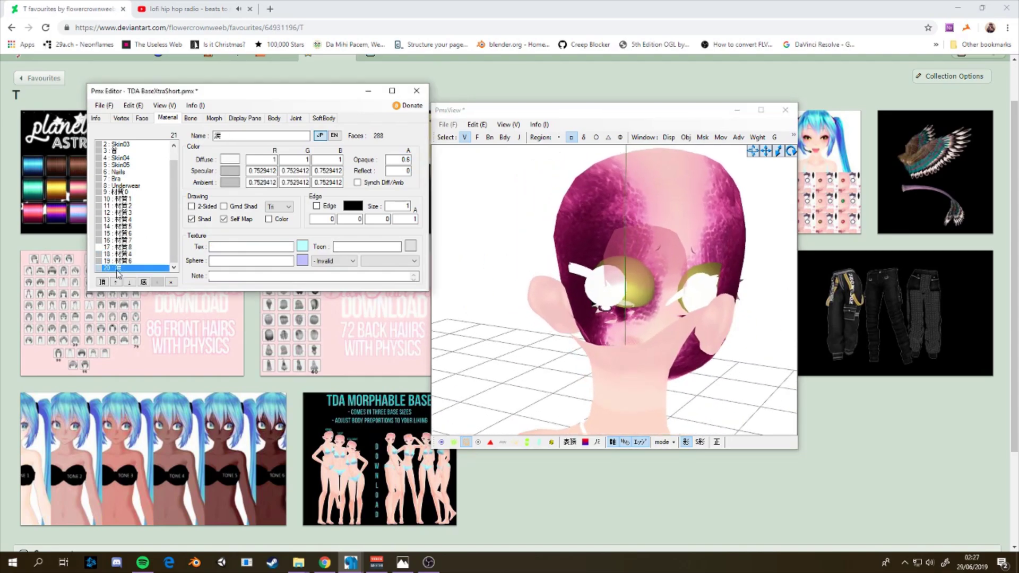
{"action": "left_click", "coordinate": [135, 255]}
{"action": "left_click", "coordinate": [138, 248]}
{"action": "left_click", "coordinate": [141, 241]}
{"action": "left_click_drag", "start_coordinate": [291, 251], "coordinate": [144, 246]}
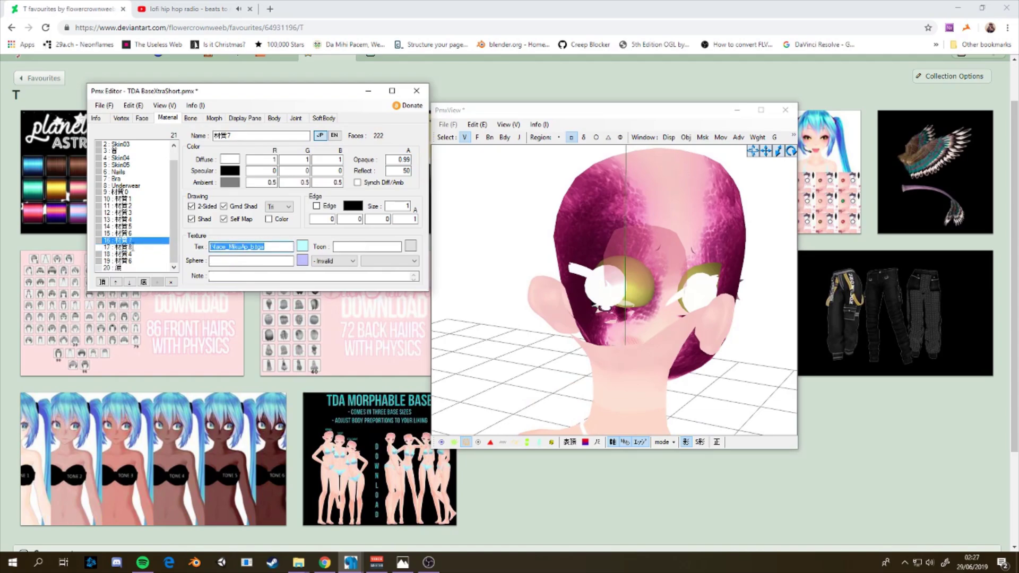
Check the textures assigned to the face materials from number 15 back to number 9
{"action": "left_click", "coordinate": [137, 233]}
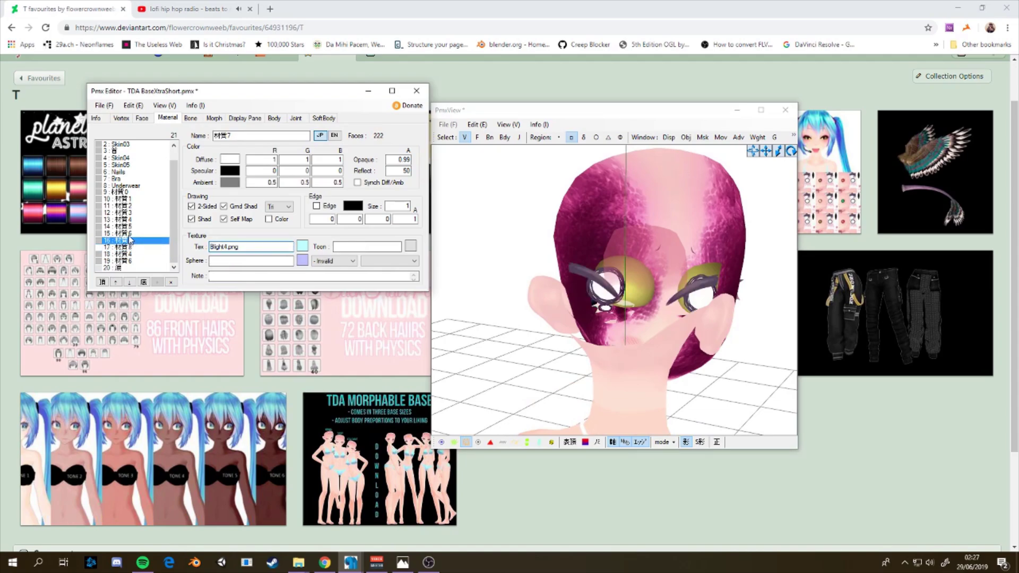
{"action": "left_click", "coordinate": [141, 227]}
{"action": "left_click", "coordinate": [134, 220]}
{"action": "left_click", "coordinate": [135, 212]}
{"action": "left_click", "coordinate": [137, 206]}
{"action": "left_click", "coordinate": [138, 199]}
{"action": "left_click", "coordinate": [138, 193]}
Examine the textured face and the whole body of the avatar in the model view
{"action": "right_click_drag", "start_coordinate": [777, 276], "coordinate": [657, 274]}
{"action": "scroll", "coordinate": [657, 274], "scroll_direction": "down", "scroll_amount": 5}
{"action": "scroll", "coordinate": [658, 274], "scroll_direction": "down", "scroll_amount": 3}
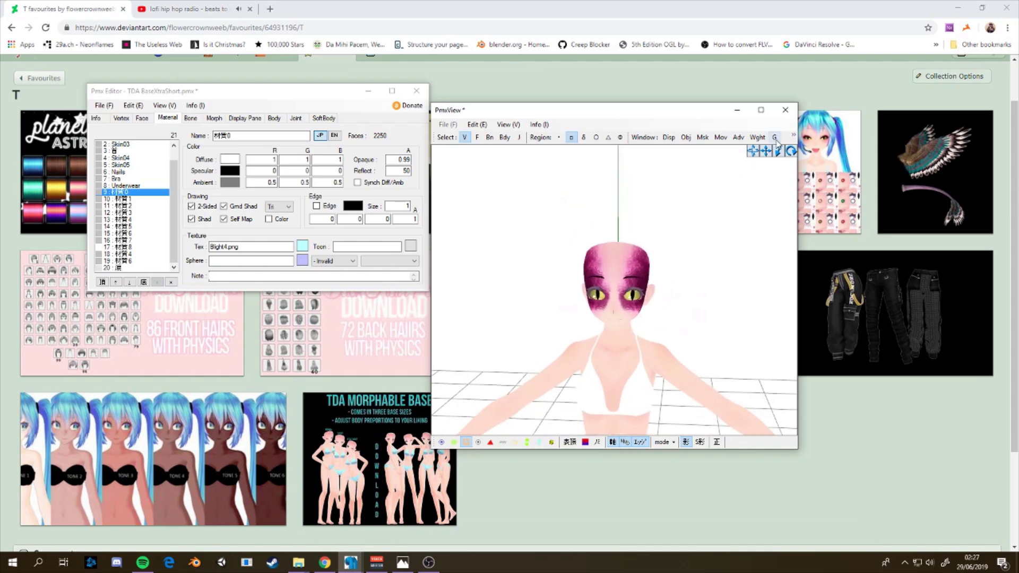
{"action": "left_click_drag", "start_coordinate": [769, 149], "coordinate": [759, 164]}
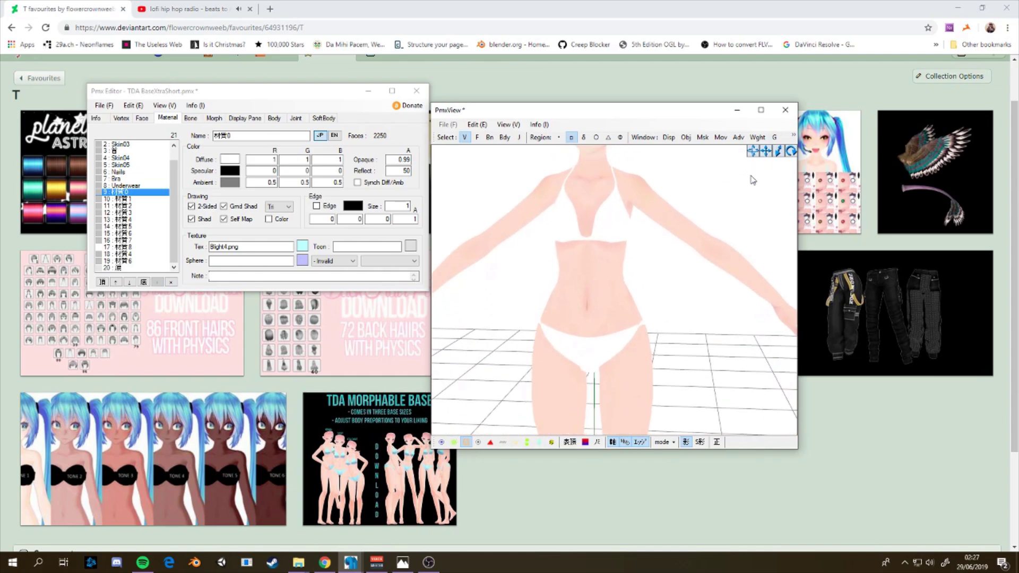
{"action": "scroll", "coordinate": [698, 232], "scroll_direction": "down", "scroll_amount": 6}
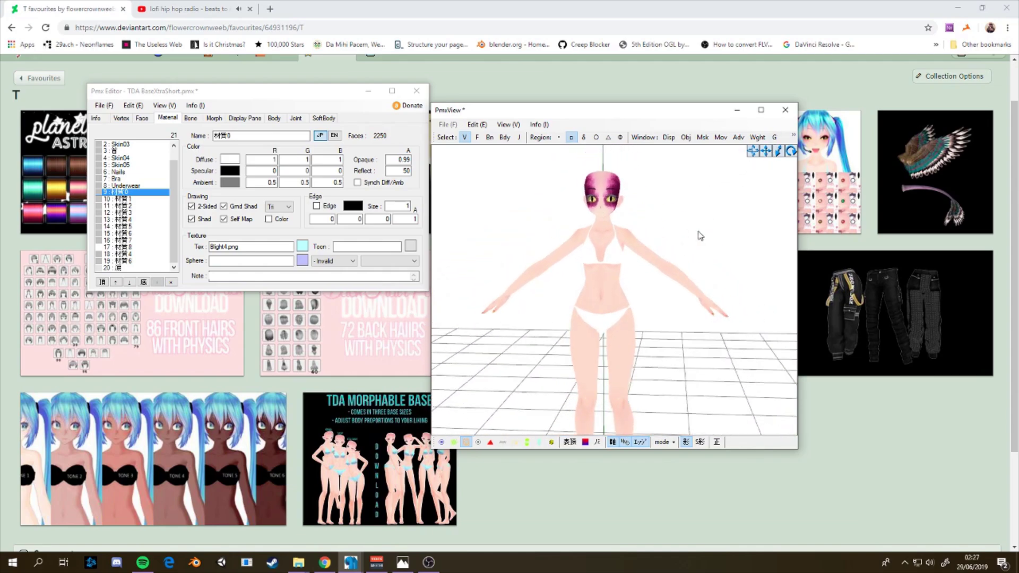
{"action": "mouse_move", "coordinate": [700, 236]}
{"action": "right_mouse_down"}
{"action": "mouse_move", "coordinate": [814, 224]}
{"action": "mouse_move", "coordinate": [682, 234]}
{"action": "right_mouse_up"}
{"action": "scroll", "coordinate": [684, 234], "scroll_direction": "up", "scroll_amount": 3}
{"action": "scroll", "coordinate": [683, 231], "scroll_direction": "up", "scroll_amount": 3}
{"action": "left_click_drag", "start_coordinate": [769, 150], "coordinate": [776, 194]}
{"action": "scroll", "coordinate": [695, 221], "scroll_direction": "down", "scroll_amount": 2}
{"action": "right_click_drag", "start_coordinate": [695, 221], "coordinate": [710, 216]}
{"action": "scroll", "coordinate": [712, 221], "scroll_direction": "down", "scroll_amount": 3}
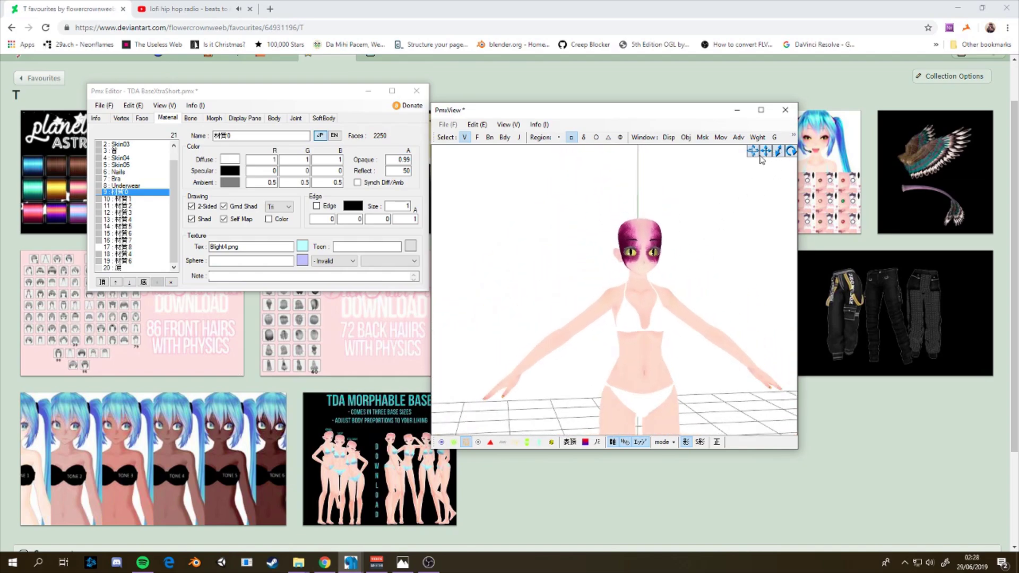
{"action": "left_click_drag", "start_coordinate": [765, 153], "coordinate": [788, 204]}
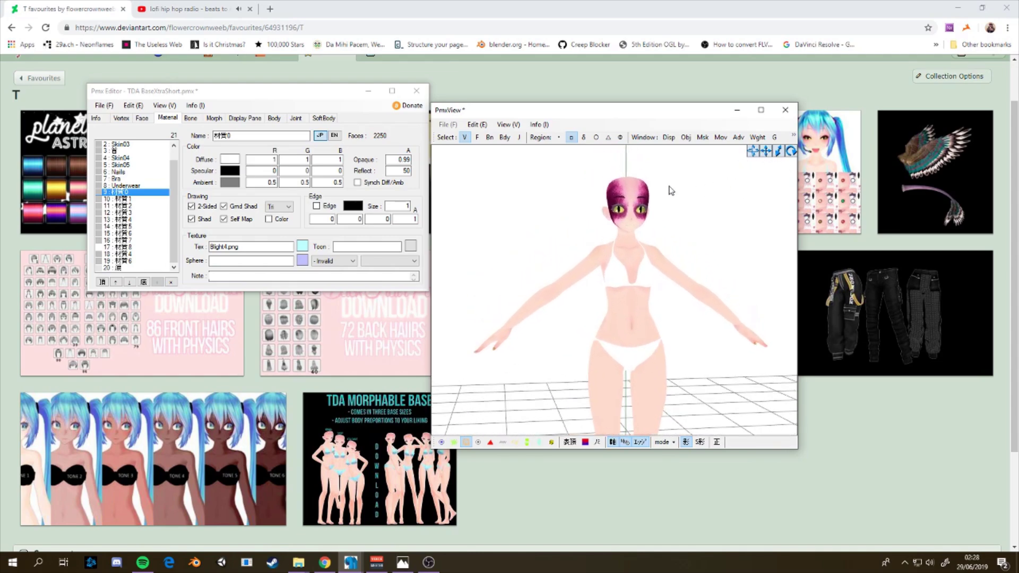
Open the vertex masking window and hide materials 0 to 8, covering the skin, nails, bra and underwear
{"action": "left_click", "coordinate": [702, 138]}
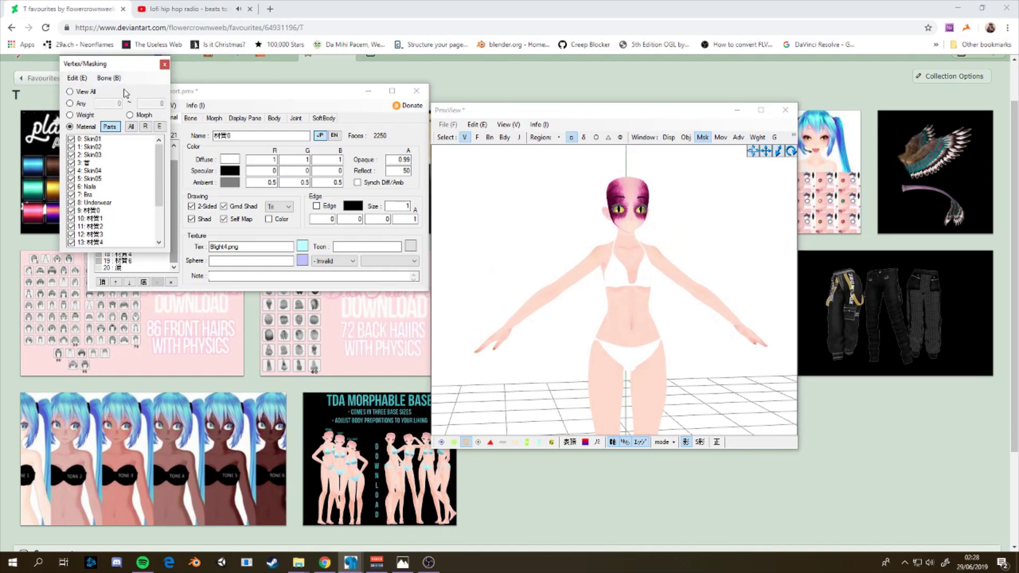
{"action": "left_click", "coordinate": [95, 139]}
{"action": "left_click", "coordinate": [98, 147]}
{"action": "left_click", "coordinate": [93, 154]}
{"action": "left_click", "coordinate": [94, 163]}
{"action": "left_click", "coordinate": [96, 171]}
{"action": "left_click", "coordinate": [95, 179]}
{"action": "left_click", "coordinate": [96, 187]}
{"action": "left_click", "coordinate": [95, 195]}
{"action": "left_click", "coordinate": [96, 203]}
Hide the remaining face materials, numbers 9 to 20, in the masking list
{"action": "left_click", "coordinate": [96, 211]}
{"action": "left_click", "coordinate": [95, 219]}
{"action": "left_click", "coordinate": [95, 234]}
{"action": "left_click", "coordinate": [97, 243]}
{"action": "left_click", "coordinate": [95, 220]}
{"action": "left_click", "coordinate": [94, 227]}
{"action": "left_click", "coordinate": [94, 220]}
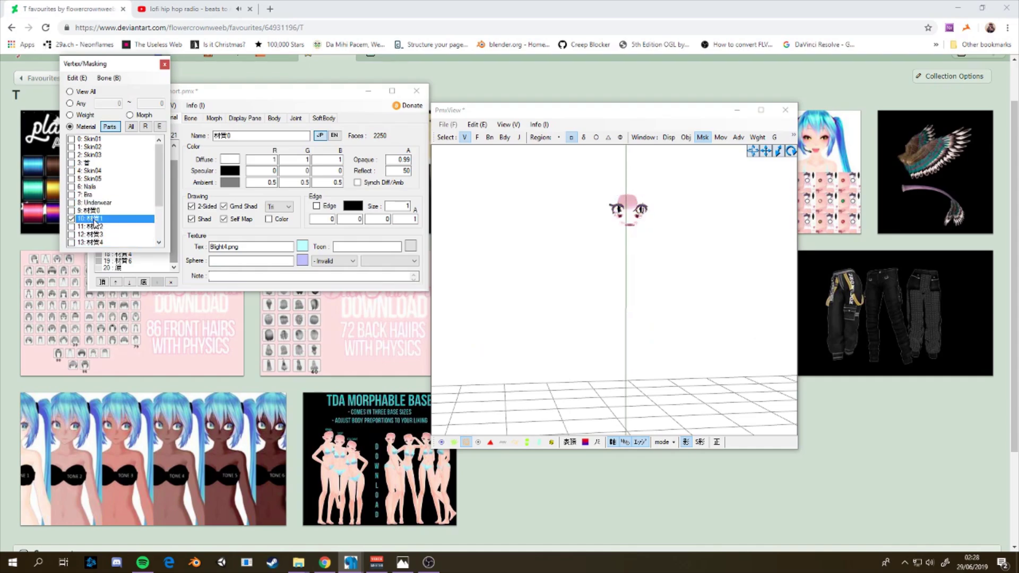
{"action": "scroll", "coordinate": [94, 227], "scroll_direction": "down", "scroll_amount": 3}
{"action": "left_click", "coordinate": [94, 242]}
{"action": "left_click", "coordinate": [95, 234]}
{"action": "left_click", "coordinate": [95, 226]}
{"action": "left_click", "coordinate": [95, 218]}
{"action": "left_click", "coordinate": [96, 210]}
{"action": "left_click", "coordinate": [95, 202]}
{"action": "left_click", "coordinate": [96, 195]}
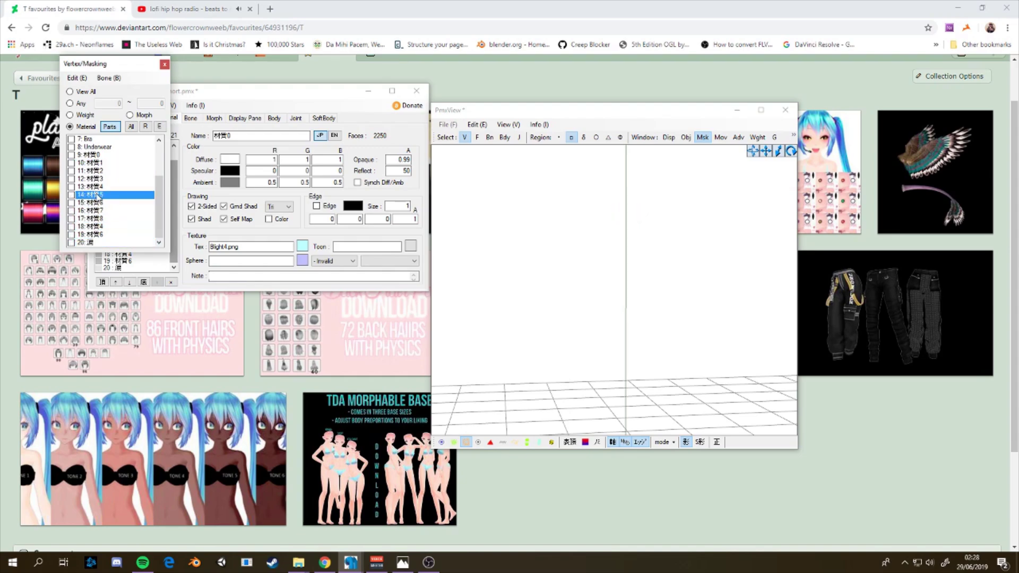
Rearrange the masking and editor windows, open a SubView window below the editor, and frame the avatar in it
{"action": "left_click_drag", "start_coordinate": [95, 56], "coordinate": [67, 58]}
{"action": "left_click_drag", "start_coordinate": [250, 99], "coordinate": [267, 94]}
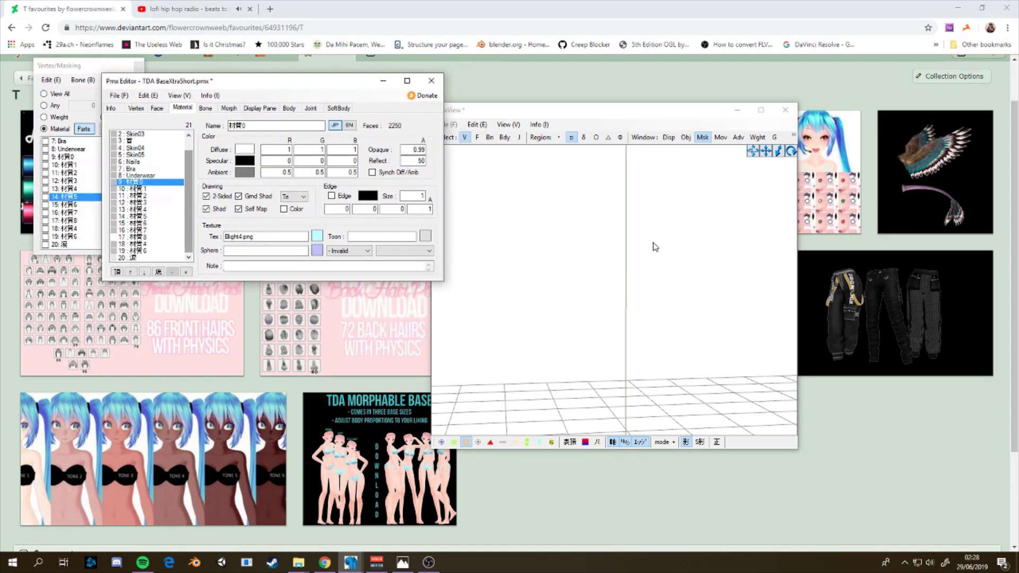
{"action": "left_click", "coordinate": [794, 137]}
{"action": "left_click", "coordinate": [743, 151]}
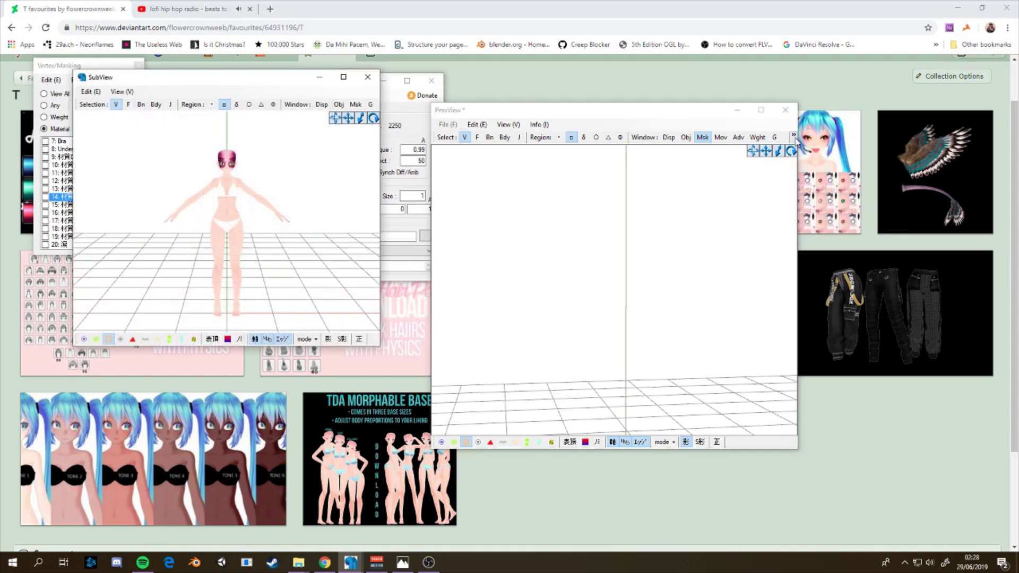
{"action": "left_click_drag", "start_coordinate": [121, 83], "coordinate": [153, 260]}
{"action": "right_click_drag", "start_coordinate": [300, 420], "coordinate": [313, 390]}
{"action": "scroll", "coordinate": [310, 410], "scroll_direction": "up", "scroll_amount": 5}
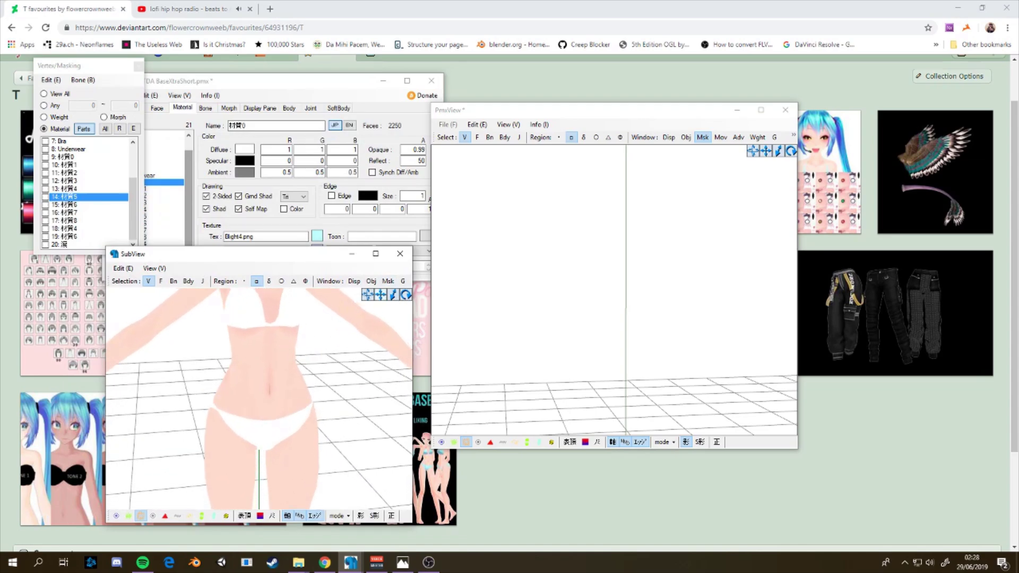
{"action": "scroll", "coordinate": [316, 392], "scroll_direction": "down", "scroll_amount": 6}
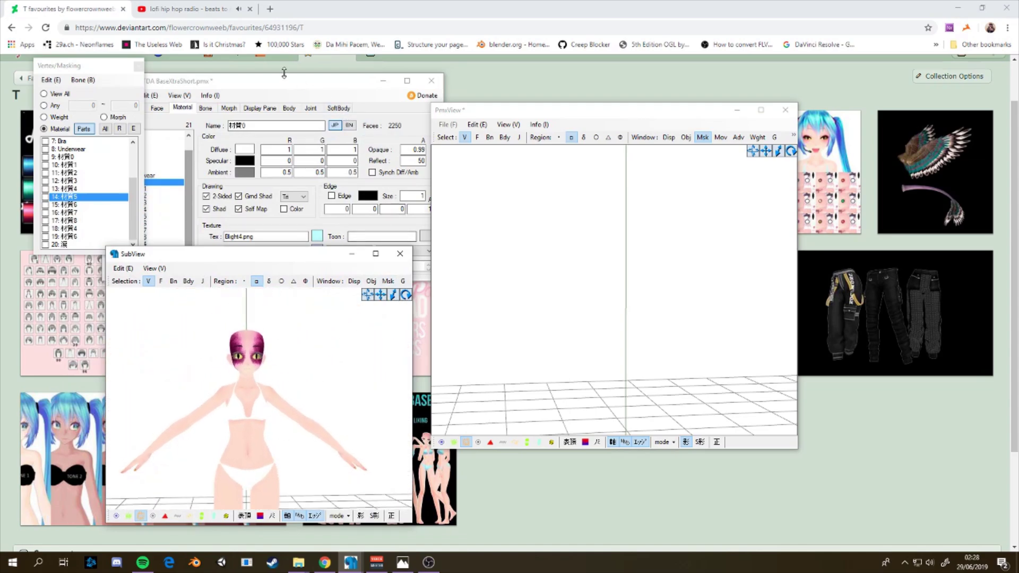
Import the front hair model 51.pmx from the Tutorial folder into the avatar
{"action": "left_click", "coordinate": [281, 84]}
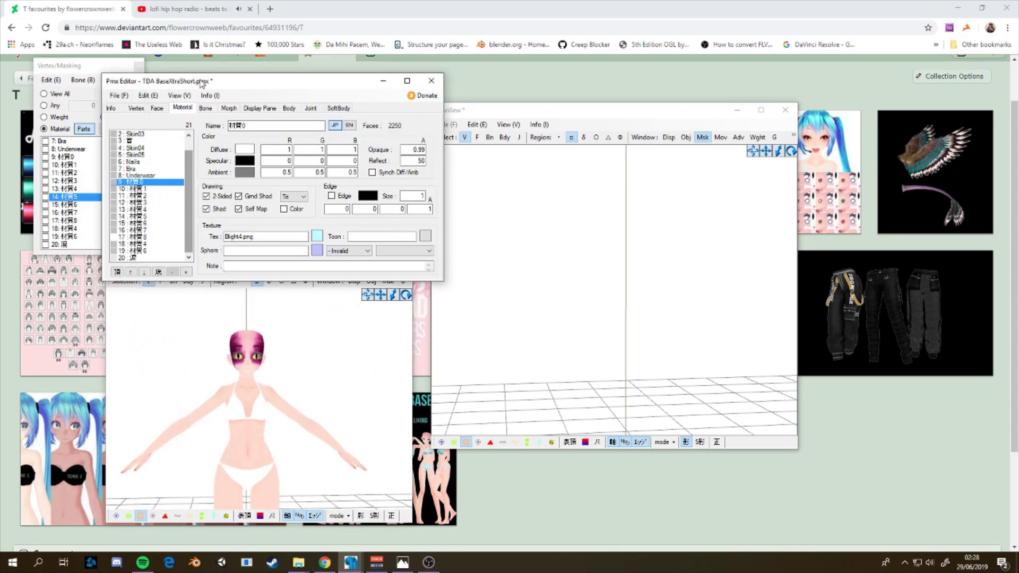
{"action": "left_click", "coordinate": [119, 96]}
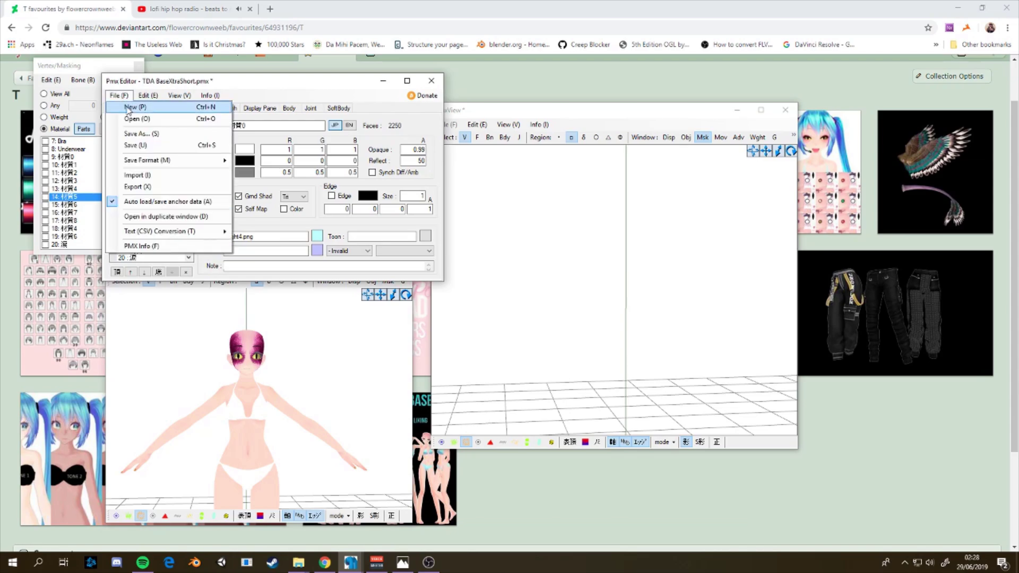
{"action": "left_click", "coordinate": [158, 175]}
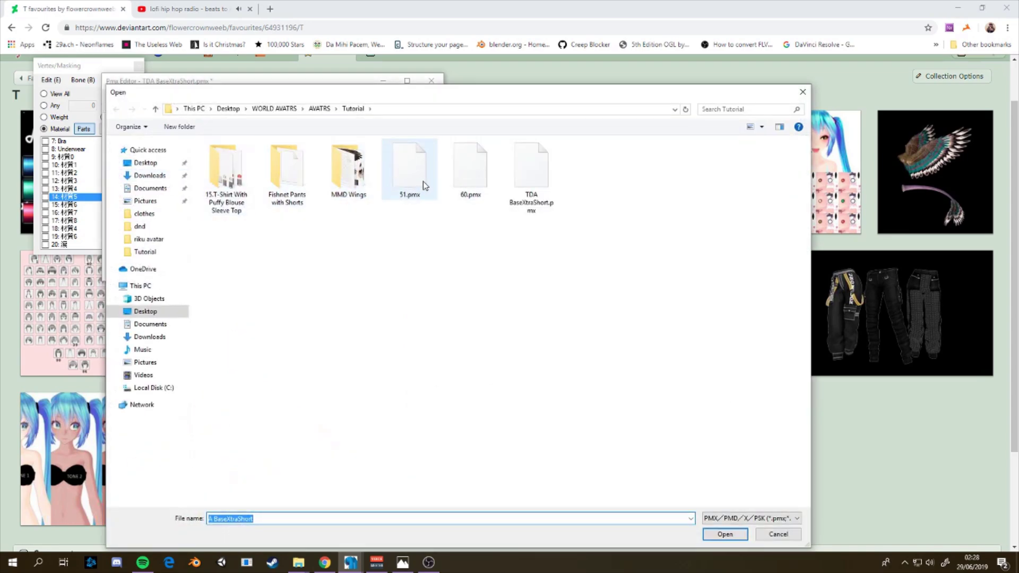
{"action": "left_click", "coordinate": [413, 169]}
{"action": "left_click", "coordinate": [725, 533]}
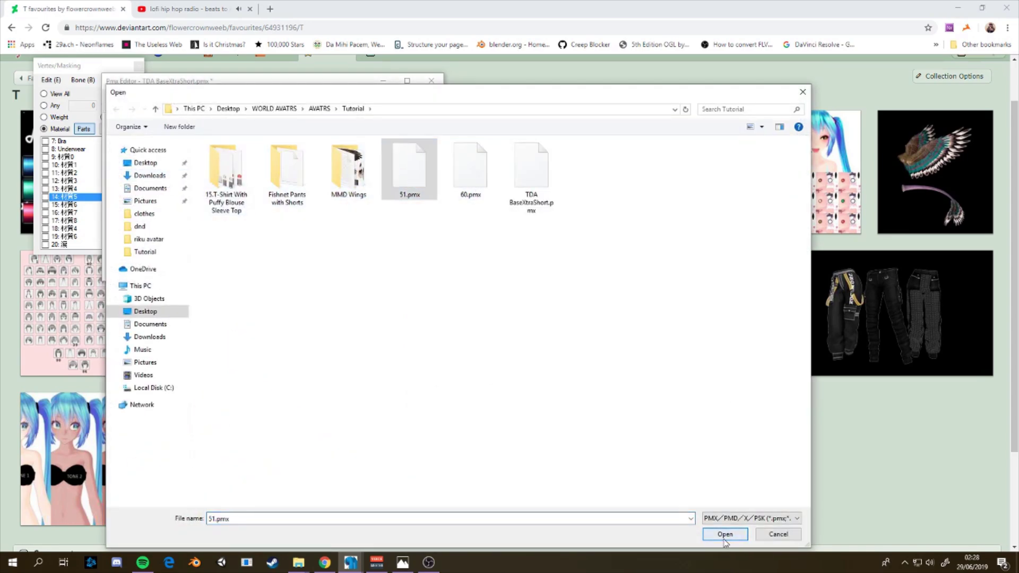
{"action": "left_click", "coordinate": [297, 237]}
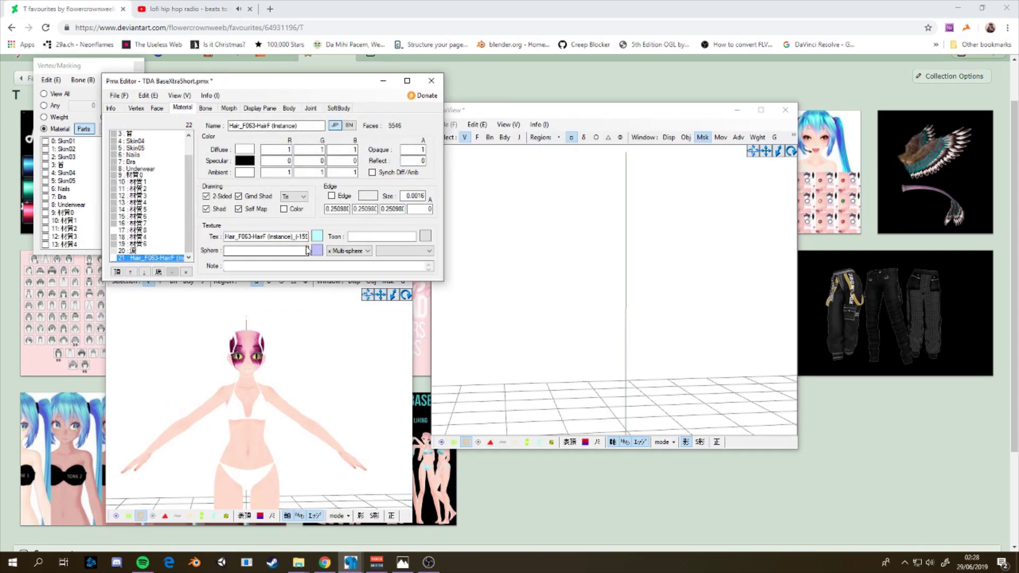
Replace the Hair_F063-HairF material's texture with the moss image and close the texture viewer
{"action": "left_click", "coordinate": [317, 236]}
{"action": "left_click", "coordinate": [63, 64]}
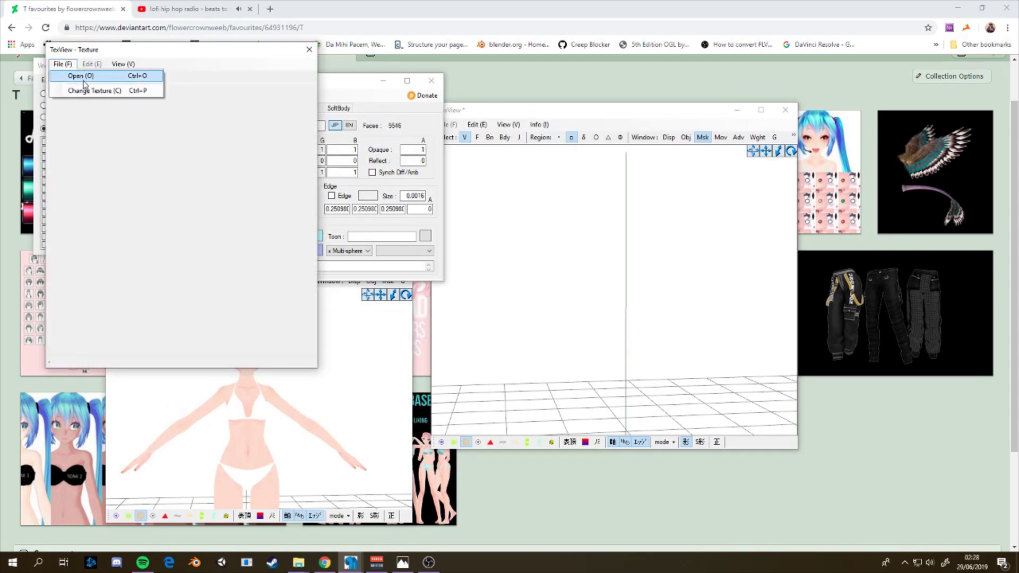
{"action": "left_click", "coordinate": [74, 79]}
{"action": "left_click", "coordinate": [657, 154]}
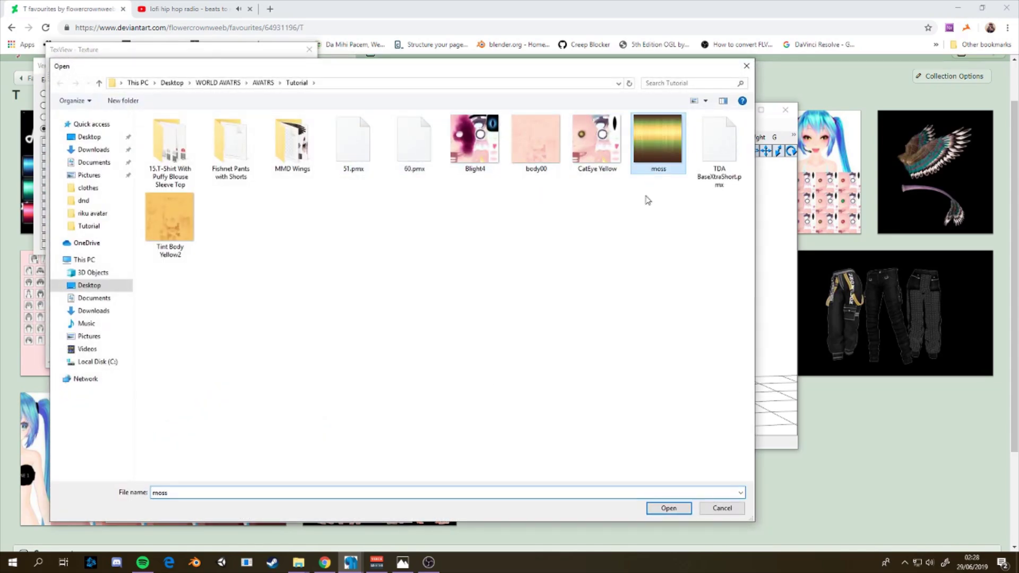
{"action": "left_click", "coordinate": [668, 508]}
{"action": "left_click", "coordinate": [121, 77]}
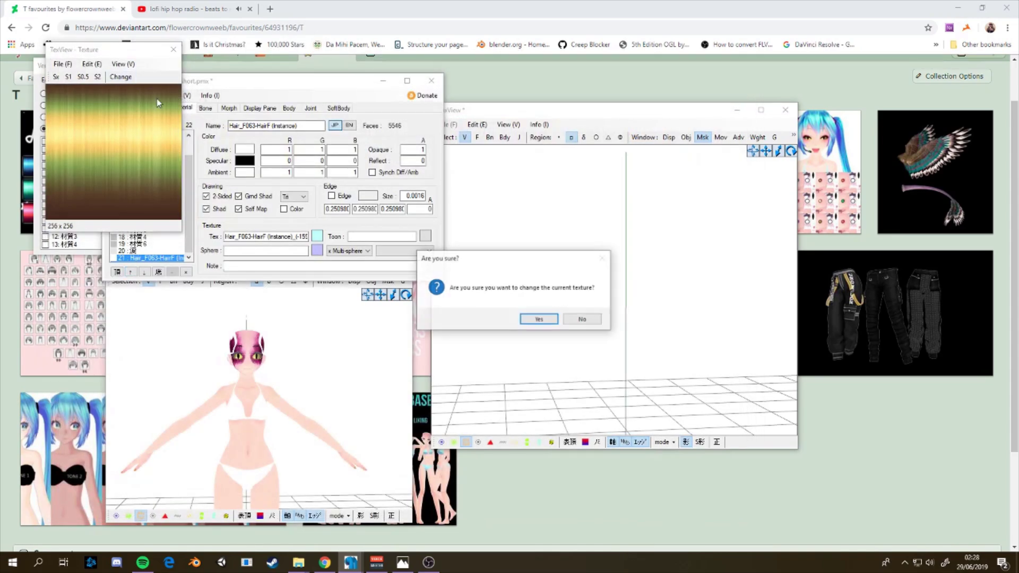
{"action": "left_click", "coordinate": [546, 320]}
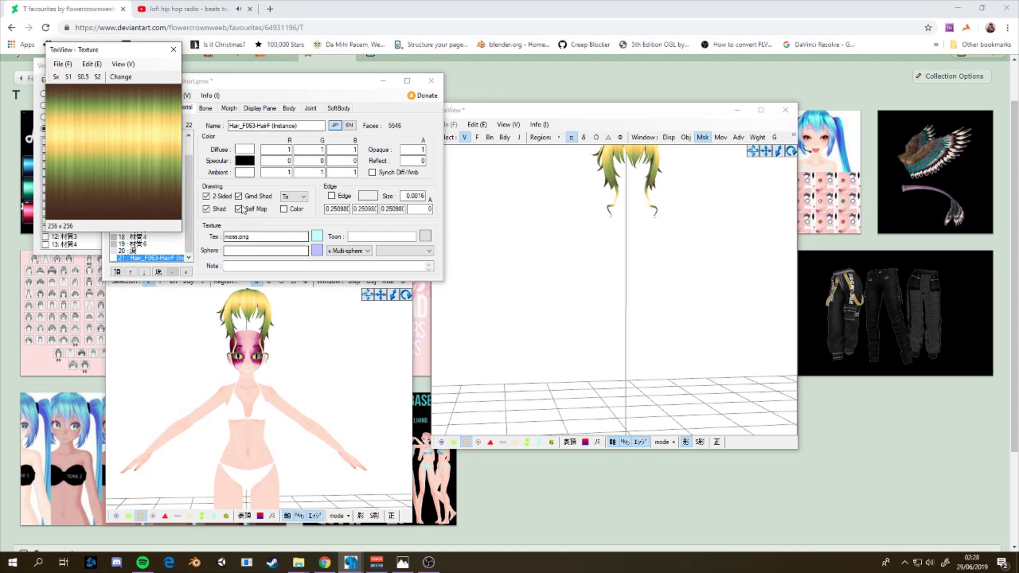
{"action": "left_click", "coordinate": [173, 50]}
Try the box, free and round region selections on the imported front hair's vertices
{"action": "left_click_drag", "start_coordinate": [767, 149], "coordinate": [765, 152]}
{"action": "right_click_drag", "start_coordinate": [706, 228], "coordinate": [680, 230]}
{"action": "left_click_drag", "start_coordinate": [552, 179], "coordinate": [728, 361]}
{"action": "left_click", "coordinate": [583, 137]}
{"action": "left_click_drag", "start_coordinate": [702, 250], "coordinate": [669, 204]}
{"action": "left_click", "coordinate": [598, 138]}
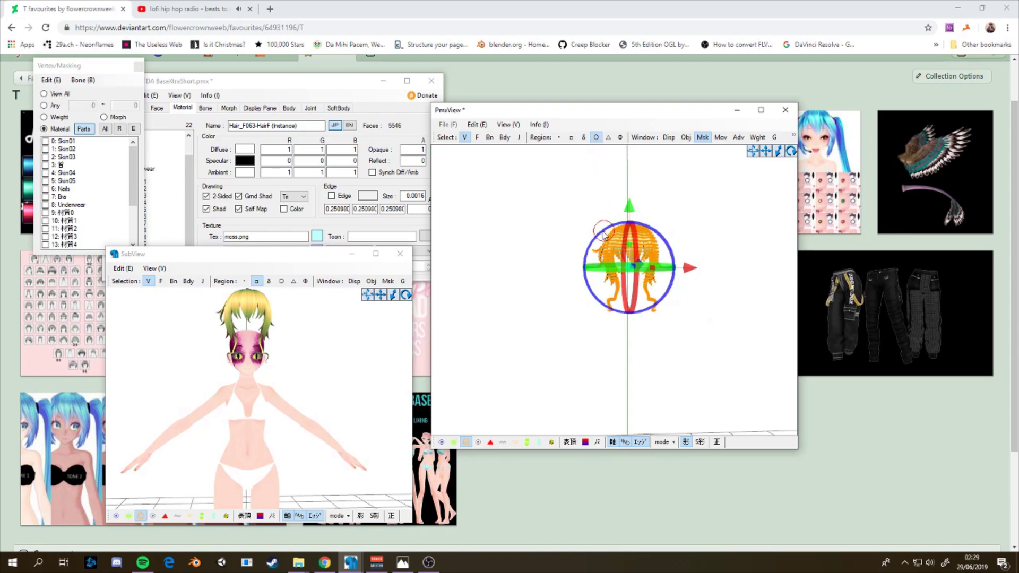
{"action": "left_click", "coordinate": [586, 212]}
{"action": "left_click", "coordinate": [648, 315]}
{"action": "left_click_drag", "start_coordinate": [647, 313], "coordinate": [645, 224]}
{"action": "left_click", "coordinate": [623, 223]}
{"action": "left_click", "coordinate": [608, 244]}
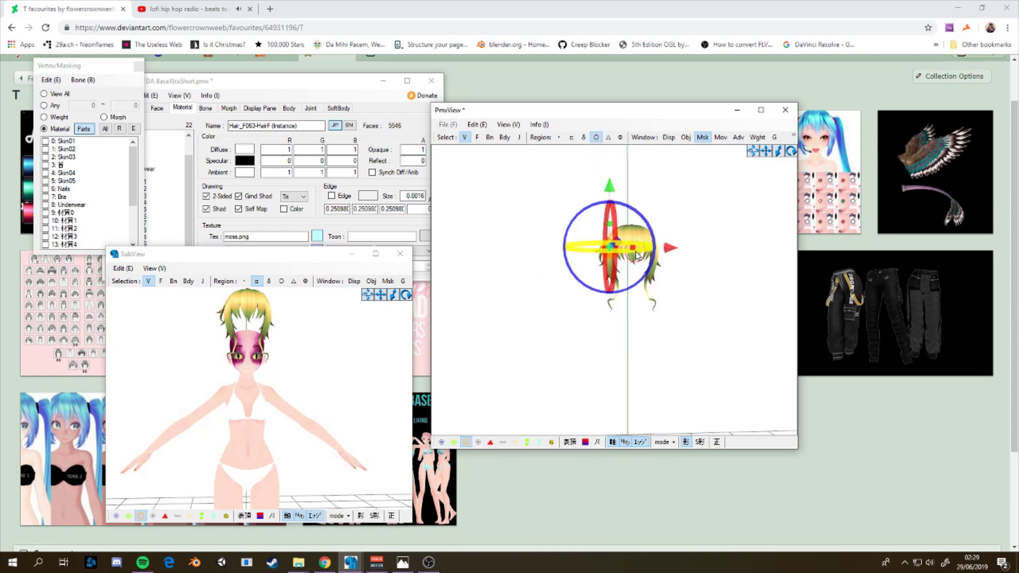
Box-select all vertices of the front hair and lower it onto the avatar's head
{"action": "left_click", "coordinate": [571, 137]}
{"action": "left_click_drag", "start_coordinate": [514, 189], "coordinate": [775, 372]}
{"action": "mouse_move", "coordinate": [727, 357]}
{"action": "right_mouse_down"}
{"action": "mouse_move", "coordinate": [671, 359]}
{"action": "mouse_move", "coordinate": [752, 364]}
{"action": "mouse_move", "coordinate": [711, 351]}
{"action": "right_mouse_up"}
{"action": "right_click_drag", "start_coordinate": [675, 278], "coordinate": [663, 284]}
{"action": "right_click_drag", "start_coordinate": [374, 354], "coordinate": [307, 372]}
{"action": "right_click_drag", "start_coordinate": [610, 209], "coordinate": [650, 358]}
Fine-tune the front hair's height and depth on the head, checking the fit from several angles in SubView
{"action": "left_click_drag", "start_coordinate": [539, 321], "coordinate": [555, 313]}
{"action": "right_click_drag", "start_coordinate": [187, 391], "coordinate": [317, 380]}
{"action": "left_click_drag", "start_coordinate": [540, 321], "coordinate": [533, 321]}
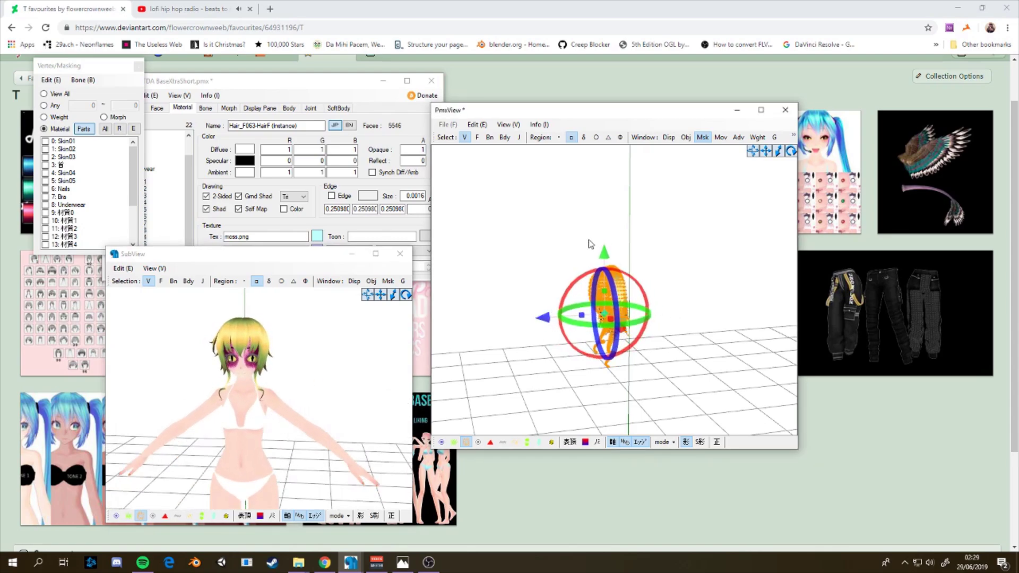
{"action": "right_click_drag", "start_coordinate": [191, 380], "coordinate": [250, 378]}
{"action": "right_click_drag", "start_coordinate": [245, 419], "coordinate": [380, 377]}
{"action": "left_click", "coordinate": [607, 267]}
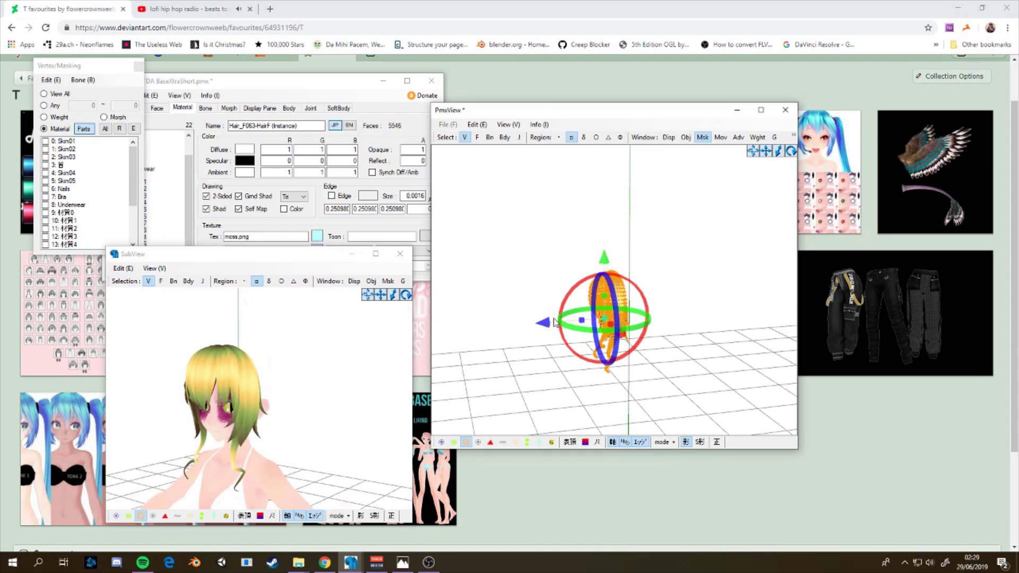
{"action": "left_click_drag", "start_coordinate": [546, 327], "coordinate": [553, 329]}
{"action": "right_click_drag", "start_coordinate": [185, 404], "coordinate": [456, 387]}
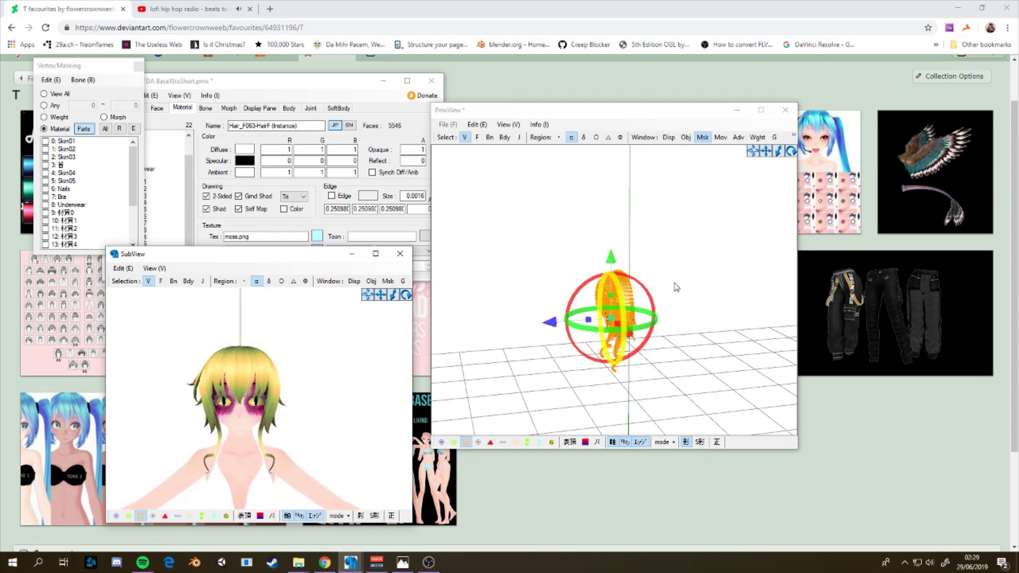
Set the handle operation to Complex - Scale in Object Management, and raise the SubView window with the avatar framed in it
{"action": "left_click", "coordinate": [685, 138]}
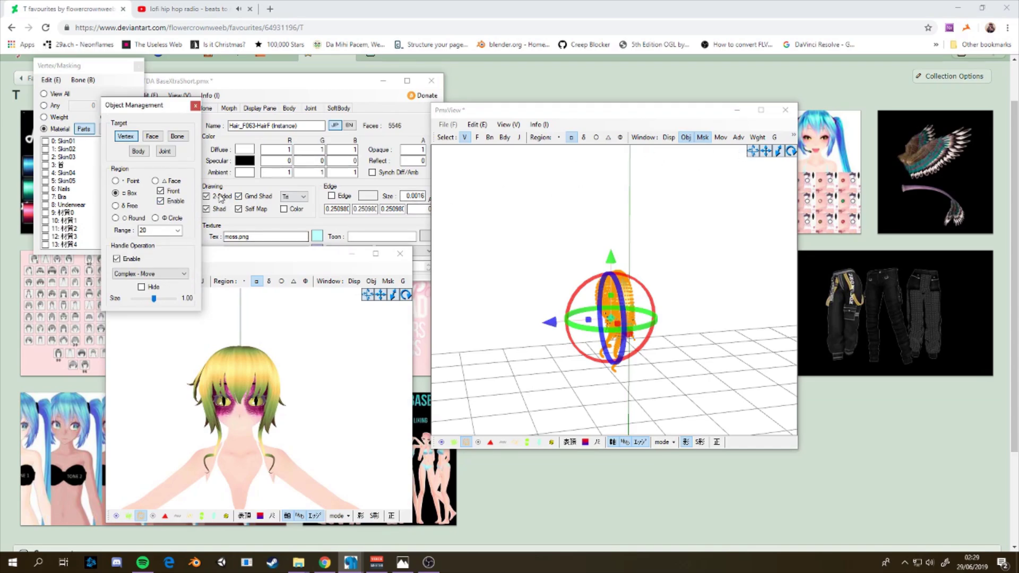
{"action": "left_click", "coordinate": [165, 273]}
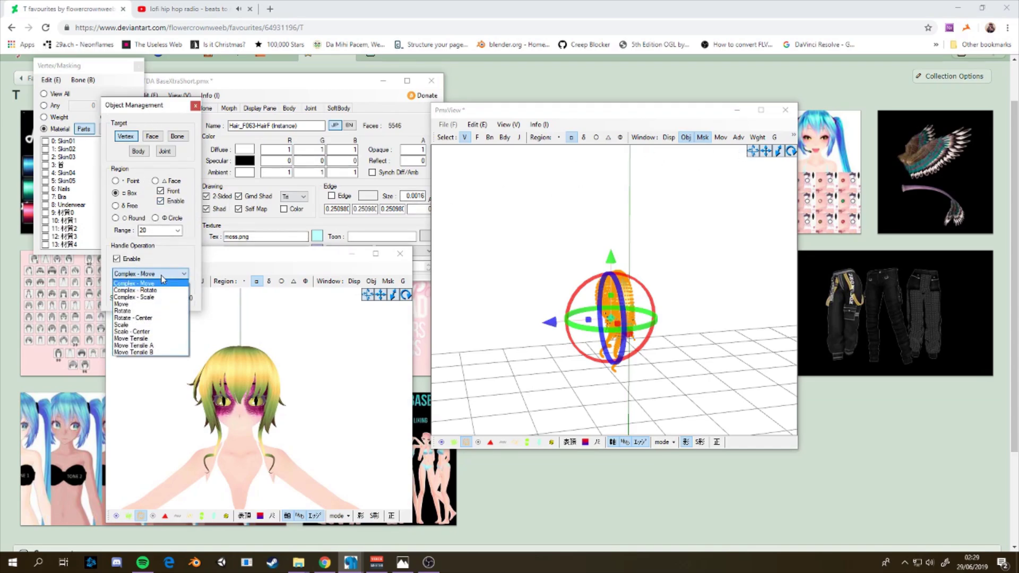
{"action": "left_click", "coordinate": [157, 298]}
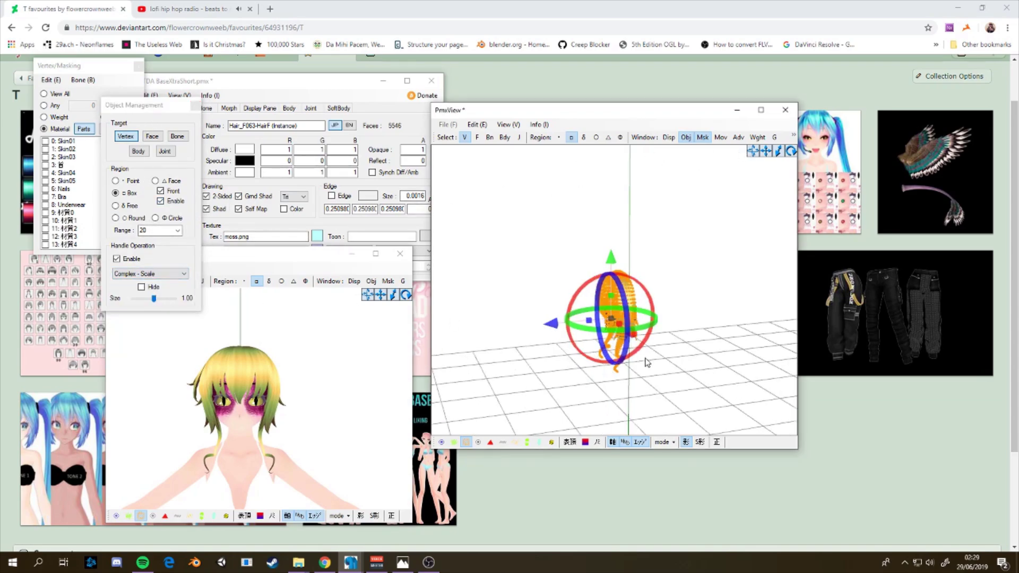
{"action": "right_click_drag", "start_coordinate": [644, 357], "coordinate": [681, 353]}
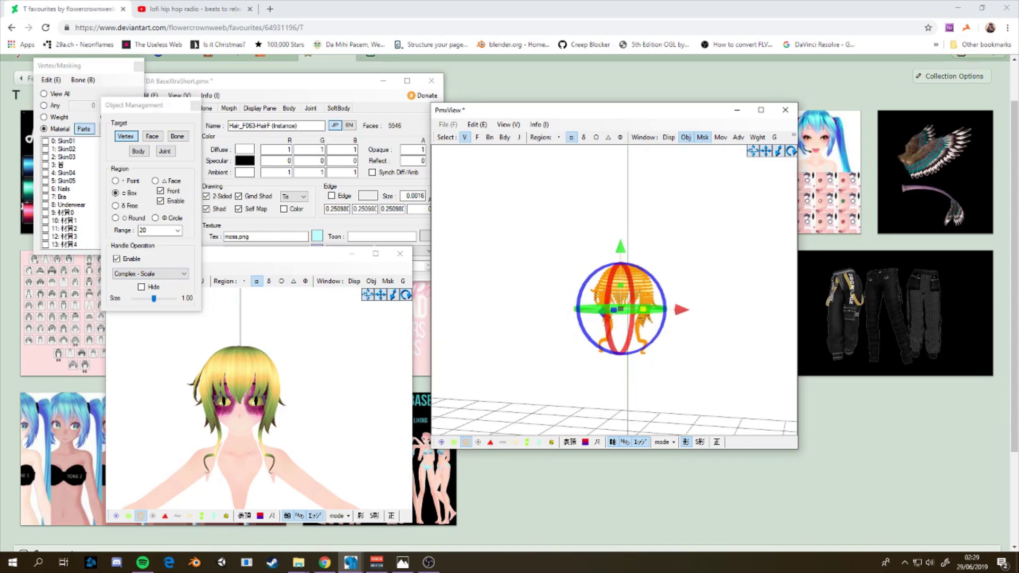
{"action": "right_click_drag", "start_coordinate": [297, 446], "coordinate": [314, 457]}
{"action": "left_click_drag", "start_coordinate": [311, 261], "coordinate": [314, 204]}
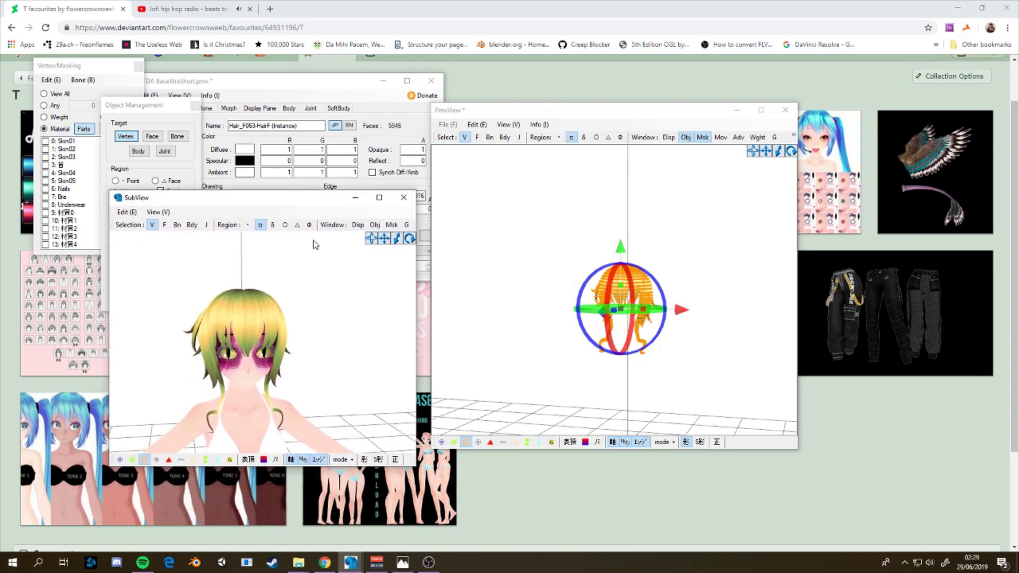
{"action": "right_click_drag", "start_coordinate": [382, 247], "coordinate": [375, 284]}
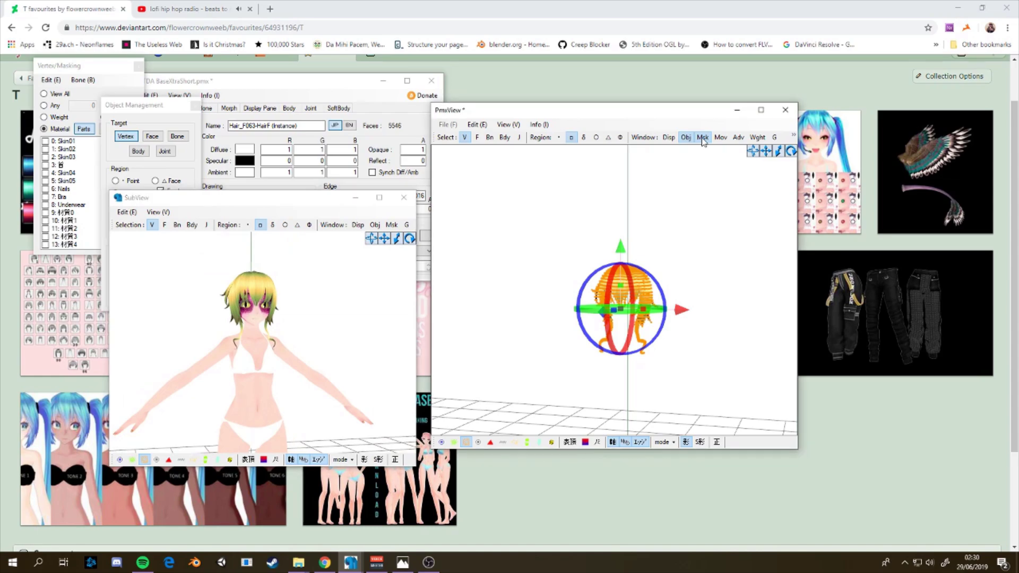
Hide the front hair, material 21, in the masking list
{"action": "left_click", "coordinate": [703, 138]}
{"action": "scroll", "coordinate": [116, 234], "scroll_direction": "down", "scroll_amount": 3}
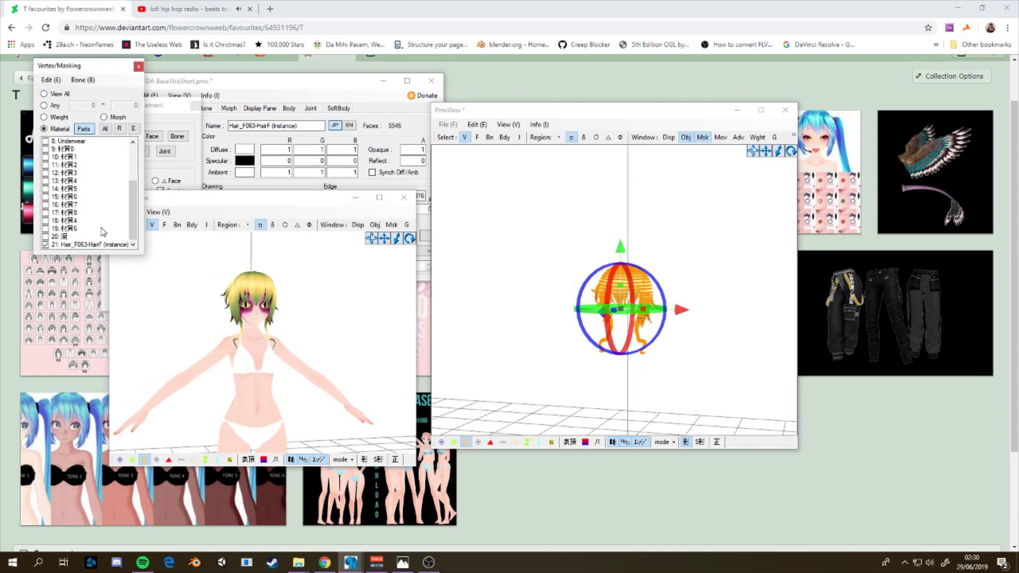
{"action": "left_click", "coordinate": [82, 245]}
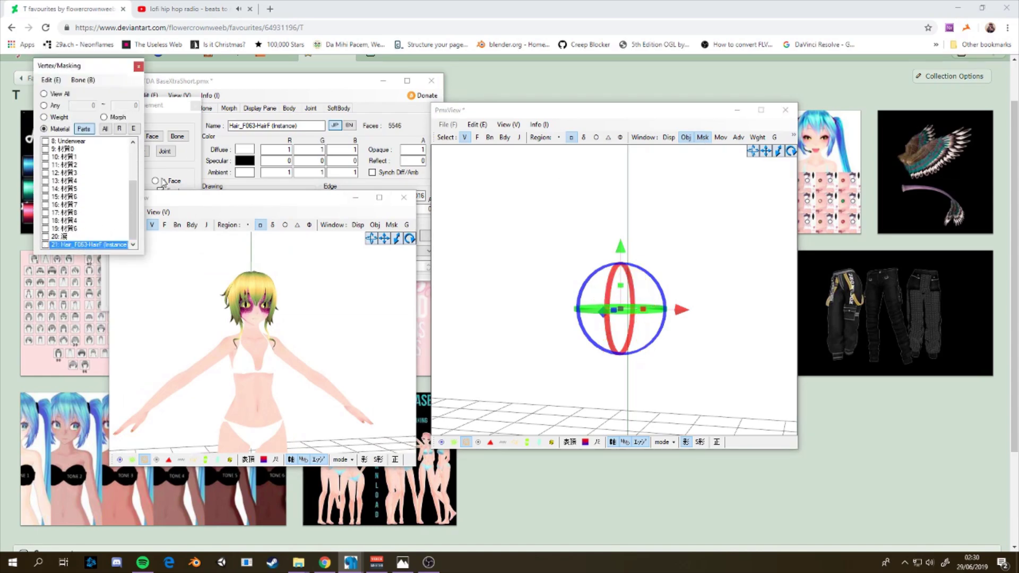
Import the back hair model 60.pmx from the Tutorial folder into the avatar
{"action": "left_click", "coordinate": [239, 89]}
{"action": "left_click", "coordinate": [119, 96]}
{"action": "left_click", "coordinate": [140, 177]}
{"action": "left_click", "coordinate": [462, 183]}
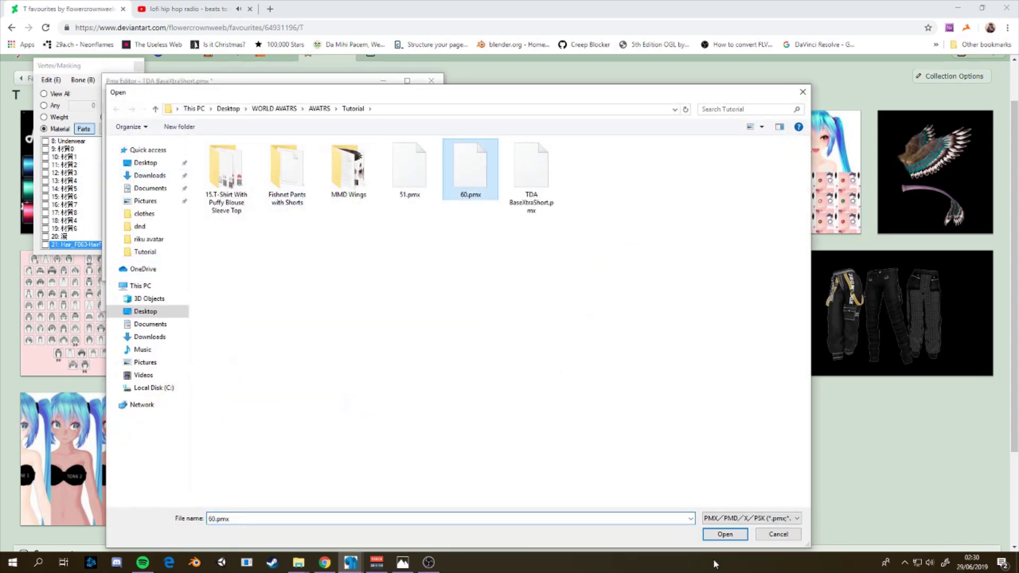
{"action": "left_click", "coordinate": [725, 539]}
{"action": "left_click", "coordinate": [300, 237]}
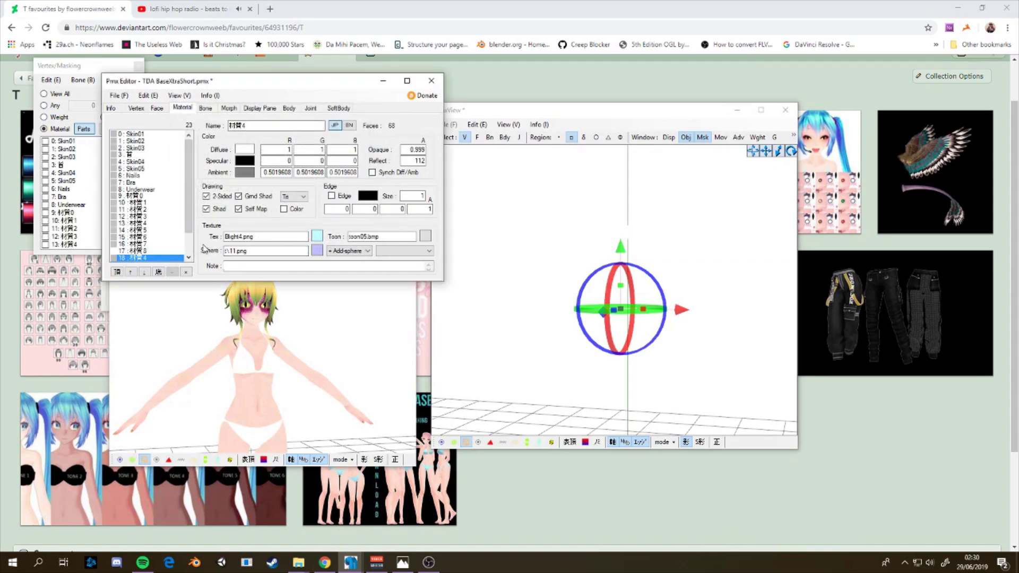
Replace the Hair_R061_mugen material's texture with the moss image
{"action": "left_click", "coordinate": [129, 258]}
{"action": "left_click", "coordinate": [143, 258]}
{"action": "left_click", "coordinate": [317, 236]}
{"action": "left_click", "coordinate": [58, 65]}
{"action": "left_click", "coordinate": [72, 75]}
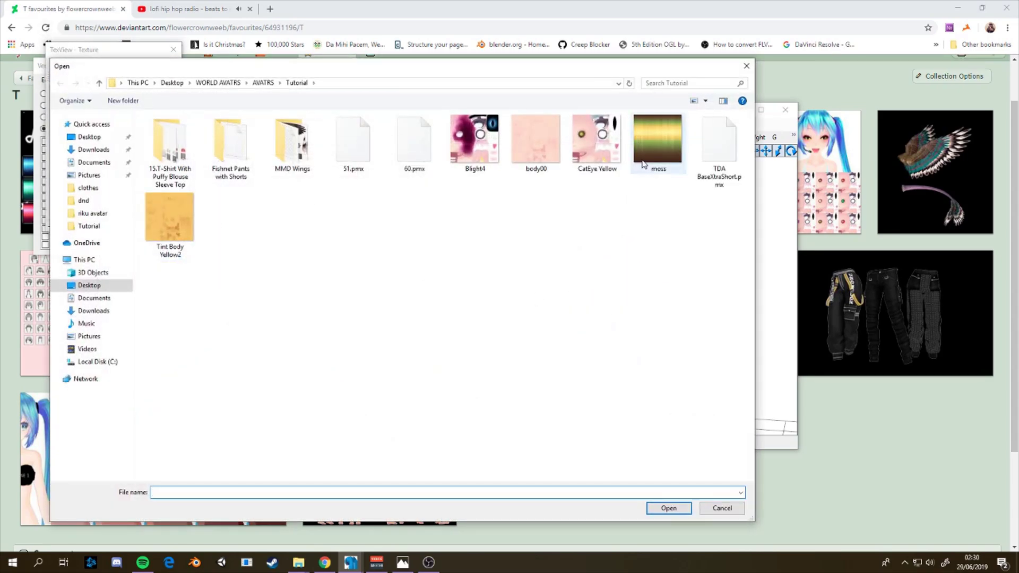
{"action": "left_click", "coordinate": [668, 509]}
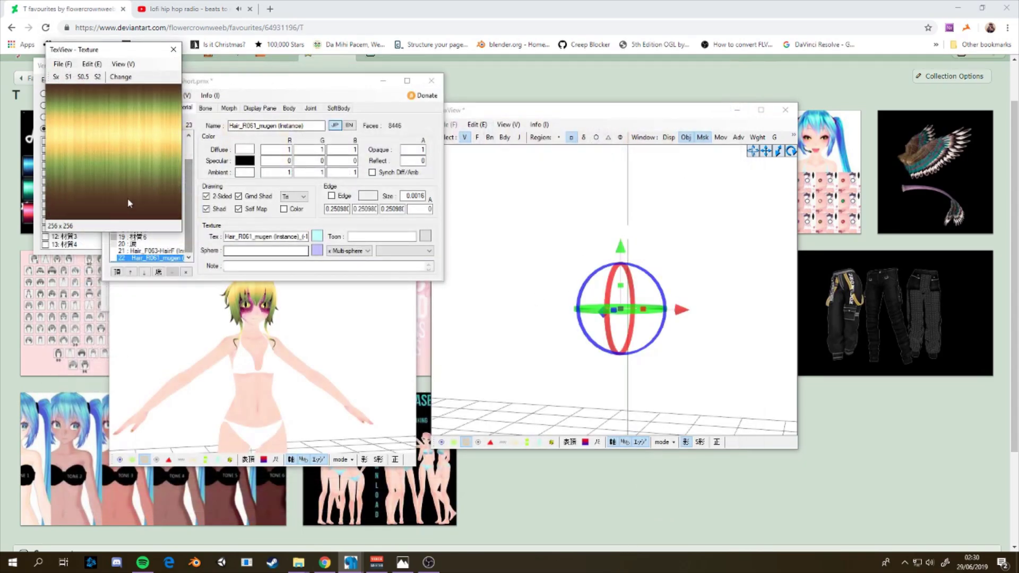
{"action": "left_click", "coordinate": [127, 79]}
{"action": "left_click", "coordinate": [537, 319]}
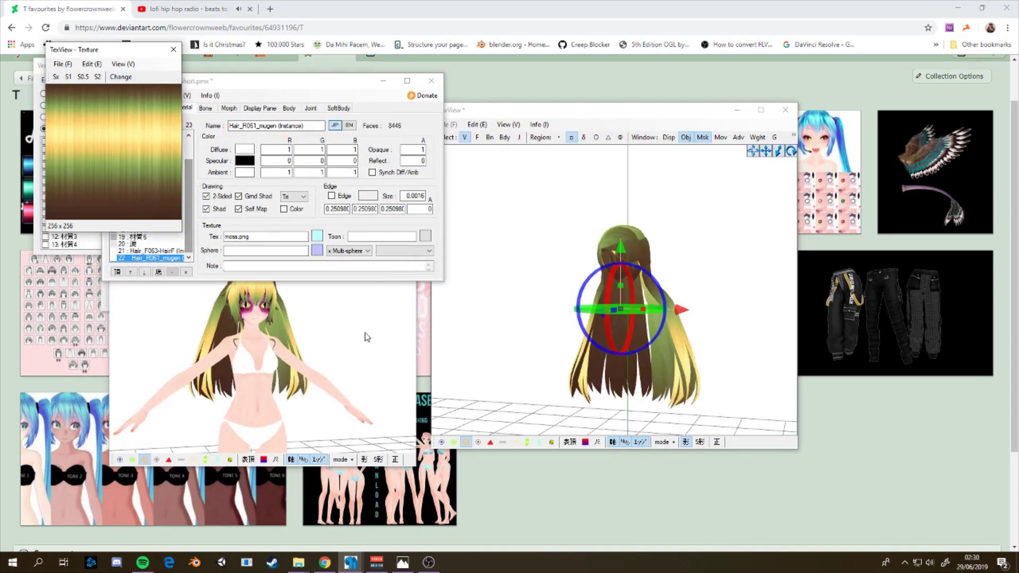
Select all vertices of the long back hair and move it down onto the back of the avatar's head
{"action": "right_click_drag", "start_coordinate": [526, 364], "coordinate": [465, 366]}
{"action": "right_click_drag", "start_coordinate": [306, 378], "coordinate": [308, 346]}
{"action": "scroll", "coordinate": [299, 368], "scroll_direction": "down", "scroll_amount": 3}
{"action": "scroll", "coordinate": [608, 283], "scroll_direction": "down", "scroll_amount": 3}
{"action": "left_click", "coordinate": [539, 205]}
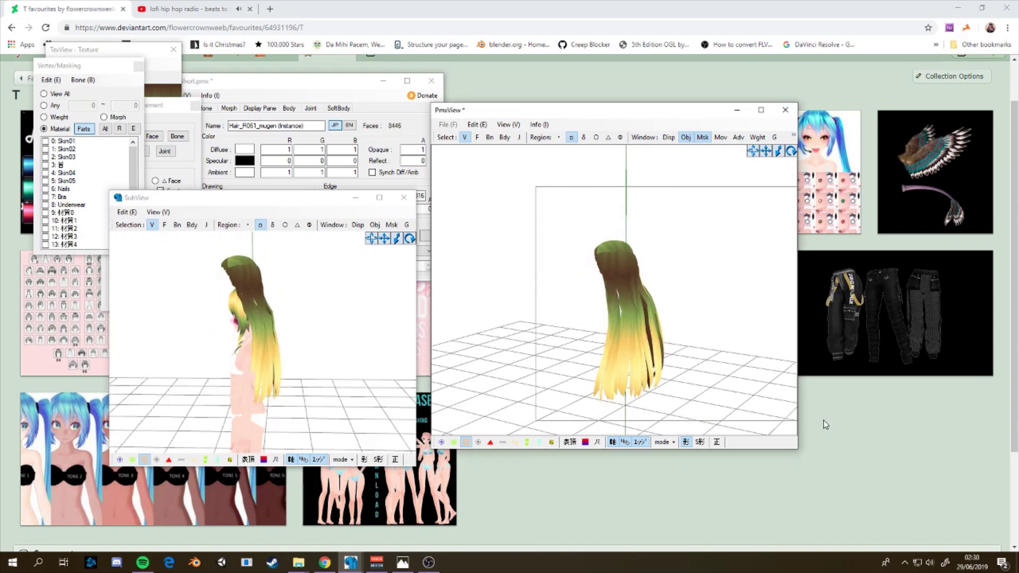
{"action": "key", "text": "ctrl+a"}
{"action": "left_click_drag", "start_coordinate": [626, 257], "coordinate": [598, 340]}
{"action": "left_click_drag", "start_coordinate": [642, 290], "coordinate": [641, 289]}
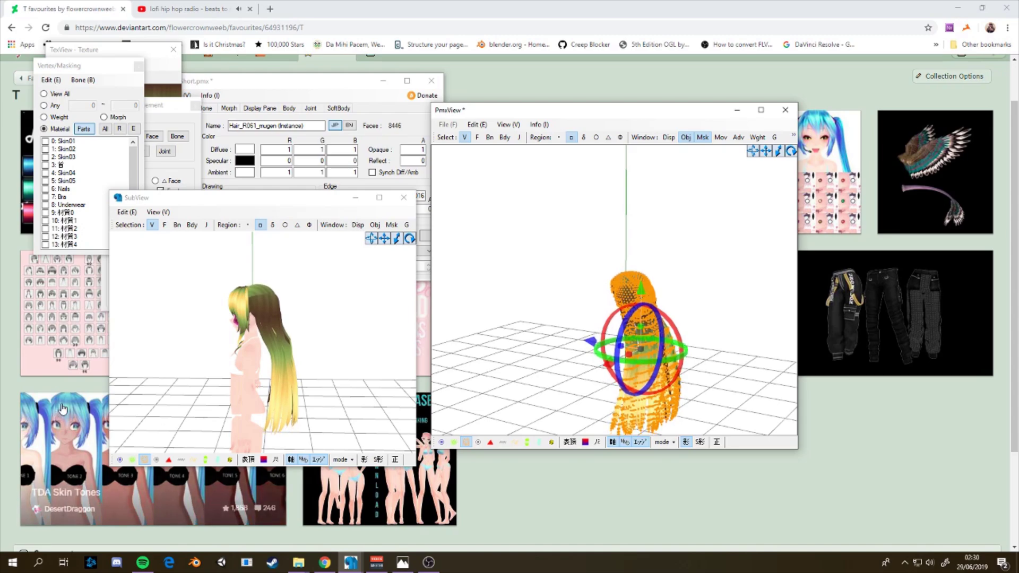
{"action": "scroll", "coordinate": [245, 359], "scroll_direction": "up", "scroll_amount": 6}
{"action": "right_click_drag", "start_coordinate": [245, 359], "coordinate": [359, 351]}
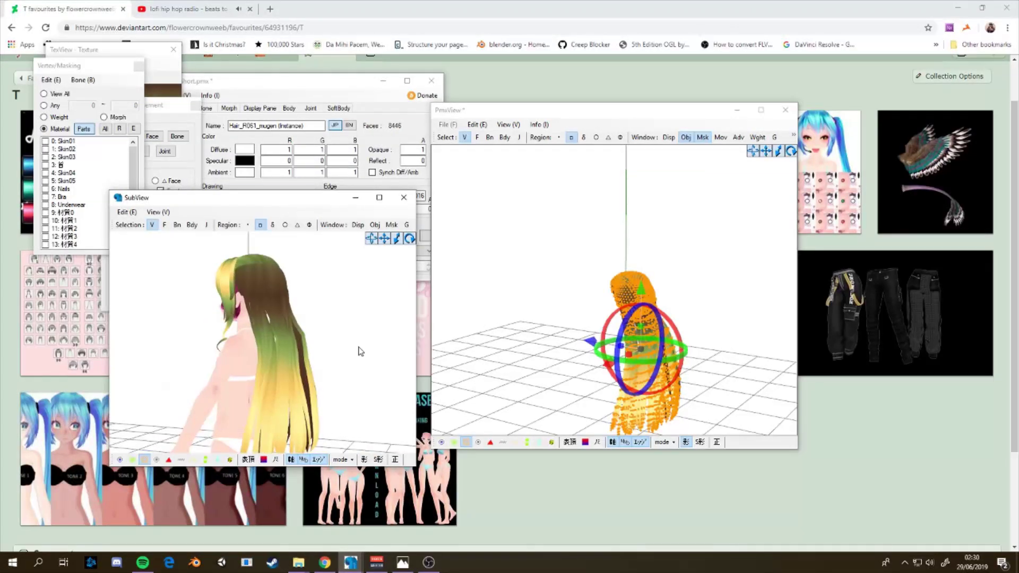
Undo the back hair's placement, its moss texture and the import of 60.pmx
{"action": "left_click", "coordinate": [476, 125]}
{"action": "left_click", "coordinate": [498, 151]}
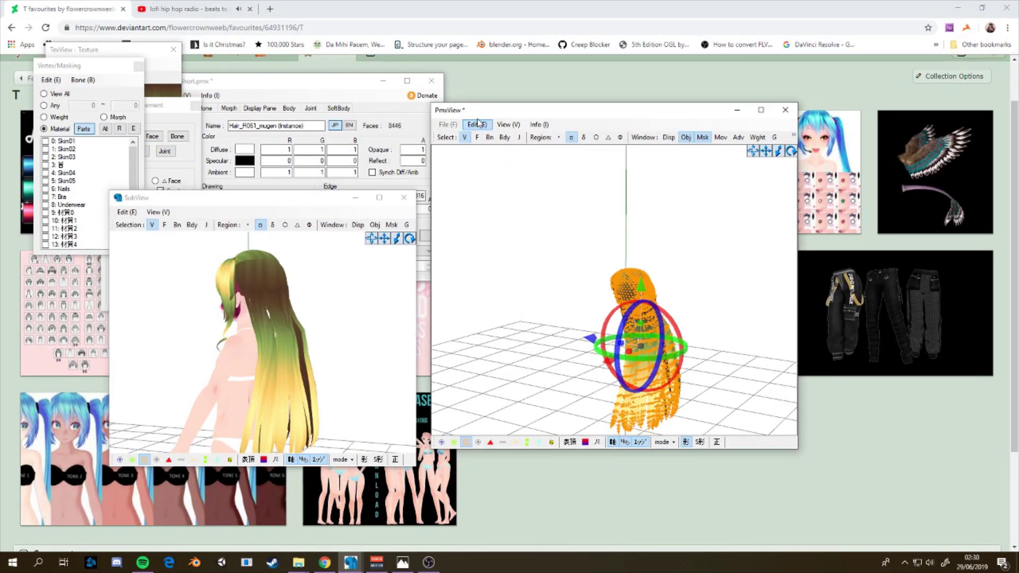
{"action": "left_click", "coordinate": [477, 125]}
{"action": "left_click", "coordinate": [495, 151]}
{"action": "left_click", "coordinate": [484, 126]}
{"action": "left_click", "coordinate": [495, 152]}
{"action": "left_click", "coordinate": [489, 125]}
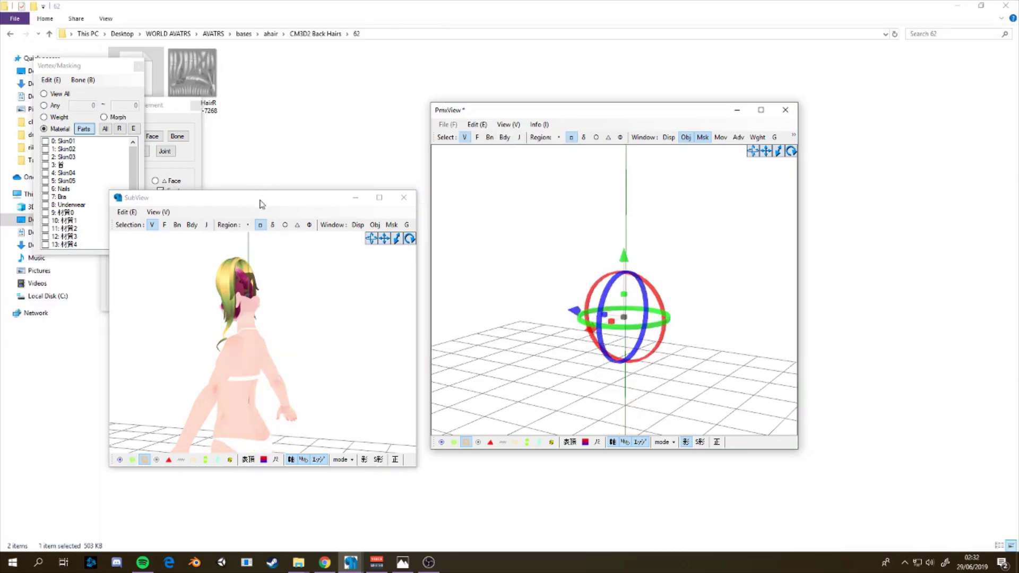
Close the texture viewer and reposition the SubView window below the editor, with the avatar turned toward the front
{"action": "left_click_drag", "start_coordinate": [260, 204], "coordinate": [243, 115]}
{"action": "right_click_drag", "start_coordinate": [265, 207], "coordinate": [306, 254]}
{"action": "mouse_move", "coordinate": [347, 563]}
{"action": "left_click", "coordinate": [283, 520]}
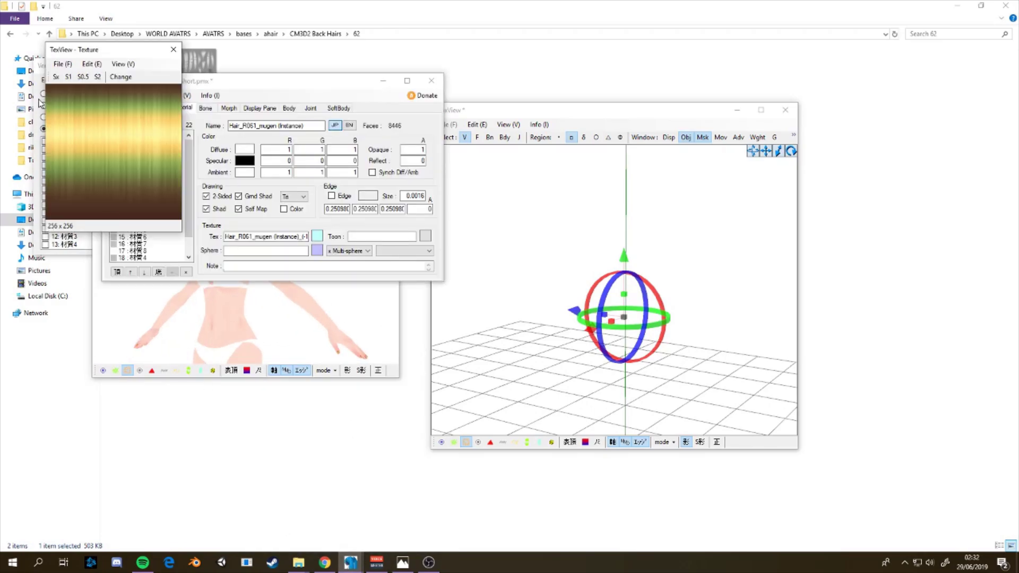
{"action": "left_click", "coordinate": [172, 49]}
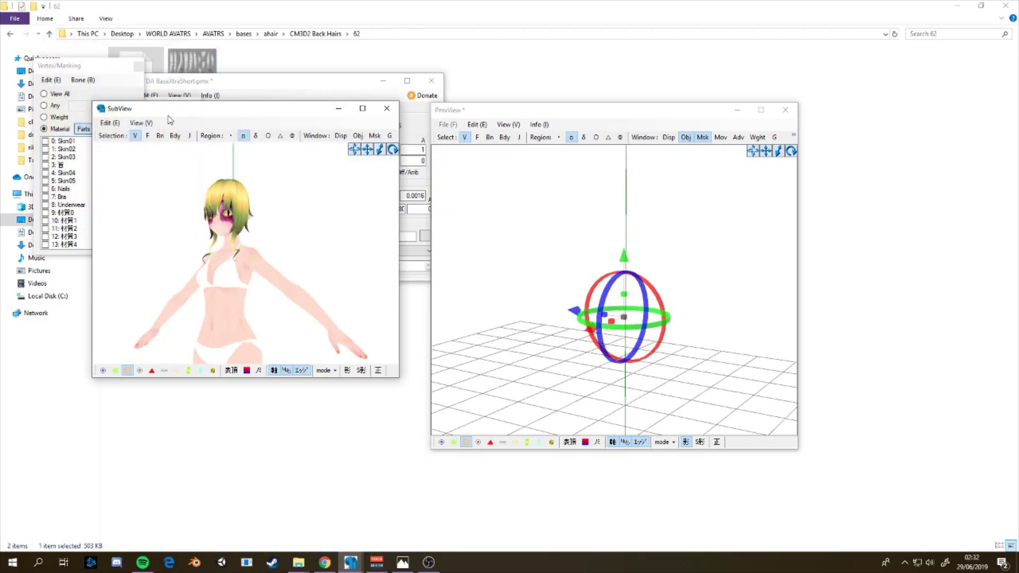
{"action": "left_click_drag", "start_coordinate": [170, 119], "coordinate": [133, 236]}
Import 62.pmx as an addition to the current model and select all vertices of the added hair
{"action": "left_click", "coordinate": [247, 86]}
{"action": "left_click", "coordinate": [120, 96]}
{"action": "left_click", "coordinate": [140, 178]}
{"action": "left_click", "coordinate": [467, 180]}
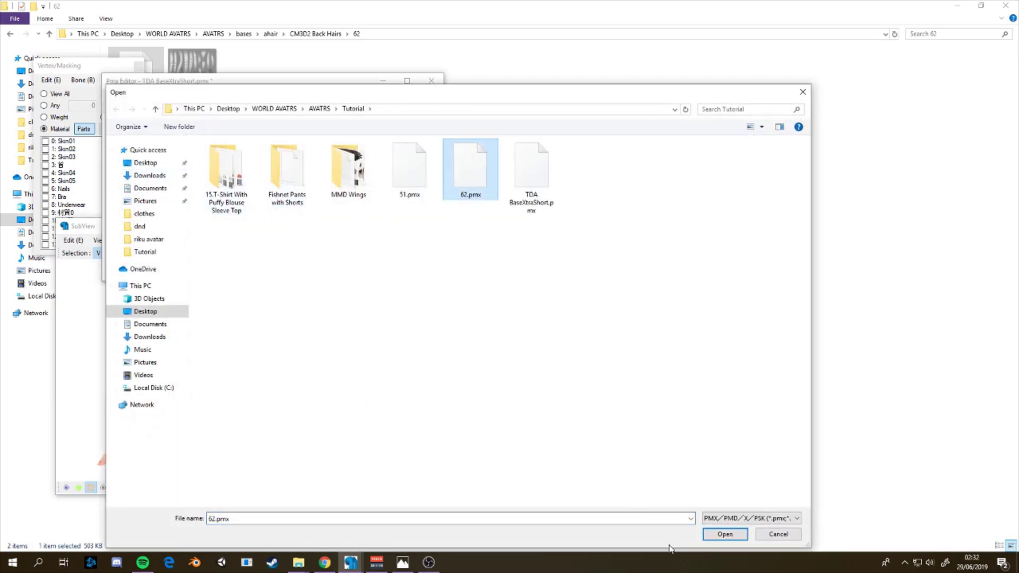
{"action": "left_click", "coordinate": [725, 534]}
{"action": "left_click", "coordinate": [303, 238]}
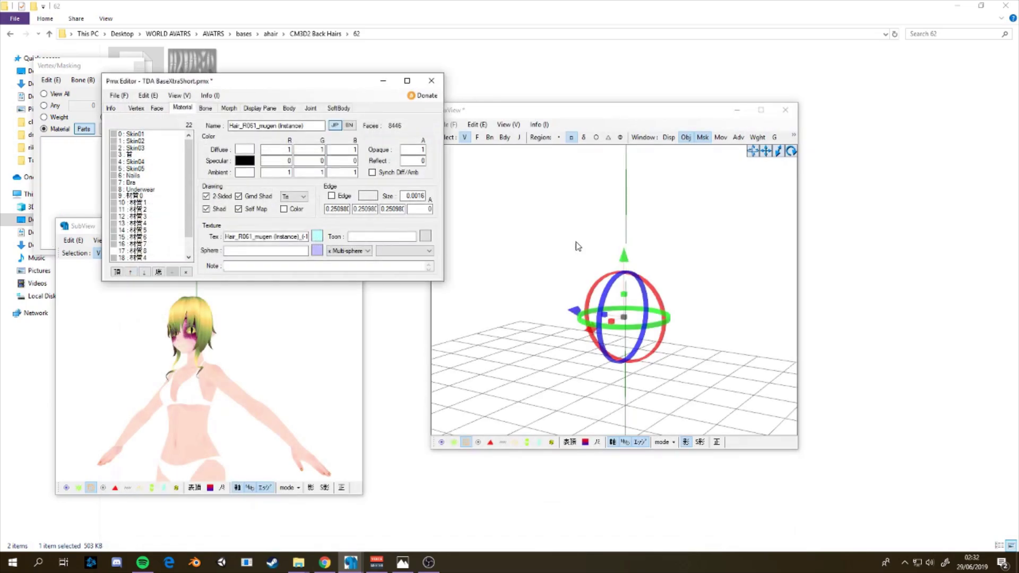
{"action": "left_click_drag", "start_coordinate": [530, 235], "coordinate": [742, 431]}
{"action": "right_click_drag", "start_coordinate": [719, 404], "coordinate": [542, 389]}
Set the texture of the Hair_R051-HairR material to moss.png, the same texture the Hair_F063-HairF material uses
{"action": "left_click", "coordinate": [232, 95]}
{"action": "scroll", "coordinate": [151, 218], "scroll_direction": "down", "scroll_amount": 2}
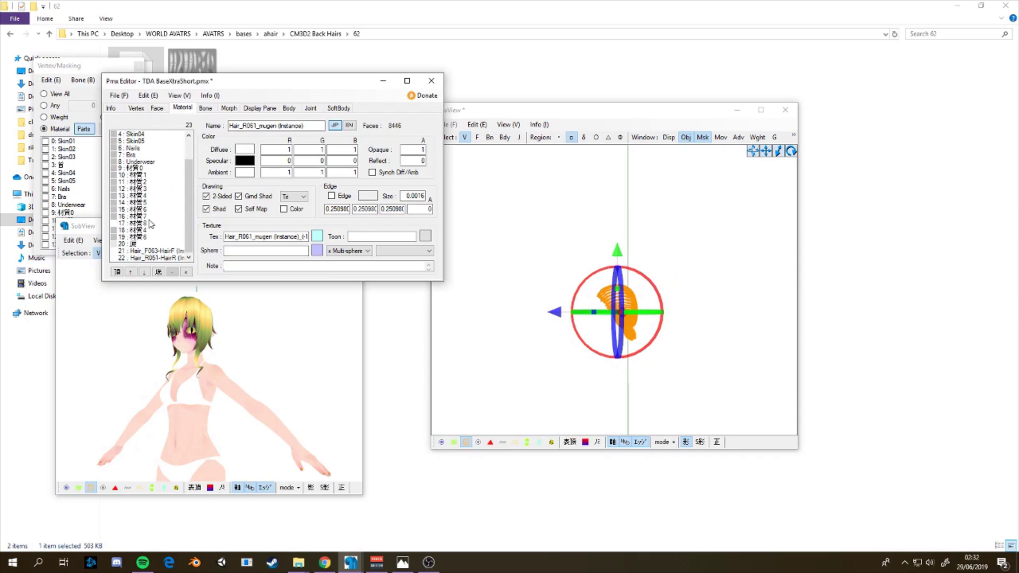
{"action": "left_click", "coordinate": [155, 252]}
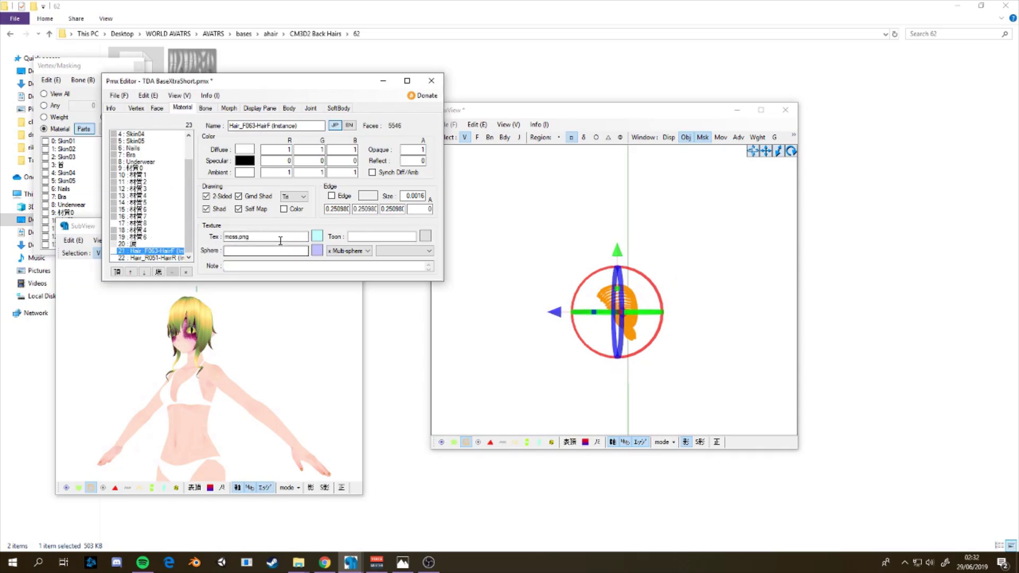
{"action": "left_click", "coordinate": [151, 258]}
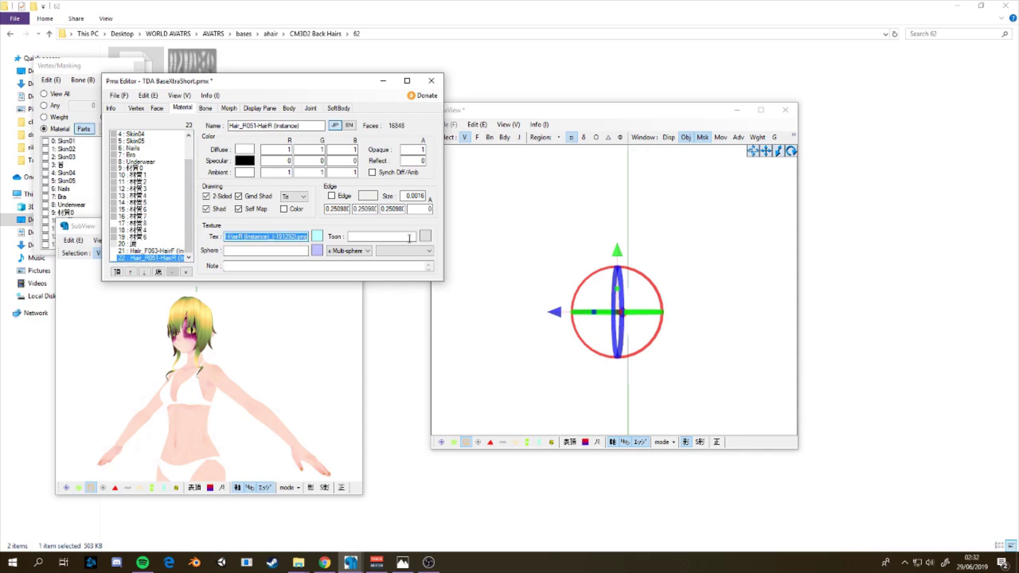
{"action": "left_click", "coordinate": [146, 246]}
Select all vertices of the new back hair and move it backward and down onto the avatar's head
{"action": "right_click_drag", "start_coordinate": [212, 345], "coordinate": [268, 343]}
{"action": "left_click_drag", "start_coordinate": [501, 248], "coordinate": [724, 397]}
{"action": "right_click_drag", "start_coordinate": [339, 346], "coordinate": [298, 355]}
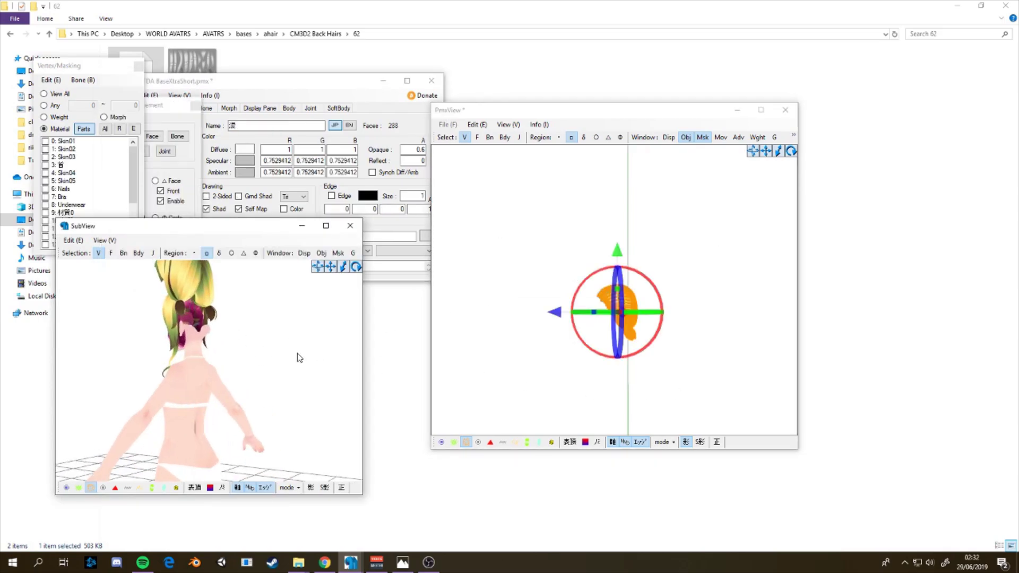
{"action": "scroll", "coordinate": [298, 355], "scroll_direction": "down", "scroll_amount": 2}
{"action": "right_click_drag", "start_coordinate": [682, 332], "coordinate": [668, 331]}
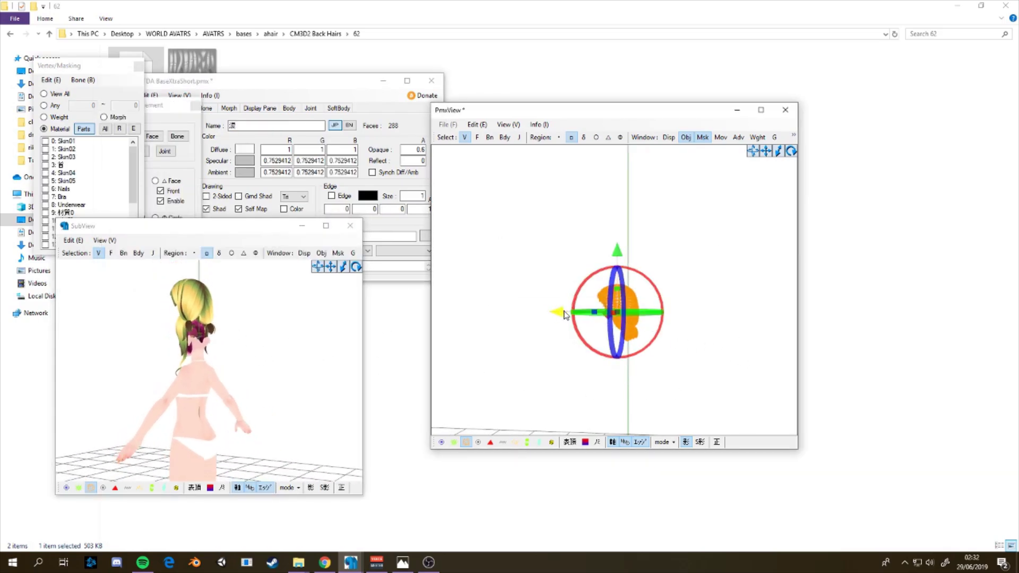
{"action": "left_click_drag", "start_coordinate": [563, 314], "coordinate": [582, 316]}
{"action": "left_click_drag", "start_coordinate": [640, 257], "coordinate": [640, 285]}
Fine-tune the back hair's height and depth with small moves until it sits against the head and front hair
{"action": "right_click_drag", "start_coordinate": [308, 344], "coordinate": [373, 352]}
{"action": "left_click_drag", "start_coordinate": [581, 345], "coordinate": [575, 345]}
{"action": "right_click_drag", "start_coordinate": [345, 345], "coordinate": [166, 338]}
{"action": "left_click_drag", "start_coordinate": [631, 281], "coordinate": [629, 285]}
{"action": "right_click_drag", "start_coordinate": [223, 350], "coordinate": [191, 321]}
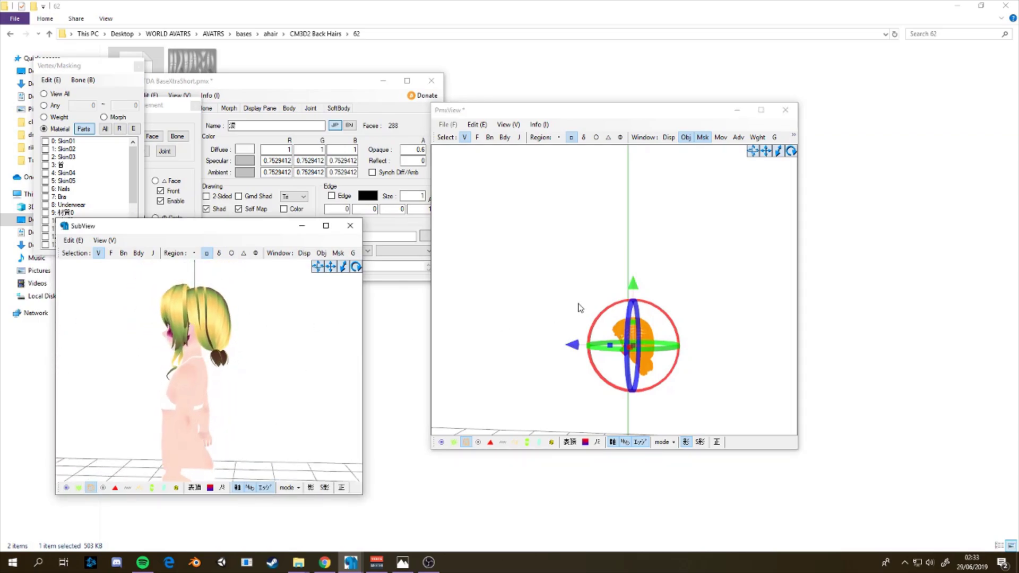
{"action": "left_click_drag", "start_coordinate": [637, 295], "coordinate": [635, 288]}
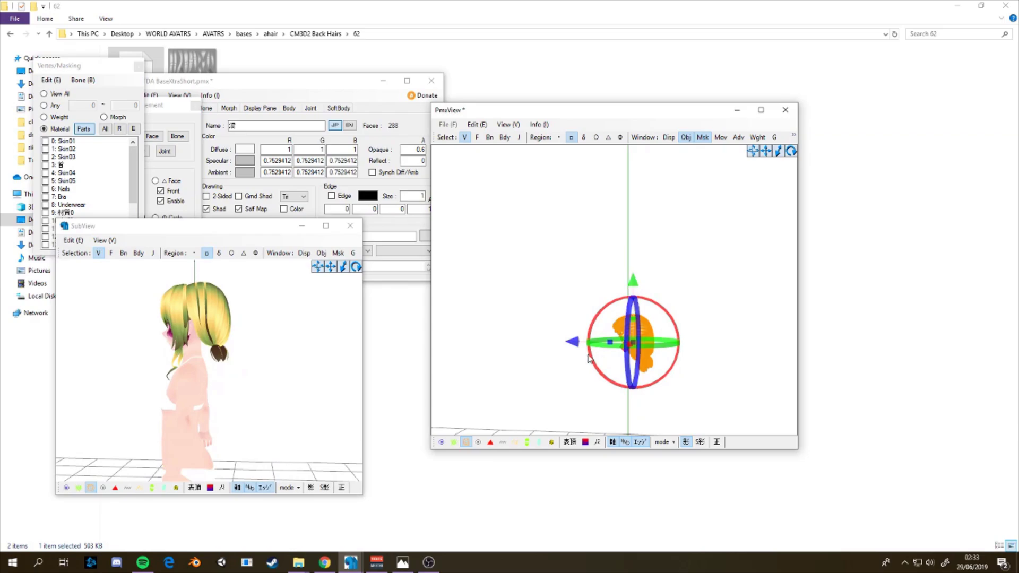
{"action": "left_click_drag", "start_coordinate": [573, 346], "coordinate": [573, 345]}
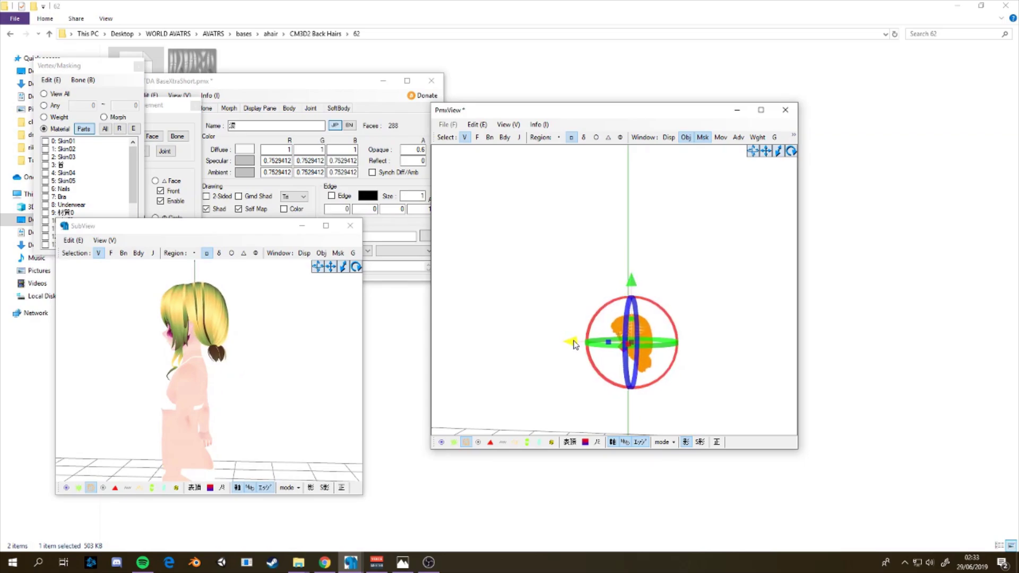
Examine the fit of the back hair on the avatar's head from several angles and distances
{"action": "left_click", "coordinate": [441, 443]}
{"action": "right_click_drag", "start_coordinate": [548, 359], "coordinate": [533, 383]}
{"action": "right_click_drag", "start_coordinate": [228, 371], "coordinate": [287, 311]}
{"action": "scroll", "coordinate": [223, 378], "scroll_direction": "up", "scroll_amount": 3}
{"action": "scroll", "coordinate": [225, 378], "scroll_direction": "down", "scroll_amount": 5}
{"action": "right_click_drag", "start_coordinate": [330, 270], "coordinate": [288, 332]}
{"action": "scroll", "coordinate": [287, 332], "scroll_direction": "up", "scroll_amount": 1}
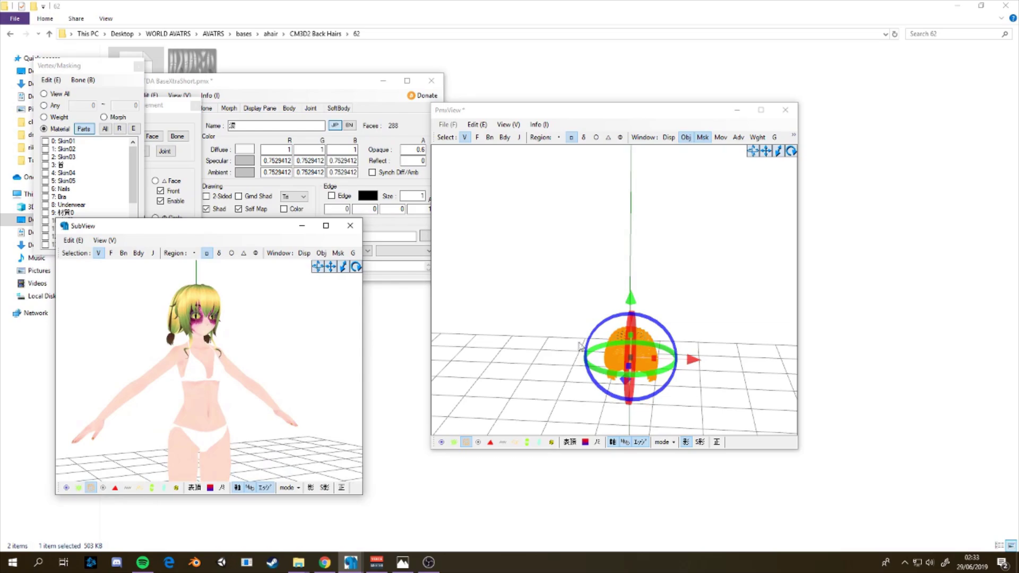
Reposition the PmxView and Vertex/Masking windows and display Skin04 together with the Hair_R051-HairR material
{"action": "left_click_drag", "start_coordinate": [642, 111], "coordinate": [658, 81]}
{"action": "right_click_drag", "start_coordinate": [714, 179], "coordinate": [705, 162]}
{"action": "left_click_drag", "start_coordinate": [782, 123], "coordinate": [779, 100]}
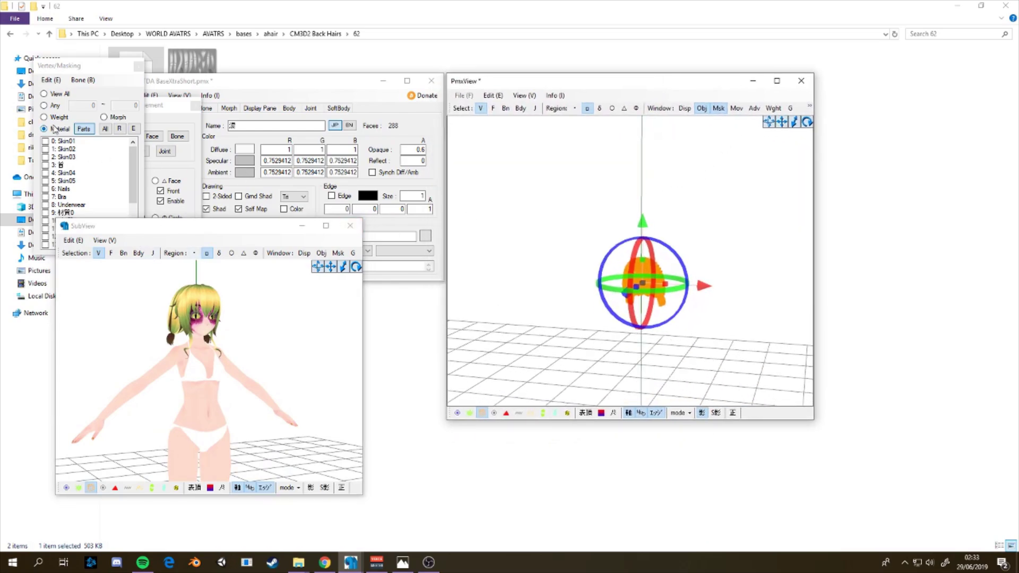
{"action": "scroll", "coordinate": [59, 159], "scroll_direction": "down", "scroll_amount": 3}
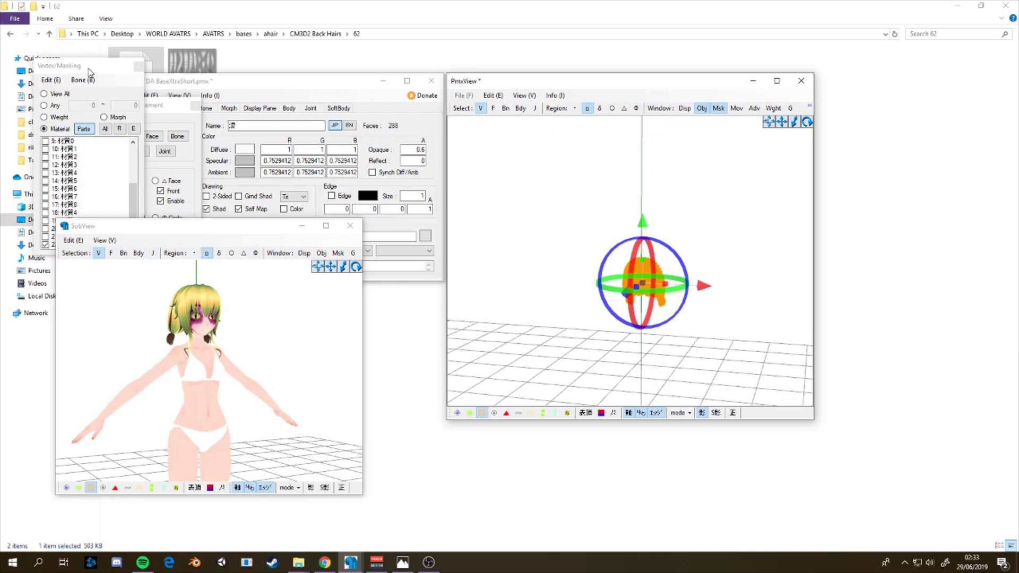
{"action": "left_click_drag", "start_coordinate": [89, 73], "coordinate": [84, 52]}
{"action": "left_click", "coordinate": [61, 224]}
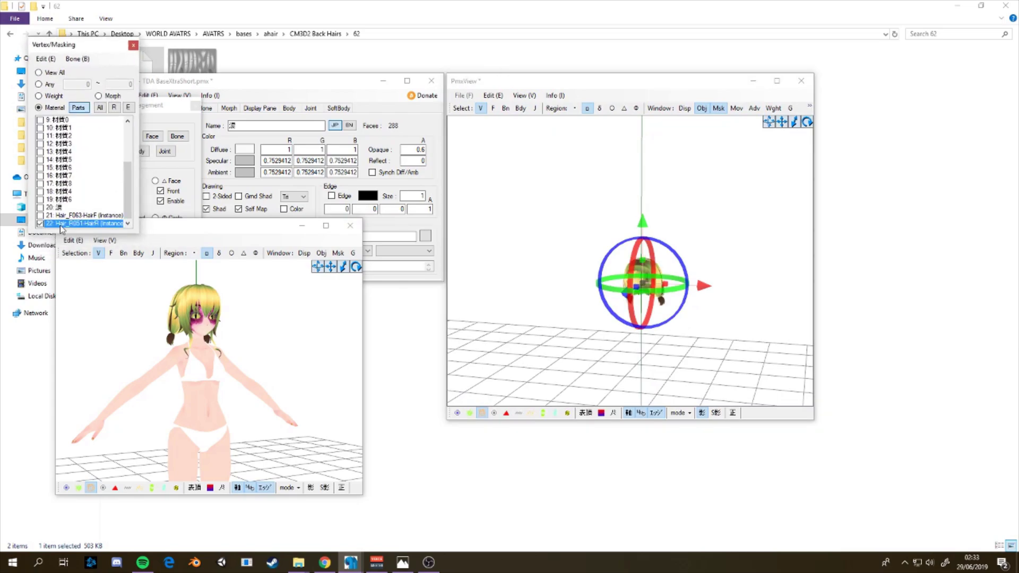
{"action": "scroll", "coordinate": [63, 196], "scroll_direction": "up", "scroll_amount": 3}
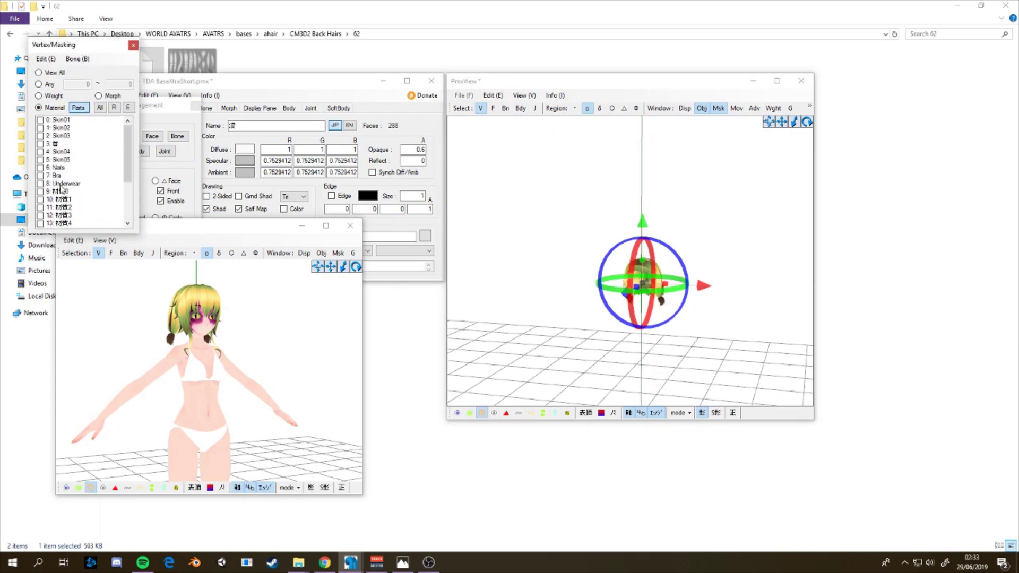
{"action": "left_click", "coordinate": [68, 153]}
Try scaling all displayed hair and Skin04 vertices wider sideways, and undo the scaling
{"action": "left_click", "coordinate": [582, 208]}
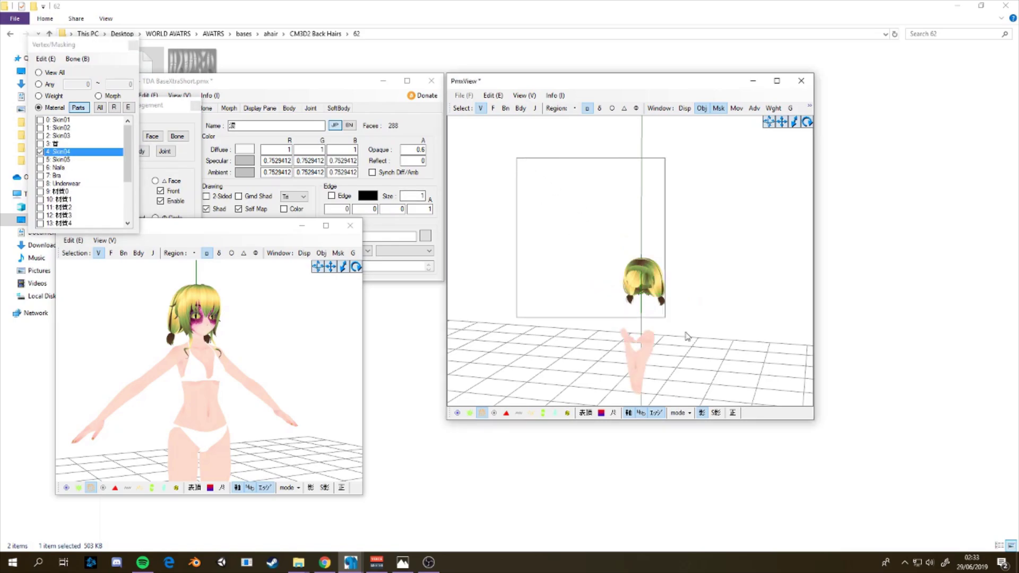
{"action": "left_click_drag", "start_coordinate": [671, 325], "coordinate": [750, 401]}
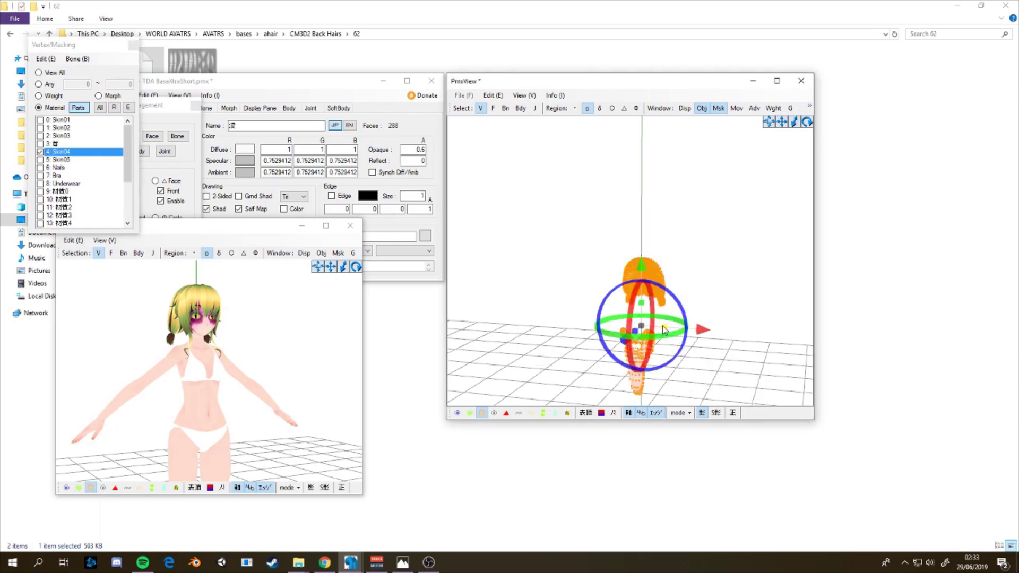
{"action": "left_click_drag", "start_coordinate": [664, 327], "coordinate": [693, 328]}
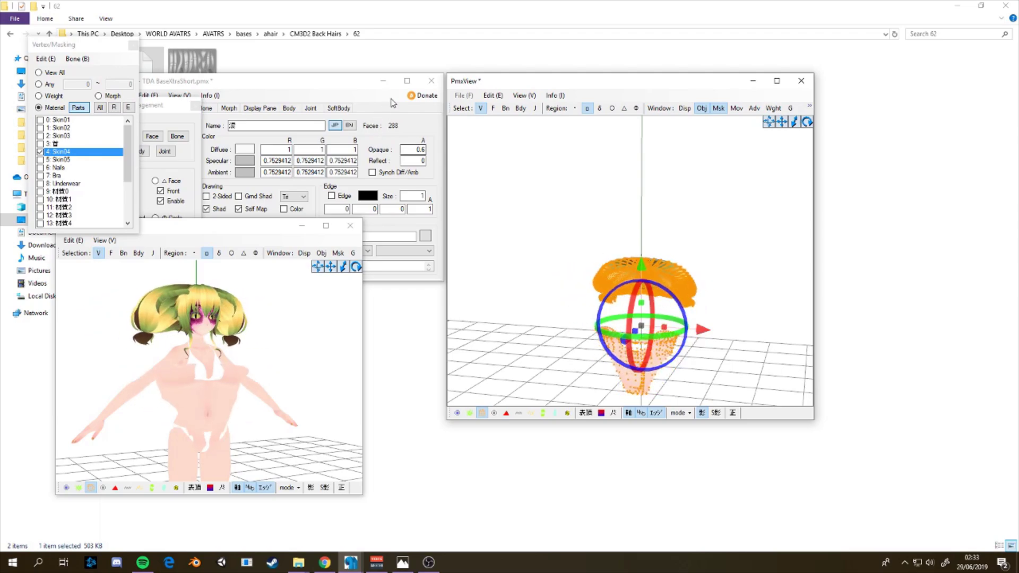
{"action": "left_click", "coordinate": [483, 97]}
{"action": "left_click", "coordinate": [536, 131]}
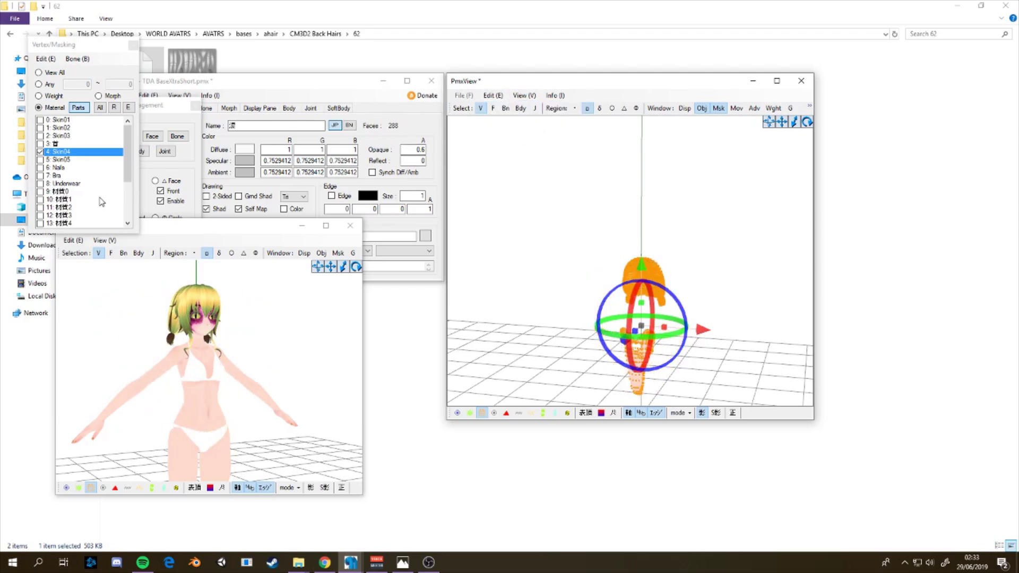
Hide the Hair_R051-HairR and Skin04 materials in PmxView through the material mask list
{"action": "scroll", "coordinate": [93, 207], "scroll_direction": "down", "scroll_amount": 3}
{"action": "left_click", "coordinate": [89, 215]}
{"action": "left_click", "coordinate": [83, 223]}
{"action": "scroll", "coordinate": [80, 202], "scroll_direction": "up", "scroll_amount": 3}
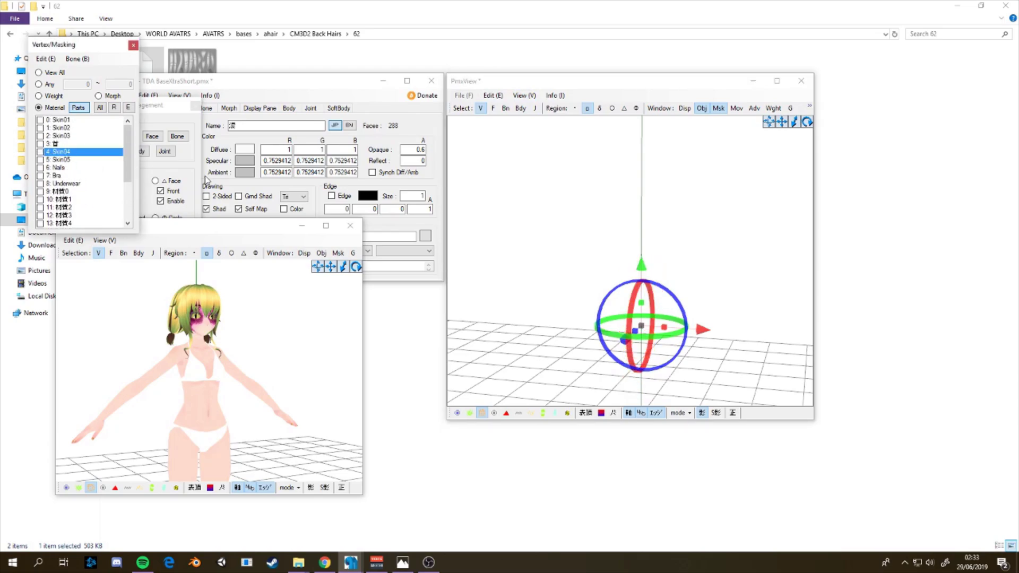
{"action": "middle_click_drag", "start_coordinate": [677, 334], "coordinate": [674, 260]}
{"action": "mouse_move", "coordinate": [312, 372]}
{"action": "right_mouse_down"}
{"action": "mouse_move", "coordinate": [253, 371]}
{"action": "mouse_move", "coordinate": [324, 372]}
{"action": "right_mouse_up"}
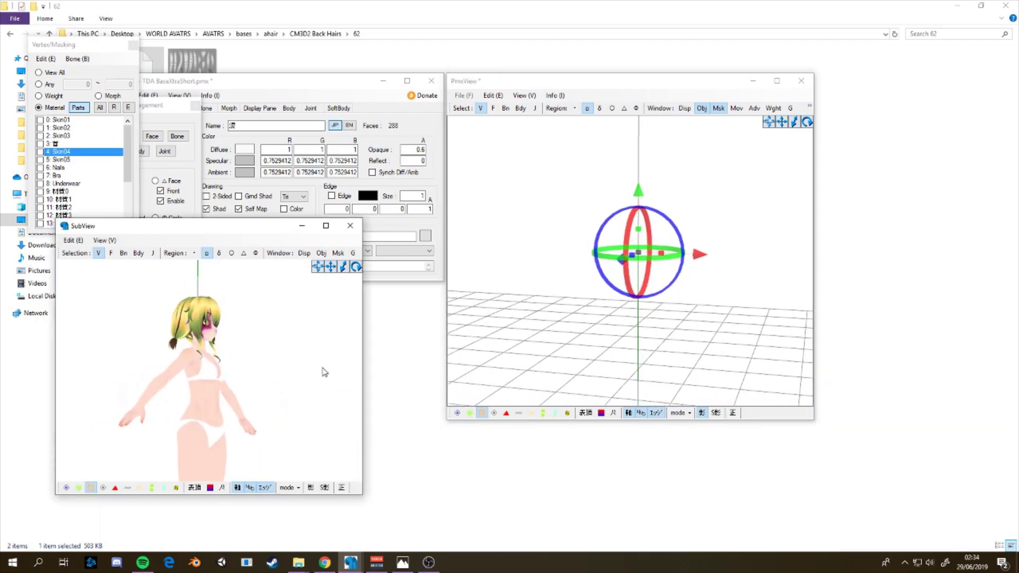
{"action": "left_click", "coordinate": [248, 86]}
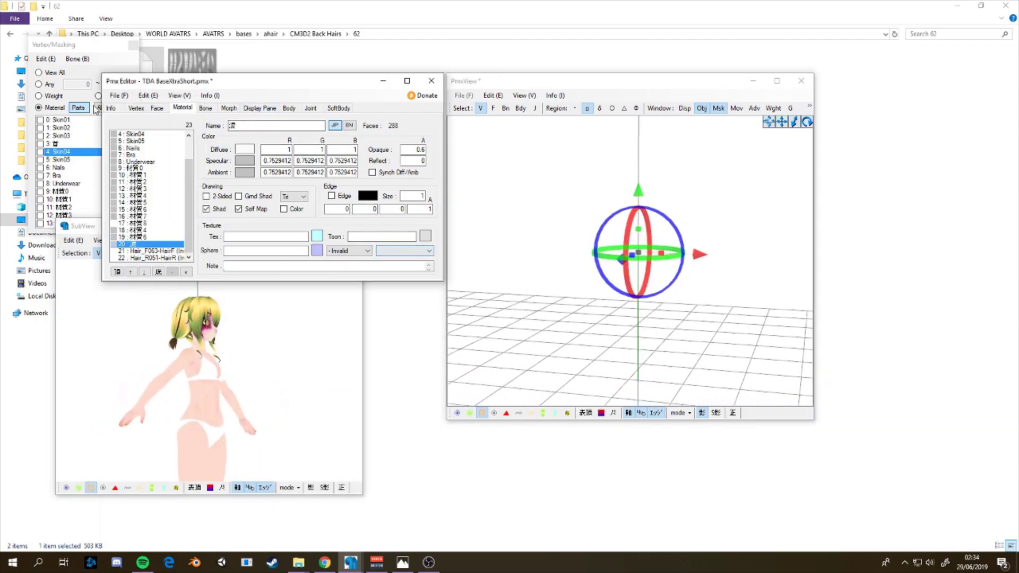
{"action": "left_click", "coordinate": [119, 96]}
{"action": "left_click", "coordinate": [131, 178]}
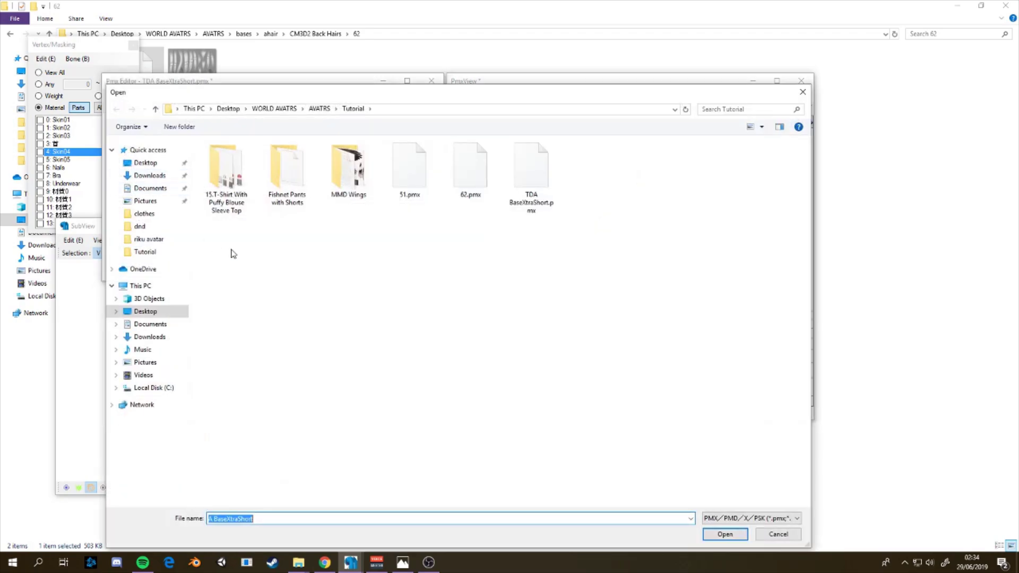
{"action": "key", "text": "Return"}
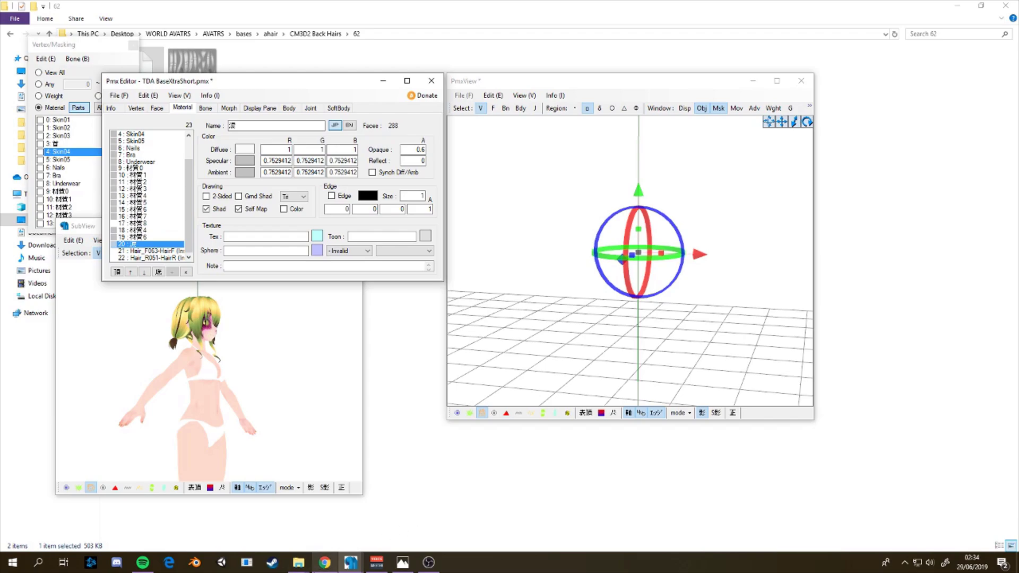
In File Explorer, move Wings.pmd and the wingstail image from the MMD Wings folder into the Tutorial folder
{"action": "left_click", "coordinate": [298, 563]}
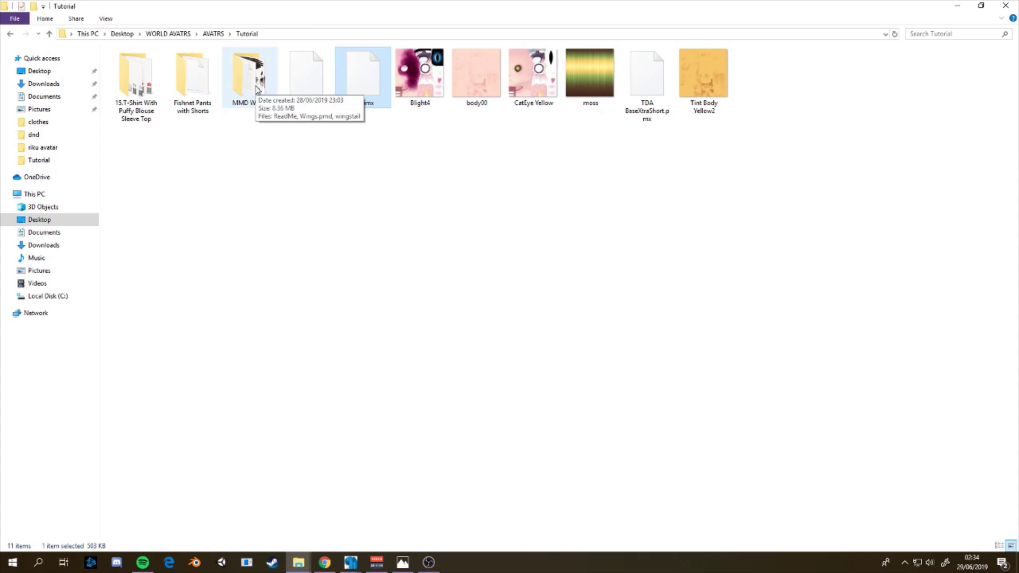
{"action": "double_click", "coordinate": [249, 80]}
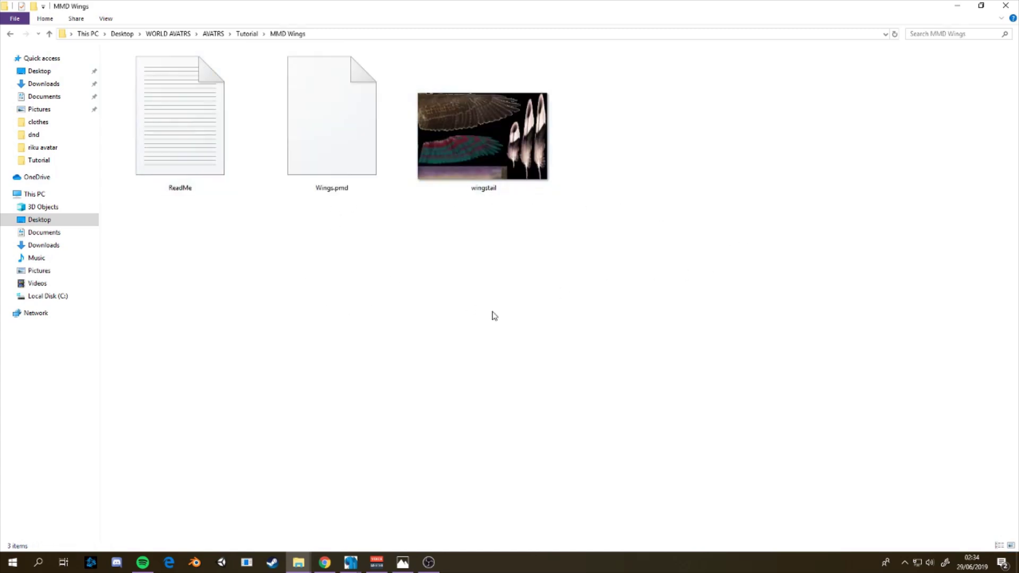
{"action": "left_click_drag", "start_coordinate": [462, 245], "coordinate": [349, 174]}
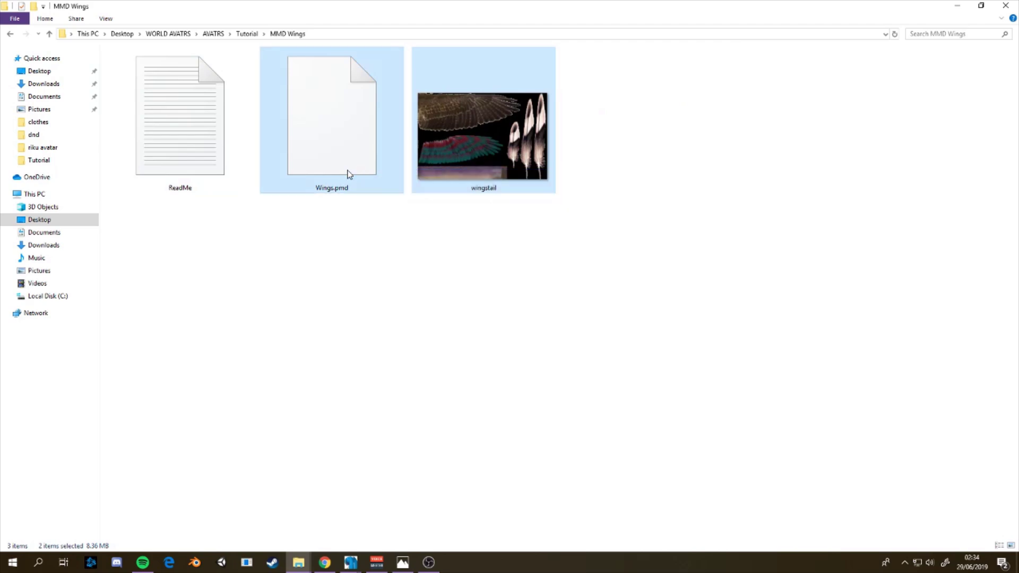
{"action": "left_click_drag", "start_coordinate": [325, 134], "coordinate": [247, 36]}
{"action": "left_click", "coordinate": [247, 34]}
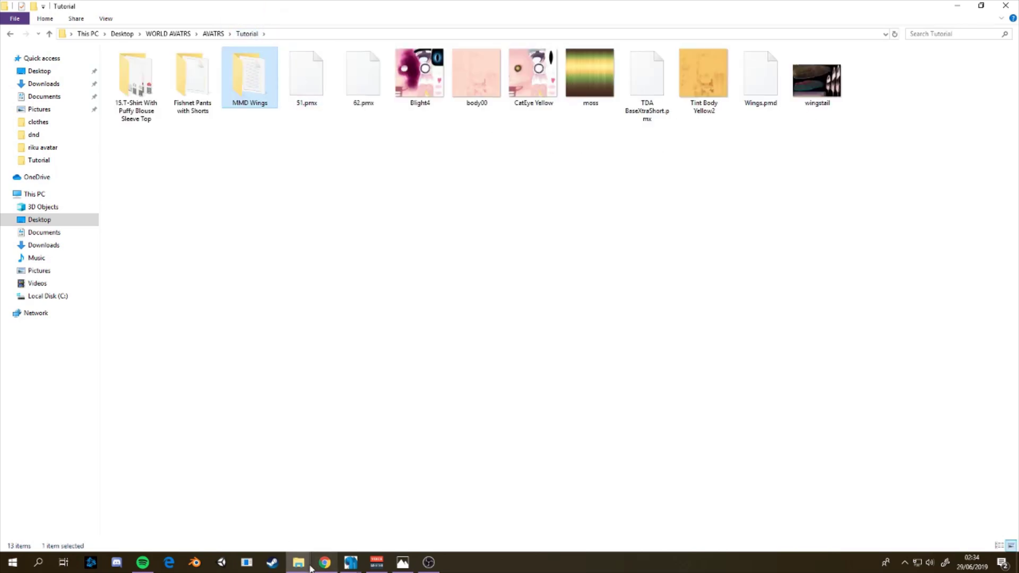
Switch back to PMX Editor and import Wings.pmd from the Tutorial folder with the Add option and a custom scale of 1
{"action": "left_click", "coordinate": [348, 562]}
{"action": "left_click", "coordinate": [425, 509]}
{"action": "left_click", "coordinate": [313, 510]}
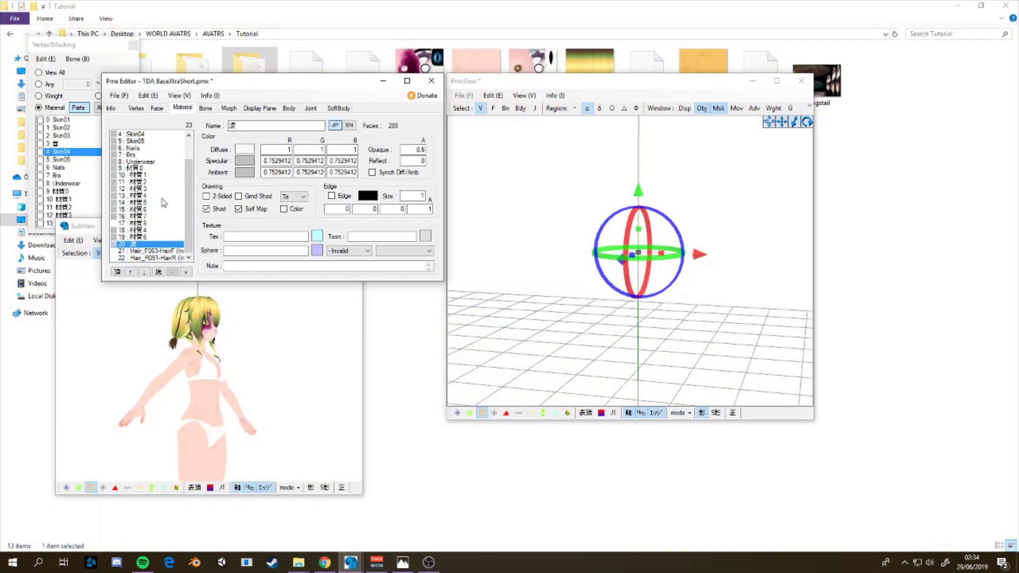
{"action": "left_click", "coordinate": [125, 97]}
{"action": "left_click", "coordinate": [149, 175]}
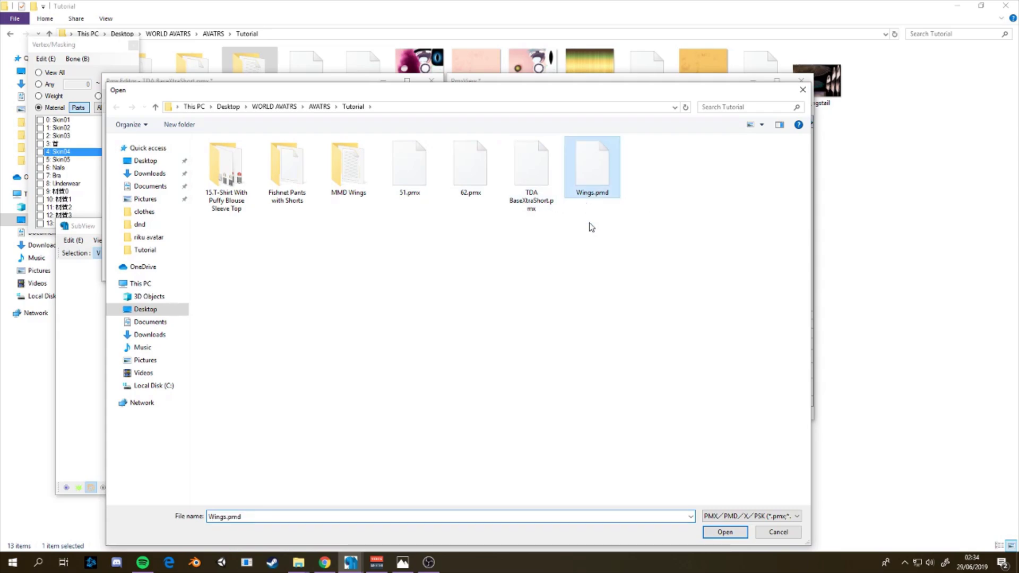
{"action": "left_click", "coordinate": [724, 531]}
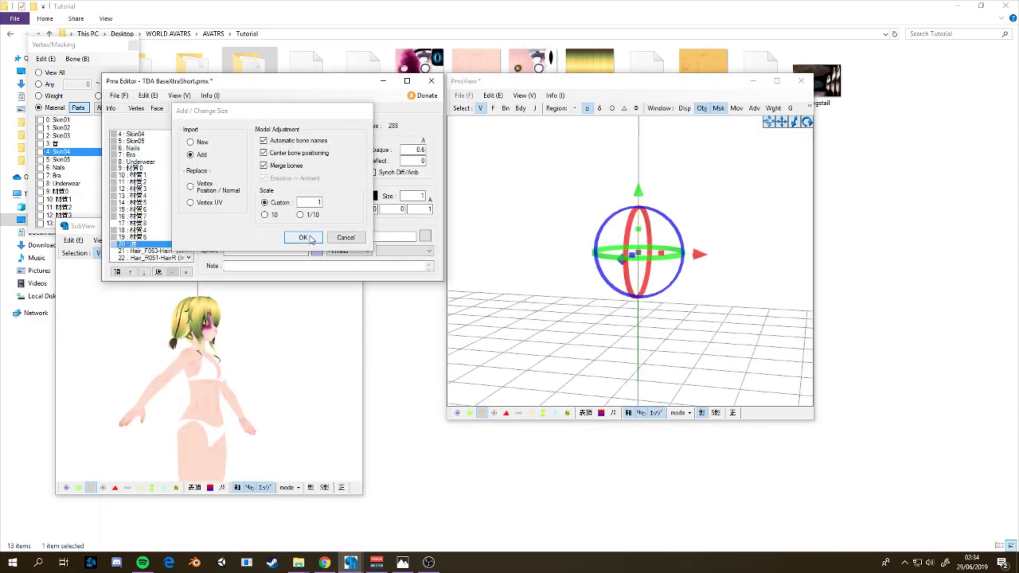
{"action": "left_click", "coordinate": [301, 237]}
Hide the imported model's tail materials 23, 24 and 25 in the mask list, leaving only the wings displayed
{"action": "right_click_drag", "start_coordinate": [711, 286], "coordinate": [525, 238]}
{"action": "right_click", "coordinate": [576, 267]}
{"action": "scroll", "coordinate": [50, 180], "scroll_direction": "down", "scroll_amount": 2}
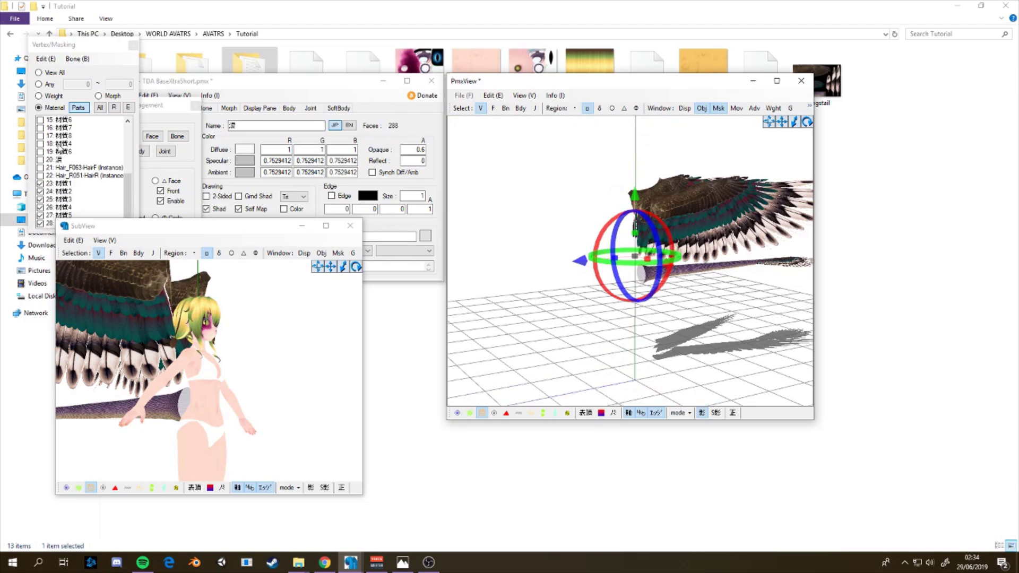
{"action": "left_click_drag", "start_coordinate": [84, 50], "coordinate": [137, 43]}
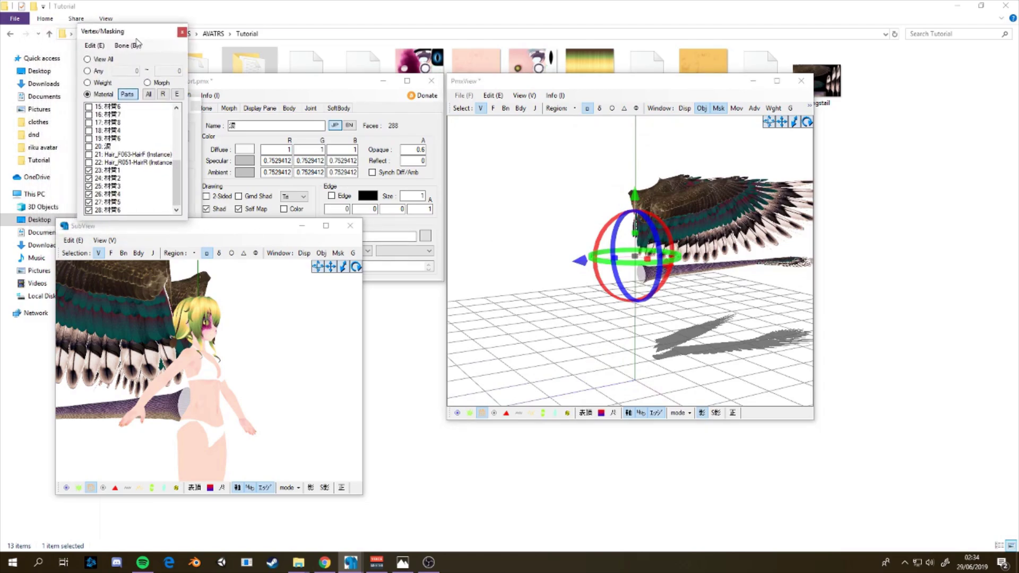
{"action": "left_click", "coordinate": [128, 210]}
{"action": "left_click", "coordinate": [123, 197]}
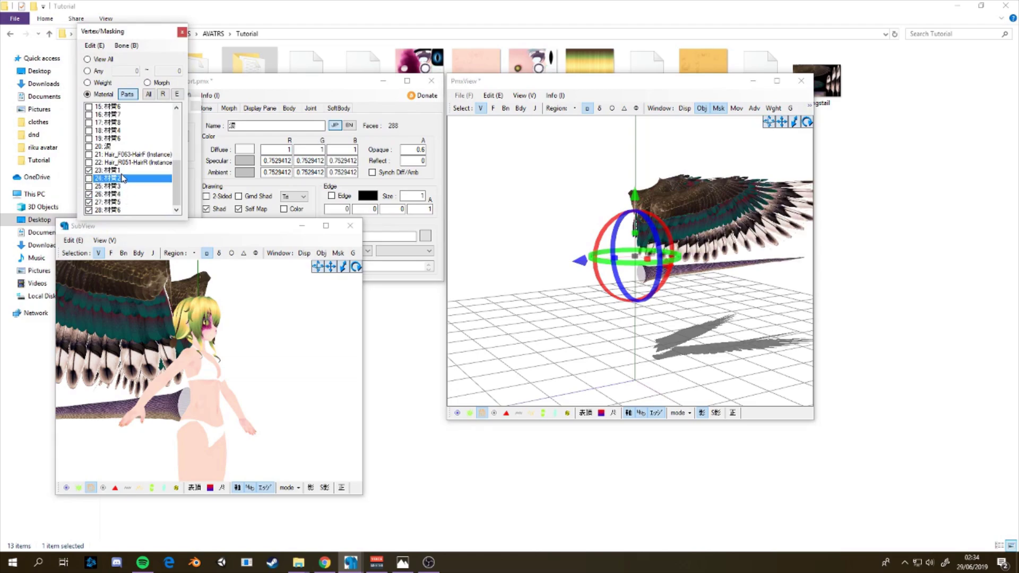
{"action": "left_click", "coordinate": [120, 173]}
{"action": "mouse_move", "coordinate": [226, 339]}
{"action": "right_mouse_down"}
{"action": "mouse_move", "coordinate": [95, 341]}
{"action": "mouse_move", "coordinate": [136, 358]}
{"action": "mouse_move", "coordinate": [228, 354]}
{"action": "right_mouse_up"}
{"action": "right_click_drag", "start_coordinate": [696, 207], "coordinate": [766, 167]}
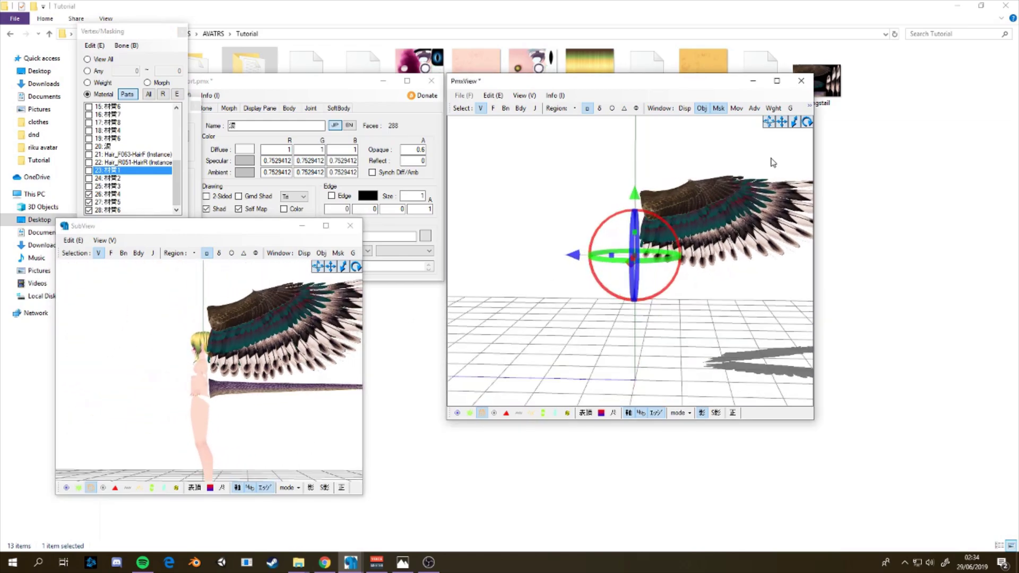
Select all vertices of the displayed wings, lower them and scale them down to suit the avatar's size
{"action": "left_click_drag", "start_coordinate": [785, 130], "coordinate": [784, 130]}
{"action": "left_click_drag", "start_coordinate": [496, 165], "coordinate": [781, 298]}
{"action": "right_click_drag", "start_coordinate": [333, 368], "coordinate": [146, 391]}
{"action": "left_click_drag", "start_coordinate": [643, 183], "coordinate": [642, 217]}
{"action": "left_click_drag", "start_coordinate": [642, 275], "coordinate": [642, 293]}
{"action": "right_click_drag", "start_coordinate": [682, 339], "coordinate": [649, 339]}
{"action": "mouse_move", "coordinate": [199, 399]}
{"action": "right_mouse_down"}
{"action": "mouse_move", "coordinate": [236, 390]}
{"action": "mouse_move", "coordinate": [218, 396]}
{"action": "right_mouse_up"}
Move the wings forward against the avatar's back and lower them slightly, checking the fit in the SubView
{"action": "left_click_drag", "start_coordinate": [590, 287], "coordinate": [594, 292]}
{"action": "right_click_drag", "start_coordinate": [594, 292], "coordinate": [748, 340]}
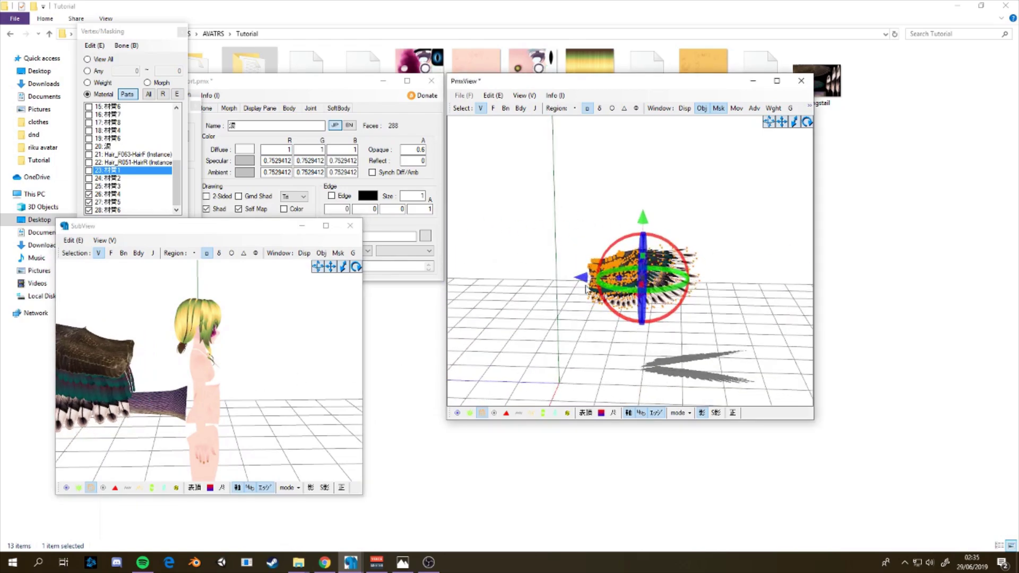
{"action": "left_click_drag", "start_coordinate": [583, 280], "coordinate": [549, 280]}
{"action": "right_click_drag", "start_coordinate": [304, 341], "coordinate": [147, 348]}
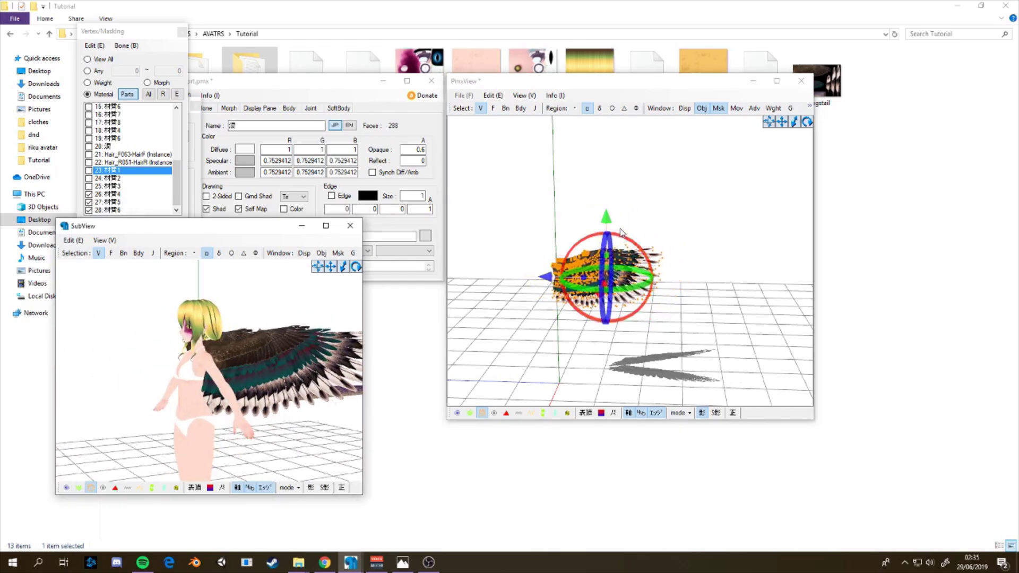
{"action": "left_click_drag", "start_coordinate": [609, 224], "coordinate": [606, 231]}
{"action": "right_click_drag", "start_coordinate": [238, 393], "coordinate": [461, 383]}
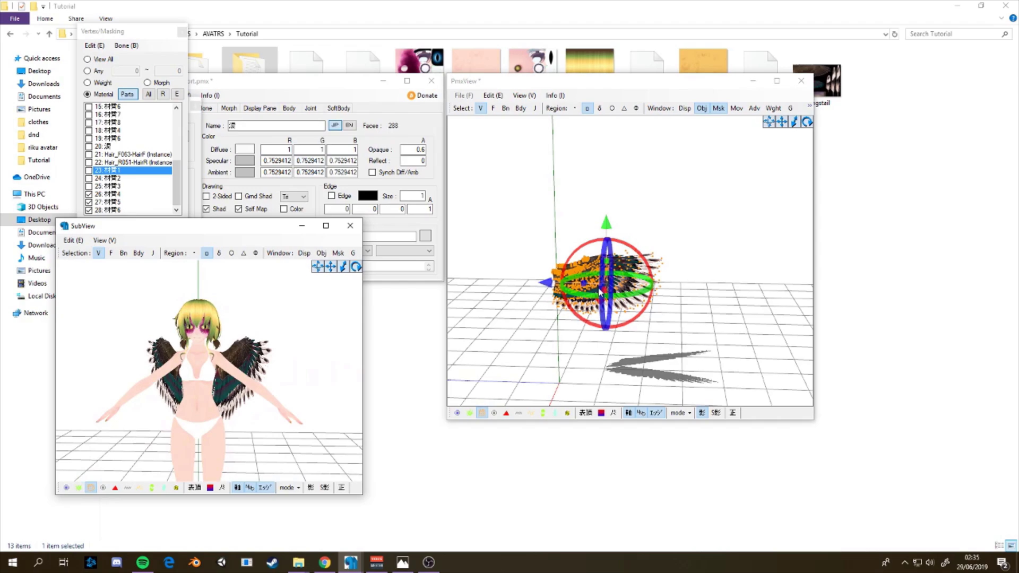
Narrow the pair of wings sideways so their roots sit closer together on the avatar's back
{"action": "right_click_drag", "start_coordinate": [606, 290], "coordinate": [662, 319]}
{"action": "left_click_drag", "start_coordinate": [605, 281], "coordinate": [533, 307]}
{"action": "right_click_drag", "start_coordinate": [334, 355], "coordinate": [451, 344]}
{"action": "right_click_drag", "start_coordinate": [664, 314], "coordinate": [605, 313]}
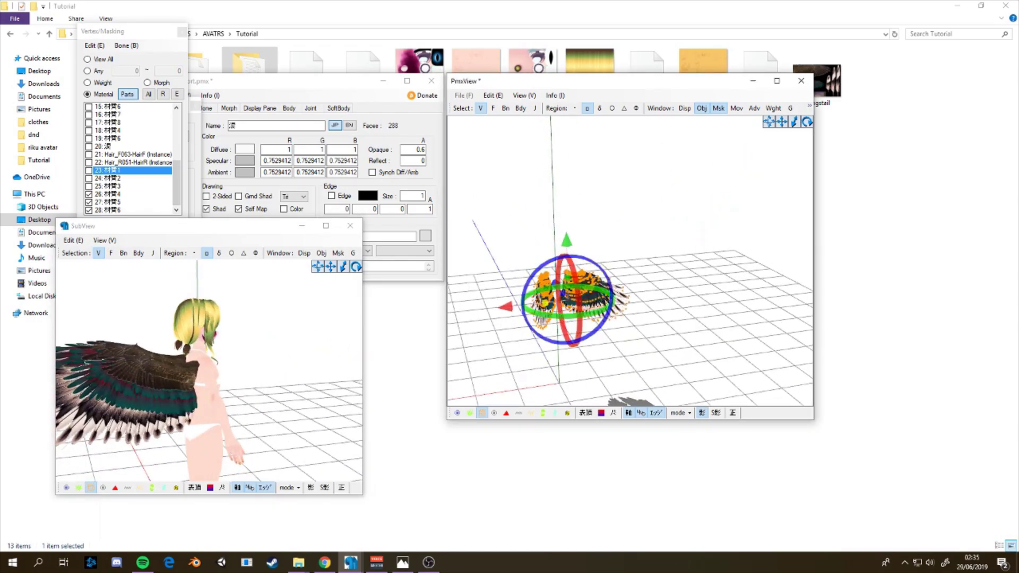
{"action": "left_click_drag", "start_coordinate": [545, 303], "coordinate": [558, 302]}
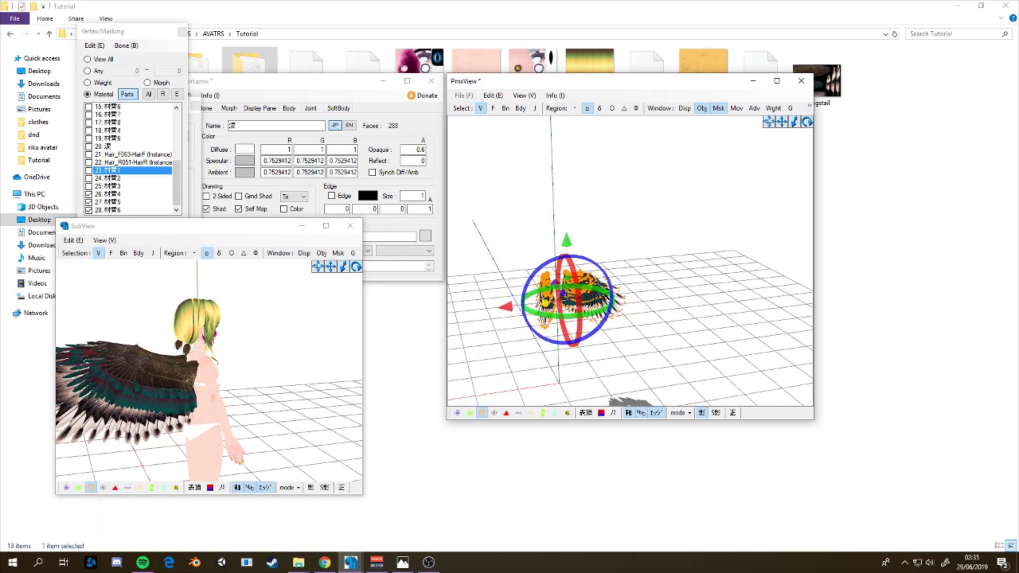
{"action": "right_click_drag", "start_coordinate": [318, 374], "coordinate": [291, 383]}
Try rotating the selected wings with the rotation ring, and undo the rotation
{"action": "left_click", "coordinate": [552, 266]}
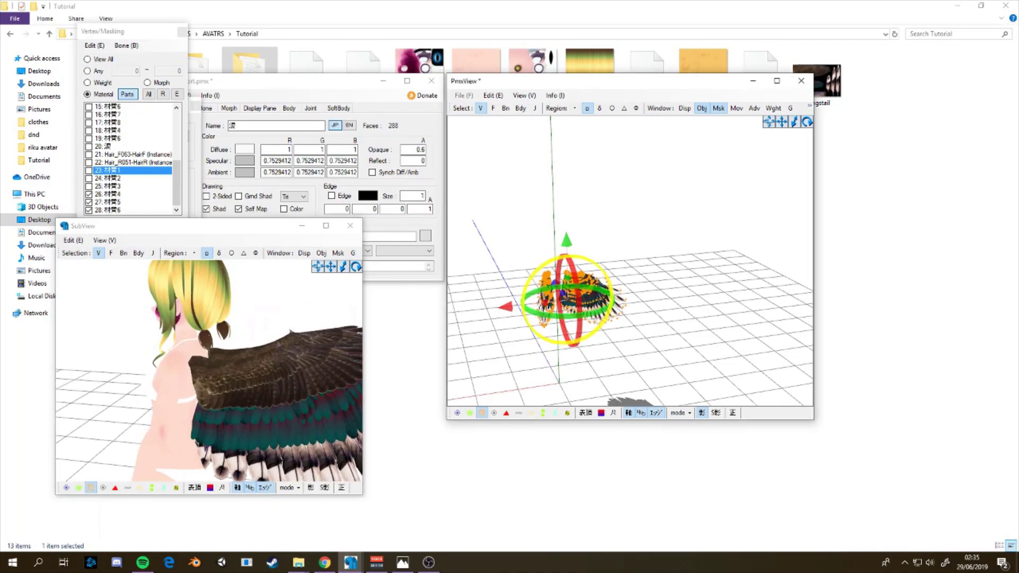
{"action": "left_click", "coordinate": [493, 96]}
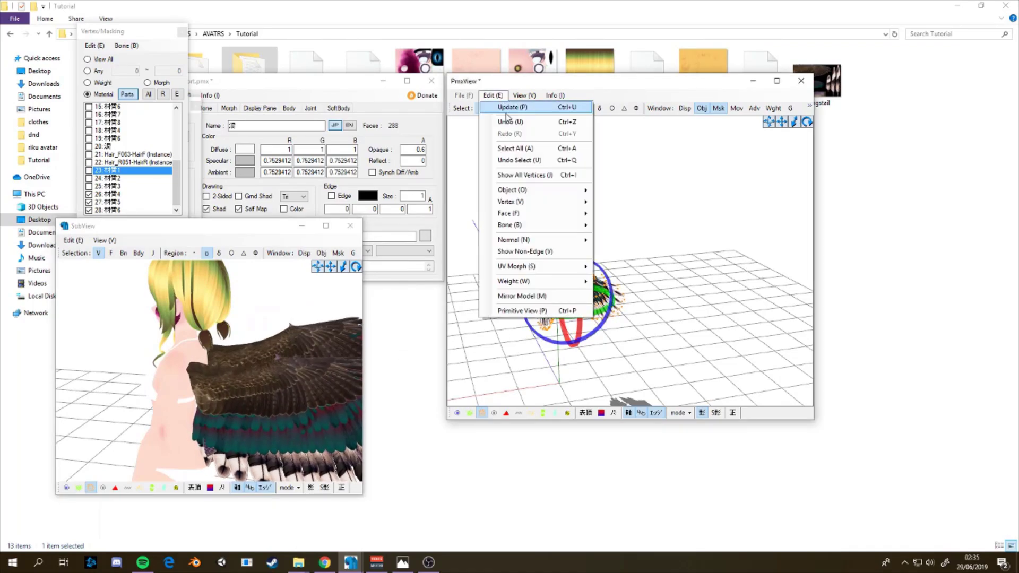
{"action": "left_click", "coordinate": [560, 171]}
Fine-tune the height of the wings on the avatar's back, checking them from several sides
{"action": "right_click_drag", "start_coordinate": [561, 172], "coordinate": [675, 229]}
{"action": "left_click_drag", "start_coordinate": [585, 251], "coordinate": [604, 228]}
{"action": "right_click_drag", "start_coordinate": [307, 323], "coordinate": [175, 327]}
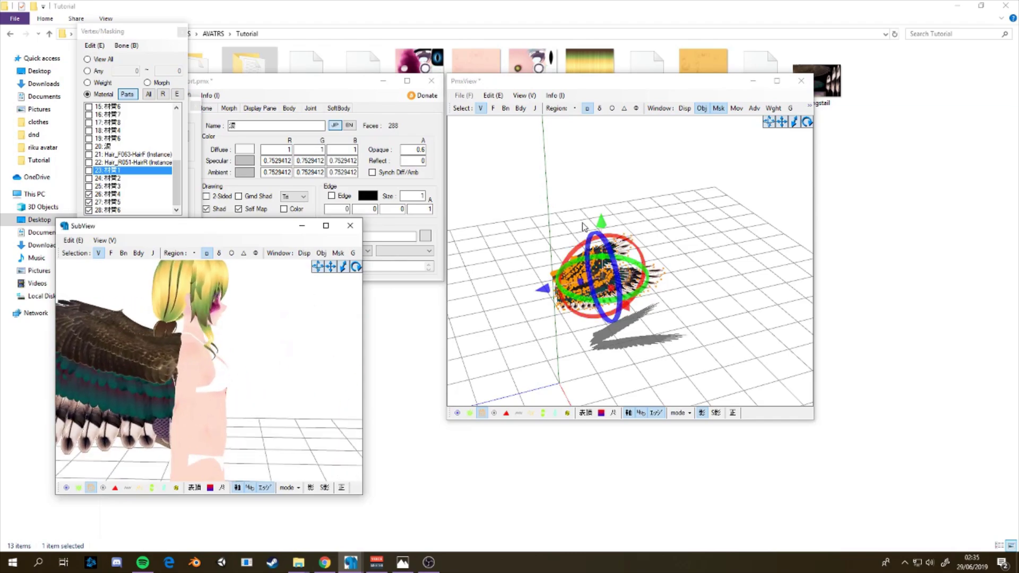
{"action": "left_click_drag", "start_coordinate": [604, 227], "coordinate": [607, 229]}
{"action": "right_click_drag", "start_coordinate": [289, 329], "coordinate": [285, 360]}
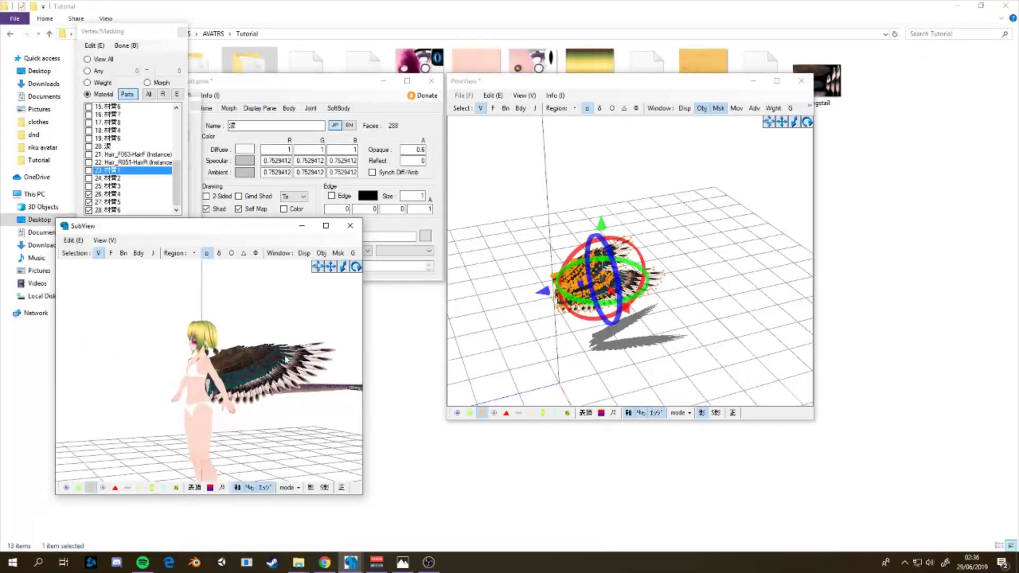
Hide wing materials 26, 27 and 28 in the mask list and display tail materials 23, 24 and 25
{"action": "left_click", "coordinate": [236, 94]}
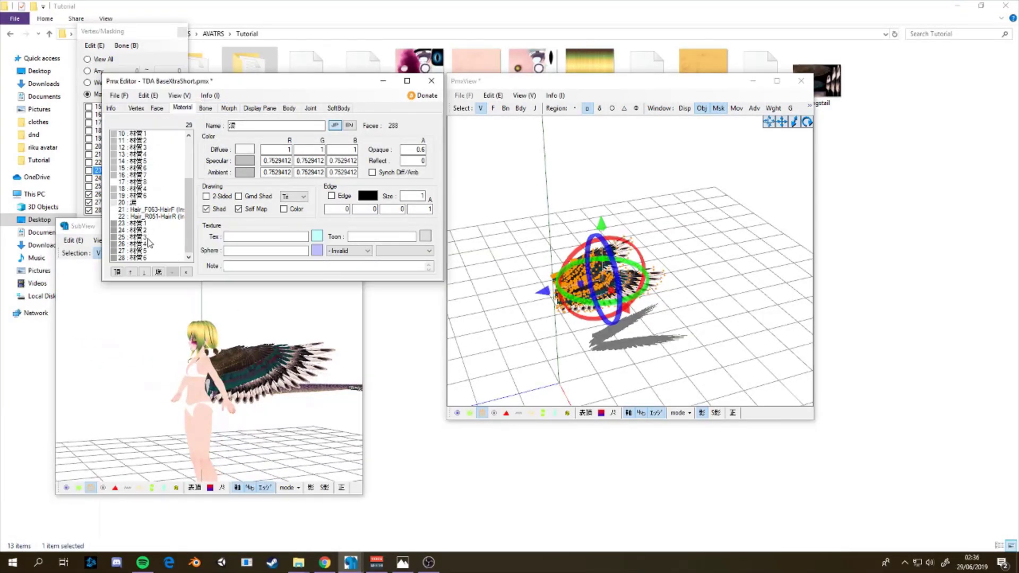
{"action": "left_click", "coordinate": [154, 93]}
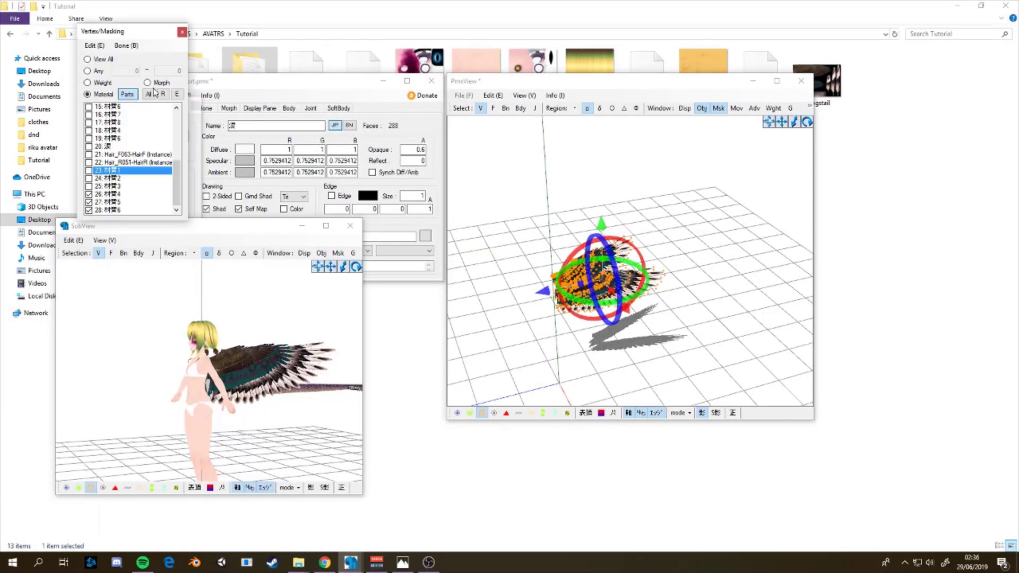
{"action": "left_click", "coordinate": [109, 194]}
{"action": "left_click", "coordinate": [108, 201]}
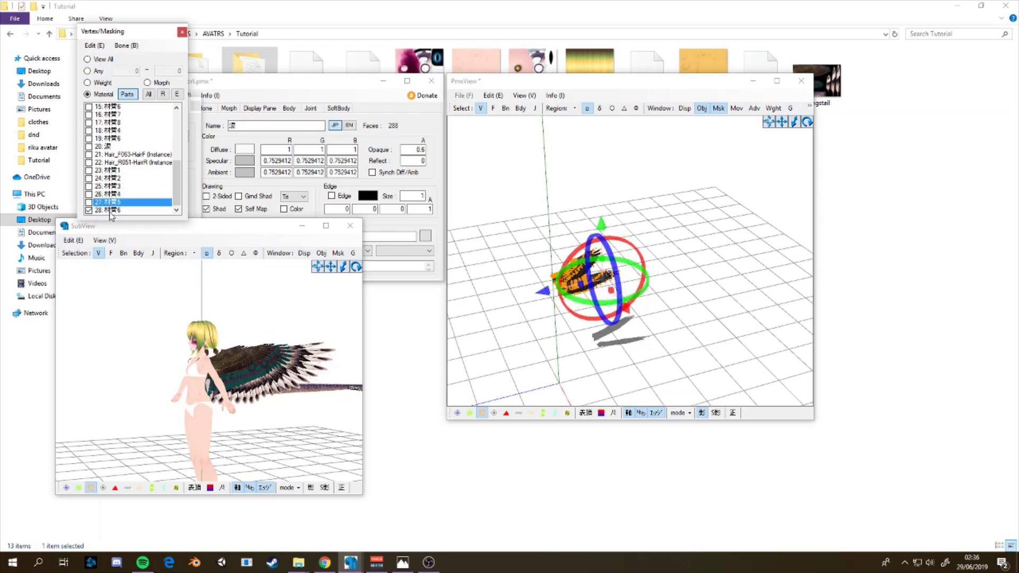
{"action": "left_click", "coordinate": [109, 210]}
{"action": "left_click", "coordinate": [109, 170]}
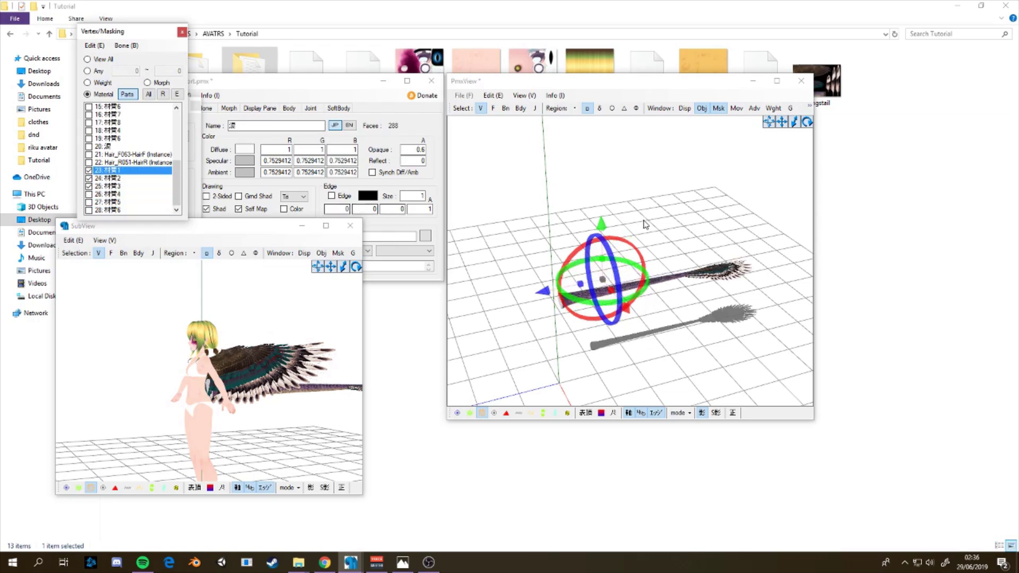
Select all tail vertices, lower the tail towards the avatar's hips and shift it slightly forward
{"action": "left_click", "coordinate": [533, 209]}
{"action": "left_click_drag", "start_coordinate": [771, 328], "coordinate": [808, 337]}
{"action": "right_click_drag", "start_coordinate": [334, 367], "coordinate": [282, 374]}
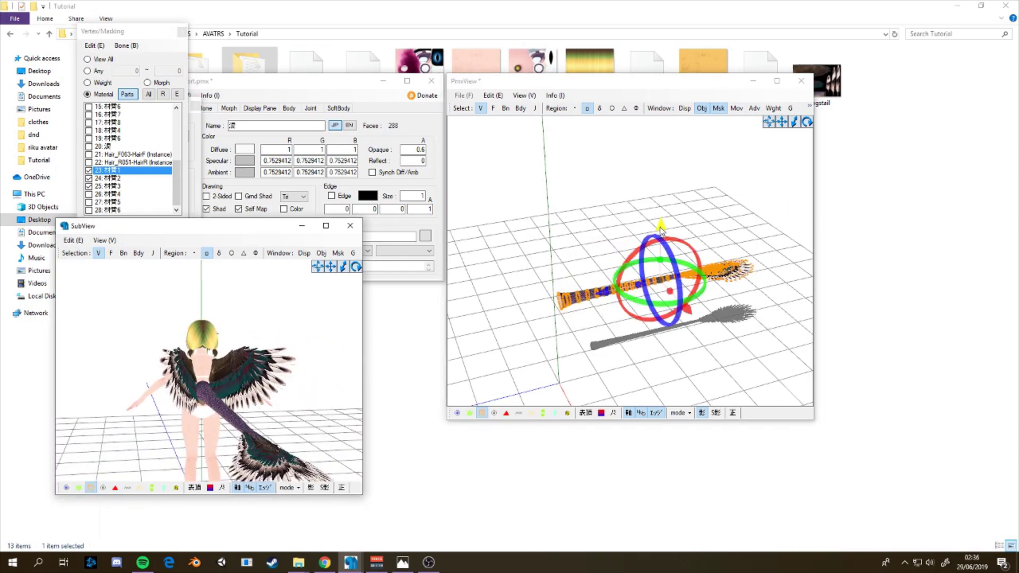
{"action": "left_click_drag", "start_coordinate": [660, 229], "coordinate": [662, 238]}
{"action": "right_click_drag", "start_coordinate": [215, 365], "coordinate": [242, 360]}
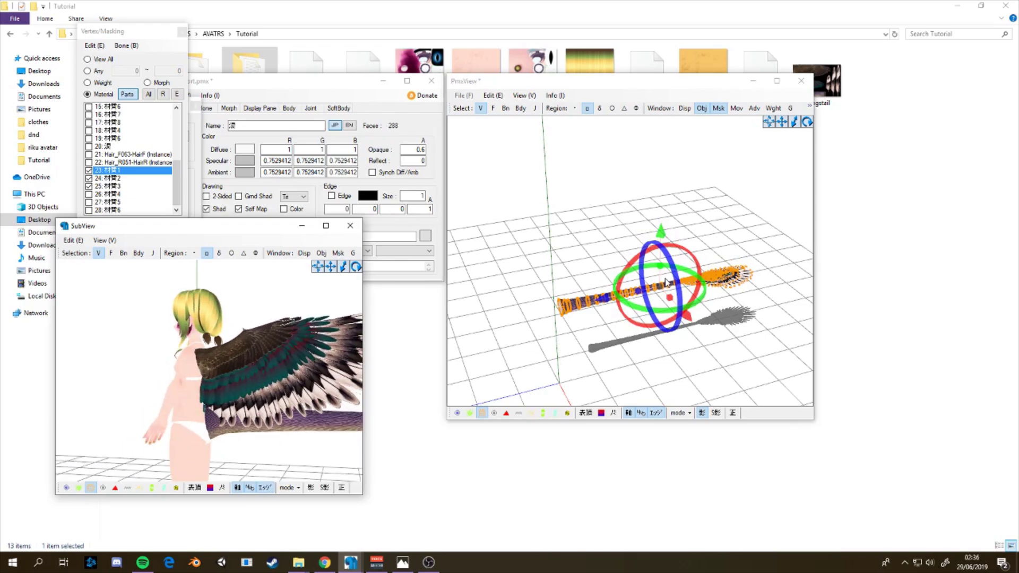
{"action": "left_click_drag", "start_coordinate": [609, 301], "coordinate": [603, 302]}
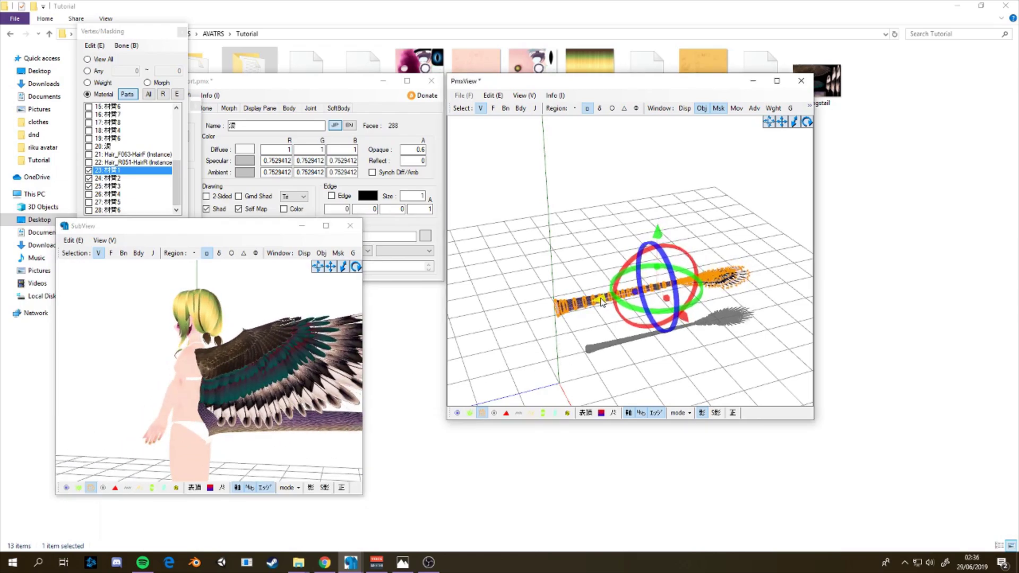
{"action": "mouse_move", "coordinate": [657, 233]}
{"action": "left_mouse_down"}
{"action": "mouse_move", "coordinate": [632, 260]}
{"action": "mouse_move", "coordinate": [655, 239]}
{"action": "left_mouse_up"}
{"action": "right_click_drag", "start_coordinate": [347, 350], "coordinate": [191, 356]}
{"action": "right_click_drag", "start_coordinate": [334, 283], "coordinate": [222, 423]}
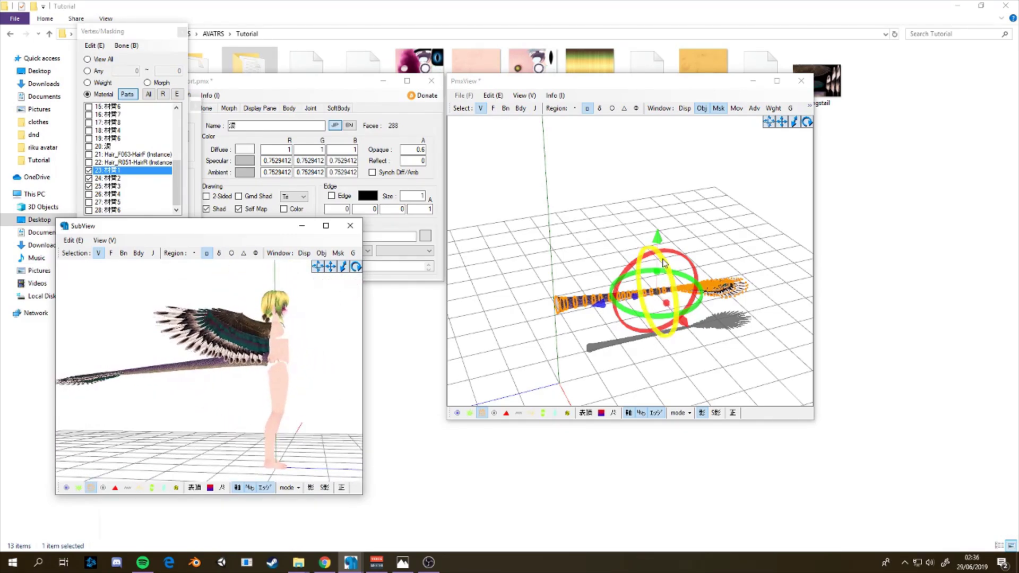
Adjust the tail's tilt and scale the whole tail down slightly
{"action": "left_click_drag", "start_coordinate": [671, 256], "coordinate": [659, 244]}
{"action": "right_click_drag", "start_coordinate": [244, 371], "coordinate": [344, 364]}
{"action": "left_click_drag", "start_coordinate": [334, 272], "coordinate": [247, 345]}
{"action": "mouse_move", "coordinate": [245, 345]}
{"action": "right_mouse_down"}
{"action": "mouse_move", "coordinate": [211, 341]}
{"action": "mouse_move", "coordinate": [225, 332]}
{"action": "mouse_move", "coordinate": [303, 339]}
{"action": "mouse_move", "coordinate": [260, 346]}
{"action": "mouse_move", "coordinate": [239, 336]}
{"action": "right_mouse_up"}
{"action": "left_click_drag", "start_coordinate": [661, 303], "coordinate": [659, 301]}
{"action": "right_click_drag", "start_coordinate": [351, 334], "coordinate": [276, 342]}
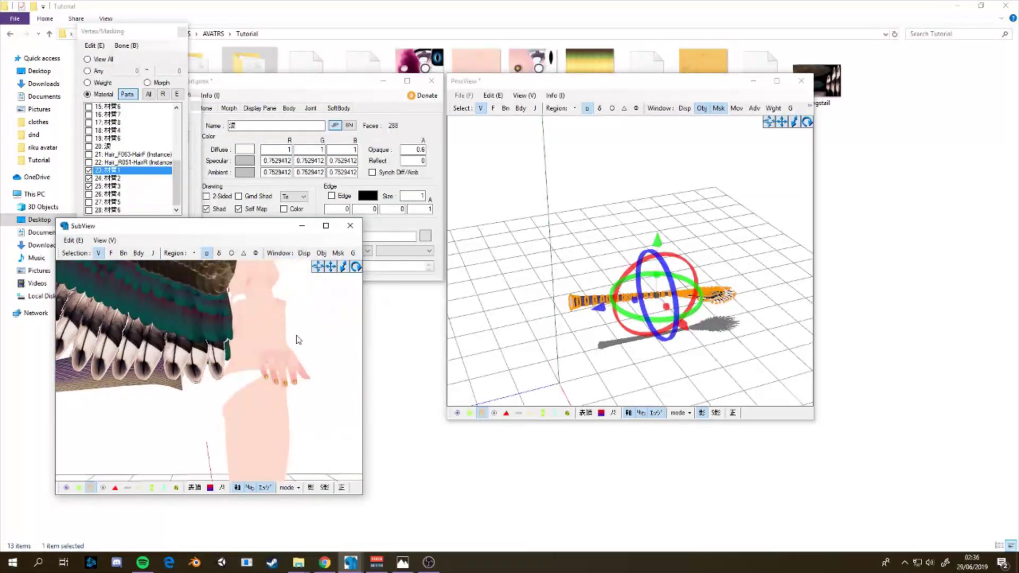
Move the tail forward until its root meets the avatar's lower back, checking the joint in the SubView
{"action": "left_click_drag", "start_coordinate": [598, 308], "coordinate": [588, 313]}
{"action": "right_click_drag", "start_coordinate": [297, 383], "coordinate": [312, 388]}
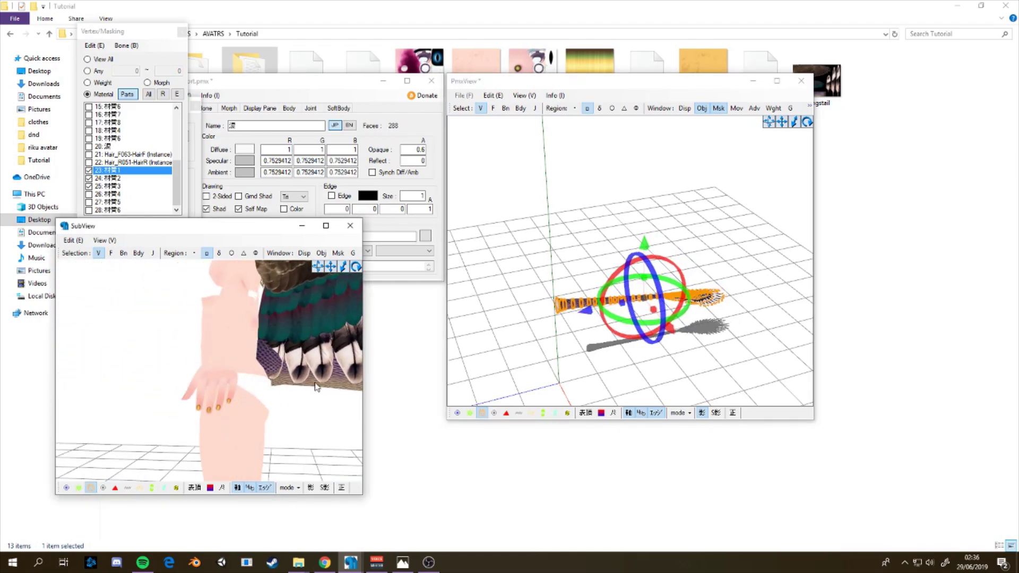
{"action": "left_click_drag", "start_coordinate": [576, 322], "coordinate": [582, 316]}
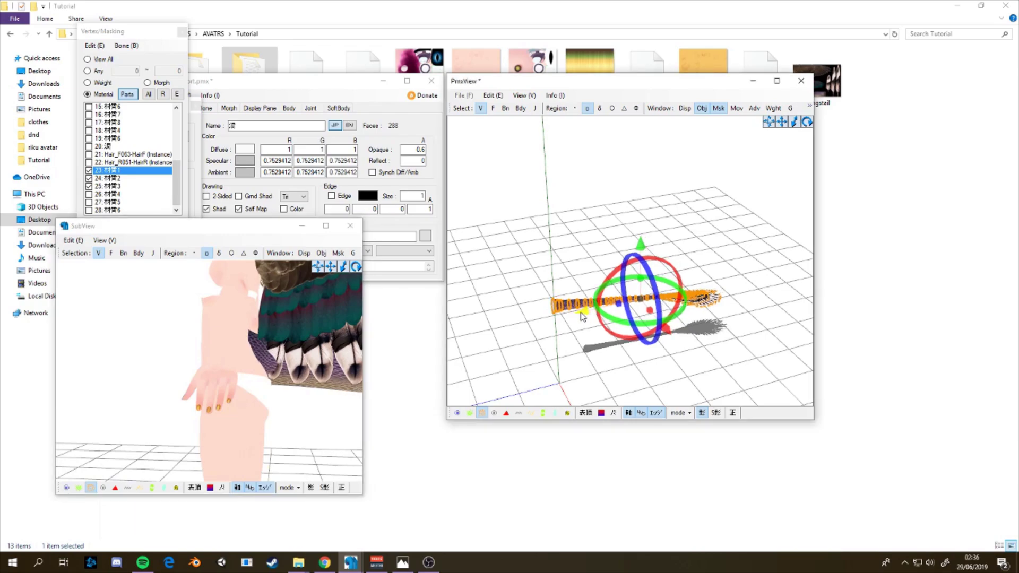
{"action": "right_click_drag", "start_coordinate": [223, 372], "coordinate": [392, 403]}
{"action": "scroll", "coordinate": [344, 397], "scroll_direction": "up", "scroll_amount": 3}
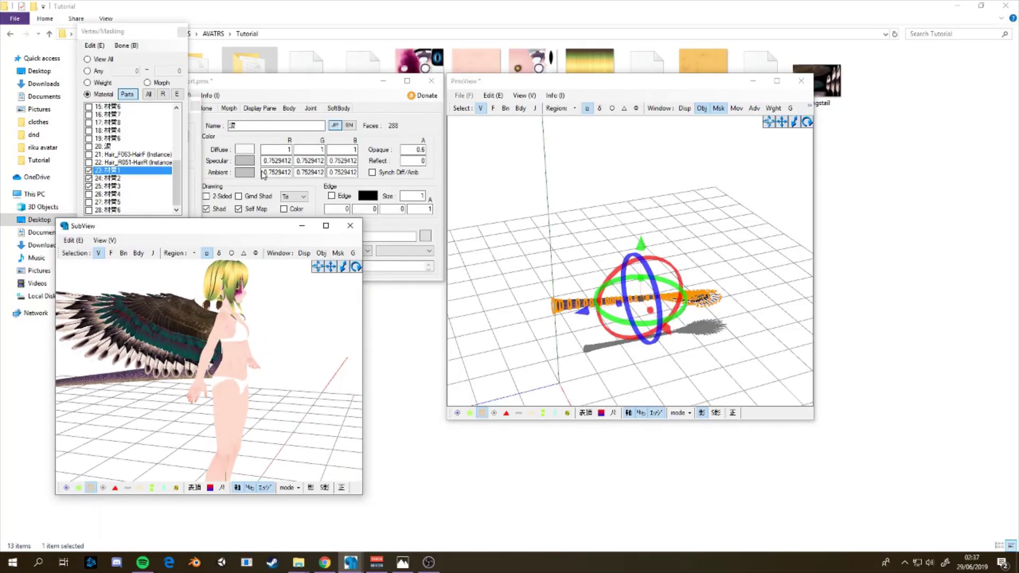
Save the model as a new PMX file named tutorial base in the Tutorial folder
{"action": "left_click", "coordinate": [273, 88]}
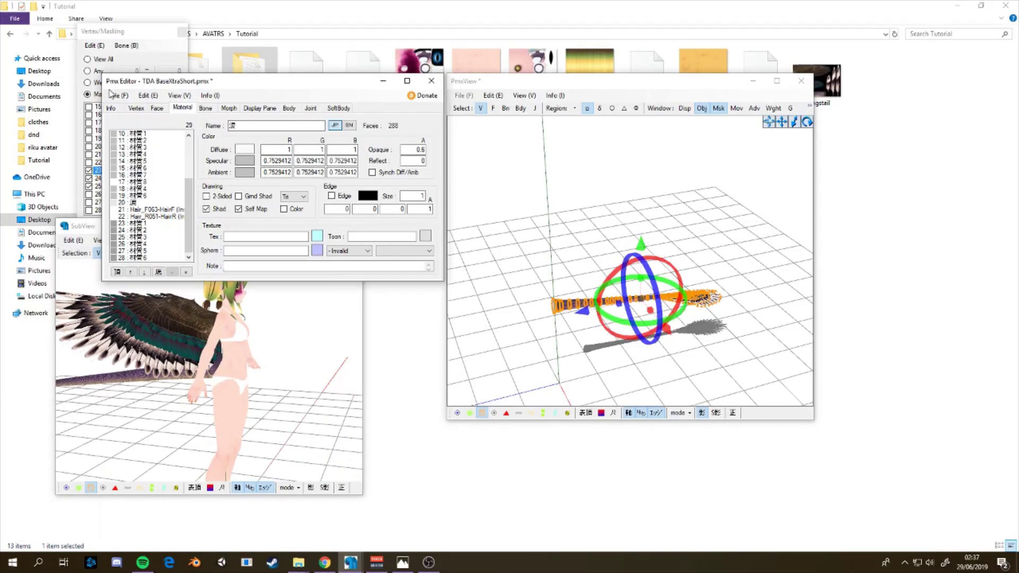
{"action": "left_click", "coordinate": [113, 95]}
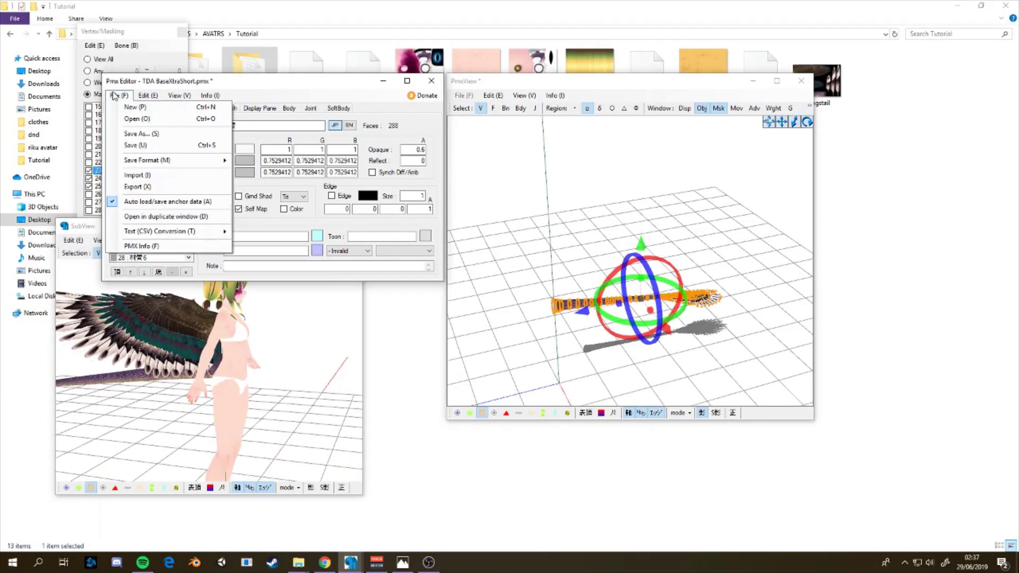
{"action": "left_click", "coordinate": [141, 134]}
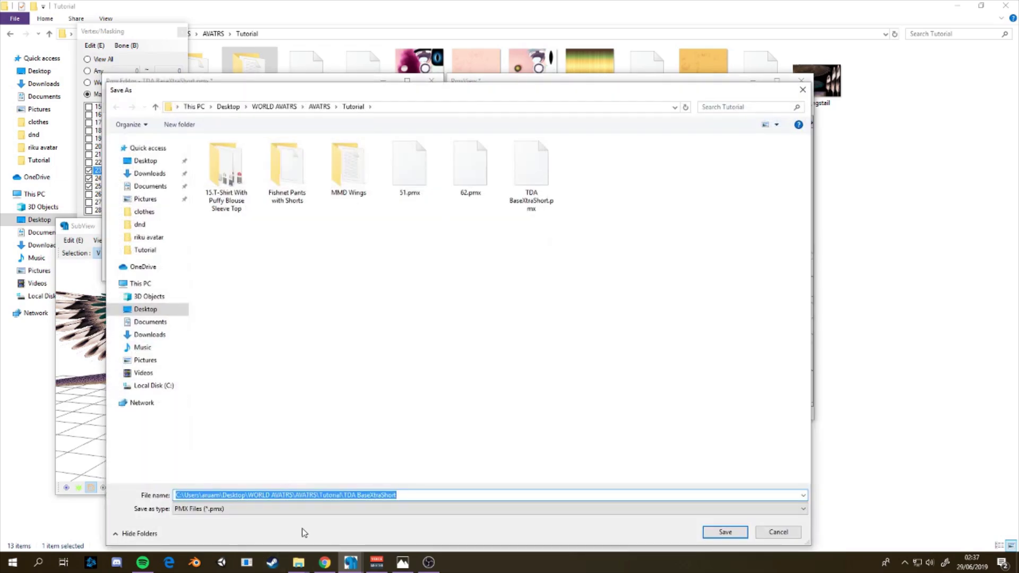
{"action": "type", "text": "tutorial base"}
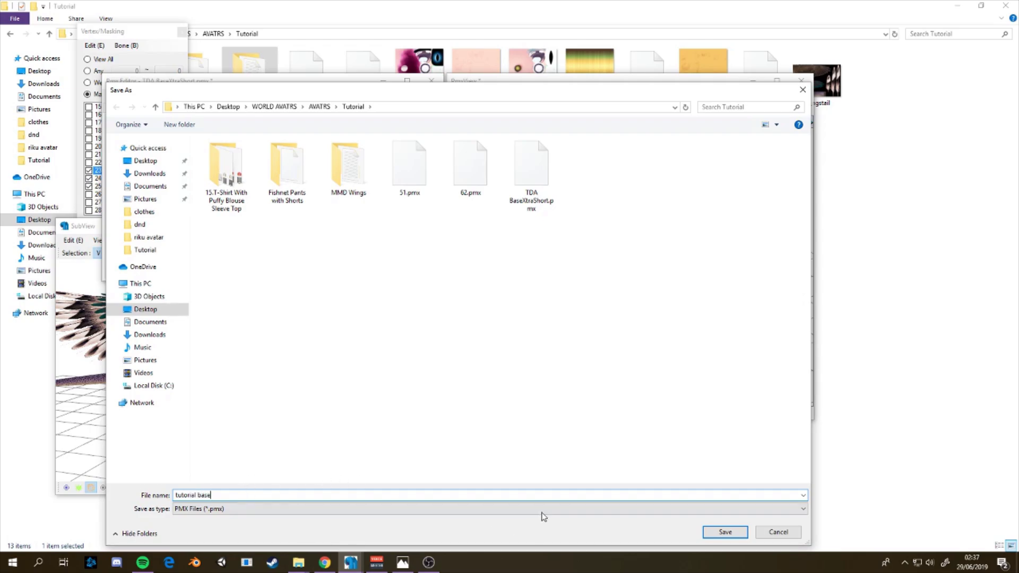
{"action": "left_click", "coordinate": [723, 535]}
{"action": "right_click_drag", "start_coordinate": [248, 364], "coordinate": [219, 366]}
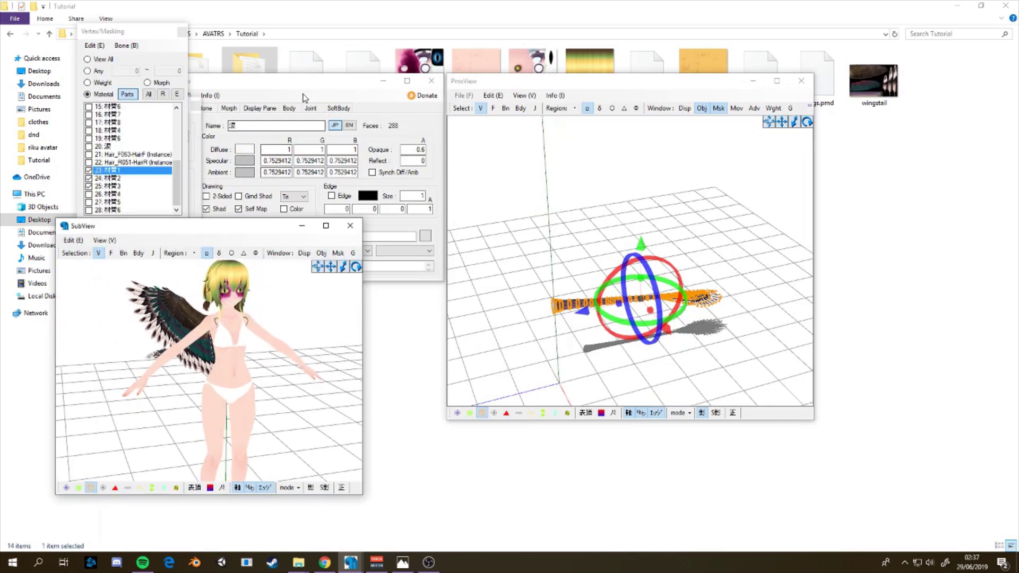
Hide tail materials 23, 24 and 25 in the mask list, leaving no materials displayed in PmxView
{"action": "left_click", "coordinate": [306, 96]}
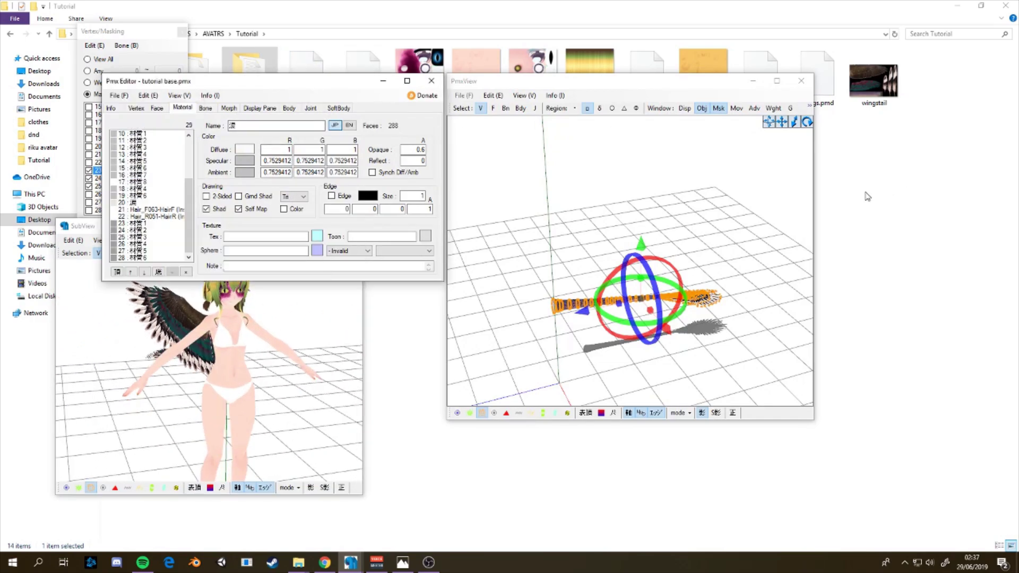
{"action": "left_click", "coordinate": [127, 35]}
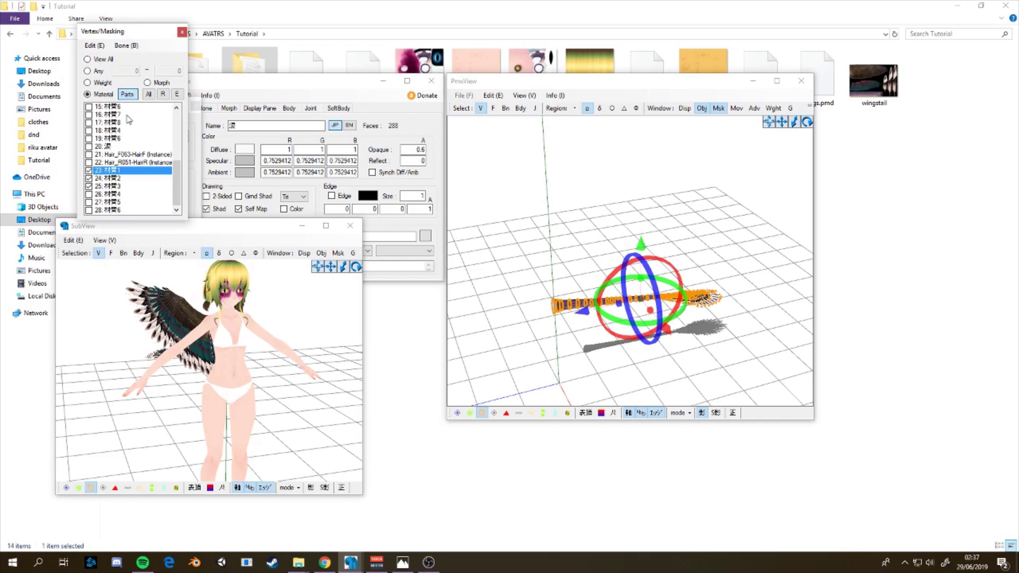
{"action": "left_click", "coordinate": [110, 173]}
{"action": "right_click_drag", "start_coordinate": [258, 328], "coordinate": [305, 340]}
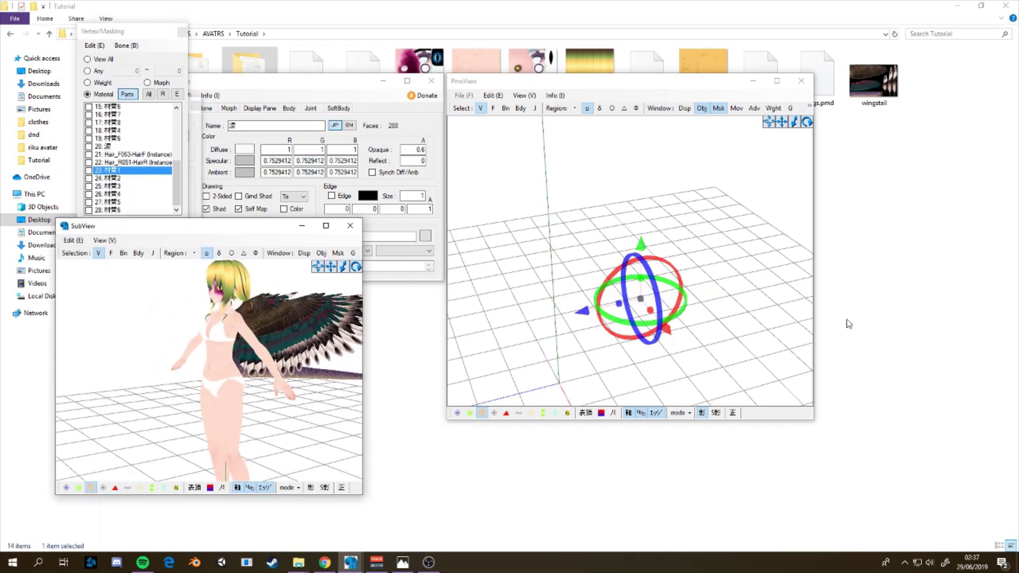
In File Explorer, move Cargo Pants.pmx and texture image 1 from the Fishnet Pants with Shorts folder into the Tutorial folder
{"action": "left_click", "coordinate": [924, 307]}
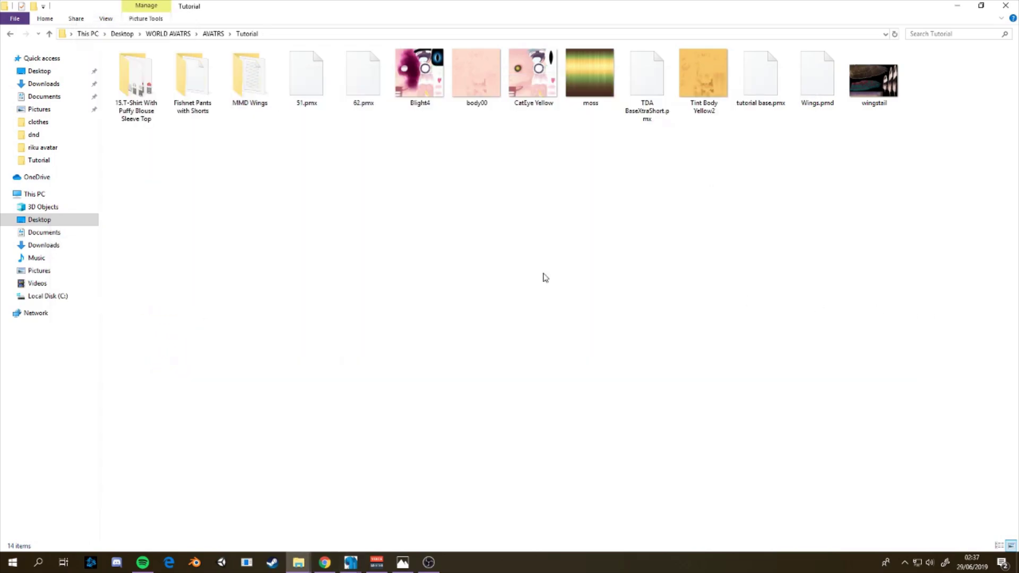
{"action": "double_click", "coordinate": [198, 79]}
{"action": "left_click_drag", "start_coordinate": [152, 78], "coordinate": [252, 39]}
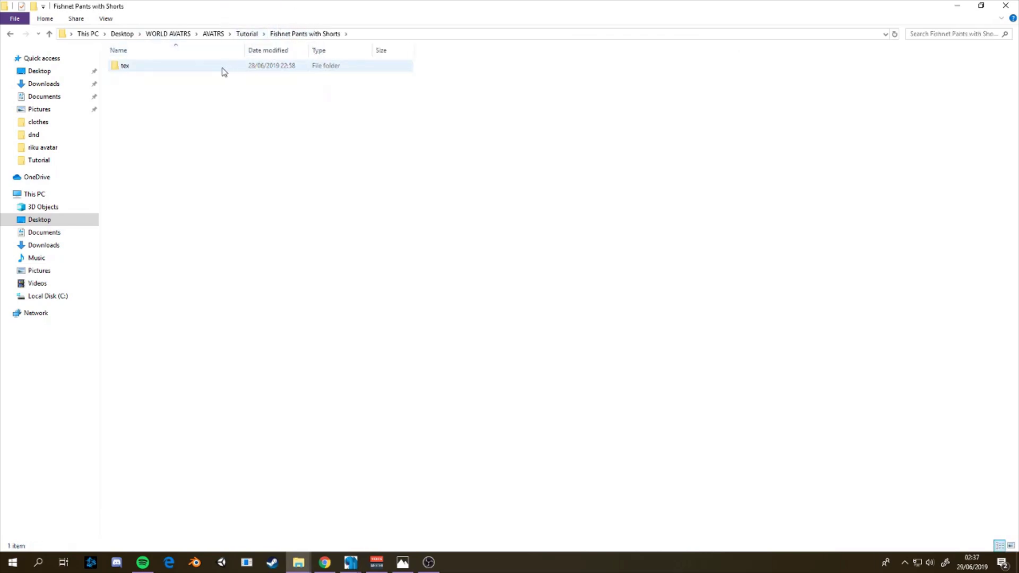
{"action": "double_click", "coordinate": [224, 69]}
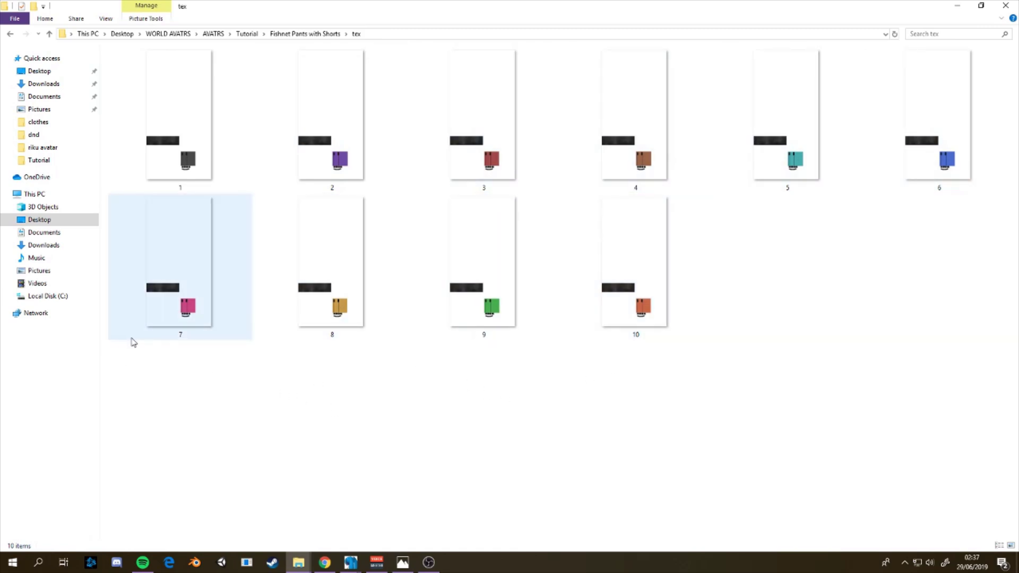
{"action": "left_click", "coordinate": [166, 150]}
{"action": "left_click_drag", "start_coordinate": [235, 60], "coordinate": [250, 41]}
{"action": "left_click", "coordinate": [248, 35]}
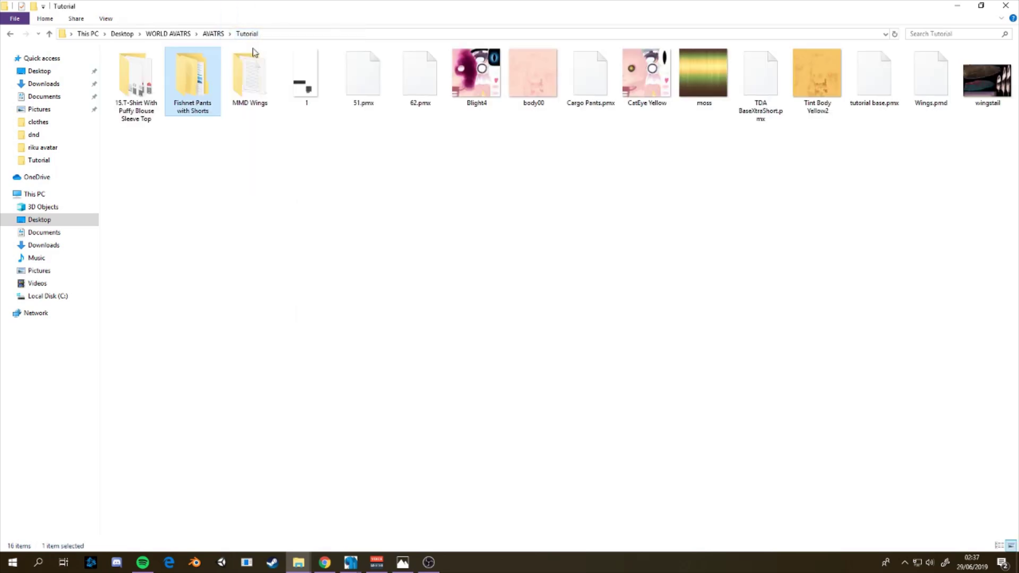
Switch to PMX Editor and import Cargo Pants.pmx from the Tutorial folder into the tutorial base model using the Add option
{"action": "left_click", "coordinate": [571, 261]}
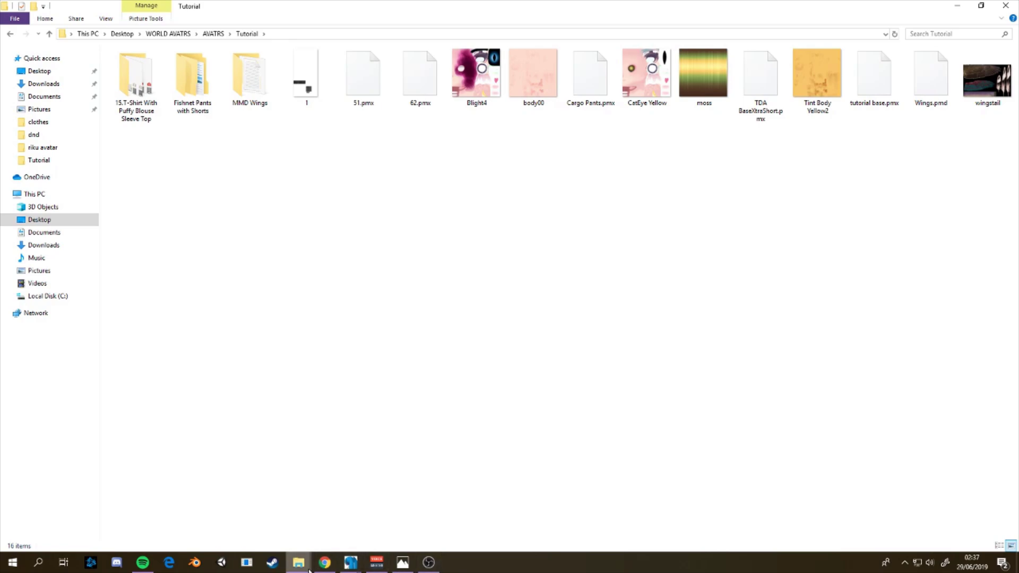
{"action": "left_click", "coordinate": [348, 564]}
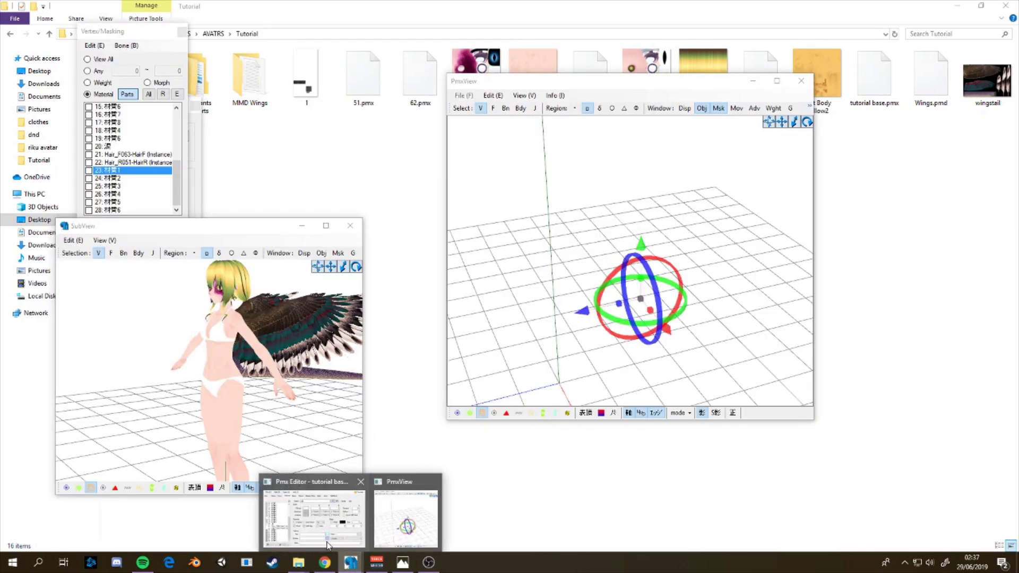
{"action": "left_click", "coordinate": [310, 514]}
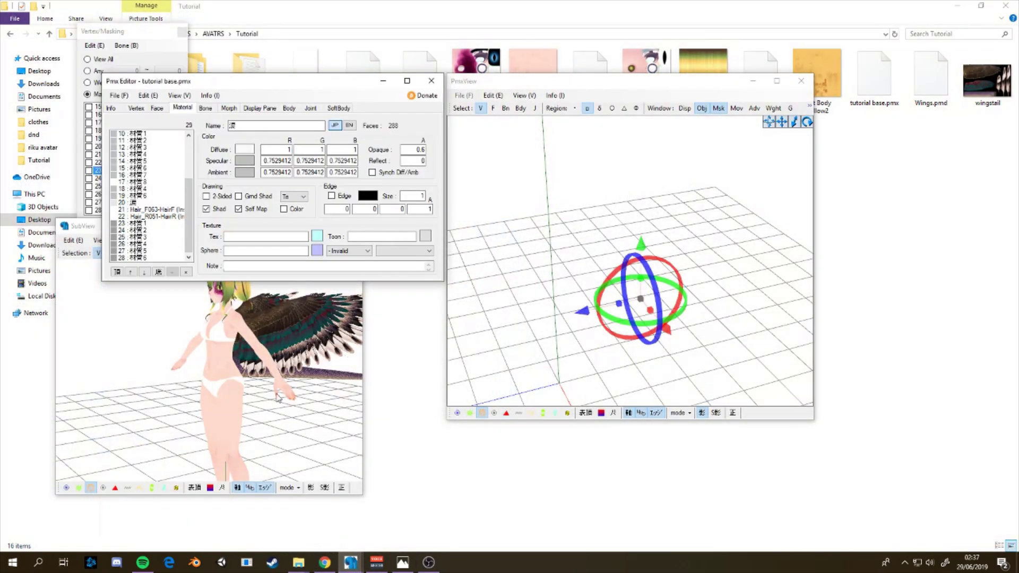
{"action": "left_click", "coordinate": [118, 95]}
{"action": "left_click", "coordinate": [137, 176]}
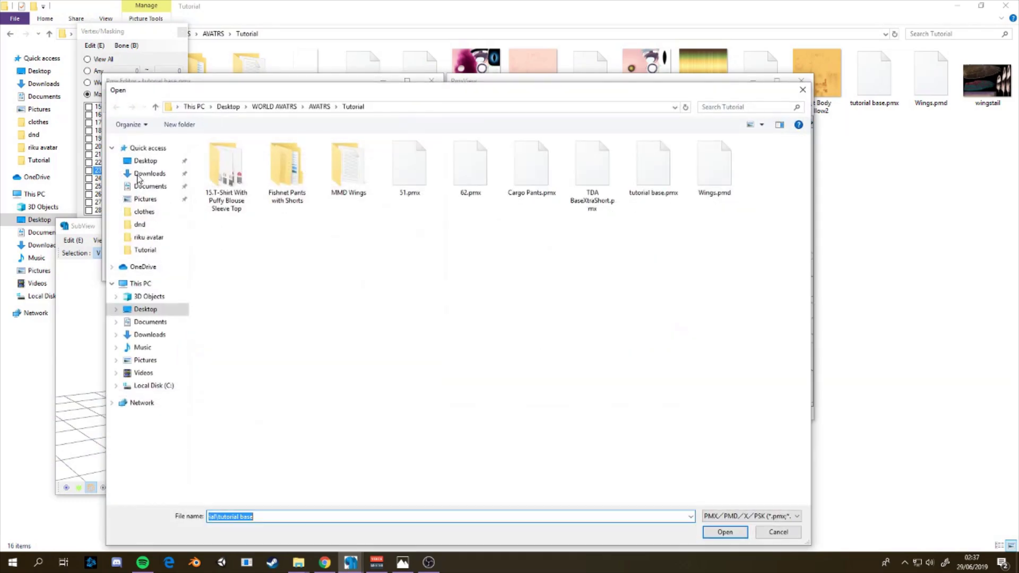
{"action": "left_click", "coordinate": [523, 169]}
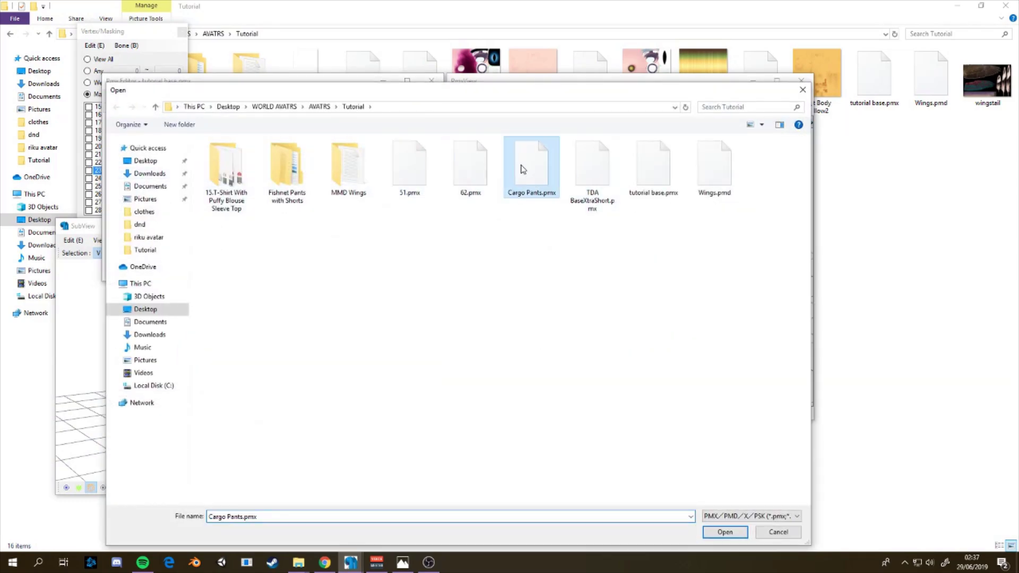
{"action": "left_click", "coordinate": [725, 531]}
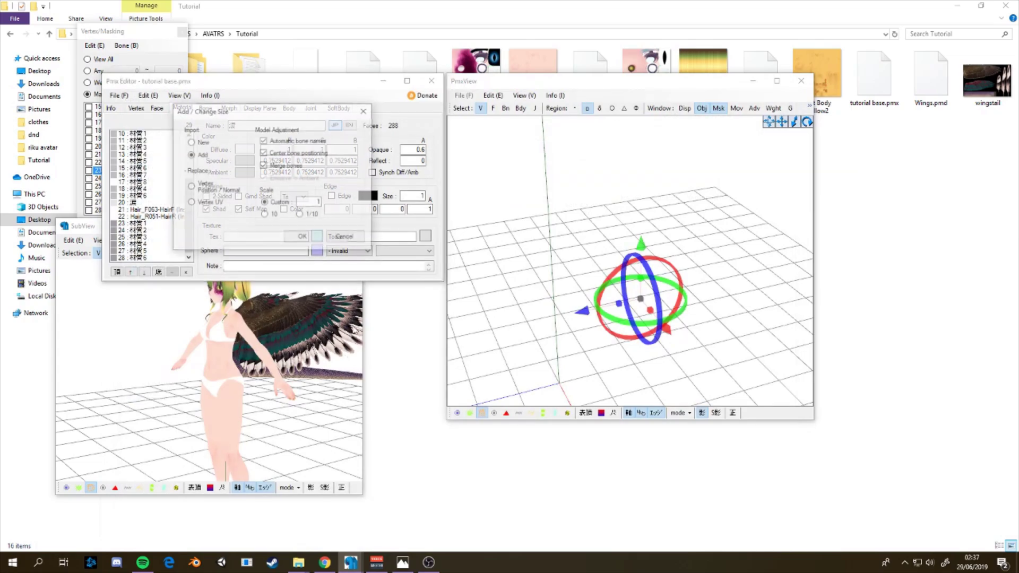
{"action": "left_click", "coordinate": [307, 238]}
Load texture image 1 from the Tutorial folder and assign it to material 29, Pants
{"action": "right_click_drag", "start_coordinate": [609, 233], "coordinate": [562, 238]}
{"action": "scroll", "coordinate": [139, 194], "scroll_direction": "down", "scroll_amount": 3}
{"action": "left_click", "coordinate": [243, 87]}
{"action": "scroll", "coordinate": [141, 229], "scroll_direction": "down", "scroll_amount": 4}
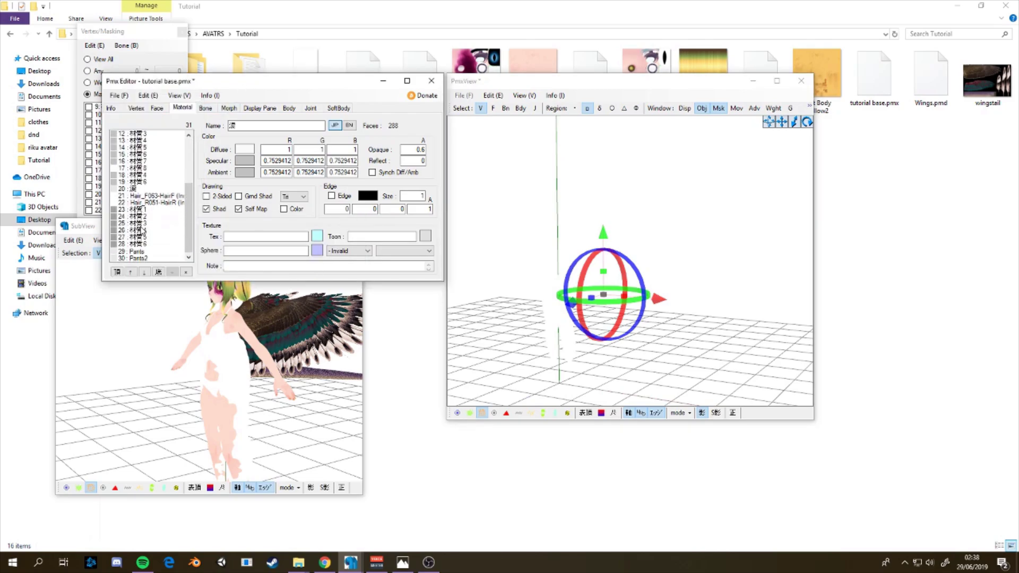
{"action": "left_click", "coordinate": [137, 252]}
{"action": "left_click", "coordinate": [318, 237]}
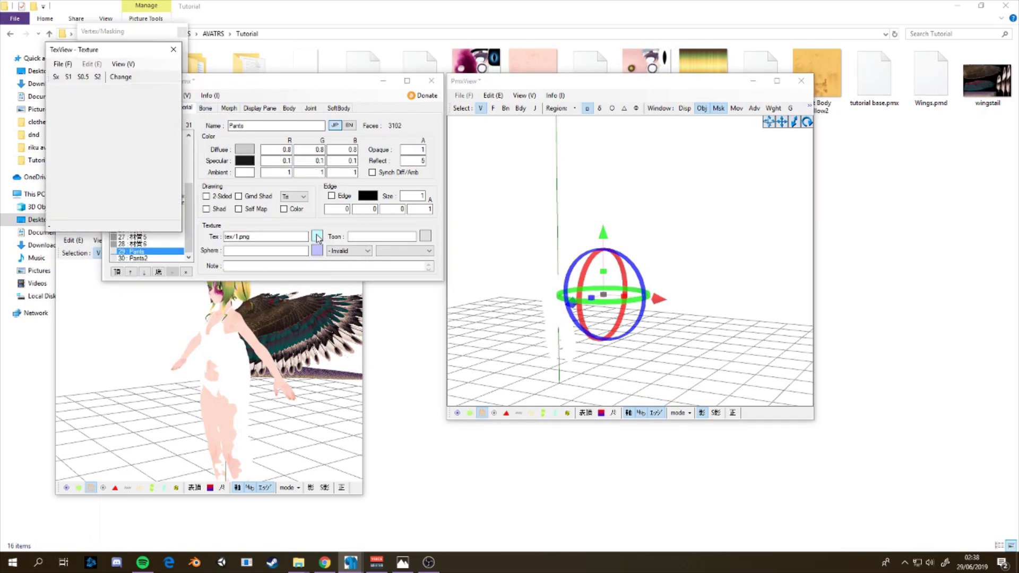
{"action": "left_click", "coordinate": [62, 64]}
{"action": "left_click", "coordinate": [75, 75]}
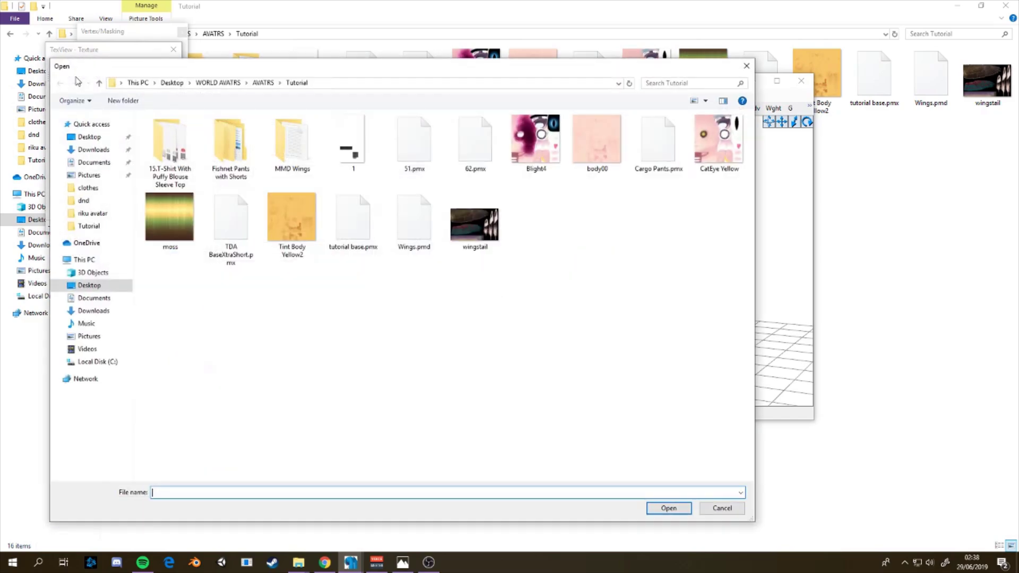
{"action": "left_click", "coordinate": [351, 143]}
{"action": "left_click", "coordinate": [668, 509]}
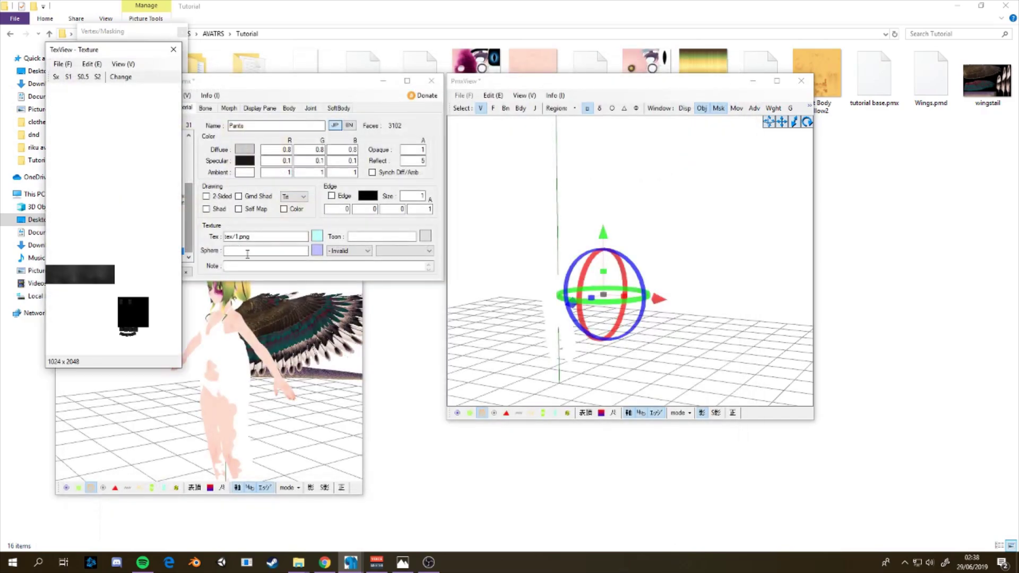
{"action": "left_click", "coordinate": [114, 76]}
{"action": "left_click", "coordinate": [548, 320]}
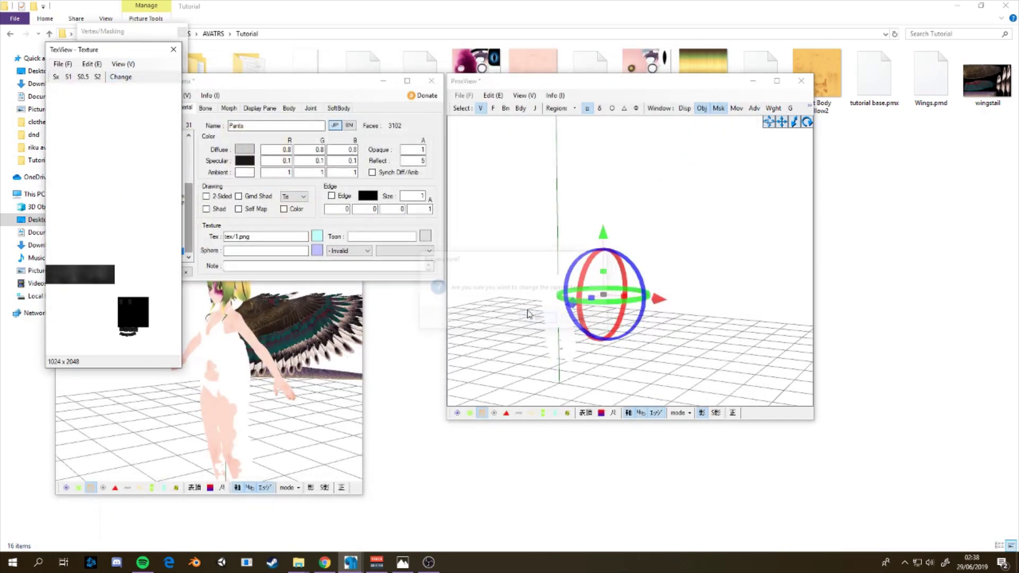
{"action": "left_click", "coordinate": [173, 51]}
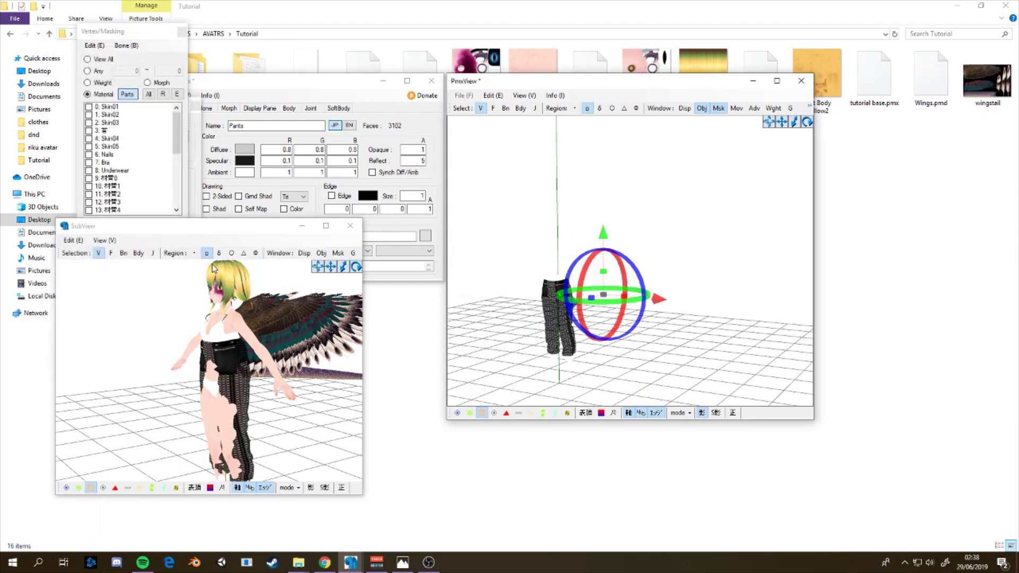
Copy the Pants material's texture path 1.png to material 30, Pants2
{"action": "left_click", "coordinate": [303, 84]}
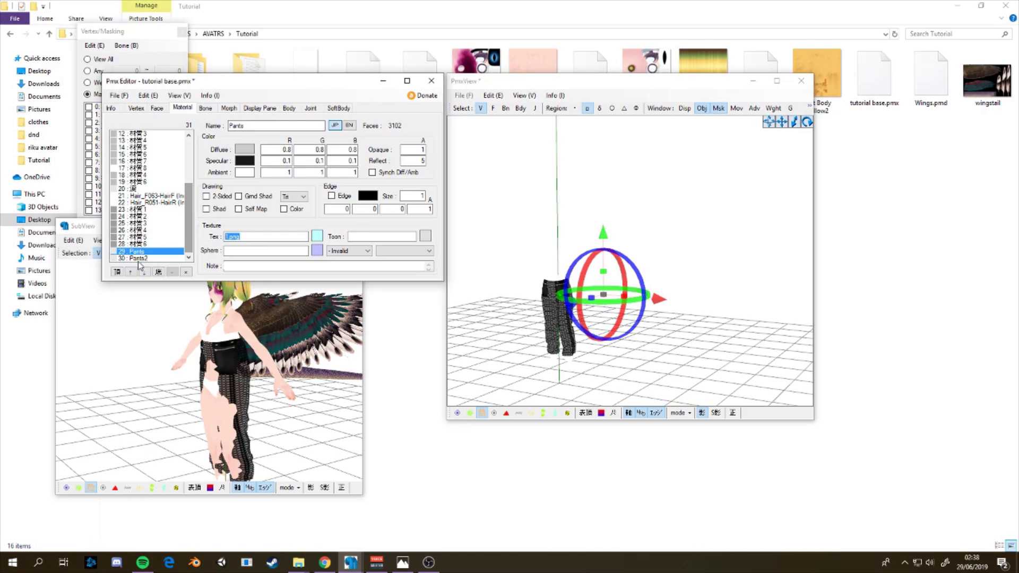
{"action": "key", "text": "Down"}
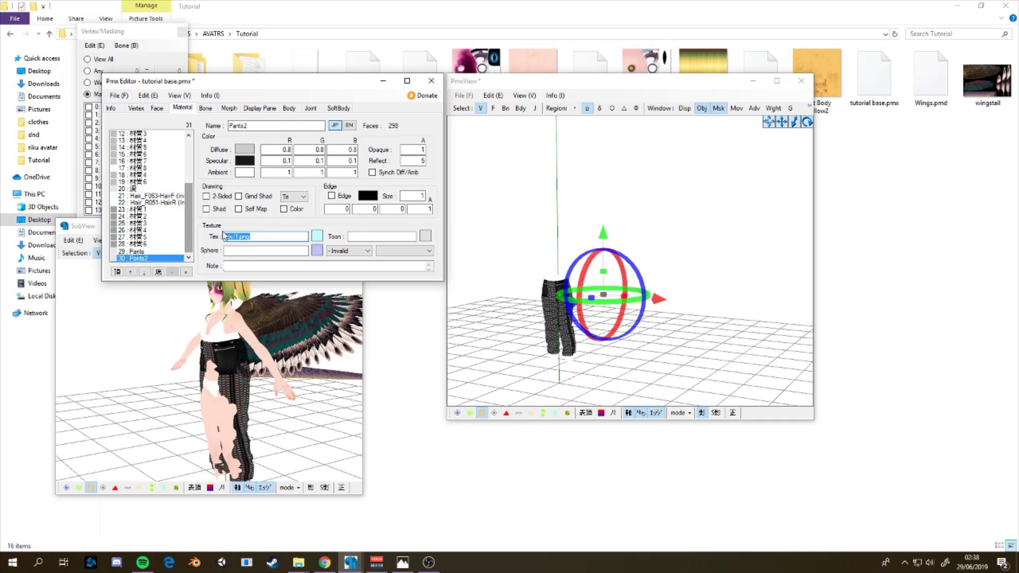
{"action": "key", "text": "Up"}
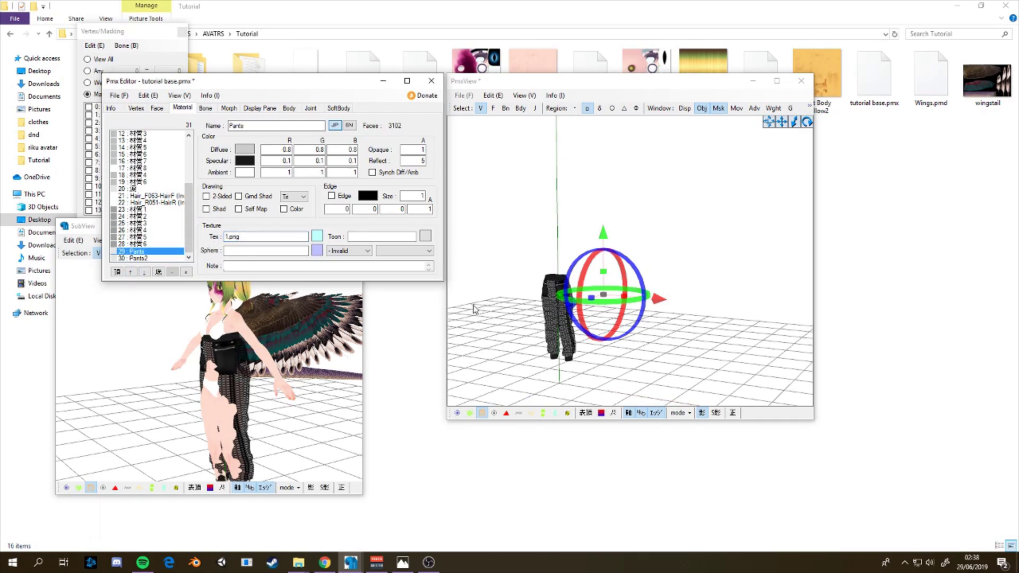
Select all the pants' vertices in PmxView and lower the pants toward the avatar's hips
{"action": "left_click", "coordinate": [288, 366]}
{"action": "right_click_drag", "start_coordinate": [288, 366], "coordinate": [317, 366]}
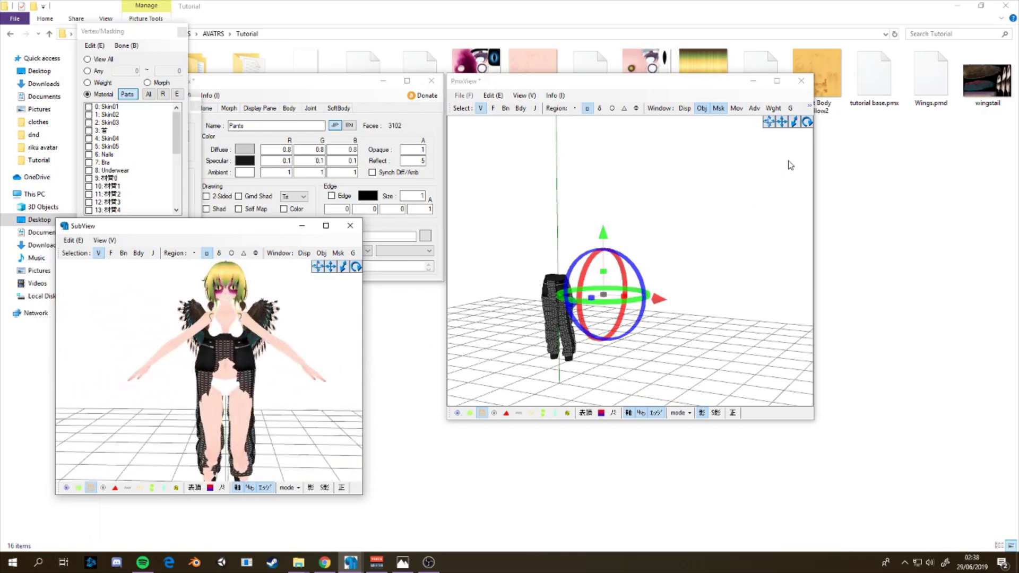
{"action": "right_click_drag", "start_coordinate": [690, 319], "coordinate": [543, 328]}
{"action": "left_click_drag", "start_coordinate": [505, 210], "coordinate": [684, 385]}
{"action": "right_click_drag", "start_coordinate": [684, 385], "coordinate": [656, 399]}
{"action": "right_click_drag", "start_coordinate": [239, 446], "coordinate": [277, 447]}
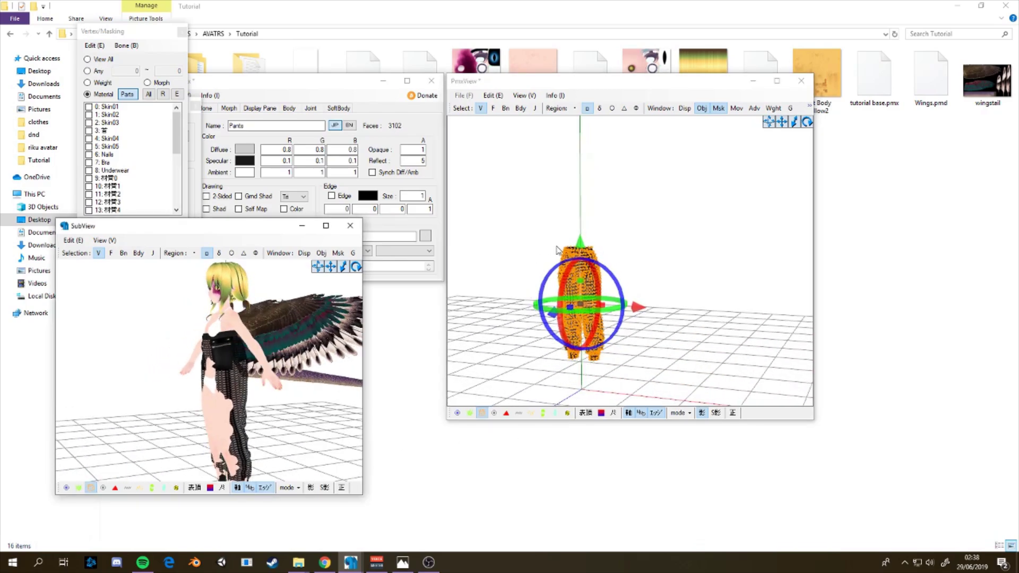
{"action": "left_click_drag", "start_coordinate": [581, 245], "coordinate": [581, 267]}
Move the pants forward so they cover the avatar's legs, comparing the fit in the SubView
{"action": "right_click_drag", "start_coordinate": [291, 435], "coordinate": [253, 435]}
{"action": "scroll", "coordinate": [257, 424], "scroll_direction": "up", "scroll_amount": 3}
{"action": "right_click_drag", "start_coordinate": [331, 327], "coordinate": [346, 282]}
{"action": "scroll", "coordinate": [348, 271], "scroll_direction": "up", "scroll_amount": 5}
{"action": "right_click_drag", "start_coordinate": [284, 358], "coordinate": [230, 375]}
{"action": "right_click_drag", "start_coordinate": [662, 332], "coordinate": [630, 331]}
{"action": "left_click_drag", "start_coordinate": [561, 329], "coordinate": [552, 330]}
Adjust the pants' vertical scale and height so the waist and cuffs line up with the avatar's body
{"action": "right_click_drag", "start_coordinate": [228, 393], "coordinate": [277, 392]}
{"action": "right_click_drag", "start_coordinate": [657, 325], "coordinate": [600, 333]}
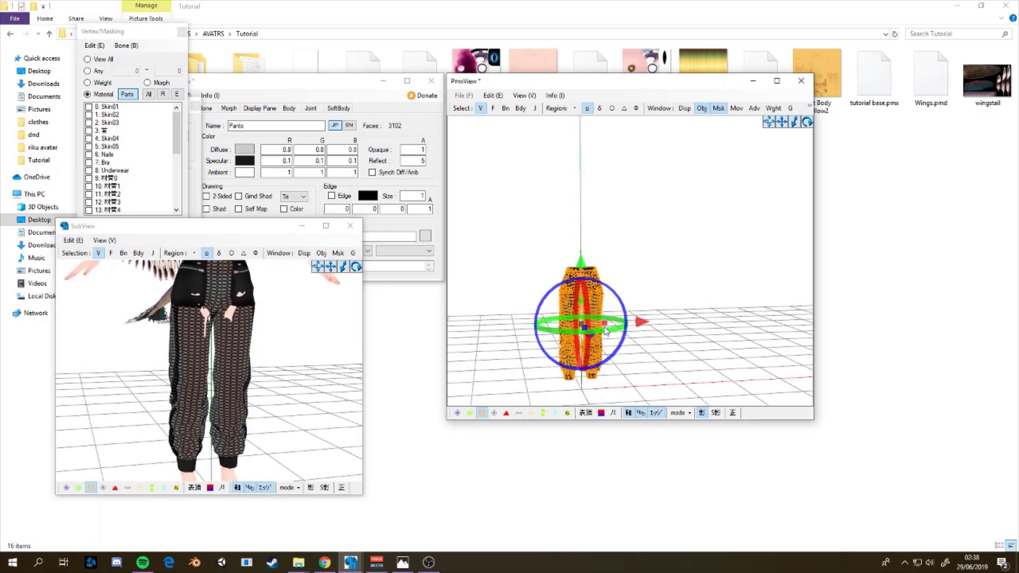
{"action": "left_click_drag", "start_coordinate": [582, 302], "coordinate": [582, 311]}
{"action": "mouse_move", "coordinate": [327, 266]}
{"action": "left_mouse_down"}
{"action": "mouse_move", "coordinate": [324, 287]}
{"action": "mouse_move", "coordinate": [326, 271]}
{"action": "left_mouse_up"}
{"action": "left_click_drag", "start_coordinate": [580, 268], "coordinate": [582, 267]}
Scale the pants front to back to enclose the legs, and fine-tune their height on the hips
{"action": "right_click_drag", "start_coordinate": [228, 433], "coordinate": [242, 439]}
{"action": "right_click_drag", "start_coordinate": [611, 366], "coordinate": [616, 371]}
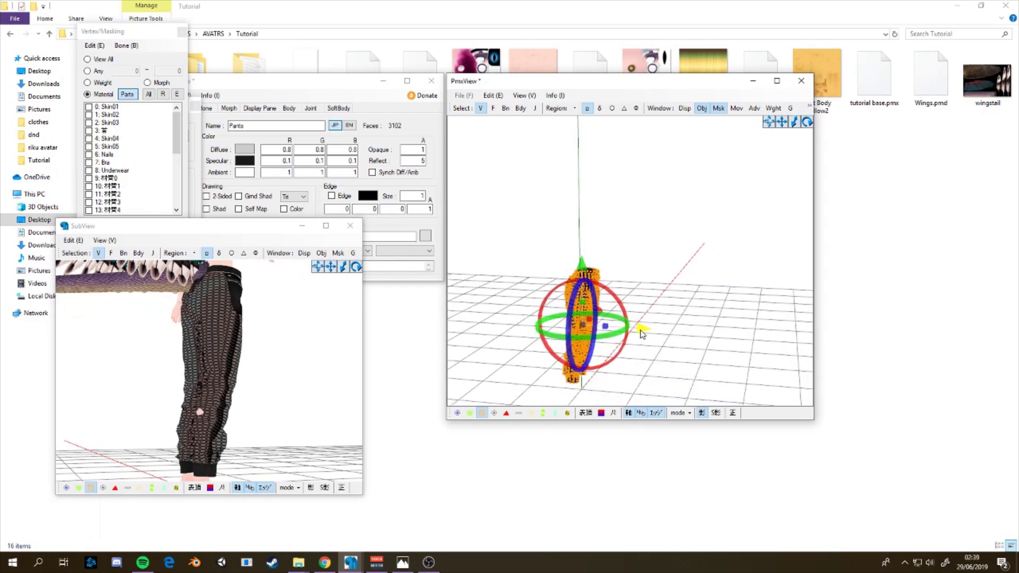
{"action": "right_click_drag", "start_coordinate": [202, 443], "coordinate": [15, 461]}
{"action": "left_click", "coordinate": [604, 330]}
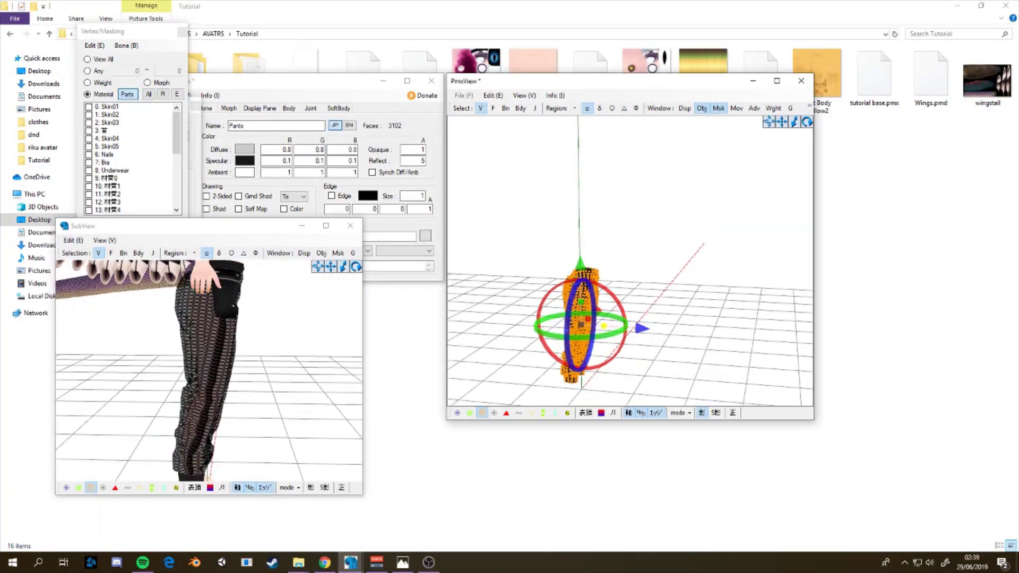
{"action": "left_click_drag", "start_coordinate": [582, 272], "coordinate": [582, 270]}
{"action": "right_click_drag", "start_coordinate": [224, 401], "coordinate": [181, 398]}
{"action": "left_click", "coordinate": [580, 265]}
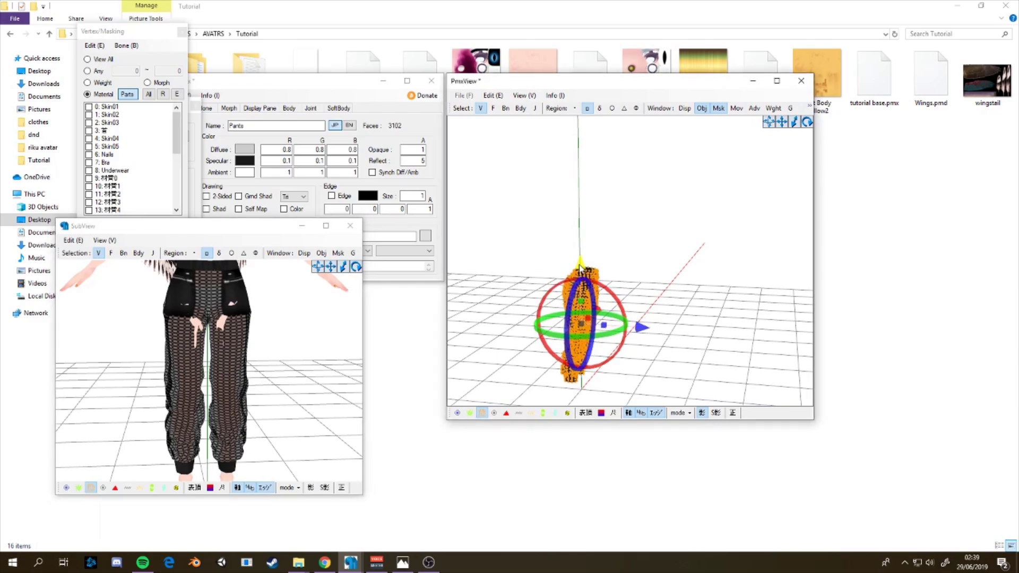
Widen the pants sideways to cover the hips and lower them slightly
{"action": "right_click_drag", "start_coordinate": [296, 352], "coordinate": [223, 350]}
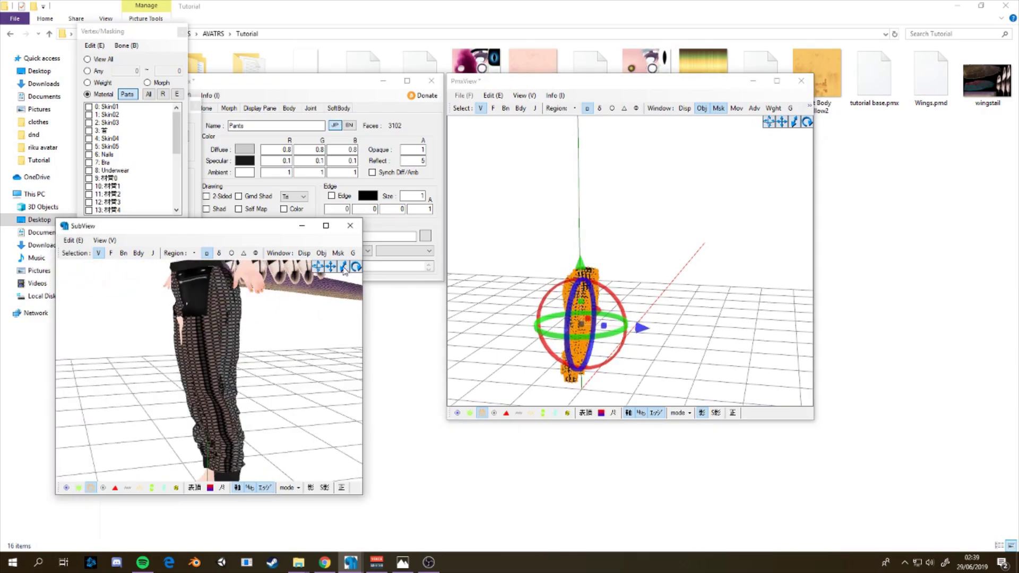
{"action": "left_click_drag", "start_coordinate": [330, 268], "coordinate": [328, 336]}
{"action": "right_click_drag", "start_coordinate": [240, 350], "coordinate": [499, 338]}
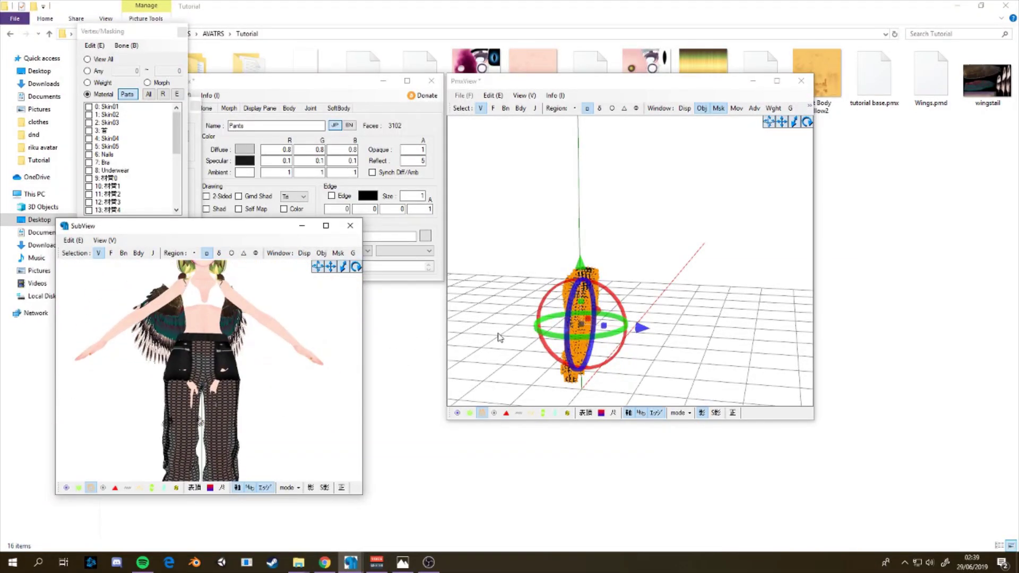
{"action": "right_click_drag", "start_coordinate": [638, 328], "coordinate": [595, 327]}
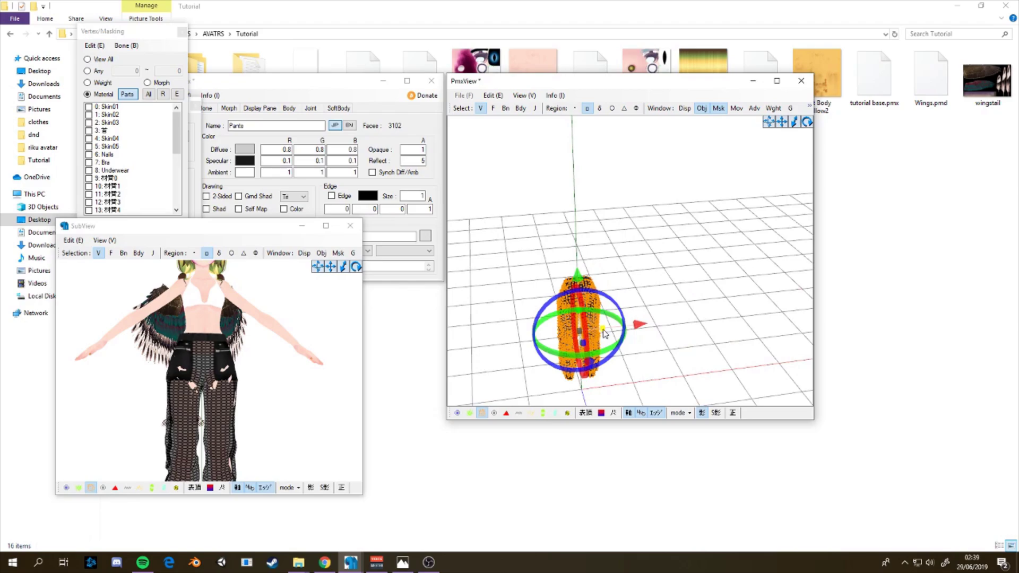
{"action": "left_click_drag", "start_coordinate": [603, 330], "coordinate": [610, 329]}
{"action": "mouse_move", "coordinate": [283, 432]}
{"action": "right_mouse_down"}
{"action": "mouse_move", "coordinate": [213, 443]}
{"action": "mouse_move", "coordinate": [275, 440]}
{"action": "right_mouse_up"}
{"action": "left_click_drag", "start_coordinate": [579, 277], "coordinate": [580, 279]}
Nudge the pants slightly forward, checking the hips for skin clipping in the SubView
{"action": "right_click_drag", "start_coordinate": [264, 400], "coordinate": [288, 406]}
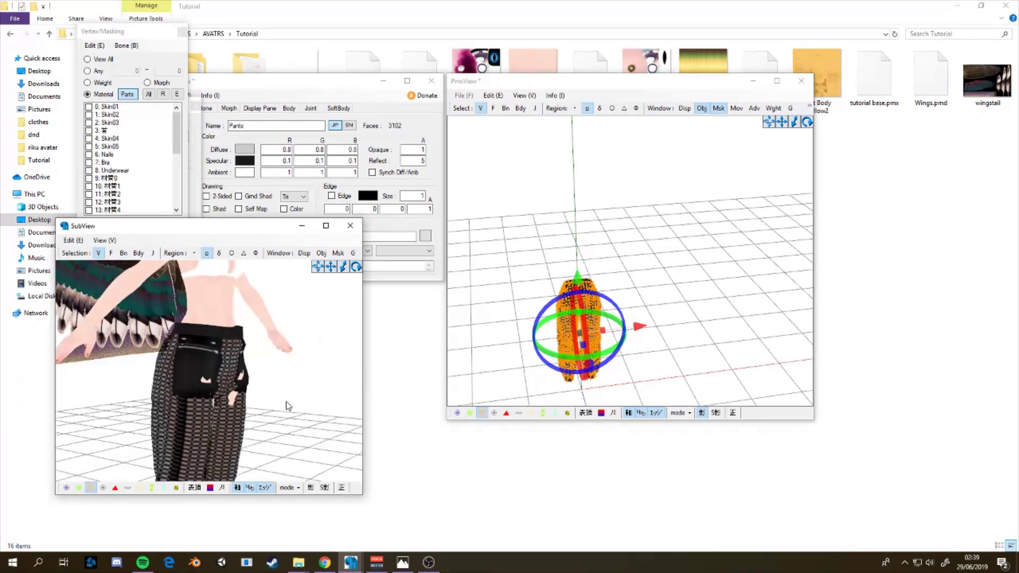
{"action": "right_click_drag", "start_coordinate": [609, 339], "coordinate": [661, 352]}
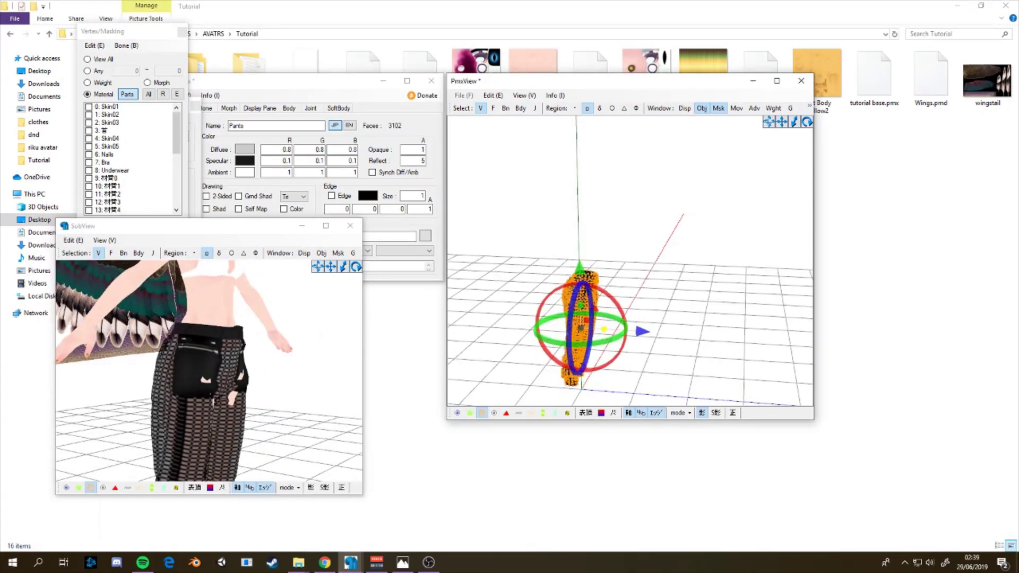
{"action": "right_click_drag", "start_coordinate": [233, 396], "coordinate": [254, 364]}
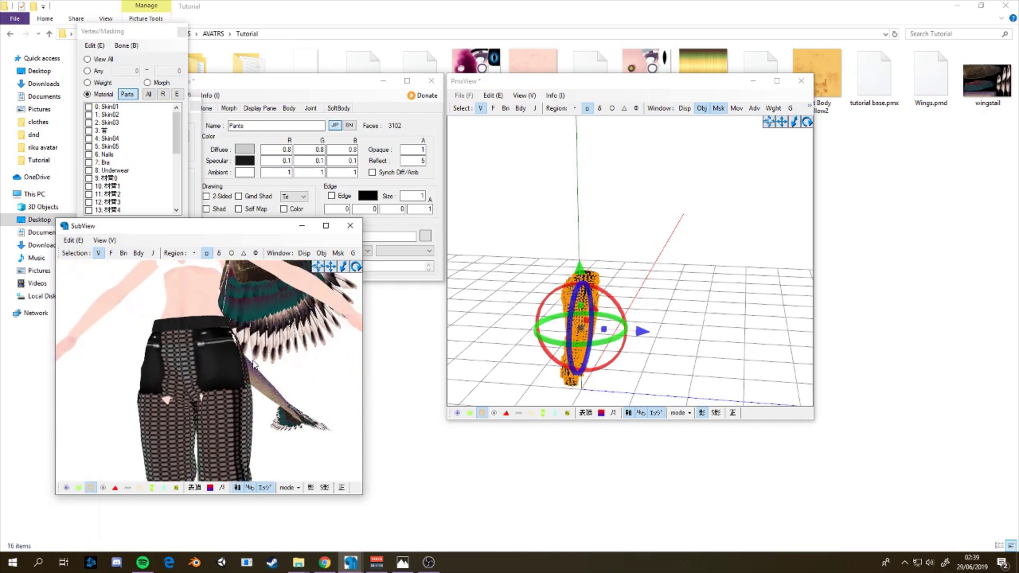
{"action": "right_click_drag", "start_coordinate": [329, 274], "coordinate": [312, 312]}
{"action": "left_click_drag", "start_coordinate": [329, 273], "coordinate": [338, 289]}
{"action": "left_click", "coordinate": [645, 338]}
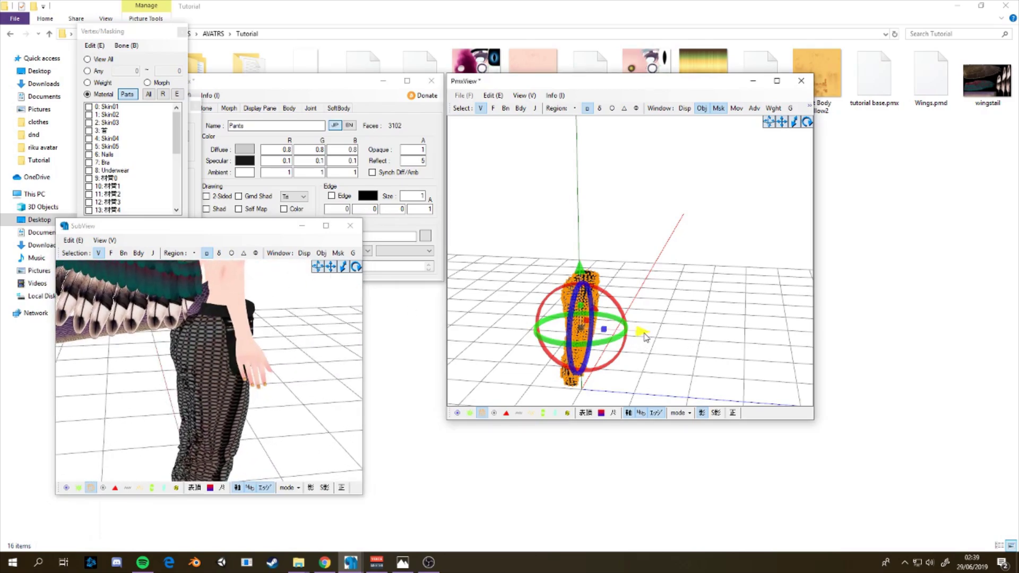
{"action": "left_click_drag", "start_coordinate": [643, 334], "coordinate": [645, 335]}
Thicken the pants slightly front to back to cover skin showing through at the back
{"action": "right_click_drag", "start_coordinate": [265, 388], "coordinate": [242, 399]}
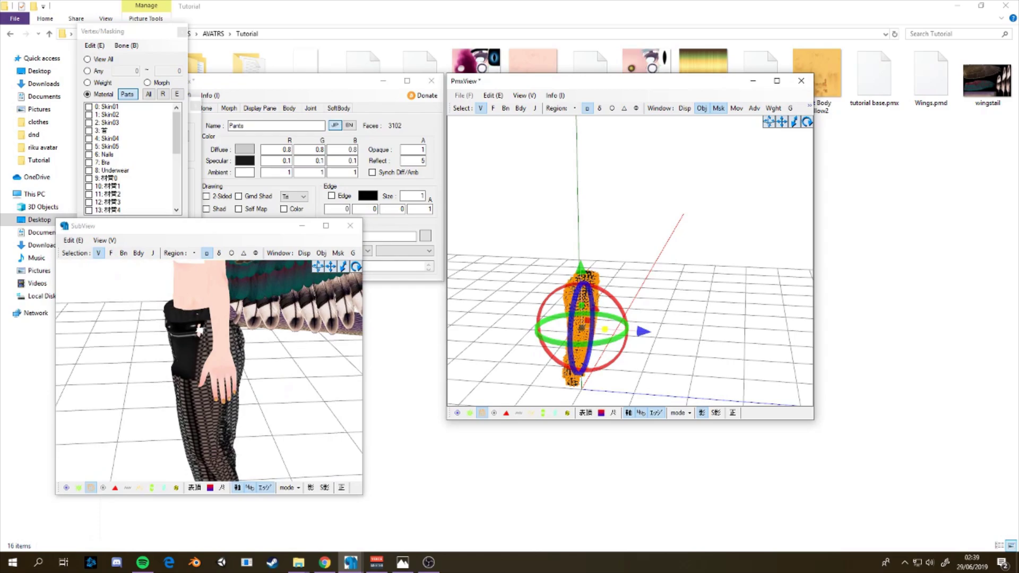
{"action": "right_click_drag", "start_coordinate": [339, 403], "coordinate": [365, 399]}
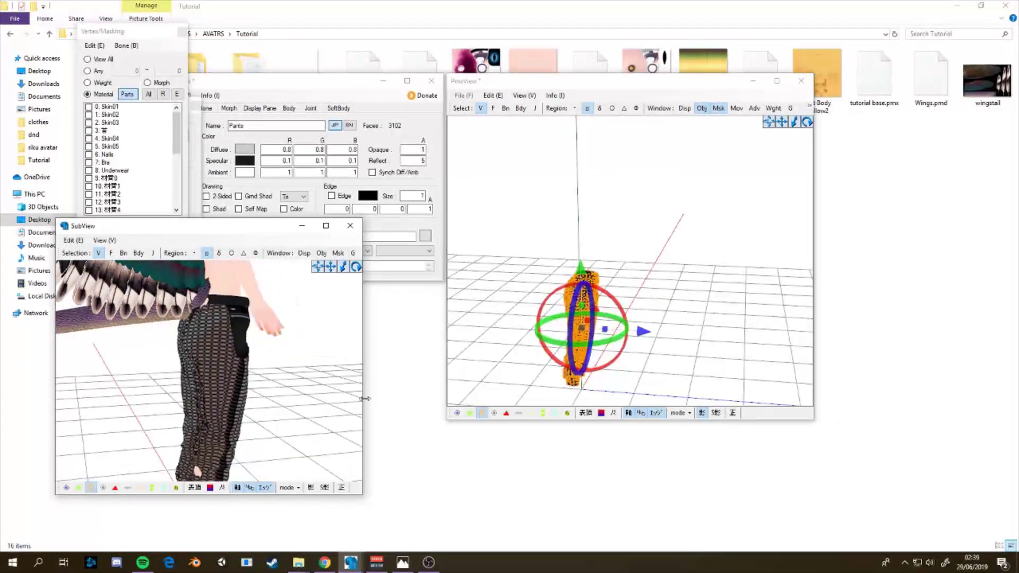
{"action": "left_click", "coordinate": [605, 333]}
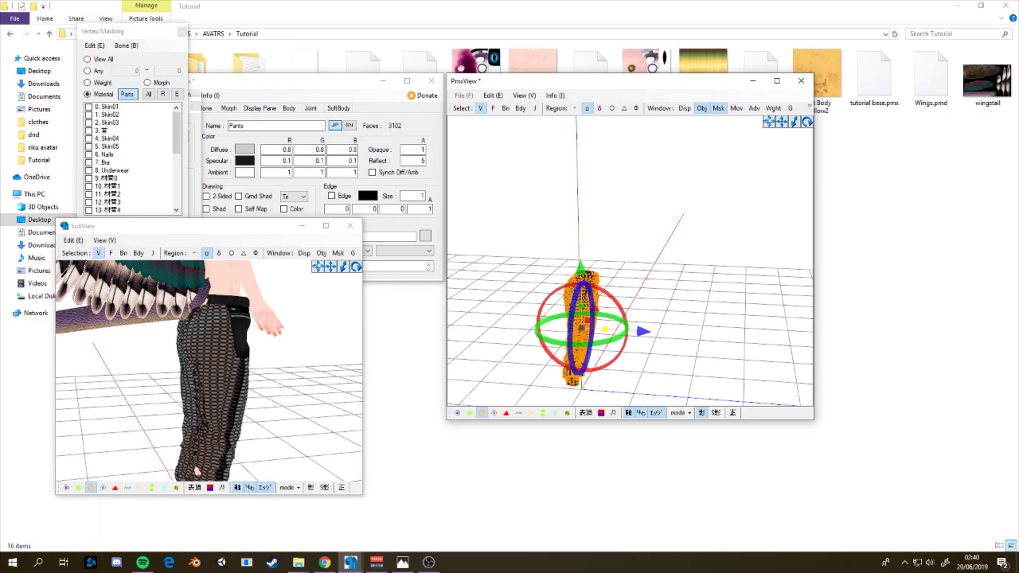
{"action": "right_click_drag", "start_coordinate": [282, 417], "coordinate": [309, 410]}
Fine-tune the pants' forward and backward position, checking the fit from the side and front in the SubView
{"action": "left_click", "coordinate": [642, 338]}
{"action": "left_click_drag", "start_coordinate": [641, 334], "coordinate": [639, 334]}
{"action": "right_click_drag", "start_coordinate": [209, 449], "coordinate": [134, 444]}
{"action": "left_click", "coordinate": [645, 334]}
{"action": "left_click_drag", "start_coordinate": [645, 334], "coordinate": [646, 335]}
{"action": "right_click_drag", "start_coordinate": [213, 424], "coordinate": [258, 344]}
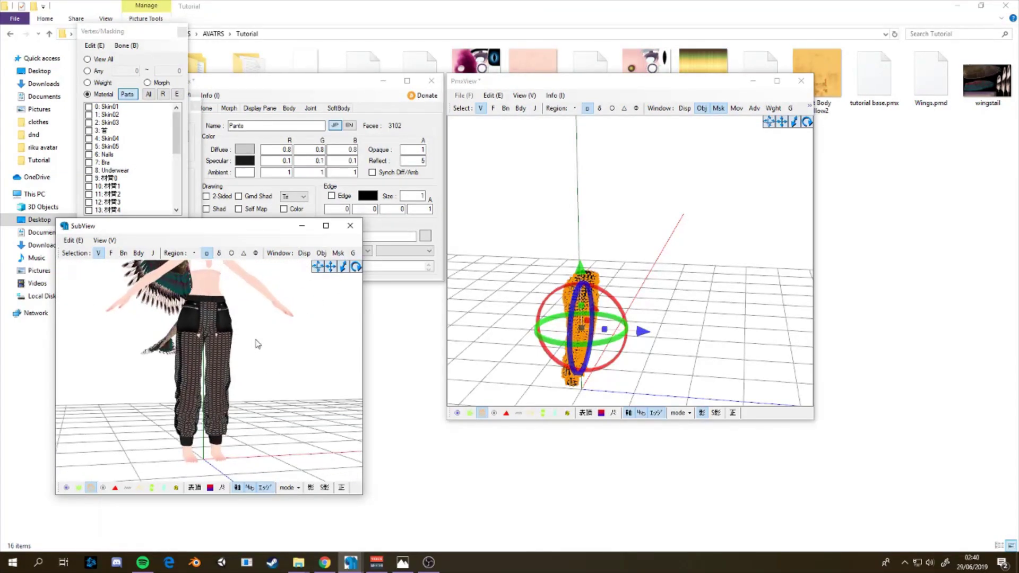
Set the Underwear material's diffuse and ambient colours to black
{"action": "left_click", "coordinate": [344, 89]}
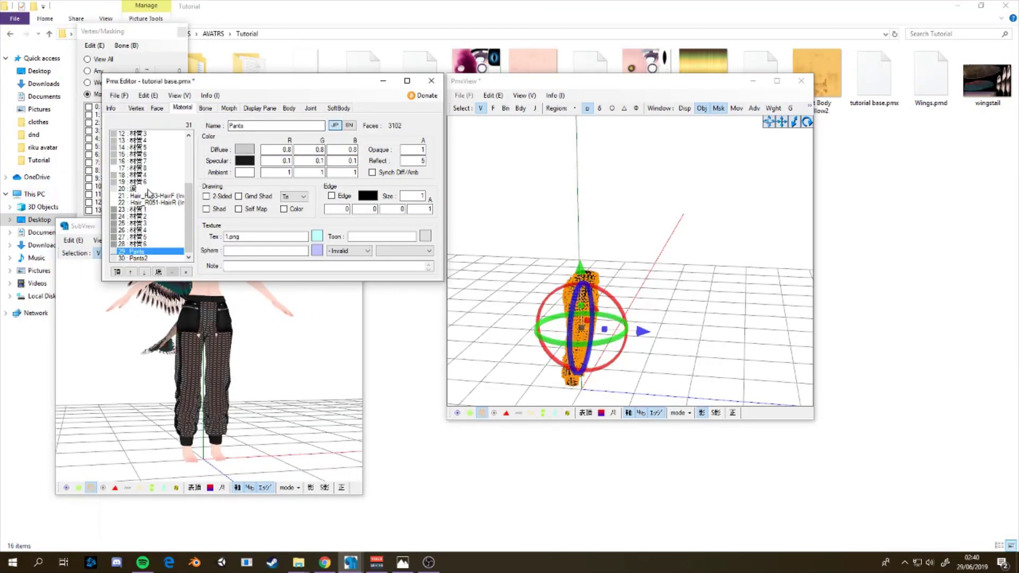
{"action": "scroll", "coordinate": [149, 192], "scroll_direction": "up", "scroll_amount": 4}
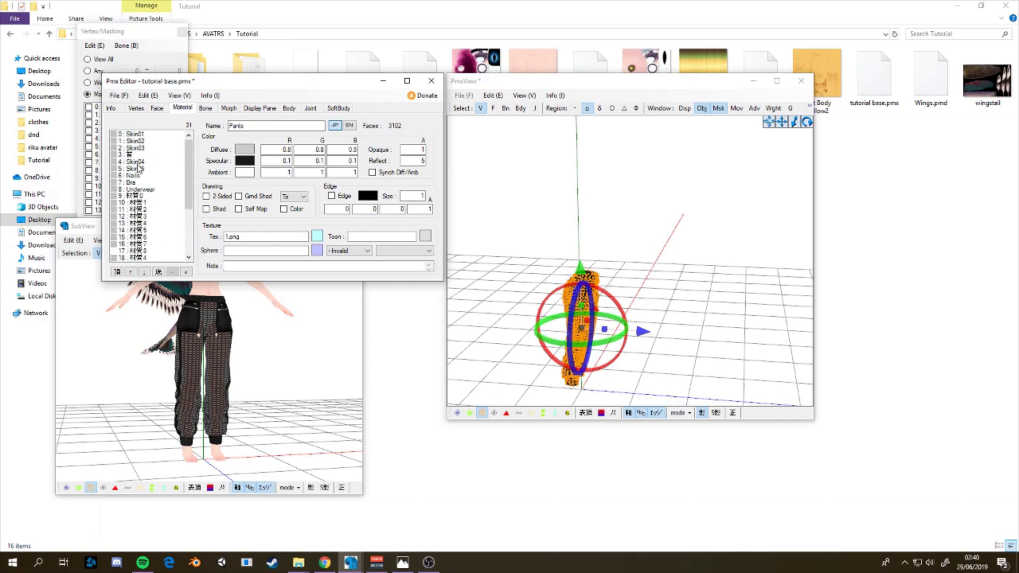
{"action": "left_click", "coordinate": [143, 189]}
{"action": "left_click", "coordinate": [245, 149]}
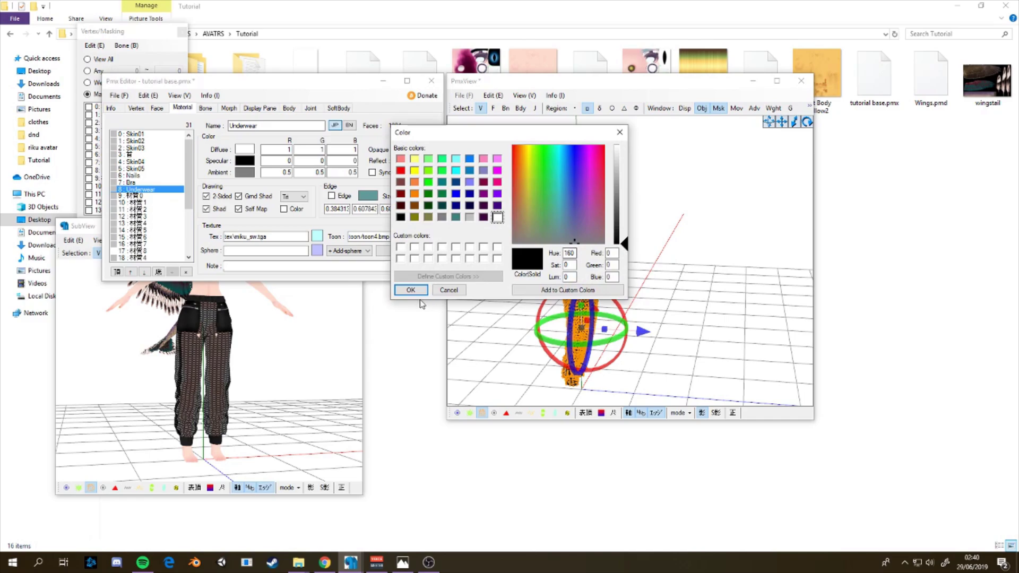
{"action": "left_click", "coordinate": [409, 290]}
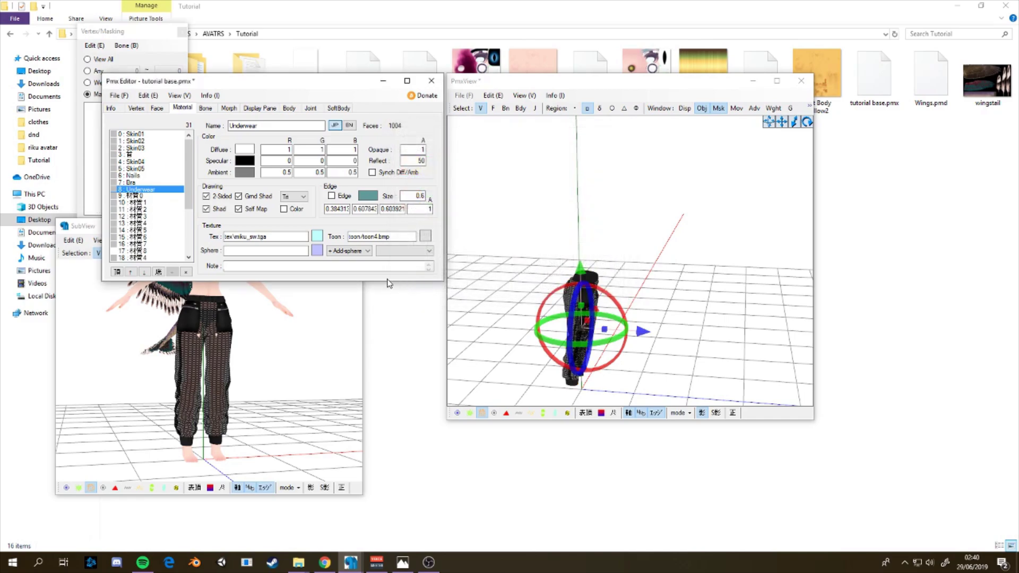
{"action": "left_click", "coordinate": [245, 172]}
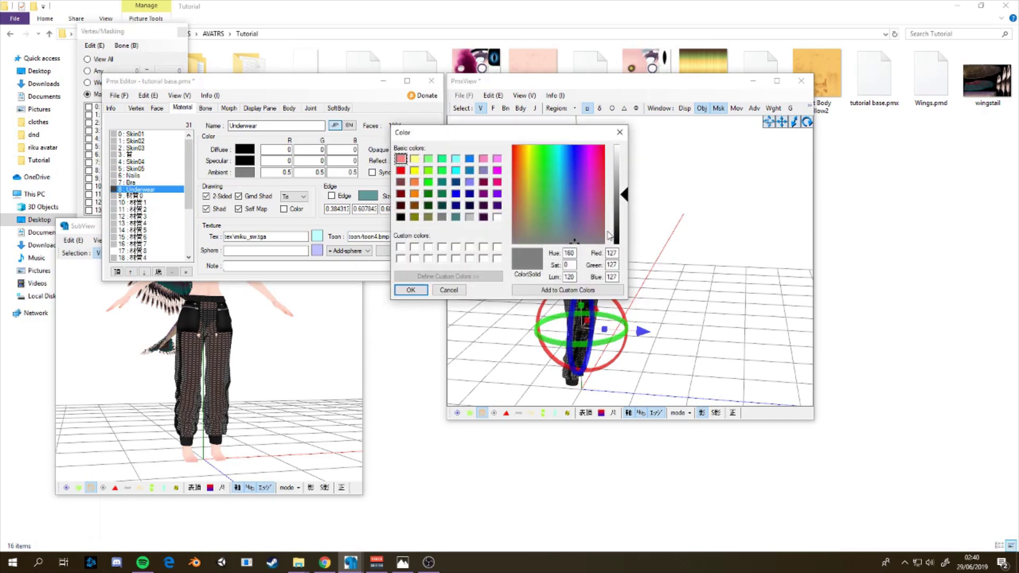
{"action": "left_click", "coordinate": [419, 291]}
Examine the pants on the avatar from the front, side and back in the SubView for skin showing through
{"action": "right_click_drag", "start_coordinate": [223, 350], "coordinate": [454, 372]}
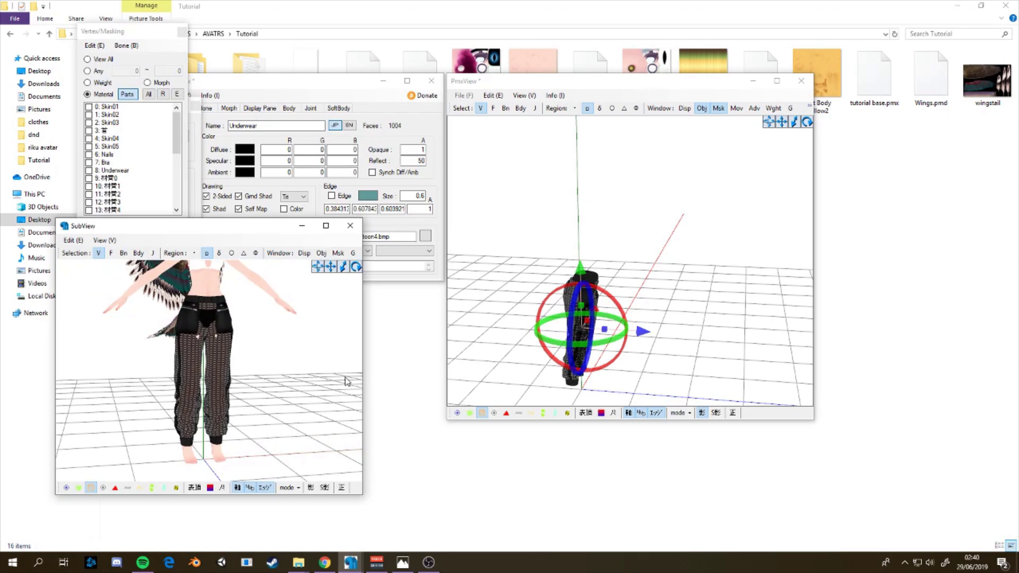
{"action": "right_click_drag", "start_coordinate": [317, 382], "coordinate": [361, 380]}
{"action": "right_click_drag", "start_coordinate": [642, 331], "coordinate": [683, 300]}
{"action": "scroll", "coordinate": [684, 299], "scroll_direction": "up", "scroll_amount": 5}
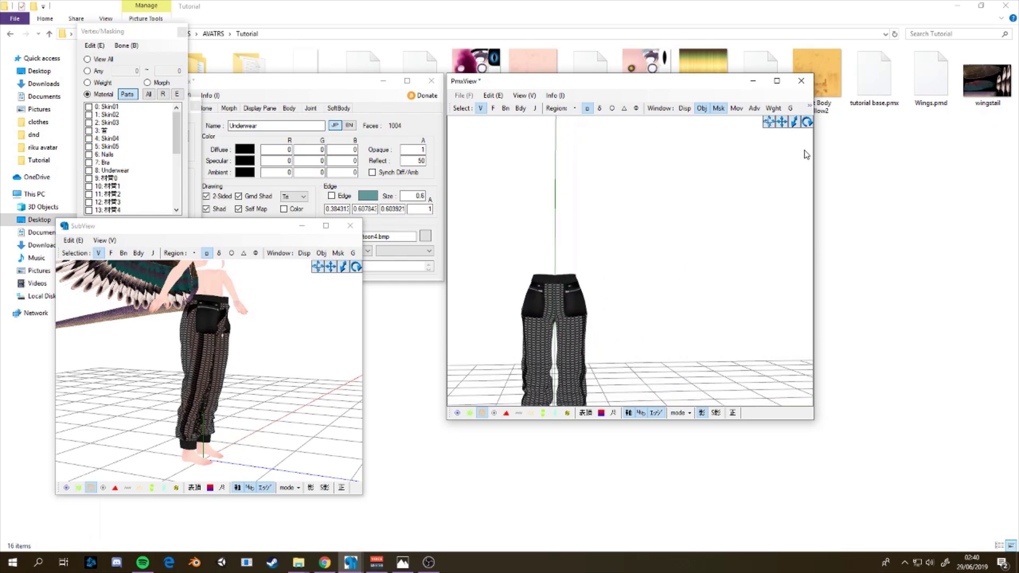
{"action": "middle_click_drag", "start_coordinate": [624, 330], "coordinate": [632, 266]}
{"action": "right_click_drag", "start_coordinate": [241, 409], "coordinate": [410, 413]}
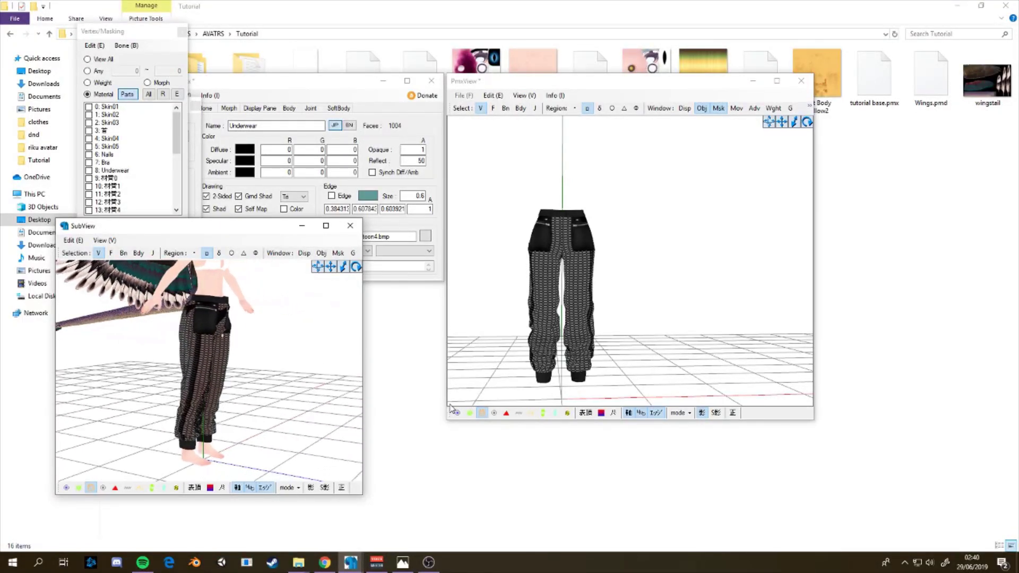
{"action": "scroll", "coordinate": [280, 375], "scroll_direction": "up", "scroll_amount": 5}
{"action": "right_click_drag", "start_coordinate": [266, 364], "coordinate": [246, 277]}
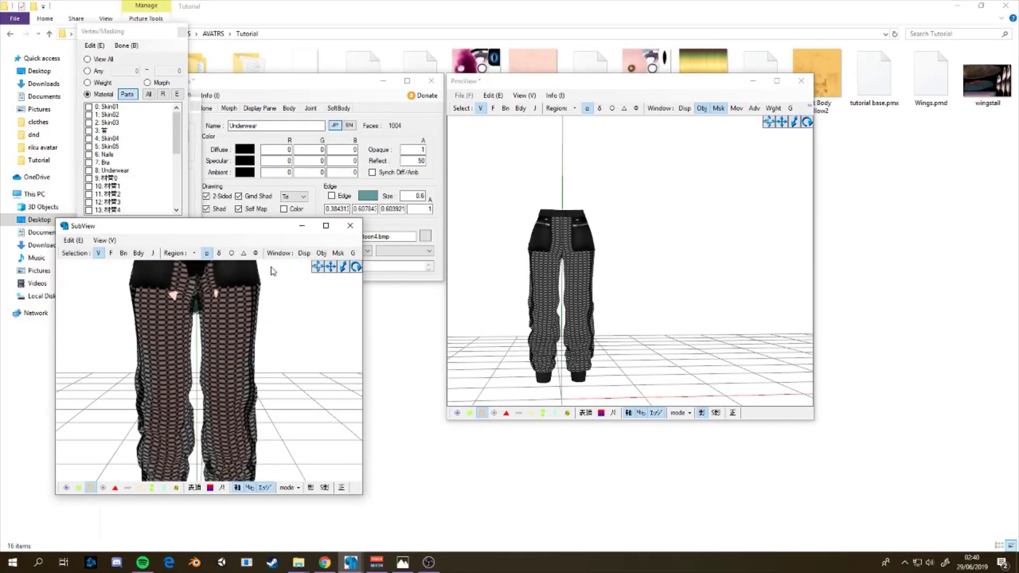
{"action": "right_click_drag", "start_coordinate": [328, 271], "coordinate": [290, 361]}
{"action": "scroll", "coordinate": [199, 369], "scroll_direction": "down", "scroll_amount": 6}
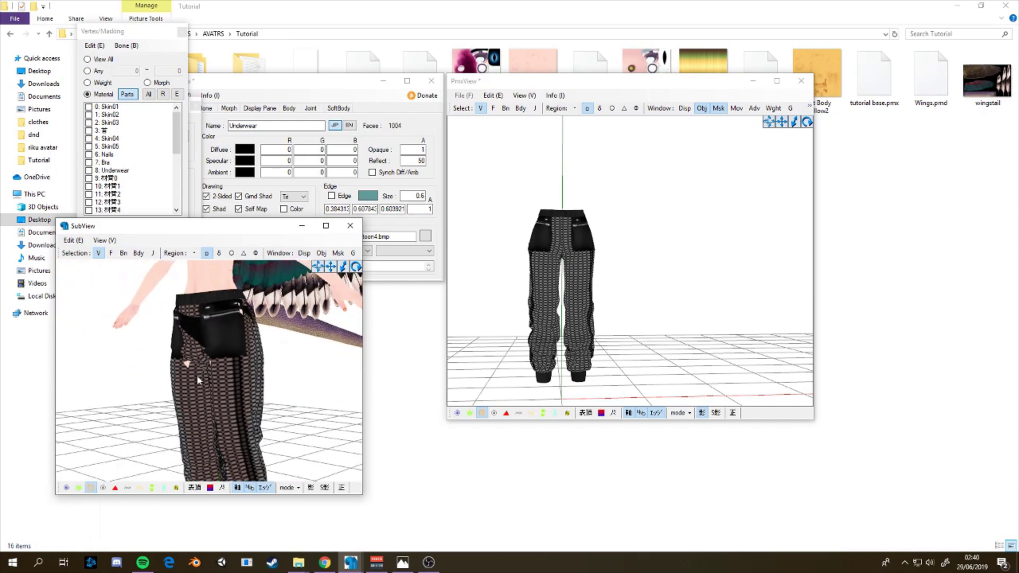
{"action": "right_click_drag", "start_coordinate": [333, 273], "coordinate": [327, 353]}
{"action": "right_click_drag", "start_coordinate": [328, 281], "coordinate": [343, 346]}
{"action": "scroll", "coordinate": [269, 402], "scroll_direction": "down", "scroll_amount": 3}
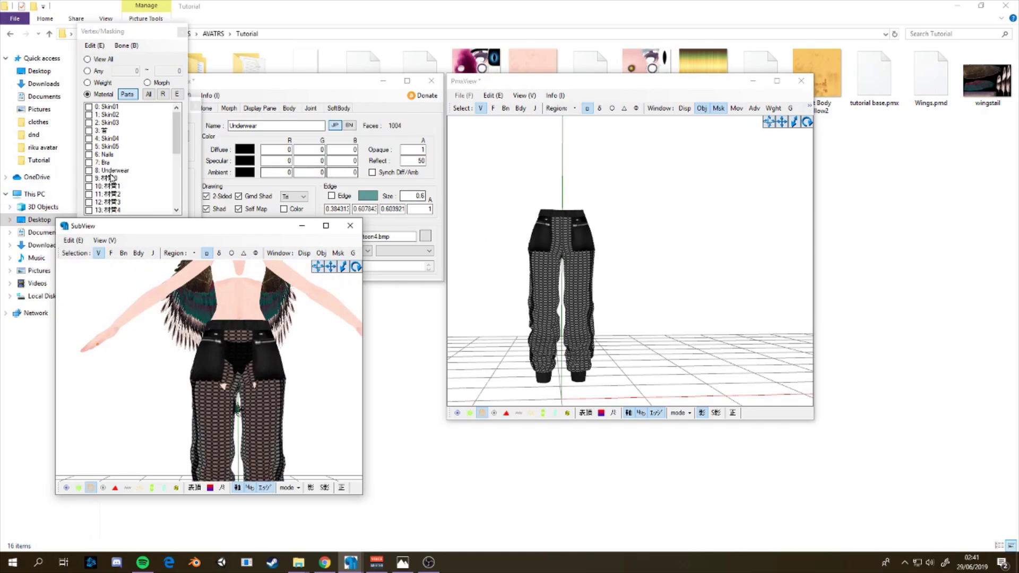
Hide the Pants2 material in the PmxView using the vertex masking list
{"action": "scroll", "coordinate": [110, 177], "scroll_direction": "down", "scroll_amount": 6}
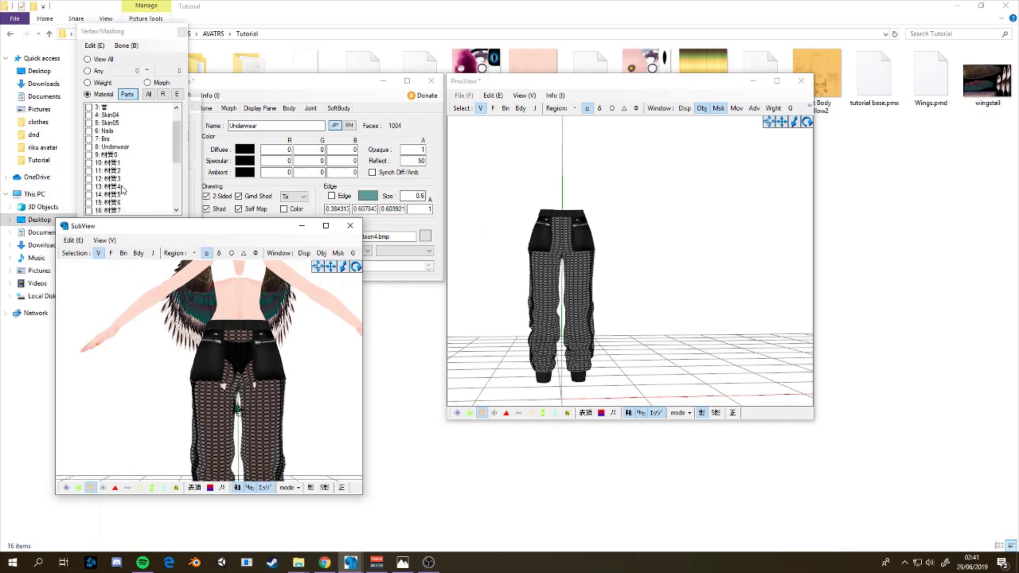
{"action": "left_click", "coordinate": [117, 210]}
{"action": "left_click", "coordinate": [257, 92]}
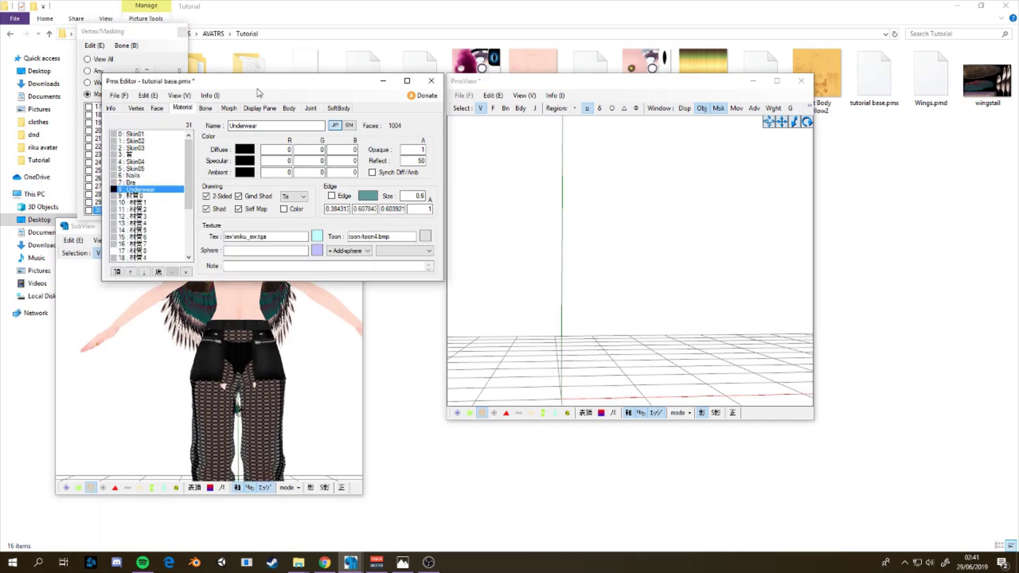
{"action": "left_click", "coordinate": [118, 96]}
{"action": "left_click", "coordinate": [627, 287]}
In File Explorer, move T-Shirt With Puffy Blouse Sleeve Top.pmx and texture 4 from the shirt's folder into the Tutorial folder
{"action": "left_click", "coordinate": [430, 522]}
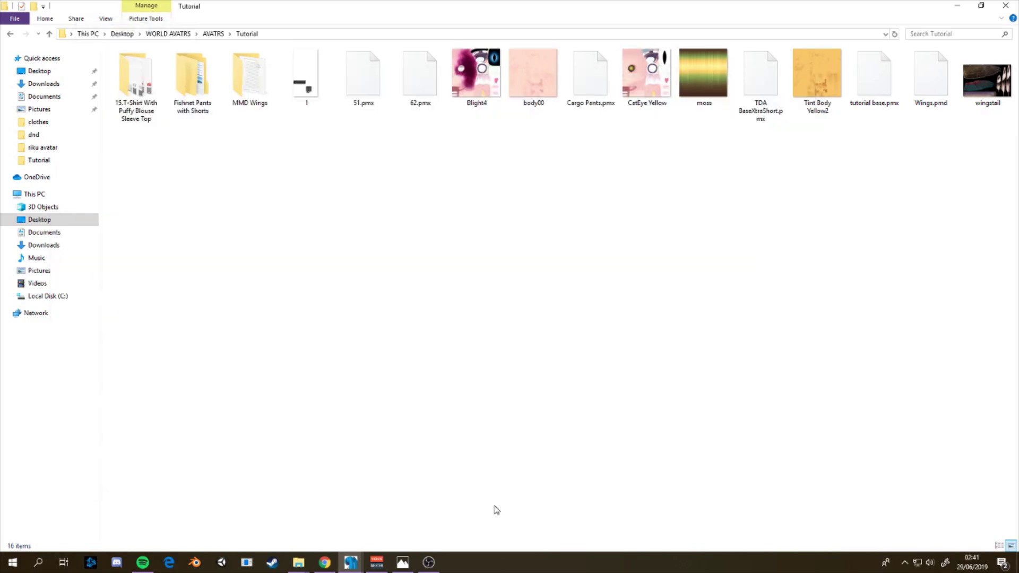
{"action": "double_click", "coordinate": [149, 107]}
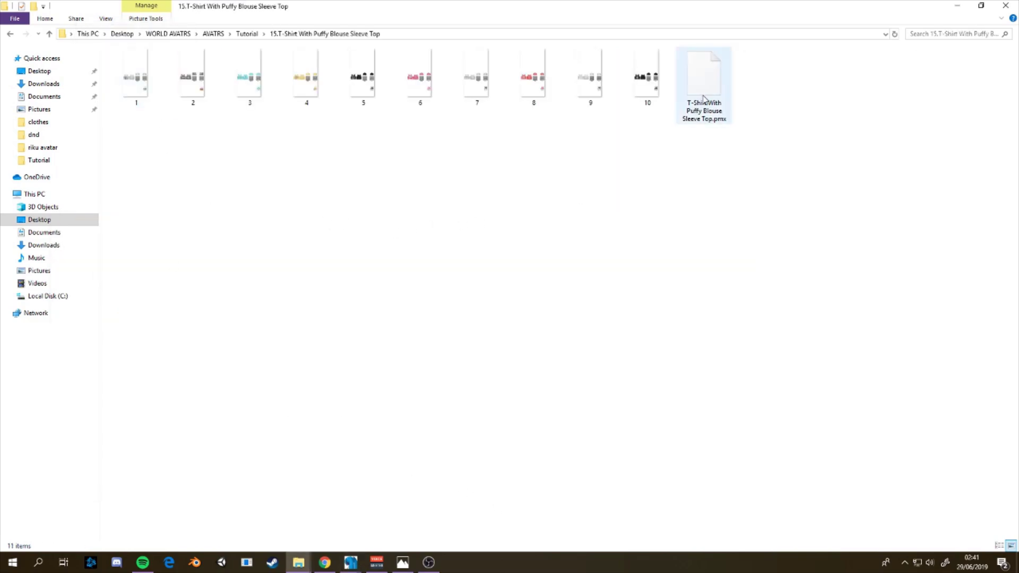
{"action": "left_click_drag", "start_coordinate": [706, 79], "coordinate": [248, 40]}
{"action": "left_click", "coordinate": [248, 35]}
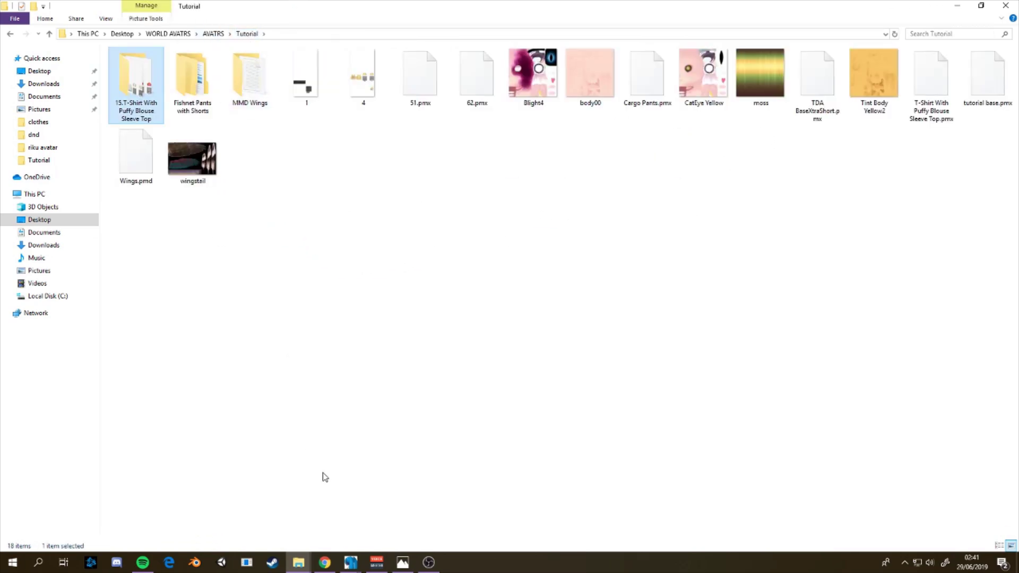
{"action": "mouse_move", "coordinate": [308, 564]}
{"action": "left_click", "coordinate": [348, 542]}
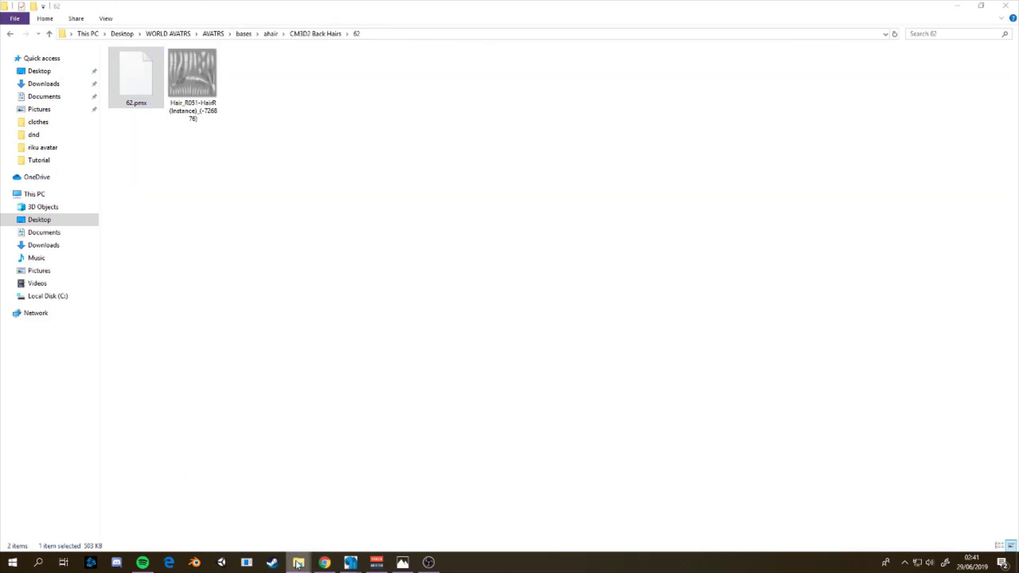
{"action": "left_click", "coordinate": [251, 540]}
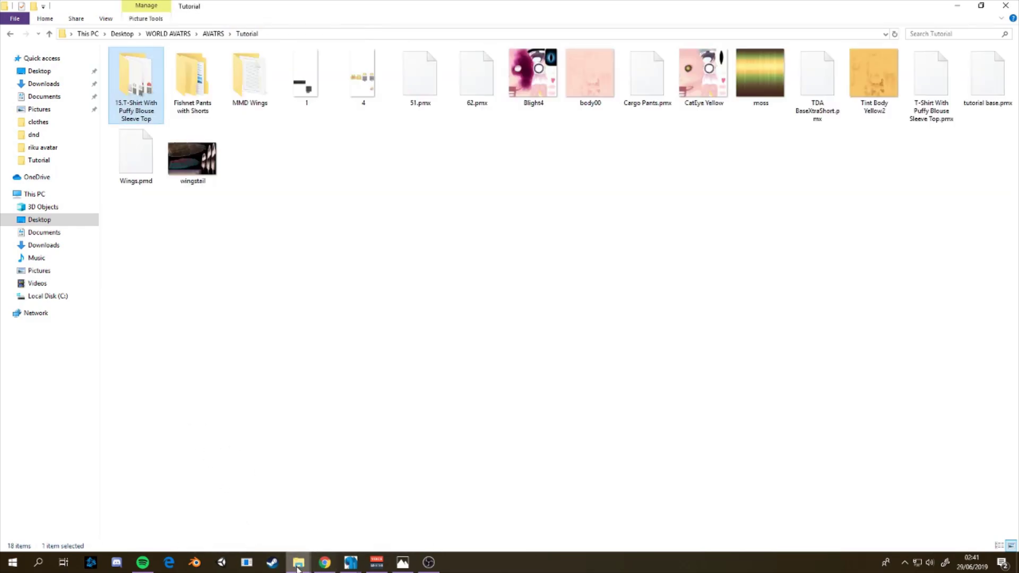
Switch back to PMX Editor and import T-Shirt With Puffy Blouse Sleeve Top.pmx into the current model
{"action": "mouse_move", "coordinate": [353, 564]}
{"action": "left_click", "coordinate": [386, 541]}
{"action": "left_click", "coordinate": [325, 540]}
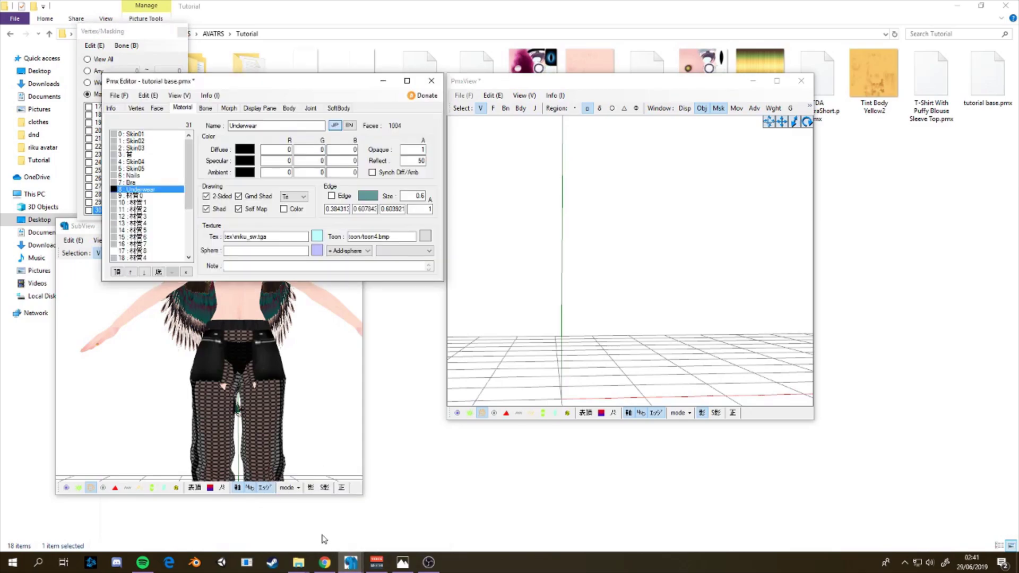
{"action": "left_click", "coordinate": [119, 95]}
{"action": "left_click", "coordinate": [132, 178]}
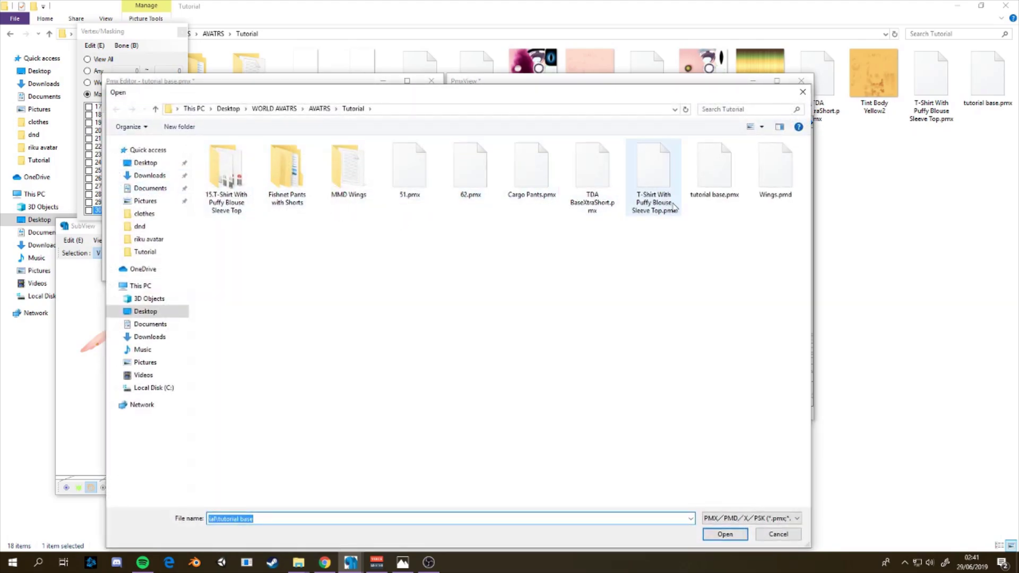
{"action": "left_click", "coordinate": [658, 214]}
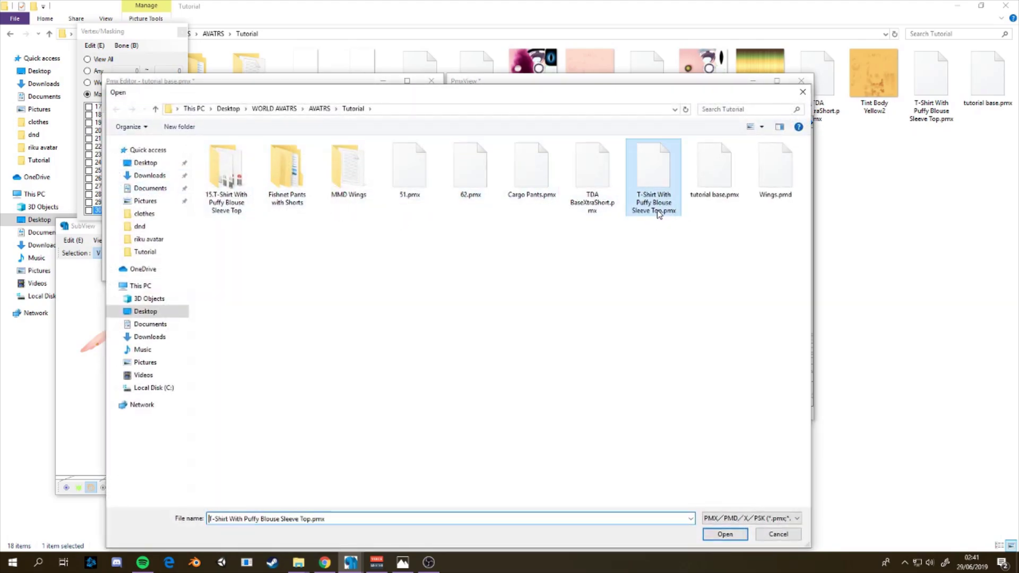
{"action": "left_click", "coordinate": [724, 535]}
{"action": "left_click", "coordinate": [297, 235]}
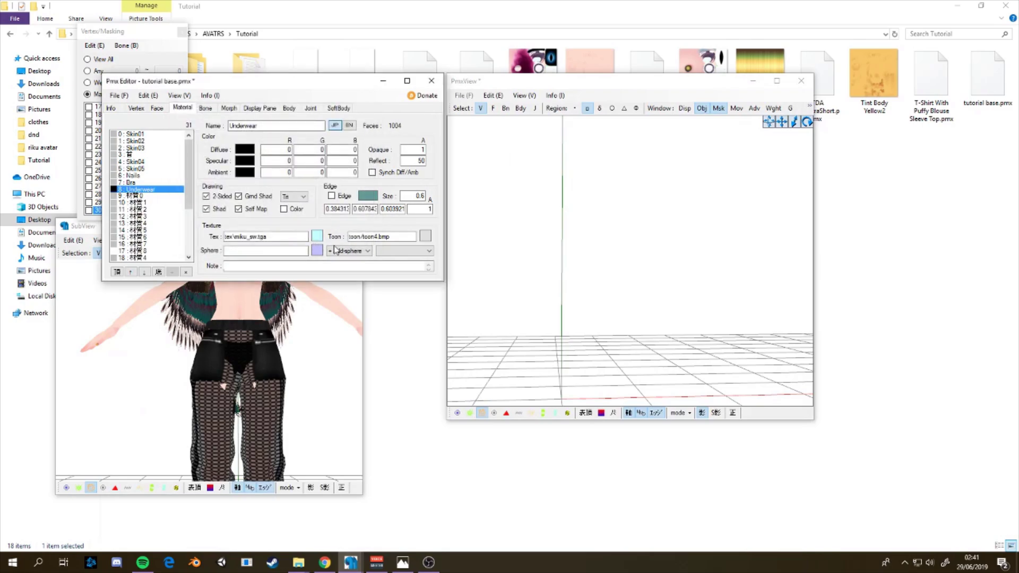
Hide the imported T-Shirt With Puffy Blouse Sleeve Top material in the PmxView
{"action": "mouse_move", "coordinate": [686, 193]}
{"action": "right_mouse_down"}
{"action": "mouse_move", "coordinate": [689, 178]}
{"action": "mouse_move", "coordinate": [681, 189]}
{"action": "right_mouse_up"}
{"action": "scroll", "coordinate": [129, 192], "scroll_direction": "down", "scroll_amount": 6}
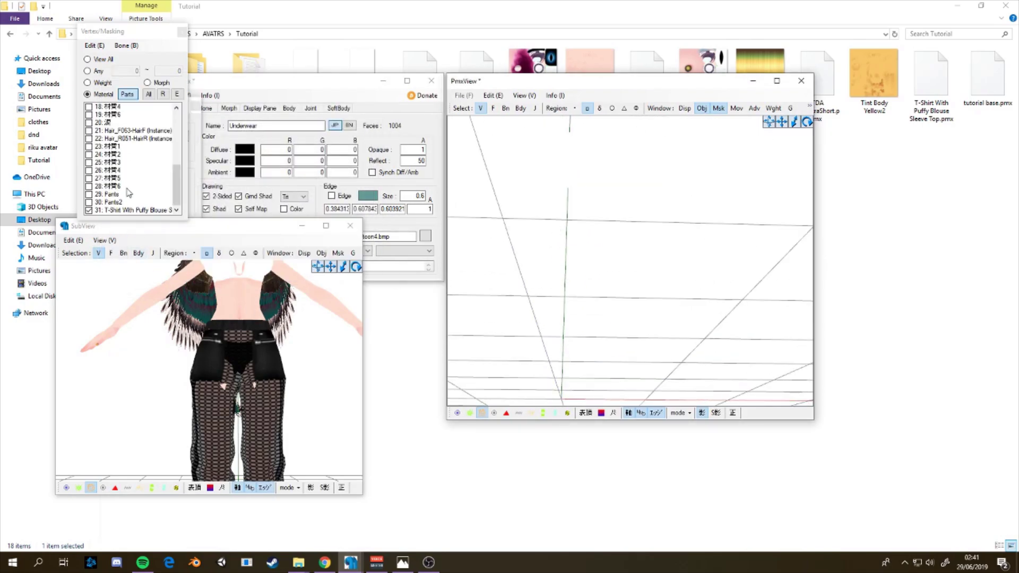
{"action": "left_click", "coordinate": [122, 210]}
Open image 4 from the Tutorial folder in the texture viewer and move the viewer clear of the material list
{"action": "left_click", "coordinate": [302, 87]}
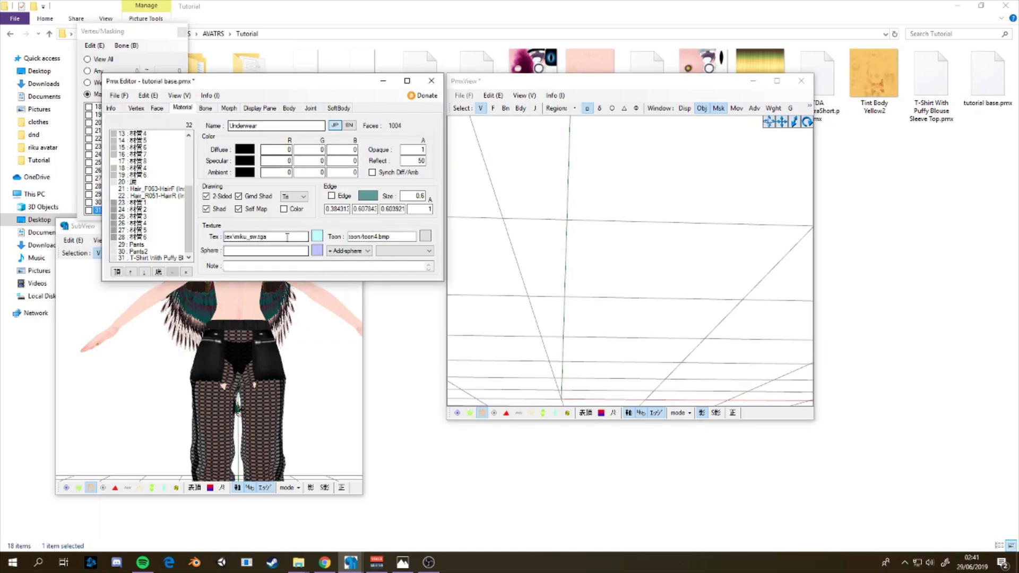
{"action": "left_click", "coordinate": [318, 235]}
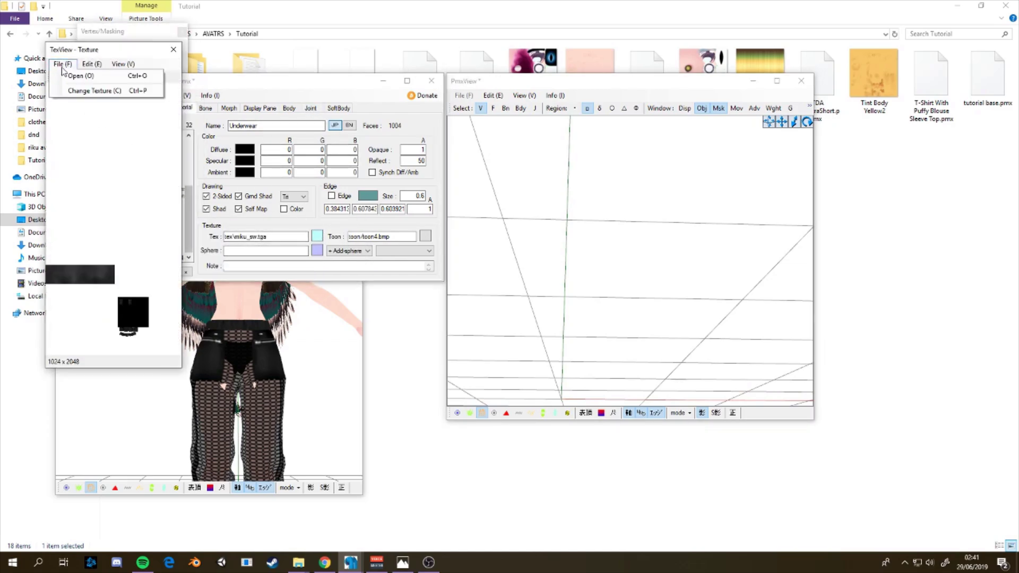
{"action": "left_click", "coordinate": [76, 78]}
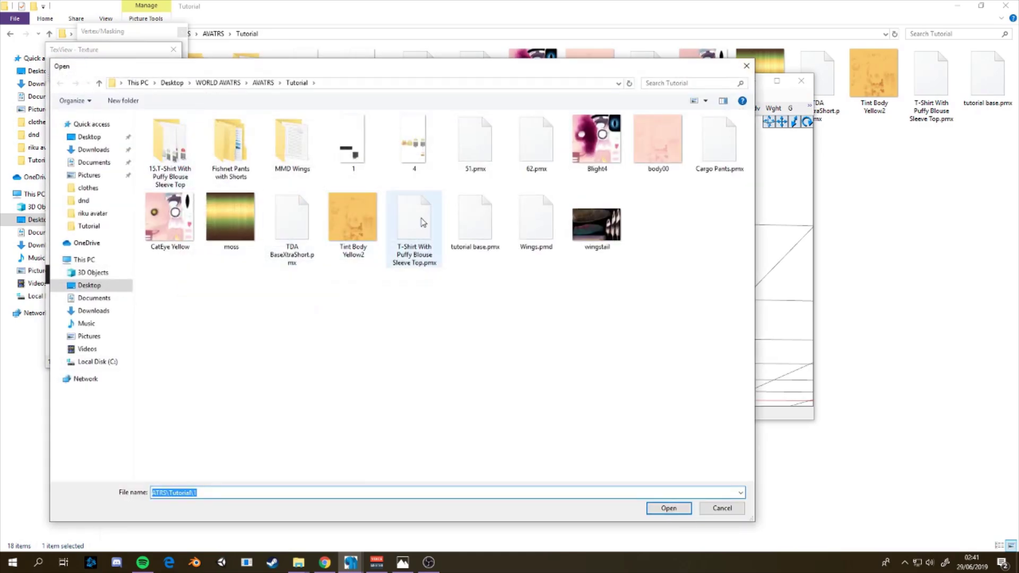
{"action": "left_click", "coordinate": [423, 152]}
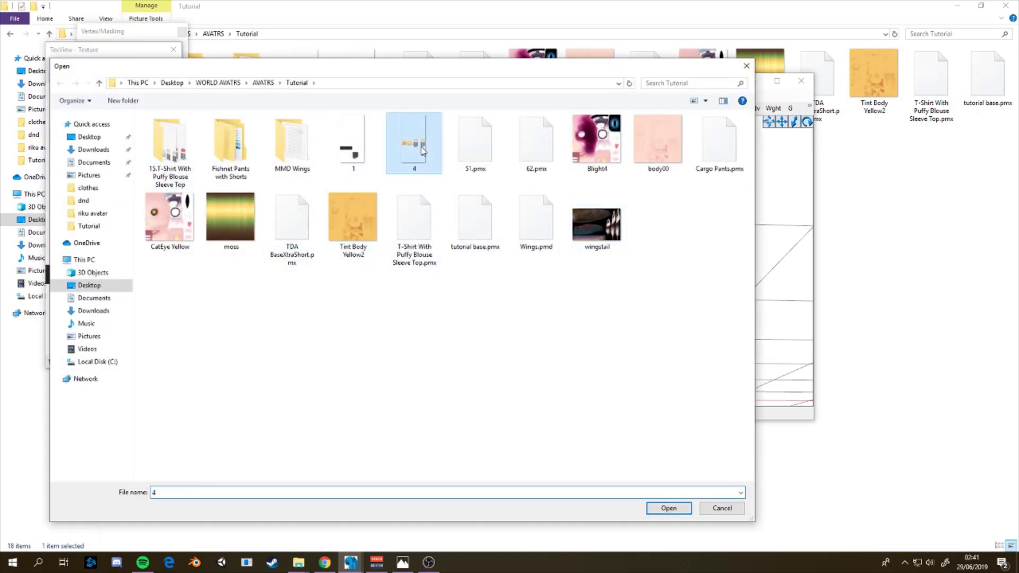
{"action": "left_click", "coordinate": [670, 509]}
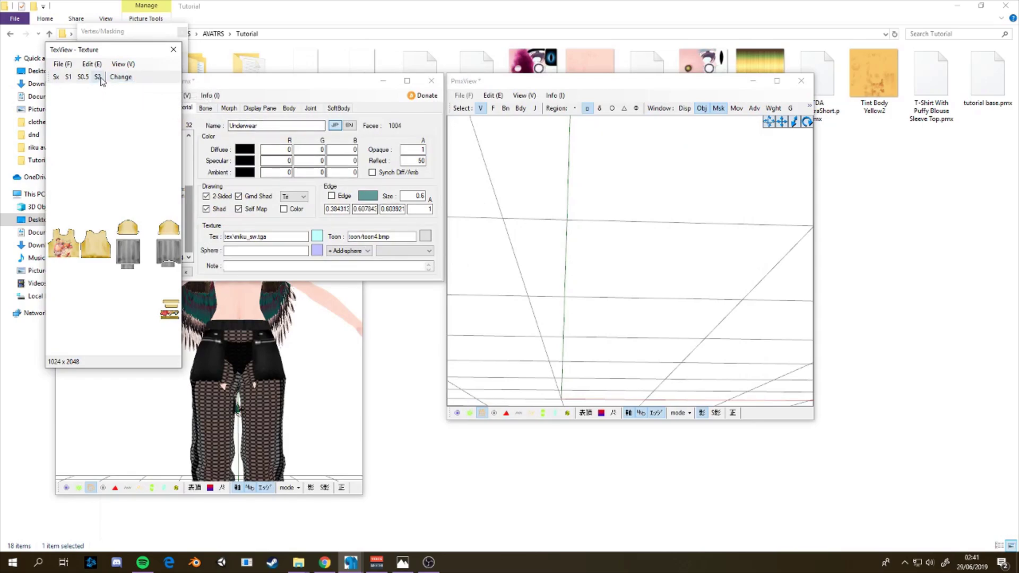
{"action": "left_click_drag", "start_coordinate": [133, 41], "coordinate": [76, 239]}
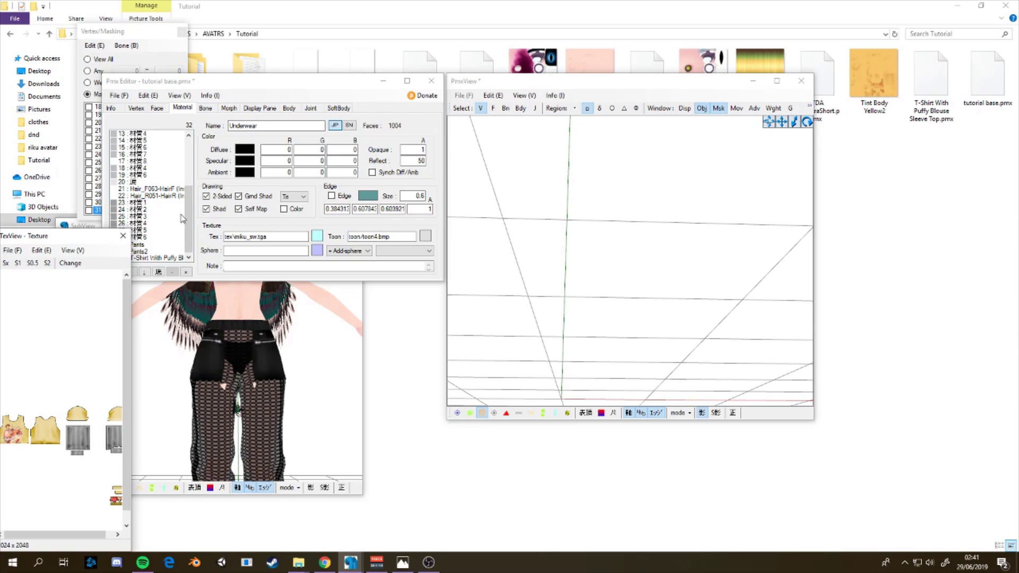
Select the T-Shirt With Puffy Blouse Sleeve Top material for editing
{"action": "left_click", "coordinate": [169, 259]}
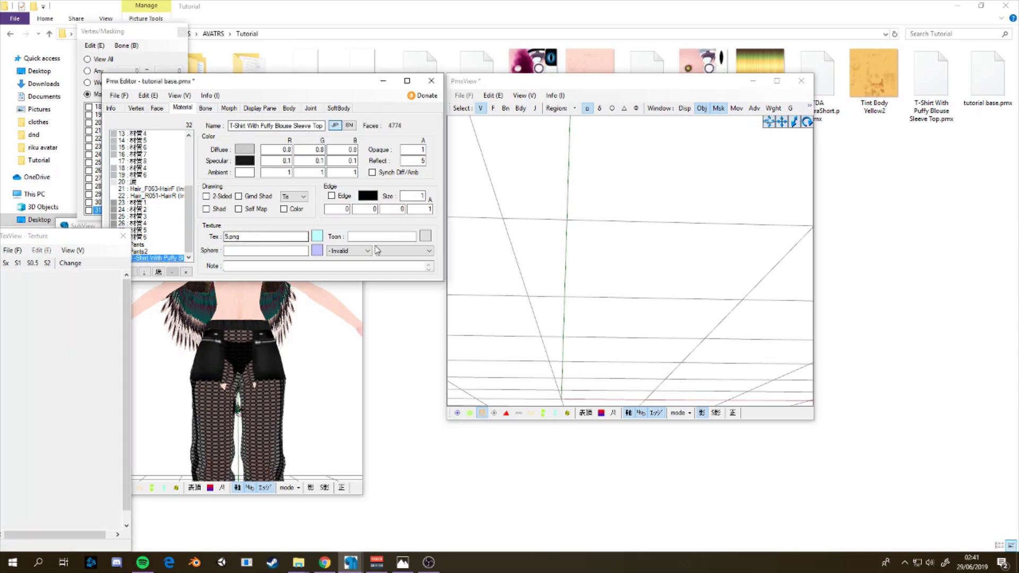
{"action": "left_click", "coordinate": [384, 329]}
{"action": "right_click", "coordinate": [381, 327]}
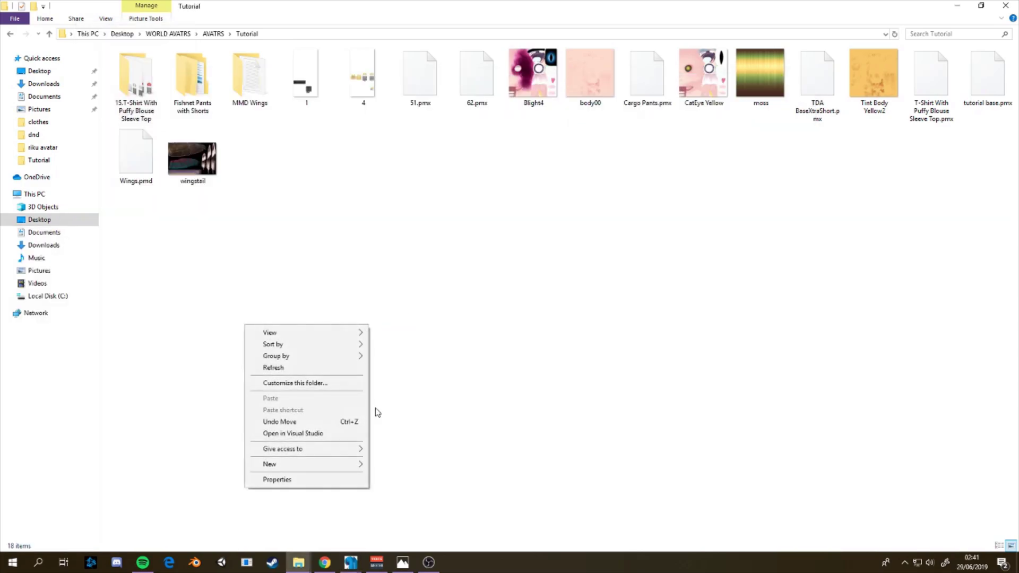
{"action": "left_click", "coordinate": [350, 562]}
{"action": "left_click", "coordinate": [324, 543]}
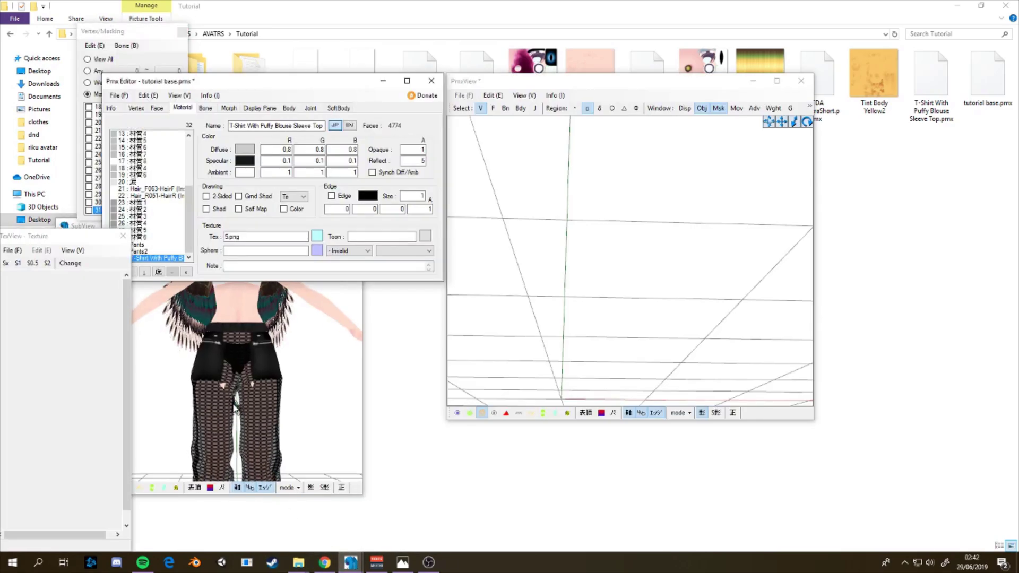
Examine the untextured T-shirt on the avatar from behind in the SubView, then return to its material settings
{"action": "left_click", "coordinate": [249, 377]}
{"action": "left_click_drag", "start_coordinate": [335, 269], "coordinate": [335, 271]}
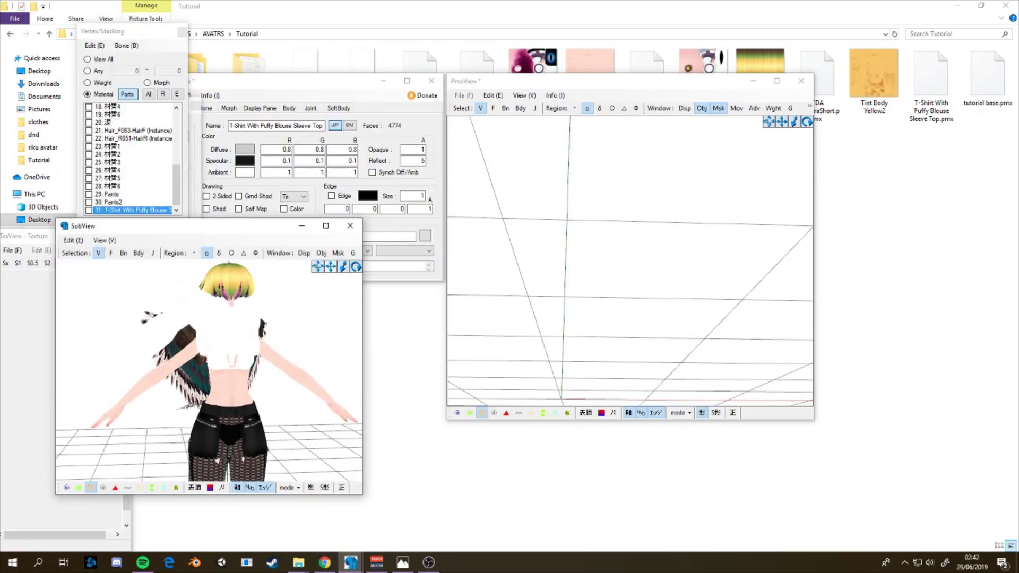
{"action": "right_click_drag", "start_coordinate": [257, 343], "coordinate": [237, 341]}
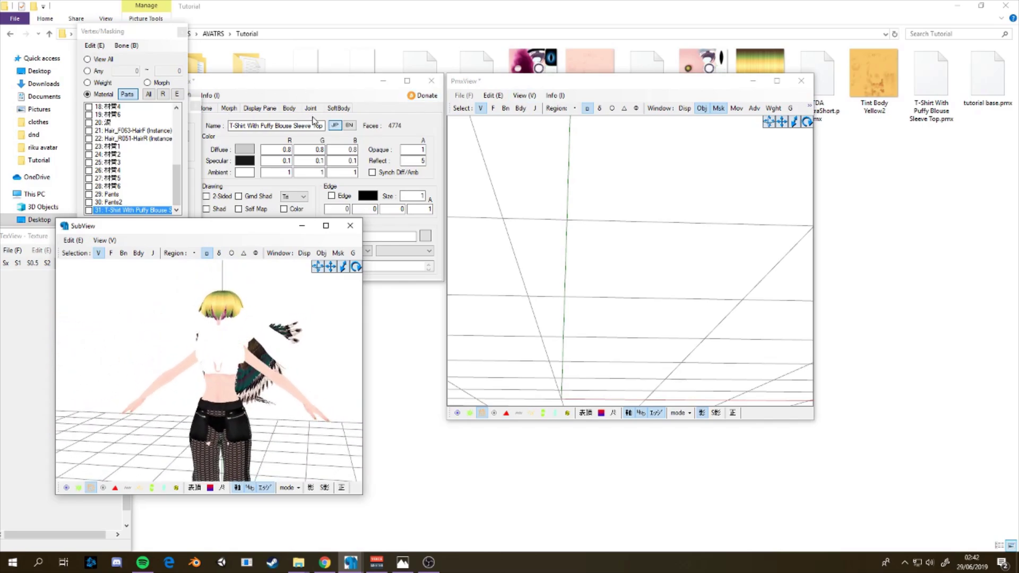
{"action": "left_click", "coordinate": [301, 101]}
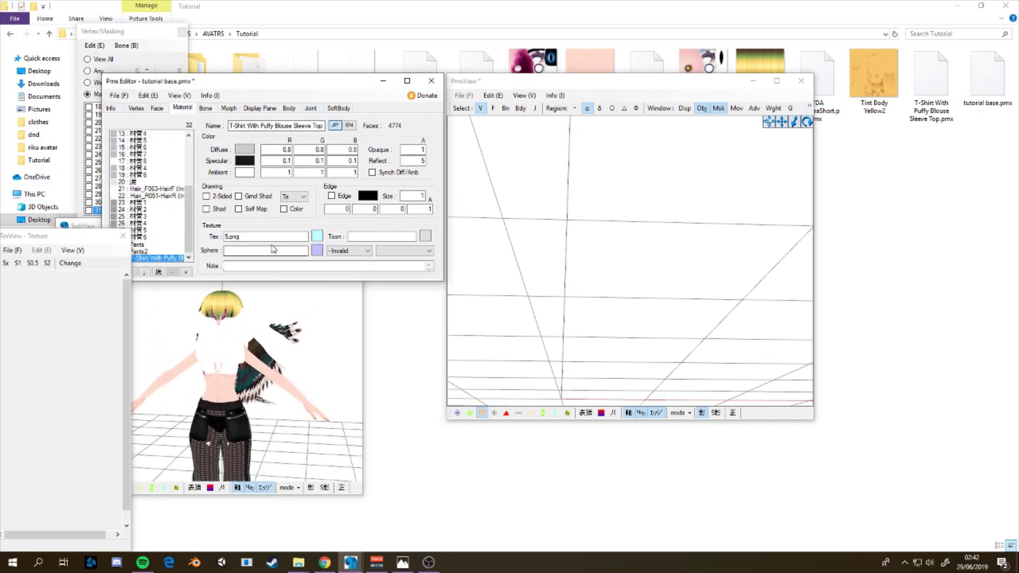
Load image 4 from the Tutorial folder in the texture viewer and apply it to the T-Shirt With Puffy Blouse Sleeve Top material
{"action": "left_click", "coordinate": [317, 239]}
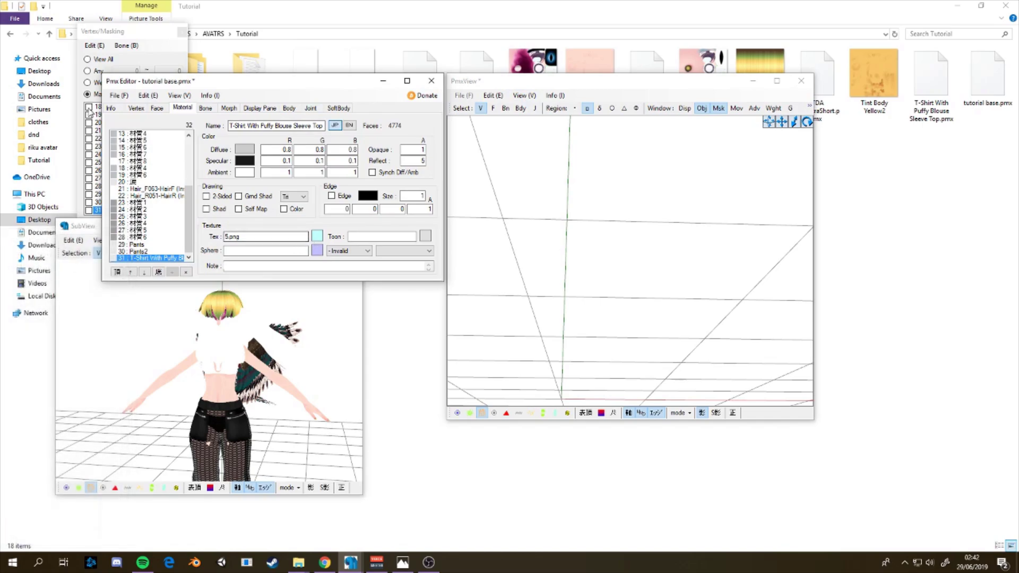
{"action": "left_click", "coordinate": [318, 238]}
{"action": "left_click", "coordinate": [10, 250]}
{"action": "left_click", "coordinate": [11, 250]}
{"action": "left_click", "coordinate": [27, 262]}
{"action": "left_click", "coordinate": [366, 172]}
{"action": "left_click", "coordinate": [622, 534]}
{"action": "left_click", "coordinate": [70, 262]}
{"action": "left_click", "coordinate": [528, 319]}
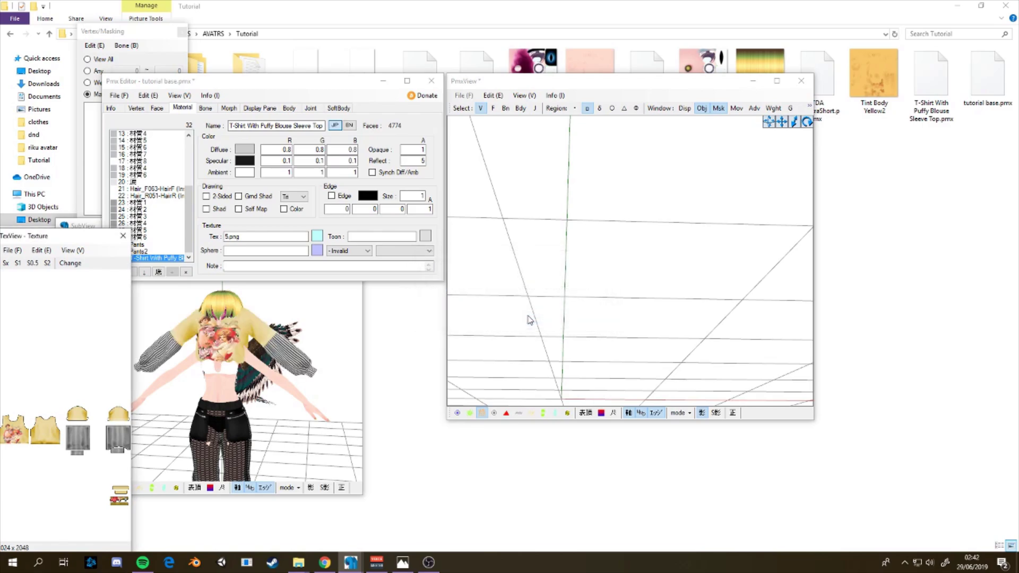
Show only the T-Shirt With Puffy Blouse Sleeve Top material in the PmxView through the vertex masking list
{"action": "left_click", "coordinate": [297, 372]}
{"action": "scroll", "coordinate": [662, 223], "scroll_direction": "down", "scroll_amount": 5}
{"action": "left_click", "coordinate": [706, 189]}
{"action": "left_click_drag", "start_coordinate": [780, 123], "coordinate": [794, 178]}
{"action": "scroll", "coordinate": [656, 204], "scroll_direction": "down", "scroll_amount": 3}
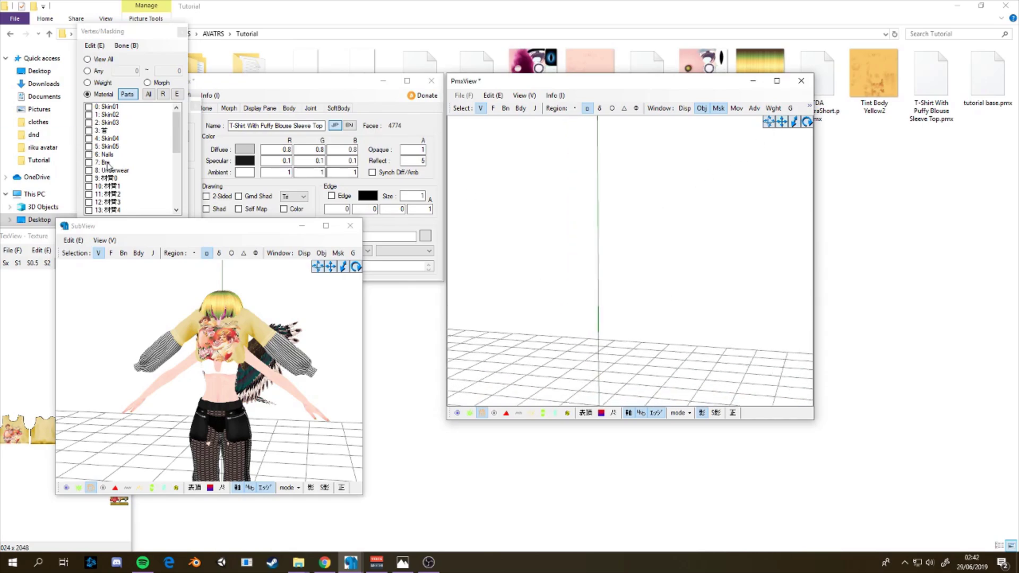
{"action": "scroll", "coordinate": [106, 163], "scroll_direction": "down", "scroll_amount": 6}
{"action": "left_click", "coordinate": [119, 210]}
{"action": "scroll", "coordinate": [641, 178], "scroll_direction": "up", "scroll_amount": 3}
{"action": "scroll", "coordinate": [610, 276], "scroll_direction": "up", "scroll_amount": 3}
Select all vertices of the T-shirt and move it down onto the avatar's torso
{"action": "middle_click_drag", "start_coordinate": [578, 305], "coordinate": [615, 254]}
{"action": "right_click_drag", "start_coordinate": [227, 360], "coordinate": [436, 356]}
{"action": "left_click_drag", "start_coordinate": [481, 221], "coordinate": [668, 324]}
{"action": "left_click_drag", "start_coordinate": [614, 236], "coordinate": [616, 272]}
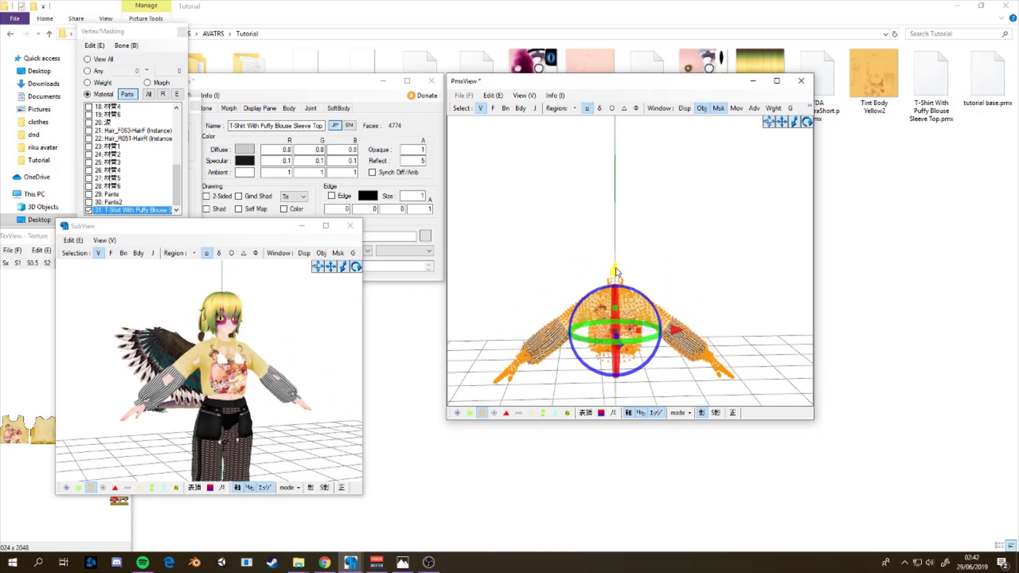
Narrow the T-shirt slightly across its width and raise it a little so it covers the bra
{"action": "right_click_drag", "start_coordinate": [324, 387], "coordinate": [80, 382]}
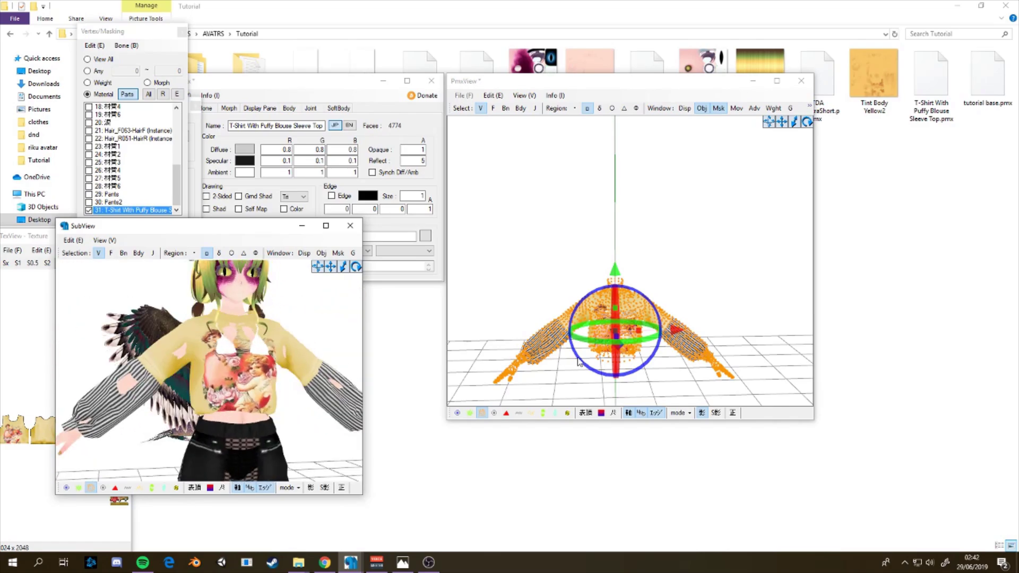
{"action": "left_click_drag", "start_coordinate": [638, 330], "coordinate": [629, 329]}
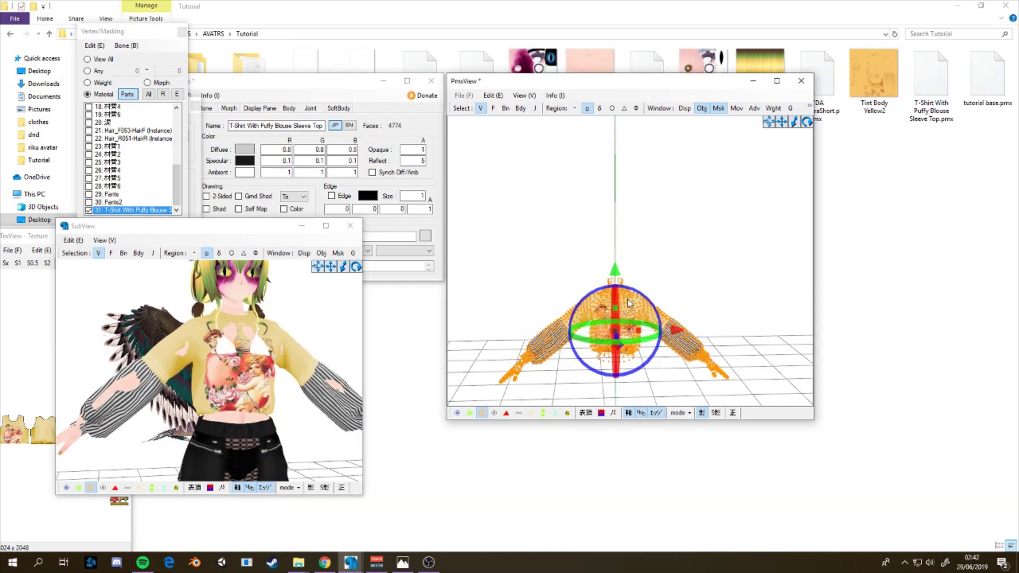
{"action": "left_click_drag", "start_coordinate": [616, 276], "coordinate": [614, 308]}
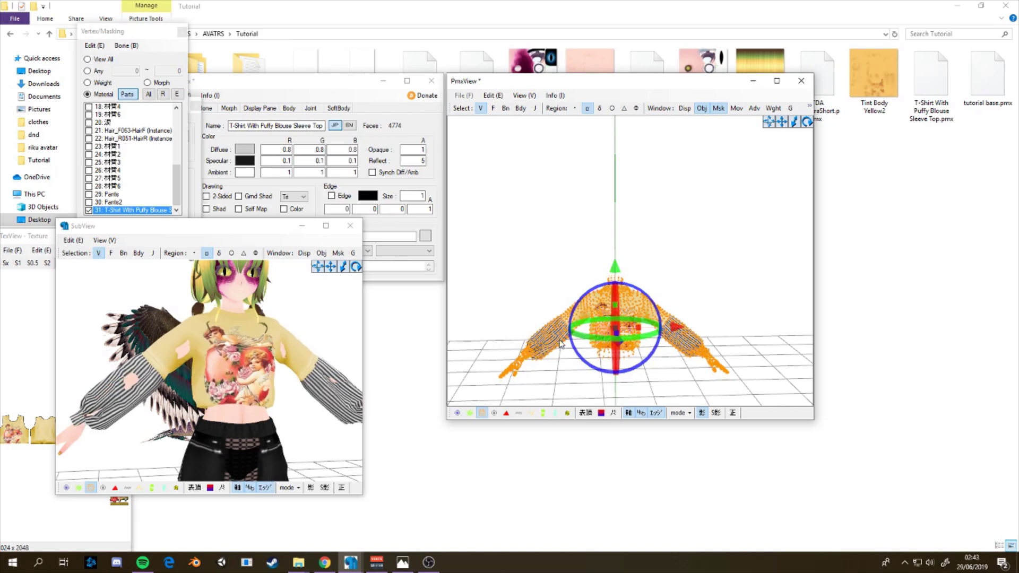
Examine the fit of the T-shirt on the avatar from the side and the front
{"action": "left_click", "coordinate": [492, 94]}
{"action": "left_click", "coordinate": [507, 141]}
{"action": "right_click_drag", "start_coordinate": [220, 383], "coordinate": [235, 411]}
{"action": "right_click_drag", "start_coordinate": [745, 333], "coordinate": [570, 349]}
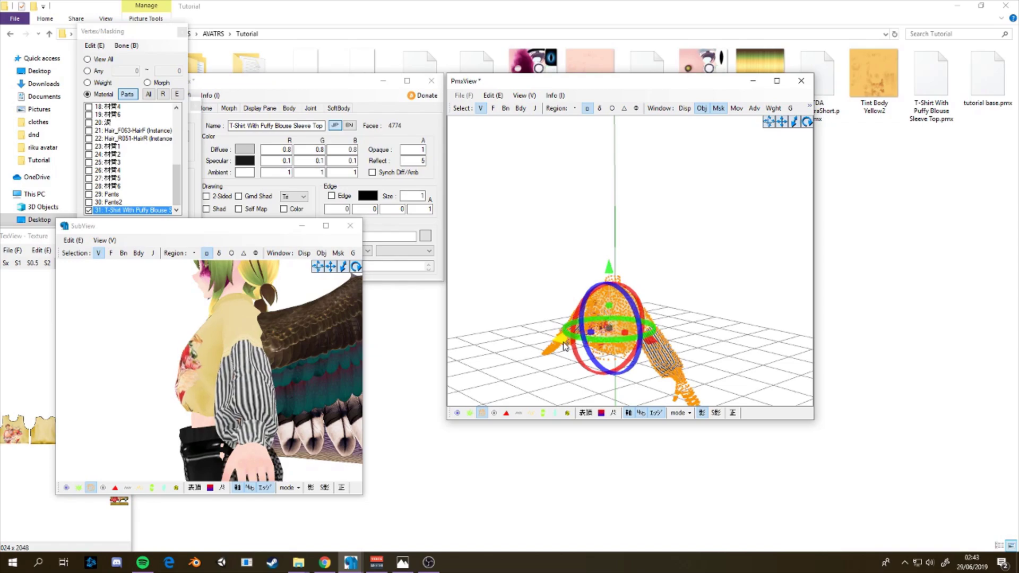
{"action": "right_click_drag", "start_coordinate": [293, 386], "coordinate": [313, 360]}
{"action": "scroll", "coordinate": [338, 272], "scroll_direction": "up", "scroll_amount": 3}
{"action": "right_click_drag", "start_coordinate": [338, 272], "coordinate": [267, 304]}
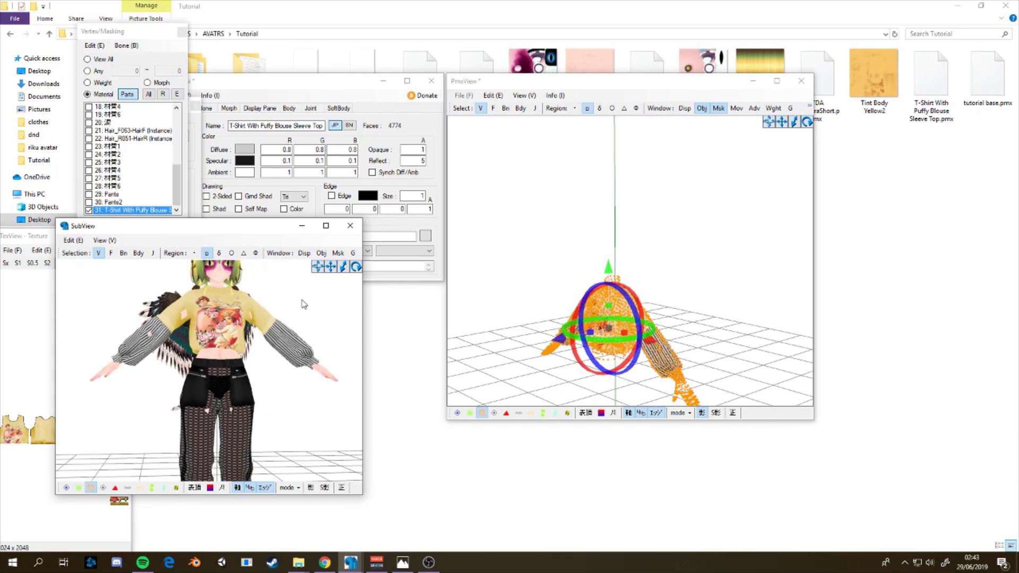
Fine-tune the T-shirt's height and width on the torso while checking the fit from several angles
{"action": "left_click", "coordinate": [609, 274]}
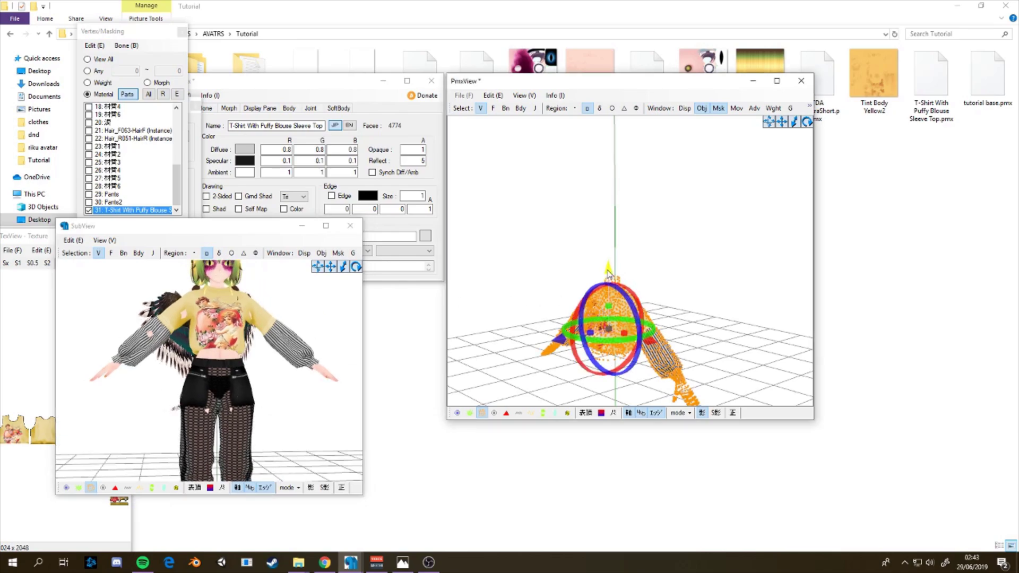
{"action": "right_click_drag", "start_coordinate": [340, 366], "coordinate": [265, 383]}
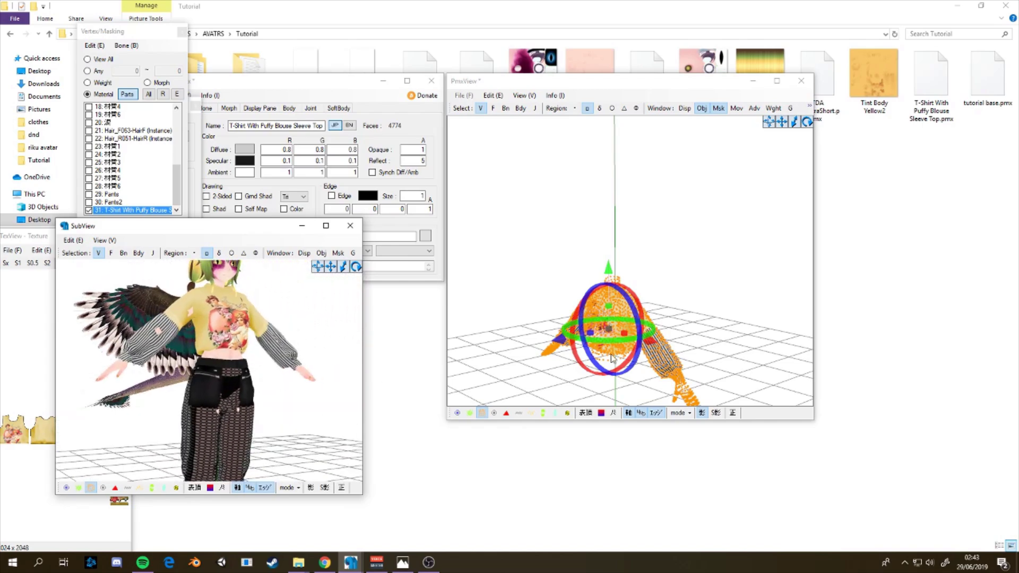
{"action": "left_click", "coordinate": [625, 331]}
{"action": "right_click_drag", "start_coordinate": [324, 363], "coordinate": [211, 370]}
{"action": "left_click", "coordinate": [609, 274]}
{"action": "right_click_drag", "start_coordinate": [297, 362], "coordinate": [122, 361]}
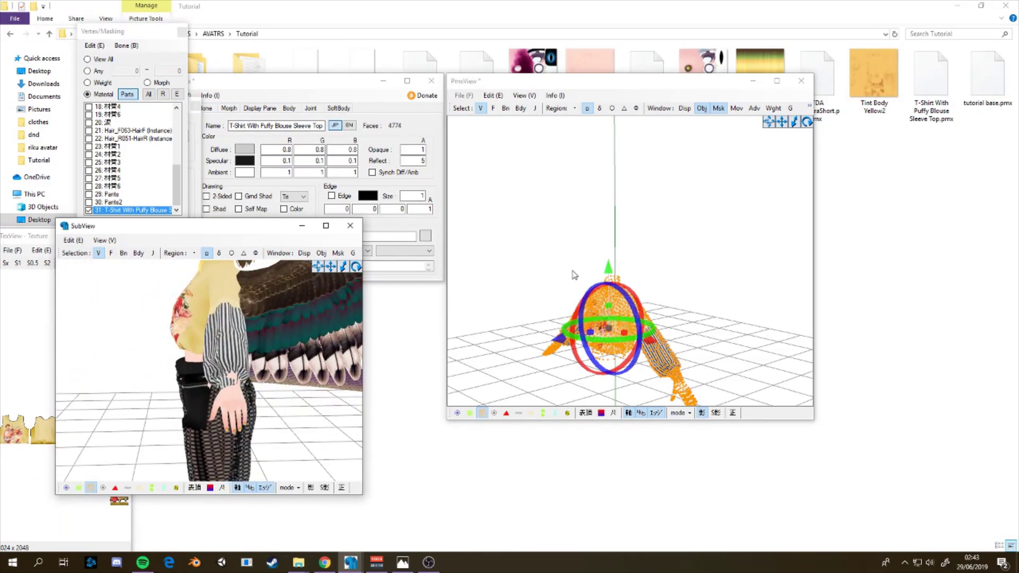
{"action": "left_click", "coordinate": [611, 271]}
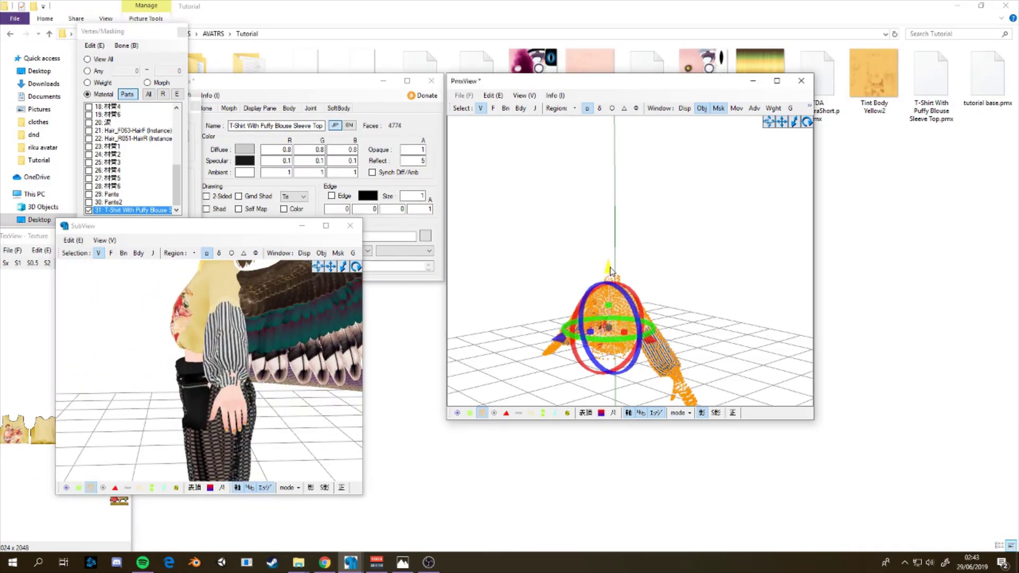
{"action": "right_click_drag", "start_coordinate": [332, 335], "coordinate": [401, 335]}
{"action": "right_click_drag", "start_coordinate": [704, 340], "coordinate": [703, 343]}
{"action": "right_click_drag", "start_coordinate": [127, 388], "coordinate": [313, 362]}
In File Explorer, move texture image 10 from the 15.T-Shirt With Puffy Blouse Sleeve Top folder up into the Tutorial folder
{"action": "left_click", "coordinate": [373, 378]}
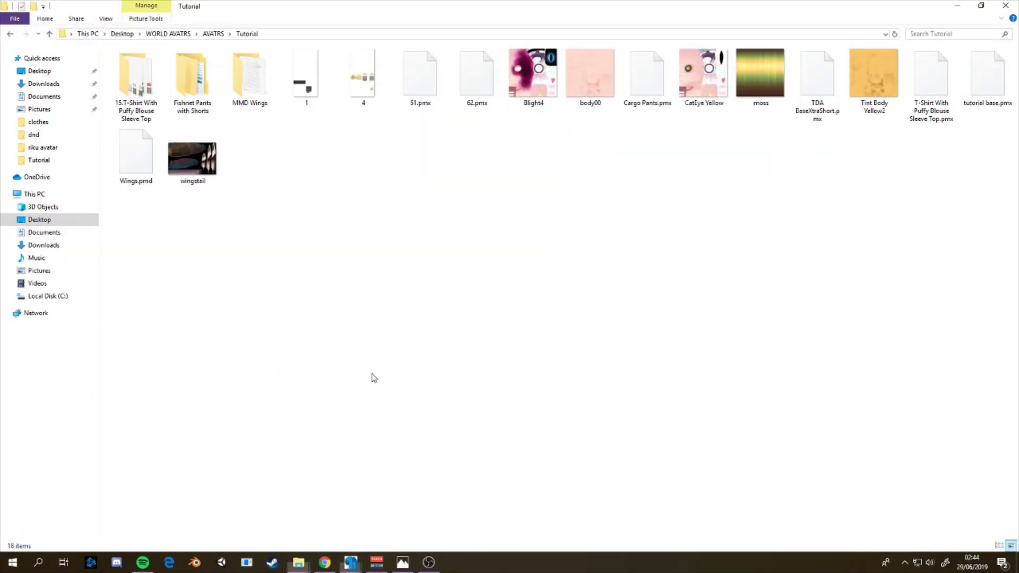
{"action": "double_click", "coordinate": [150, 98]}
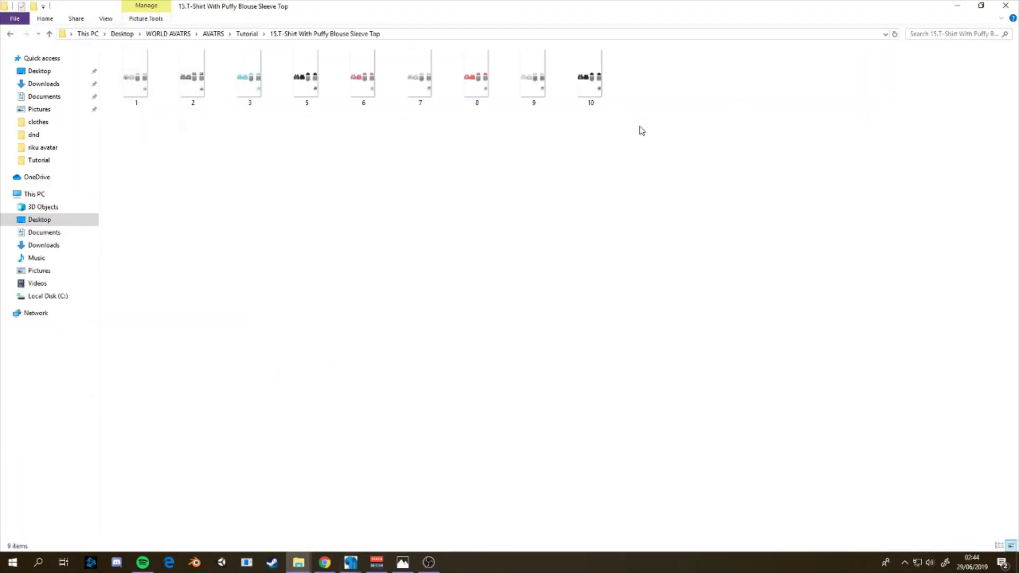
{"action": "left_click_drag", "start_coordinate": [618, 109], "coordinate": [339, 47]}
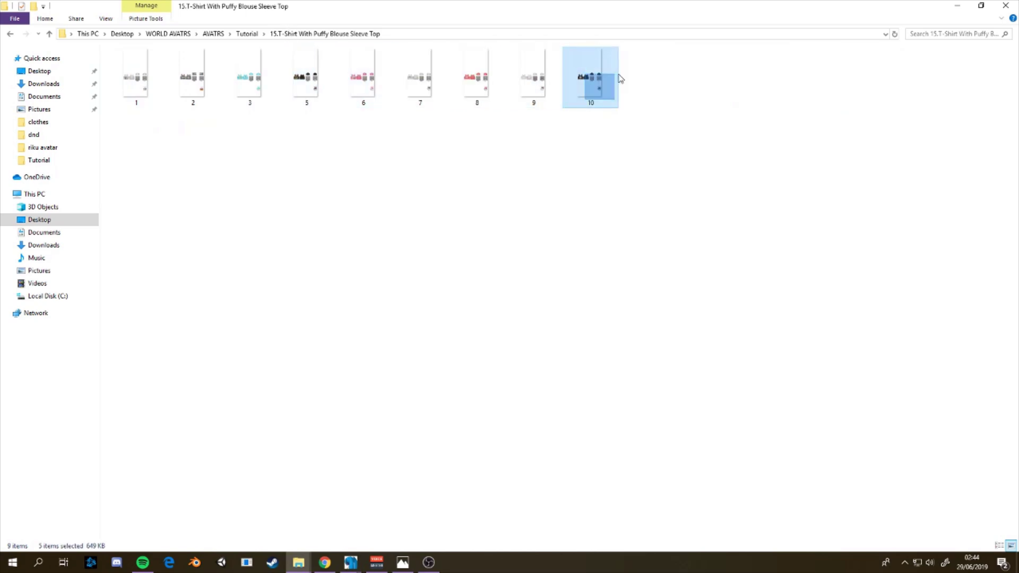
{"action": "left_click_drag", "start_coordinate": [585, 68], "coordinate": [246, 34]}
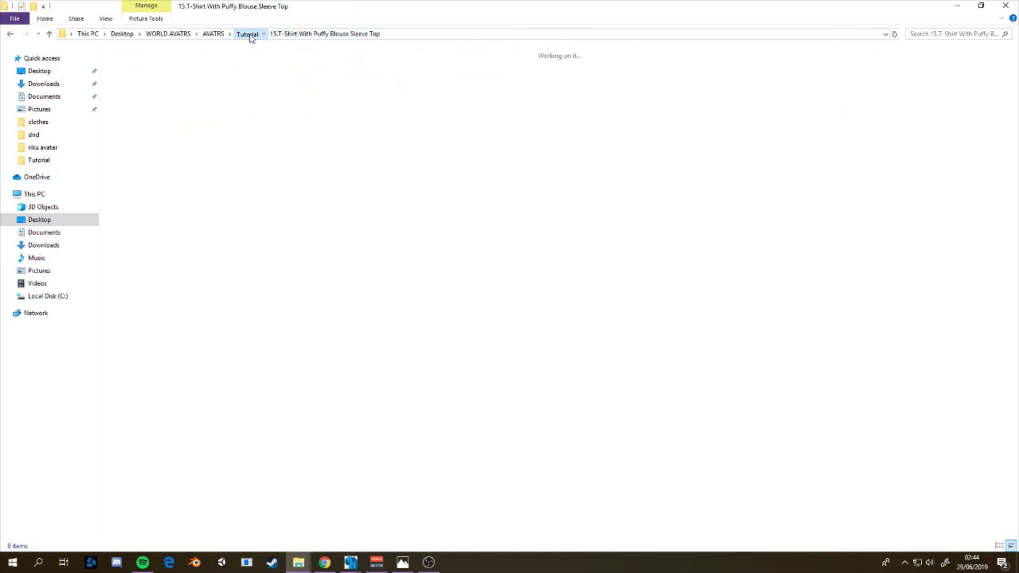
Return to PMX Editor, apply image 10 from the Tutorial folder to the T-shirt material, and close the texture viewer
{"action": "left_click", "coordinate": [350, 564]}
{"action": "left_click", "coordinate": [286, 483]}
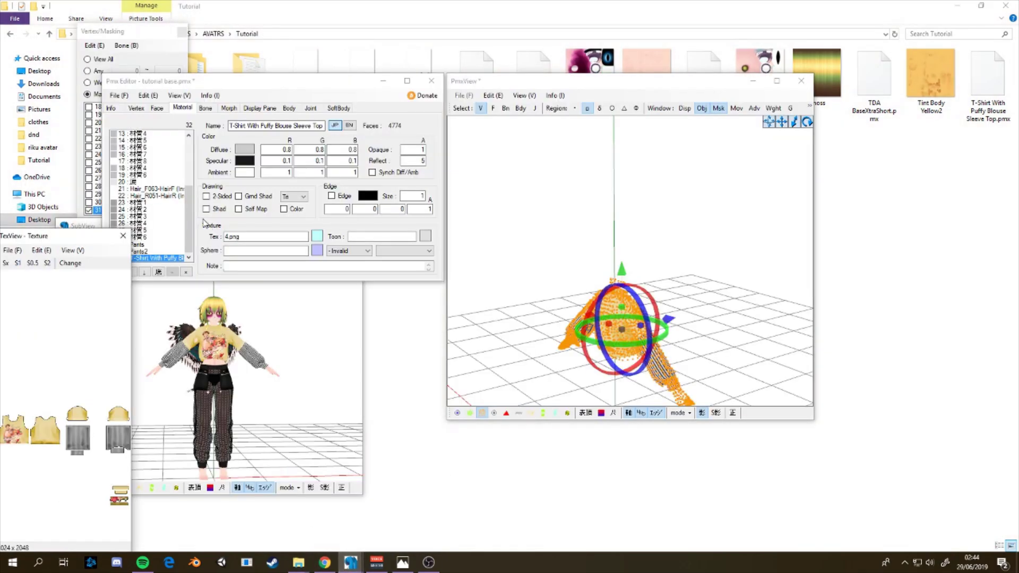
{"action": "left_click", "coordinate": [322, 240]}
{"action": "double_click", "coordinate": [265, 237]}
{"action": "left_click", "coordinate": [11, 250]}
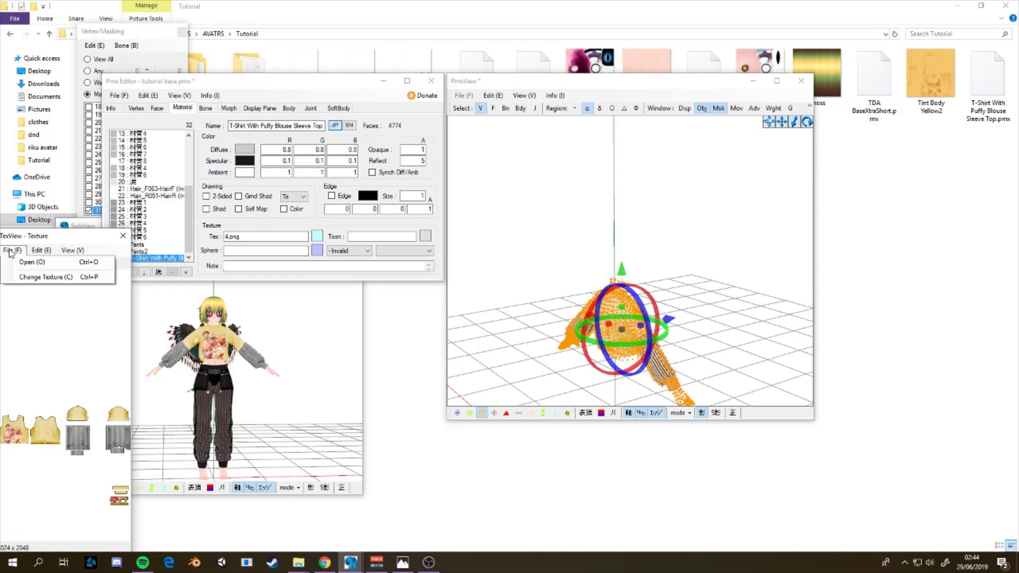
{"action": "left_click", "coordinate": [37, 263]}
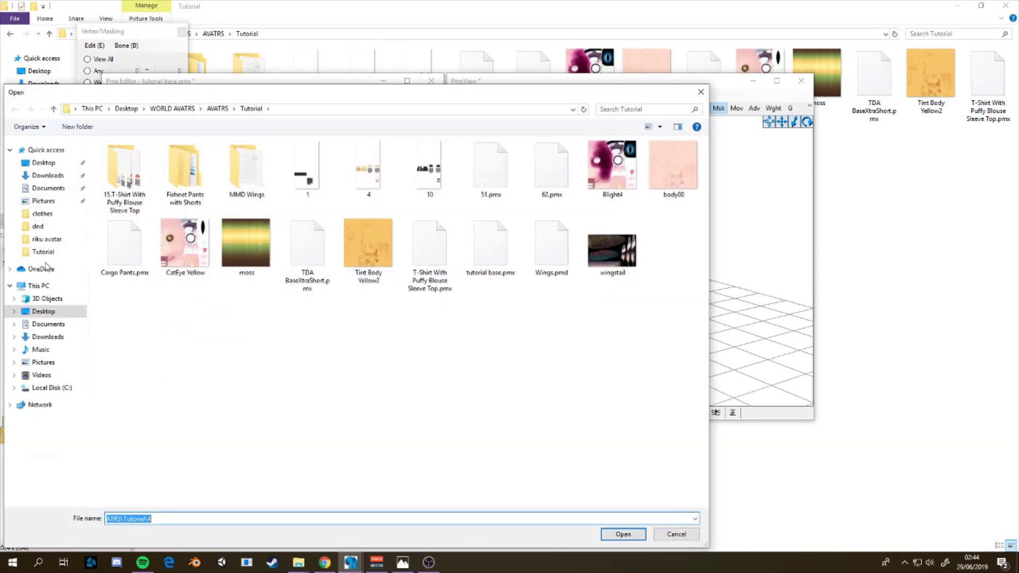
{"action": "left_click", "coordinate": [427, 183]}
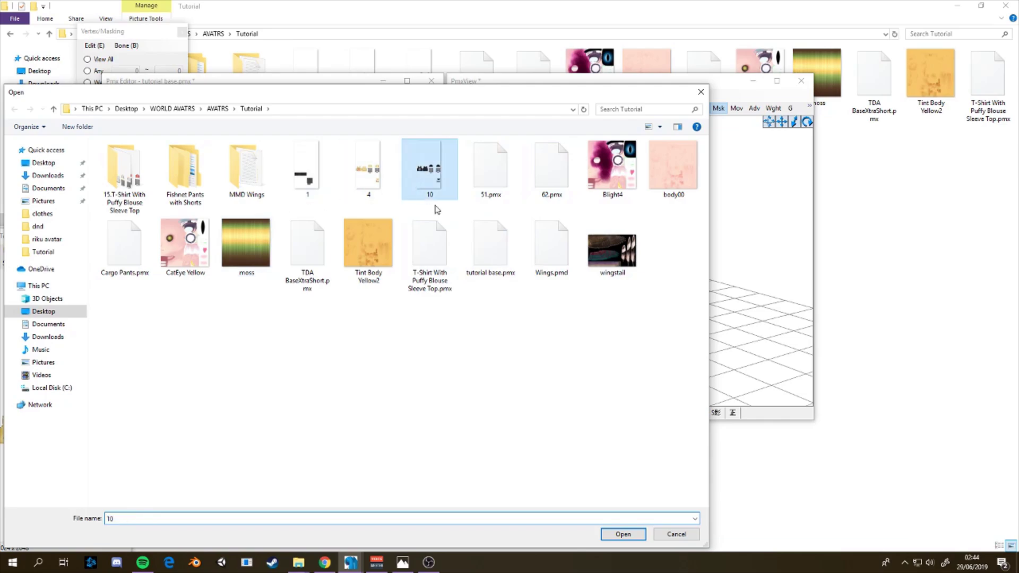
{"action": "left_click", "coordinate": [623, 534]}
{"action": "left_click", "coordinate": [71, 264]}
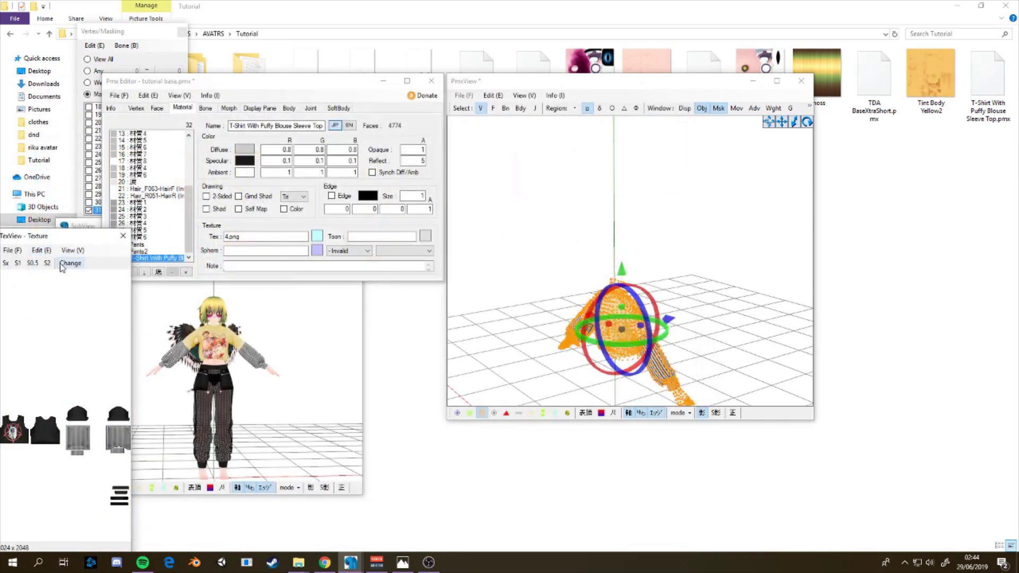
{"action": "left_click", "coordinate": [531, 321]}
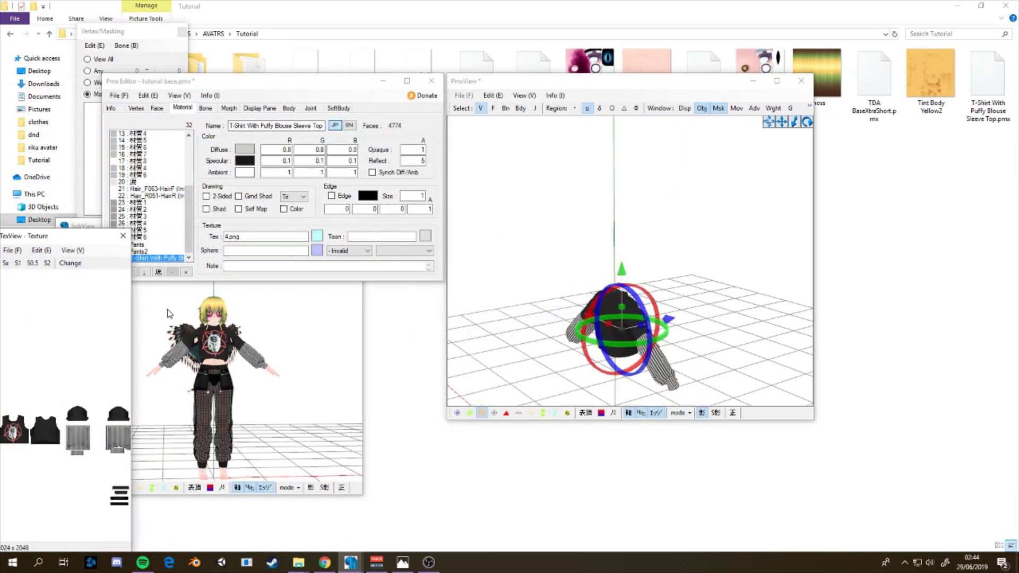
{"action": "left_click", "coordinate": [123, 235]}
Examine the dressed avatar from several angles and distances in the SubView, and bring up the model's file commands
{"action": "scroll", "coordinate": [197, 340], "scroll_direction": "up", "scroll_amount": 3}
{"action": "mouse_move", "coordinate": [196, 341]}
{"action": "right_mouse_down"}
{"action": "mouse_move", "coordinate": [159, 344]}
{"action": "mouse_move", "coordinate": [205, 345]}
{"action": "right_mouse_up"}
{"action": "scroll", "coordinate": [206, 346], "scroll_direction": "up", "scroll_amount": 2}
{"action": "scroll", "coordinate": [206, 346], "scroll_direction": "up", "scroll_amount": 2}
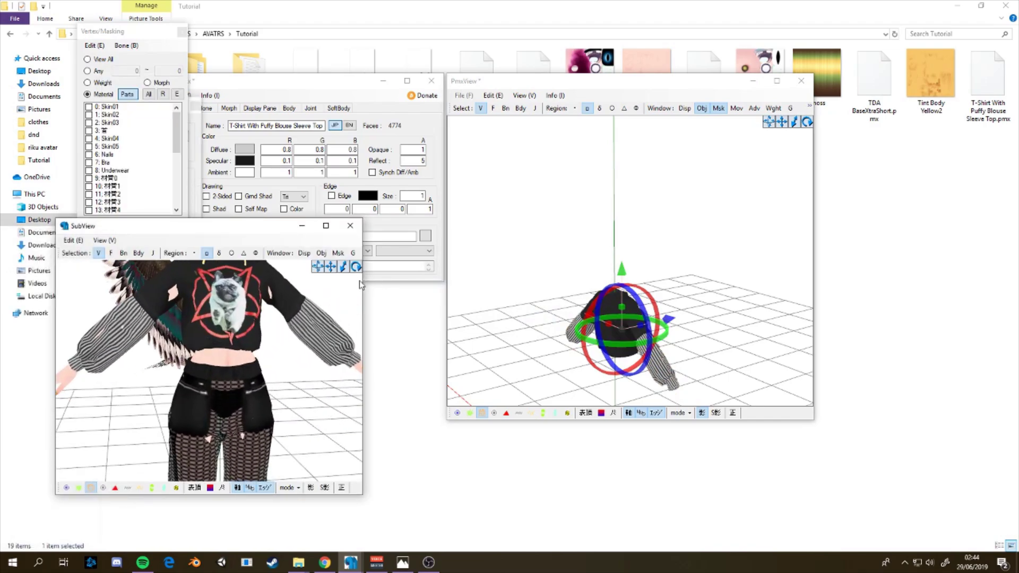
{"action": "scroll", "coordinate": [323, 291], "scroll_direction": "down", "scroll_amount": 3}
{"action": "right_click_drag", "start_coordinate": [323, 292], "coordinate": [344, 295]}
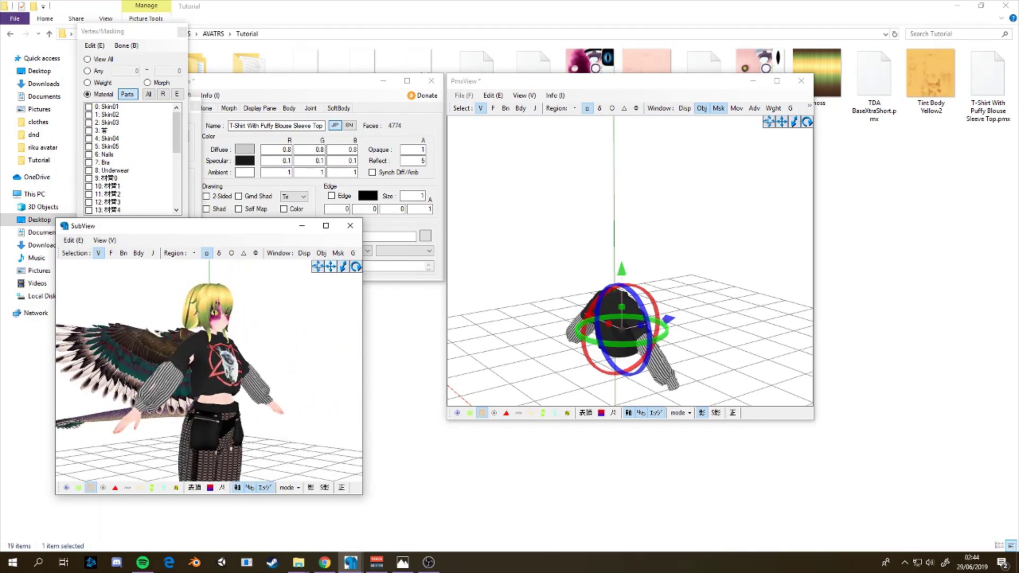
{"action": "middle_click_drag", "start_coordinate": [344, 295], "coordinate": [329, 275]}
{"action": "right_click_drag", "start_coordinate": [329, 276], "coordinate": [271, 324]}
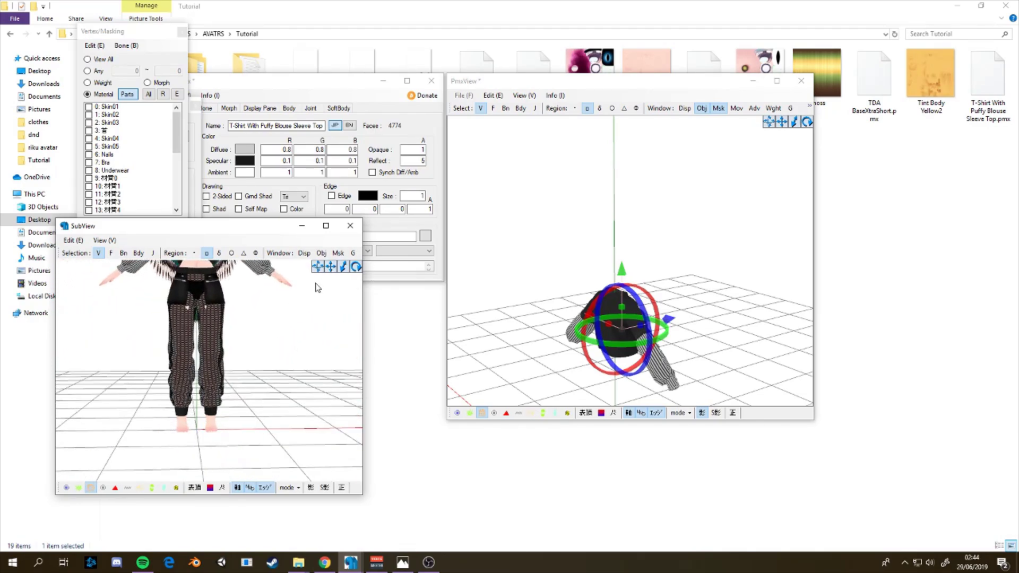
{"action": "middle_click_drag", "start_coordinate": [271, 324], "coordinate": [265, 382]}
{"action": "right_click_drag", "start_coordinate": [265, 382], "coordinate": [308, 295]}
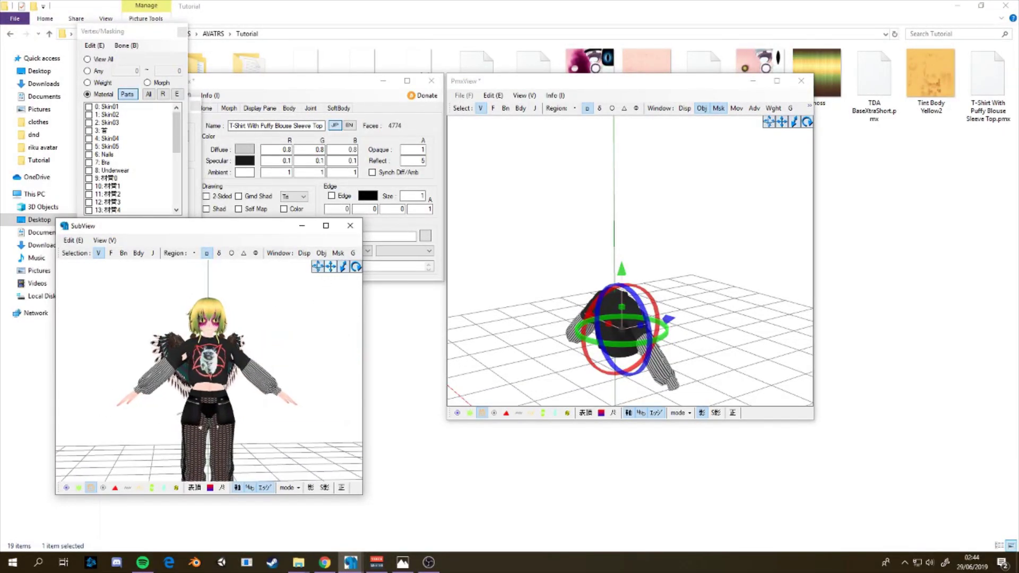
{"action": "scroll", "coordinate": [308, 295], "scroll_direction": "up", "scroll_amount": 3}
{"action": "scroll", "coordinate": [307, 295], "scroll_direction": "down", "scroll_amount": 3}
{"action": "mouse_move", "coordinate": [277, 355]}
{"action": "right_mouse_down"}
{"action": "mouse_move", "coordinate": [363, 357]}
{"action": "mouse_move", "coordinate": [245, 370]}
{"action": "mouse_move", "coordinate": [290, 370]}
{"action": "right_mouse_up"}
{"action": "scroll", "coordinate": [246, 369], "scroll_direction": "down", "scroll_amount": 4}
{"action": "left_click_drag", "start_coordinate": [331, 267], "coordinate": [331, 215]}
{"action": "right_click_drag", "start_coordinate": [92, 429], "coordinate": [304, 426]}
{"action": "left_click", "coordinate": [248, 84]}
{"action": "left_click", "coordinate": [119, 95]}
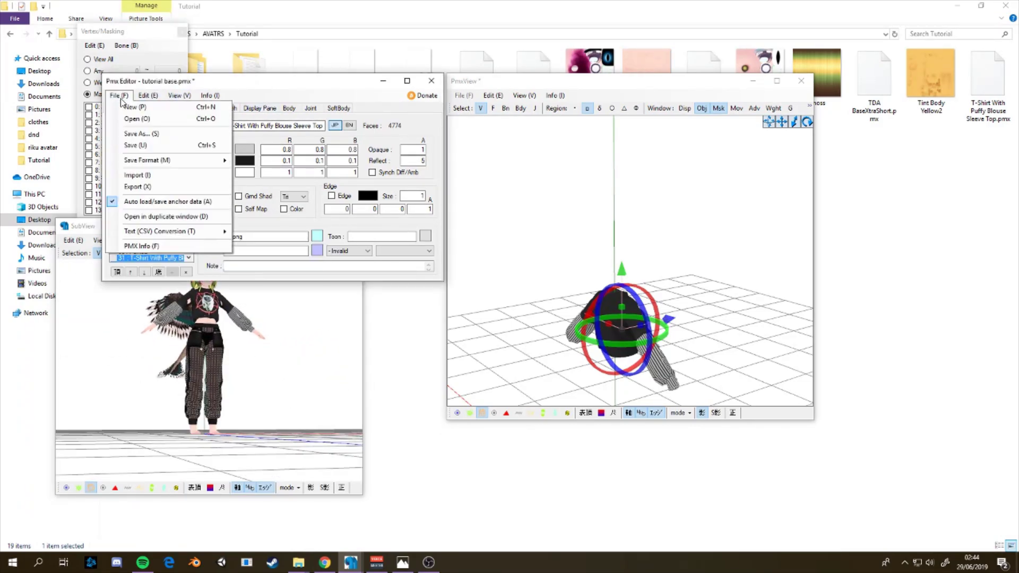
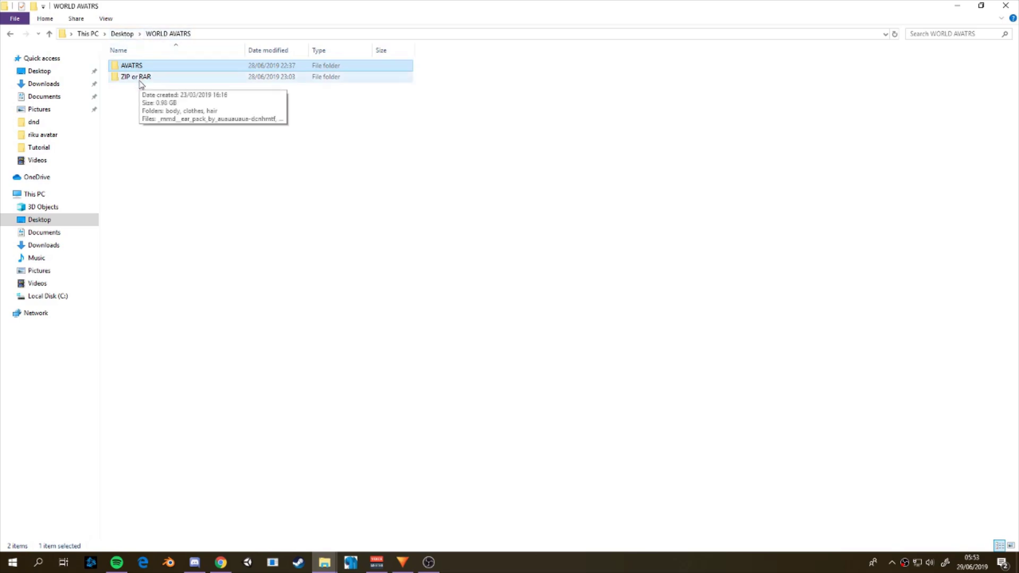
Browse the downloaded model archives in the ZIP or RAR folder, including its hair and clothes subfolders
{"action": "double_click", "coordinate": [139, 80]}
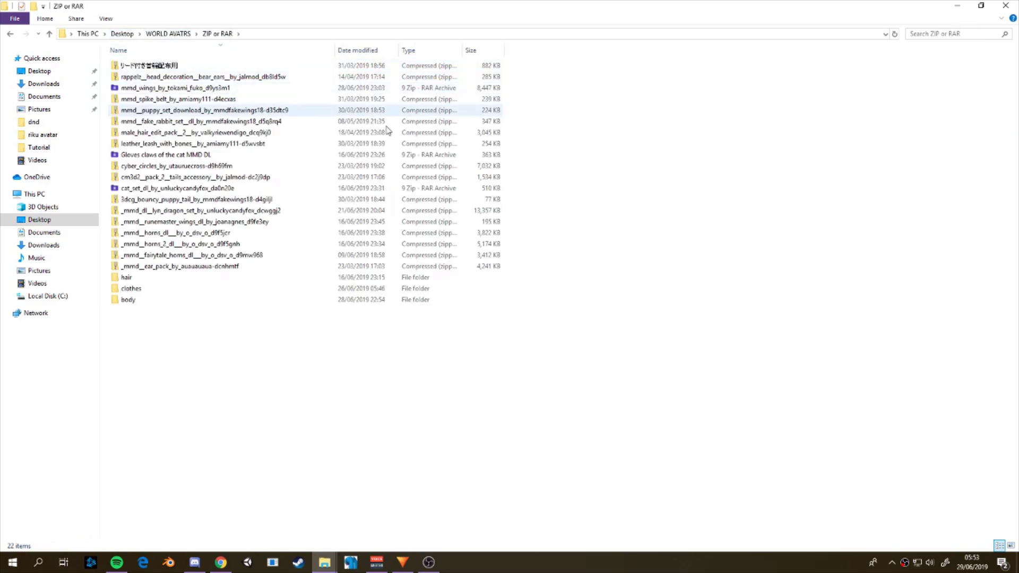
{"action": "left_click_drag", "start_coordinate": [517, 268], "coordinate": [477, 64]}
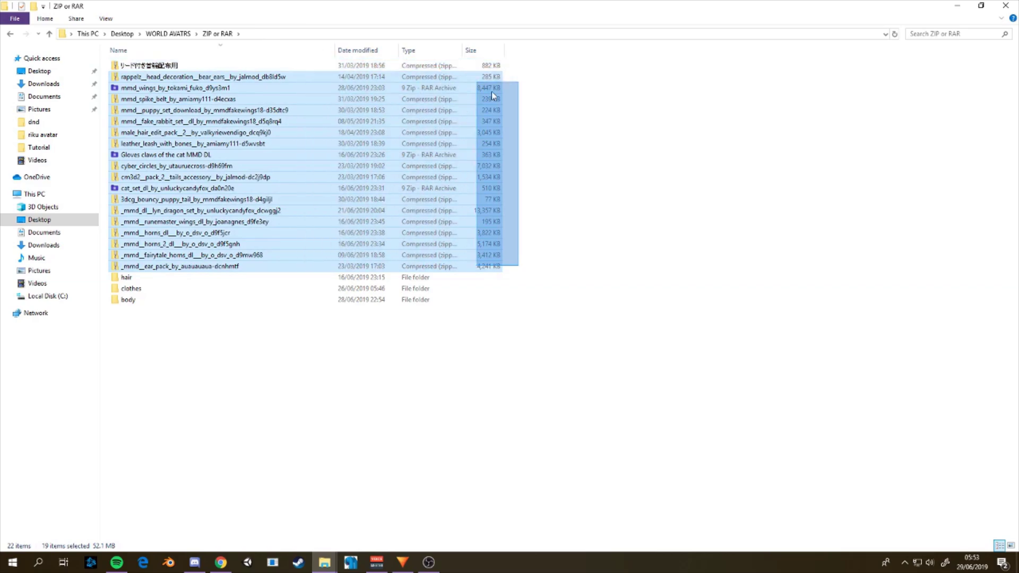
{"action": "left_click", "coordinate": [154, 364]}
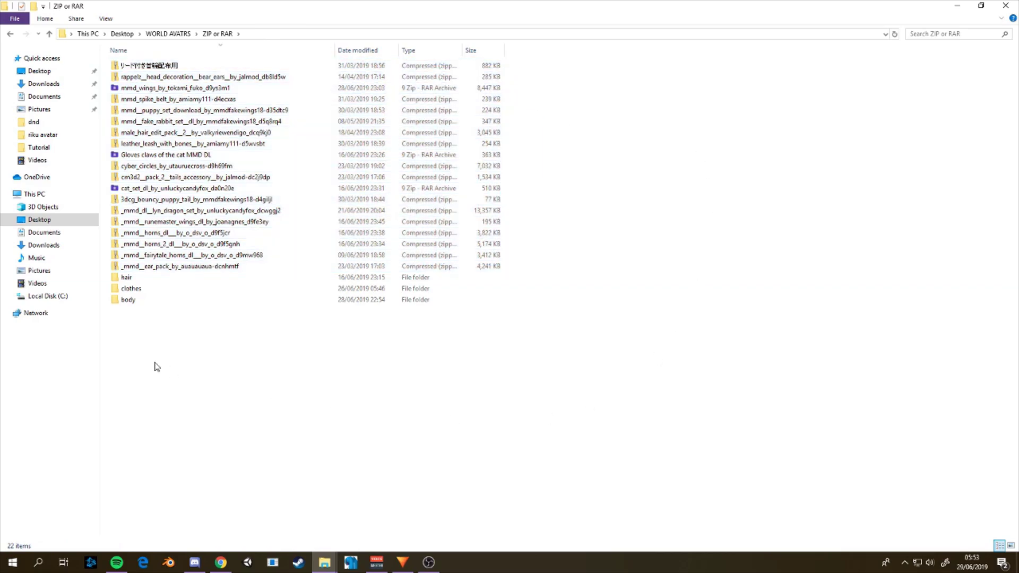
{"action": "double_click", "coordinate": [159, 278]}
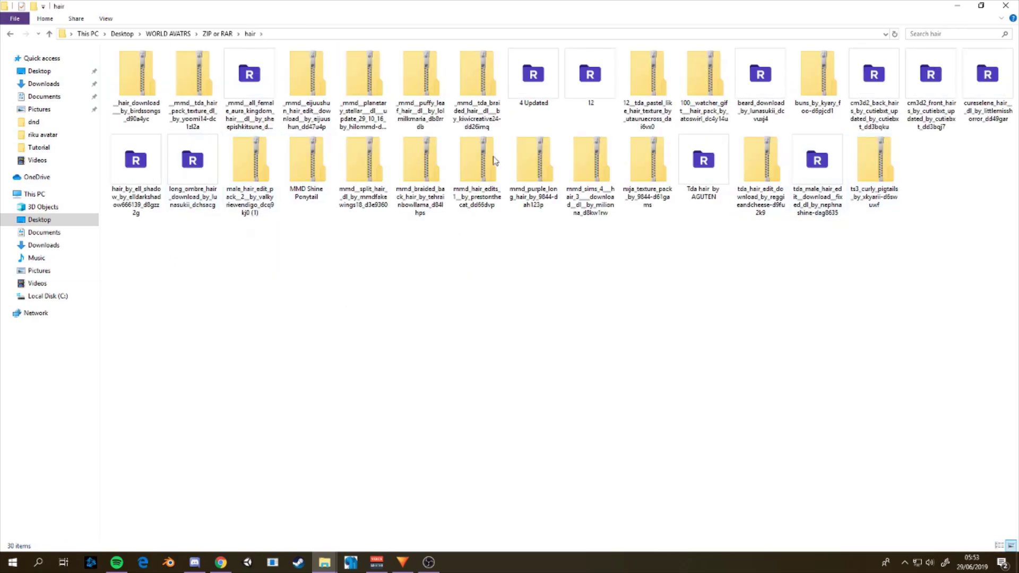
{"action": "left_click", "coordinate": [217, 33]}
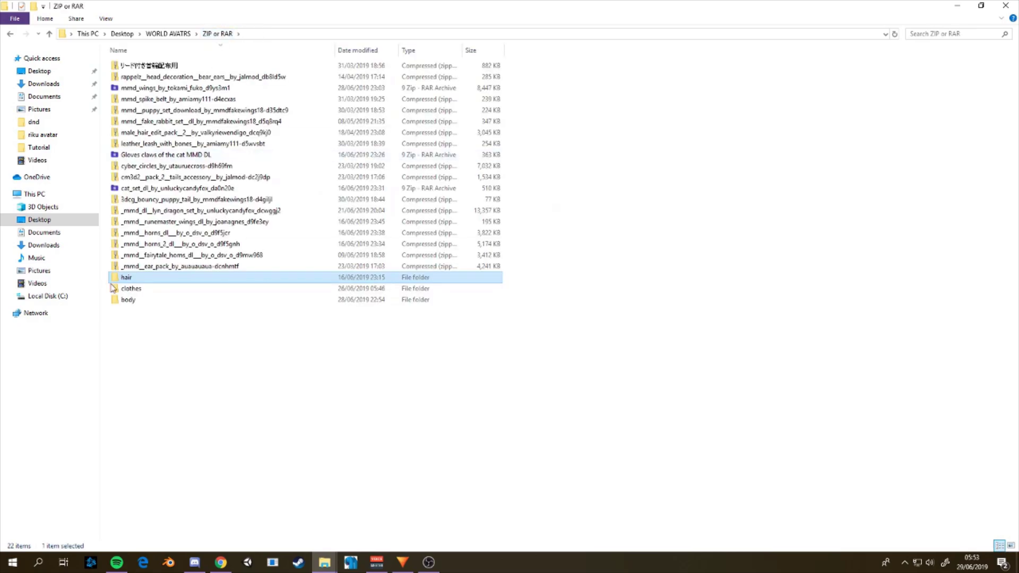
{"action": "double_click", "coordinate": [153, 291]}
{"action": "scroll", "coordinate": [183, 263], "scroll_direction": "down", "scroll_amount": 8}
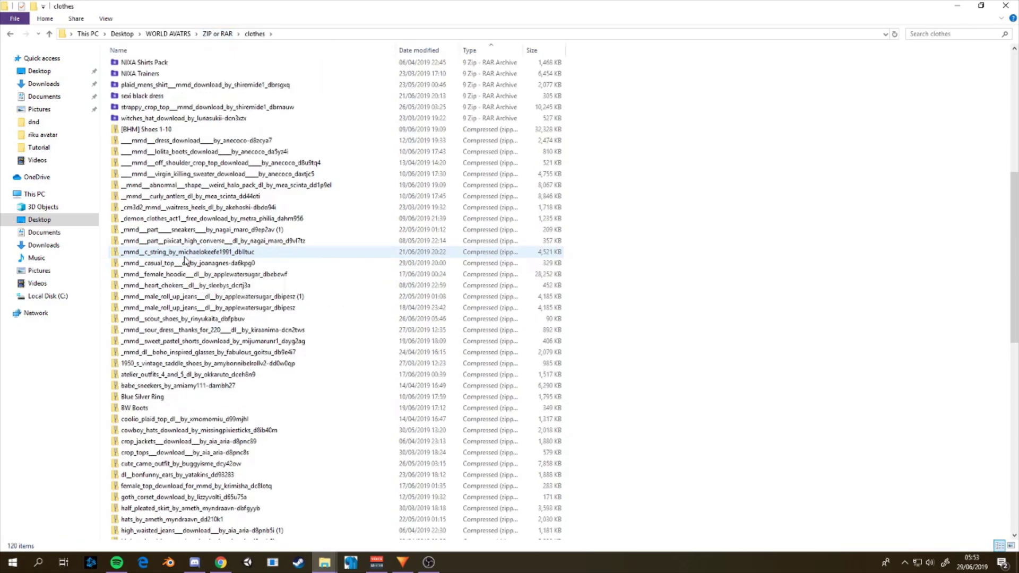
Look through the downloaded archives in the clothes and body subfolders of the ZIP or RAR folder
{"action": "scroll", "coordinate": [188, 249], "scroll_direction": "down", "scroll_amount": 17}
{"action": "scroll", "coordinate": [195, 179], "scroll_direction": "up", "scroll_amount": 14}
{"action": "scroll", "coordinate": [196, 179], "scroll_direction": "up", "scroll_amount": 14}
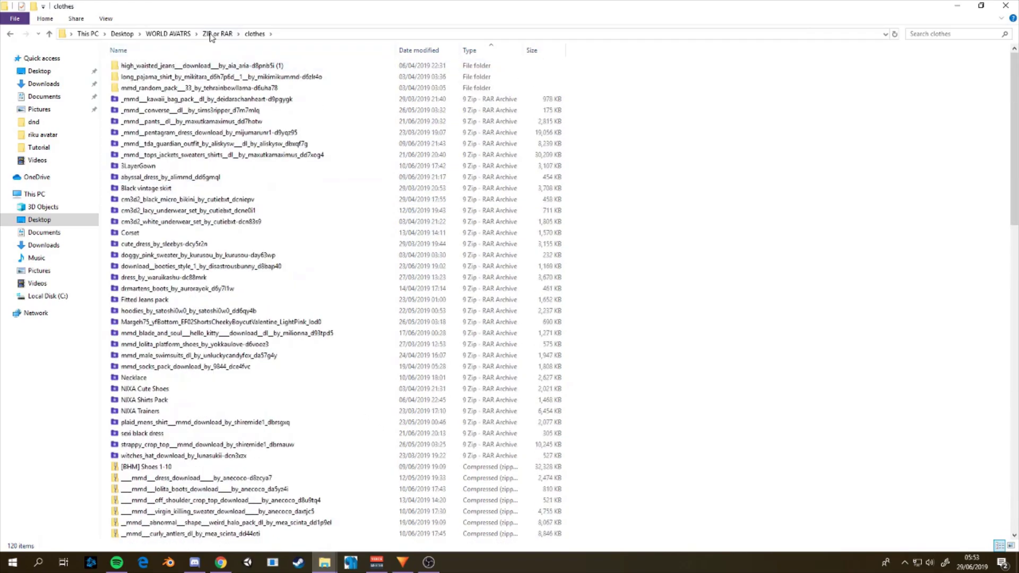
{"action": "left_click", "coordinate": [211, 34]}
{"action": "double_click", "coordinate": [130, 297]}
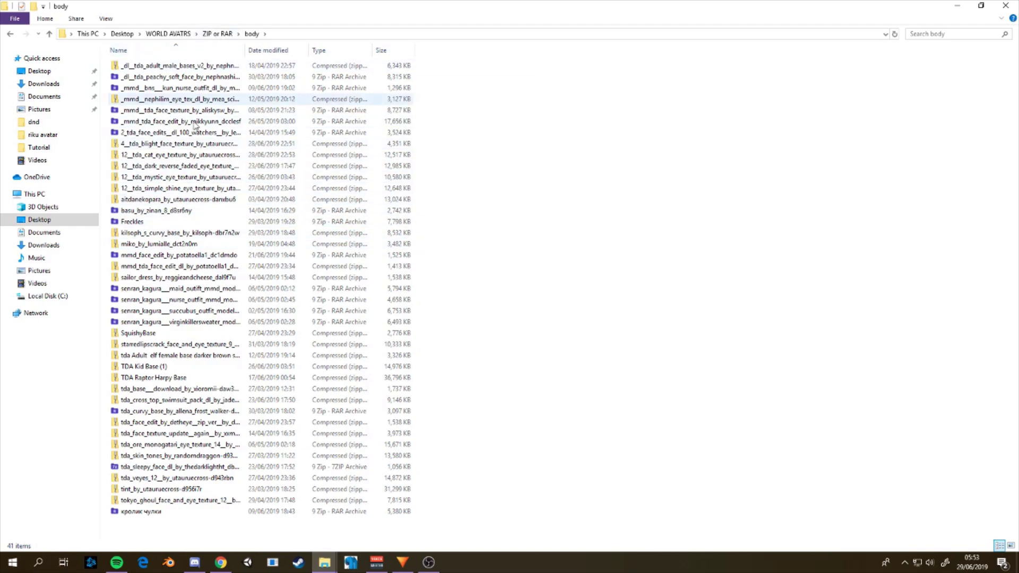
{"action": "left_click", "coordinate": [209, 34]}
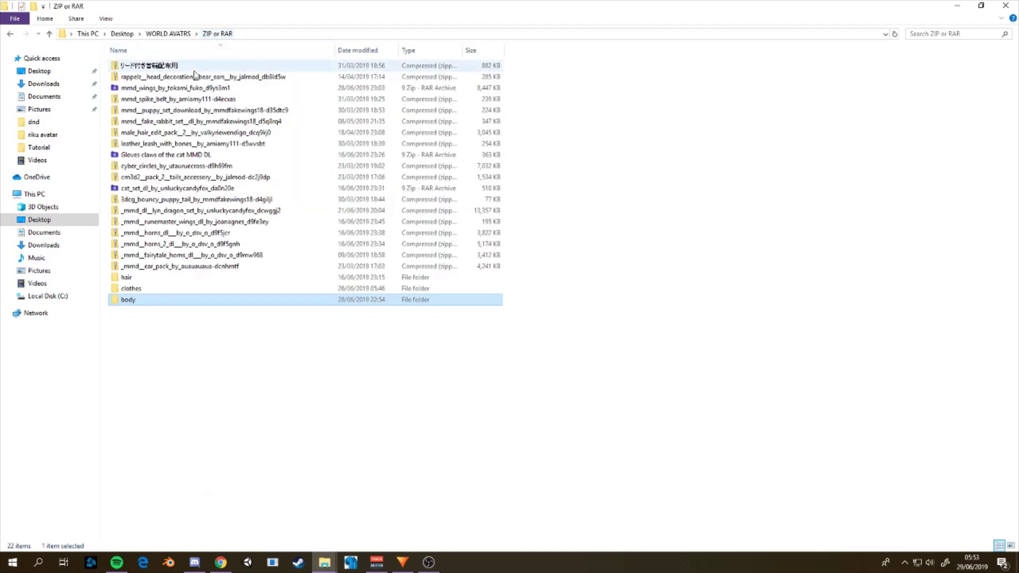
Browse the AVATRS folder inside WORLD AVATRS and look through the face, eye and body textures in its Tex subfolder
{"action": "left_click", "coordinate": [178, 34]}
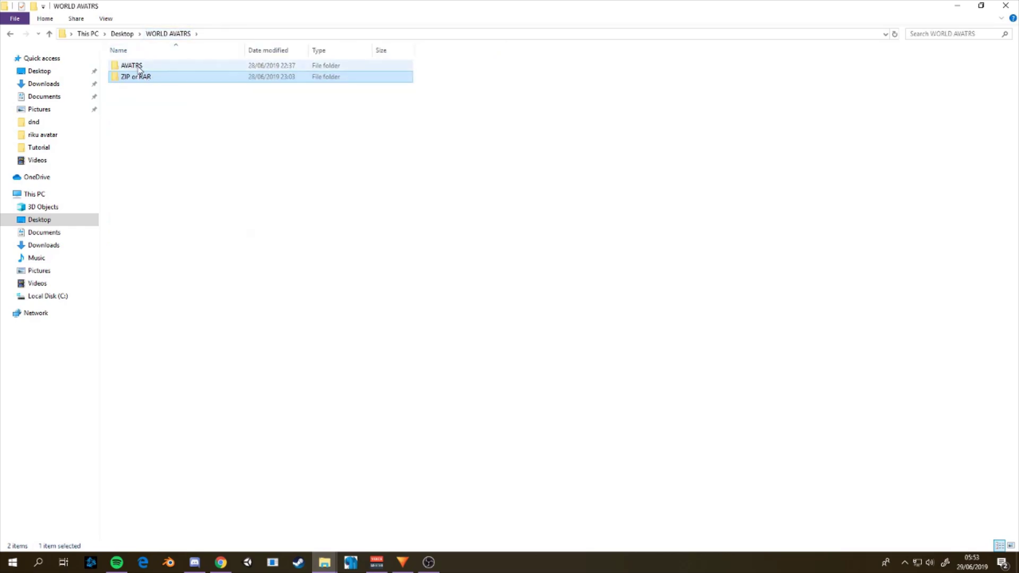
{"action": "double_click", "coordinate": [132, 66]}
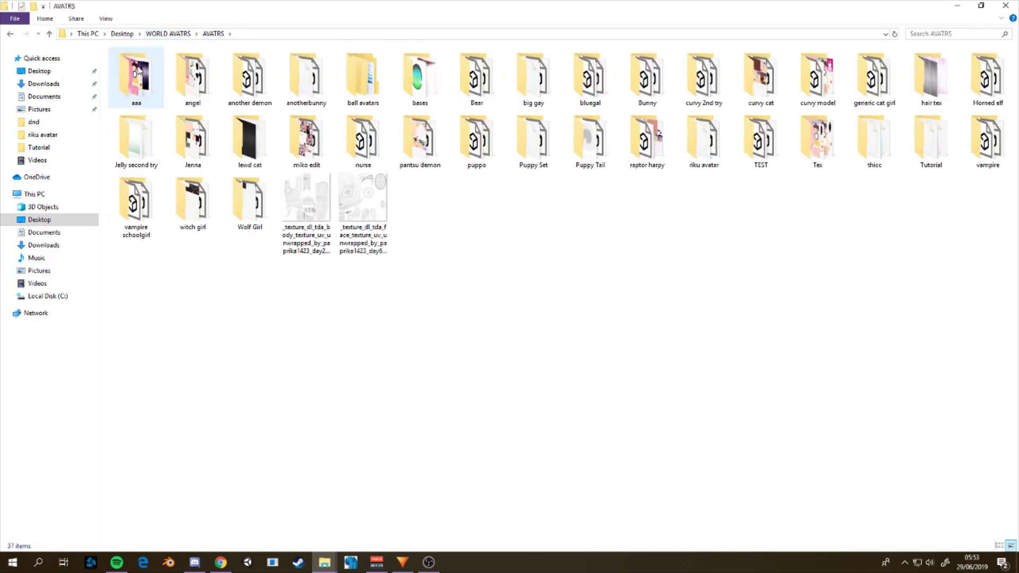
{"action": "left_click_drag", "start_coordinate": [409, 262], "coordinate": [398, 293]}
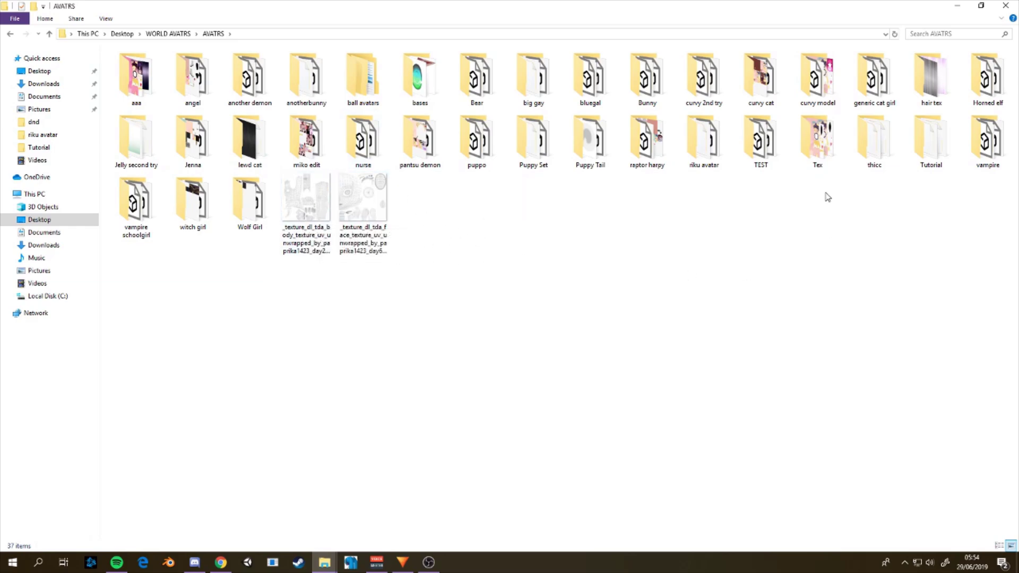
{"action": "double_click", "coordinate": [820, 160]}
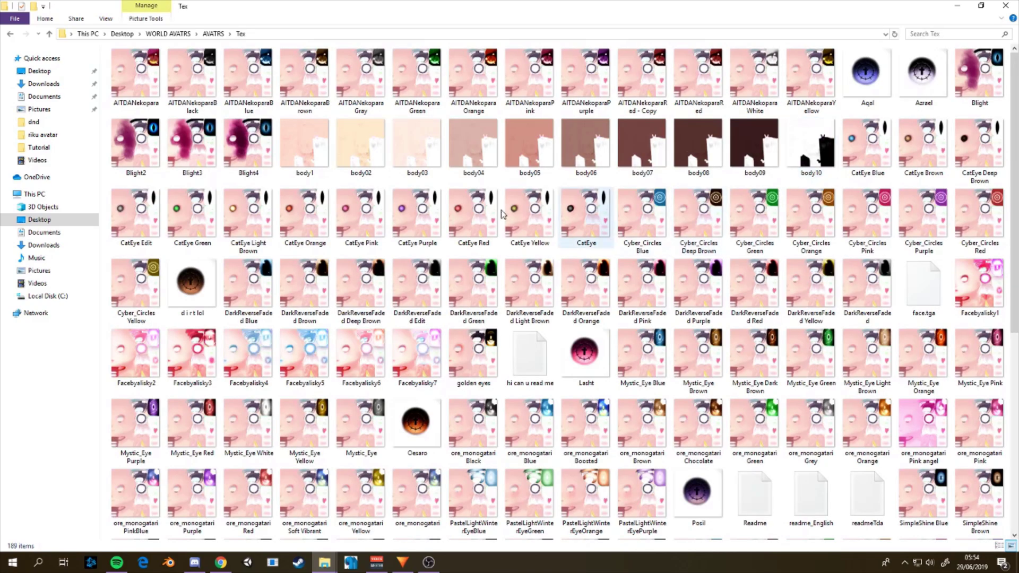
{"action": "scroll", "coordinate": [457, 198], "scroll_direction": "down", "scroll_amount": 5}
{"action": "scroll", "coordinate": [457, 197], "scroll_direction": "up", "scroll_amount": 5}
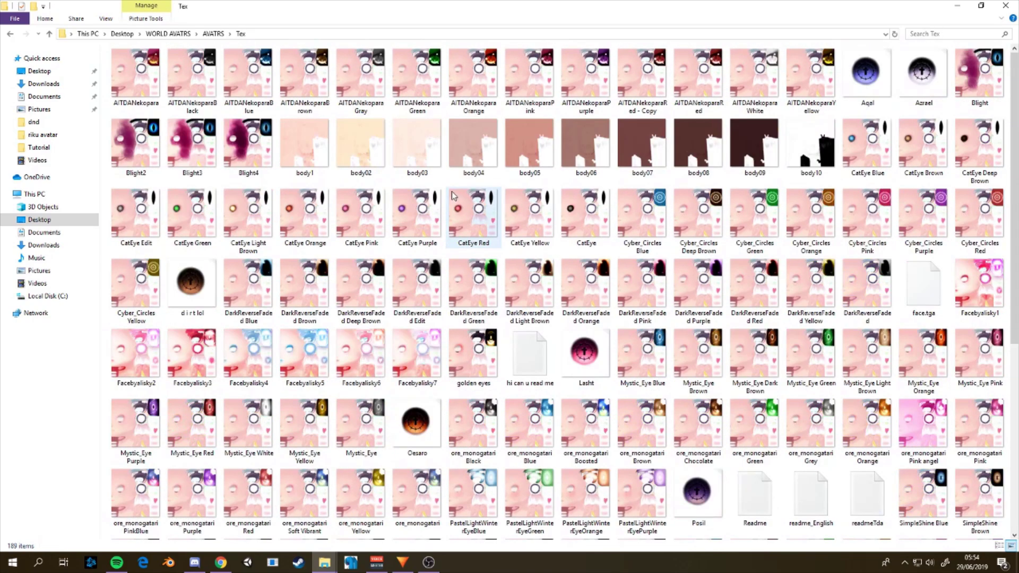
{"action": "scroll", "coordinate": [418, 221], "scroll_direction": "down", "scroll_amount": 5}
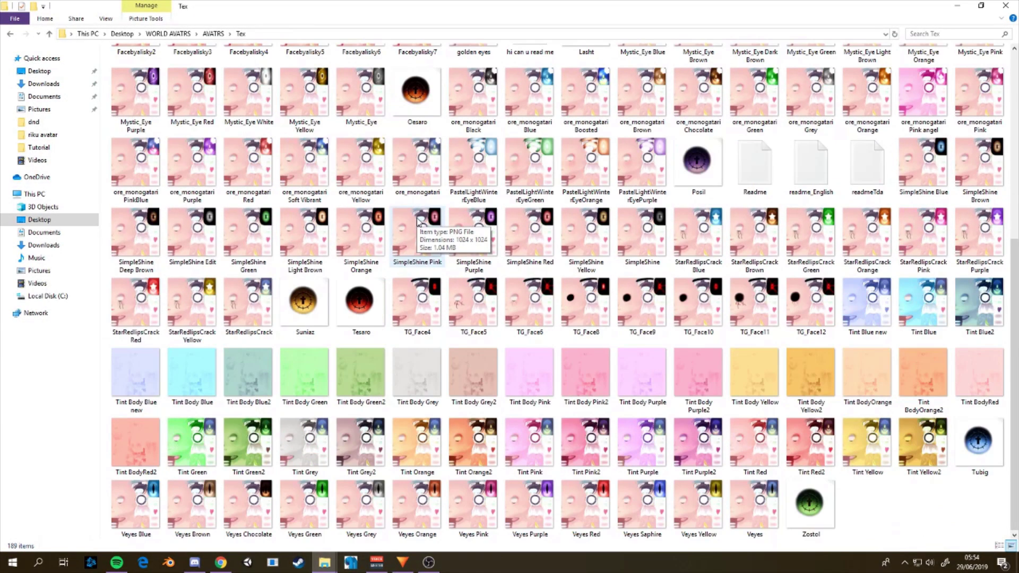
{"action": "scroll", "coordinate": [392, 208], "scroll_direction": "up", "scroll_amount": 5}
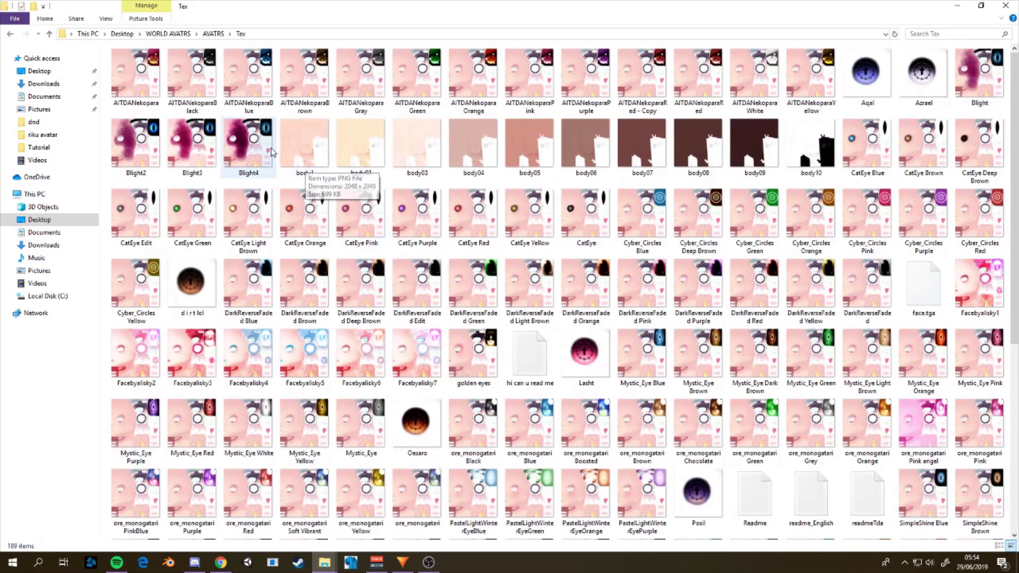
{"action": "left_click", "coordinate": [213, 34]}
Examine the contents of the bases and angel subfolders, returning to the AVATRS folder
{"action": "double_click", "coordinate": [416, 97]}
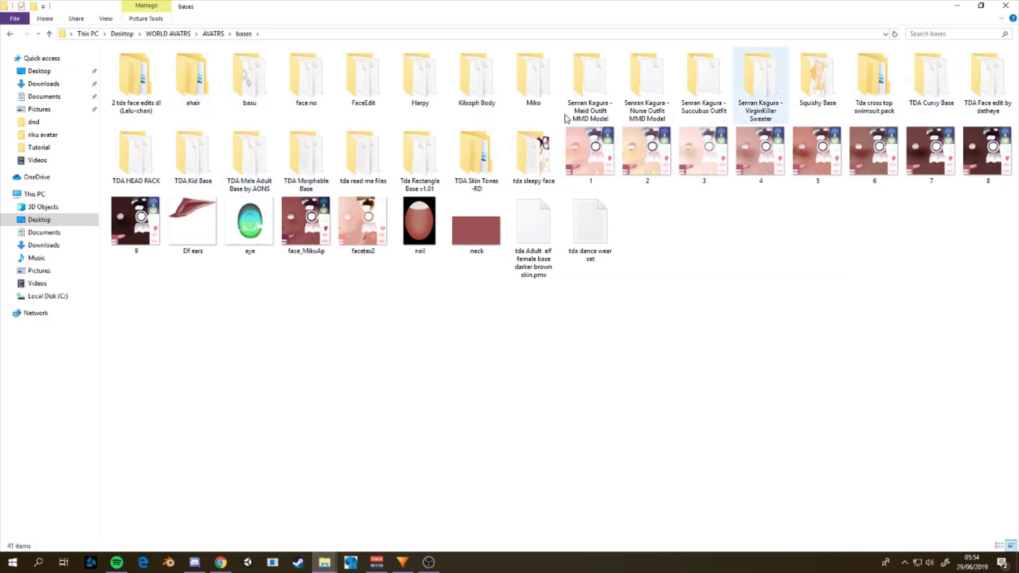
{"action": "left_click", "coordinate": [213, 34]}
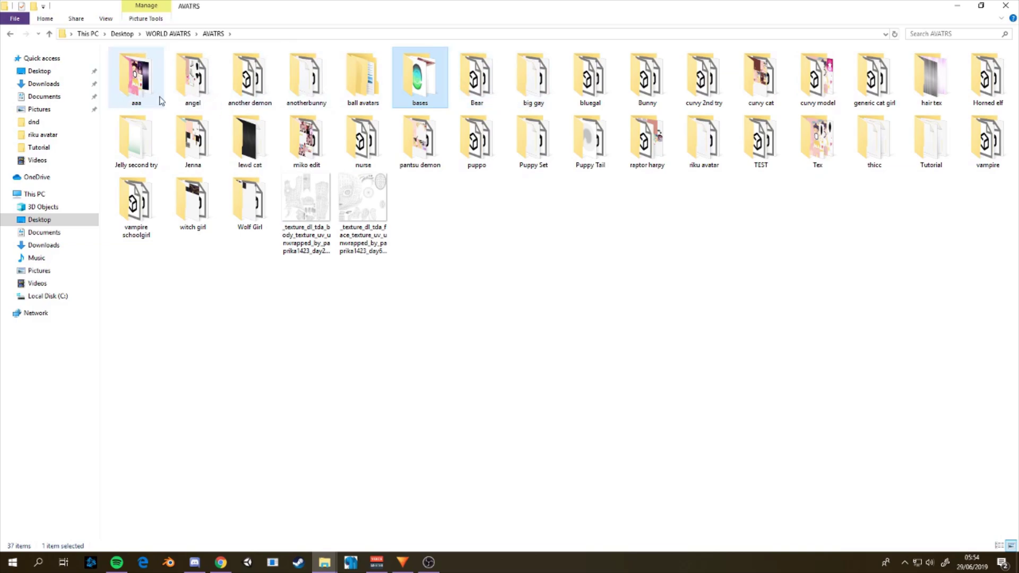
{"action": "double_click", "coordinate": [207, 88]}
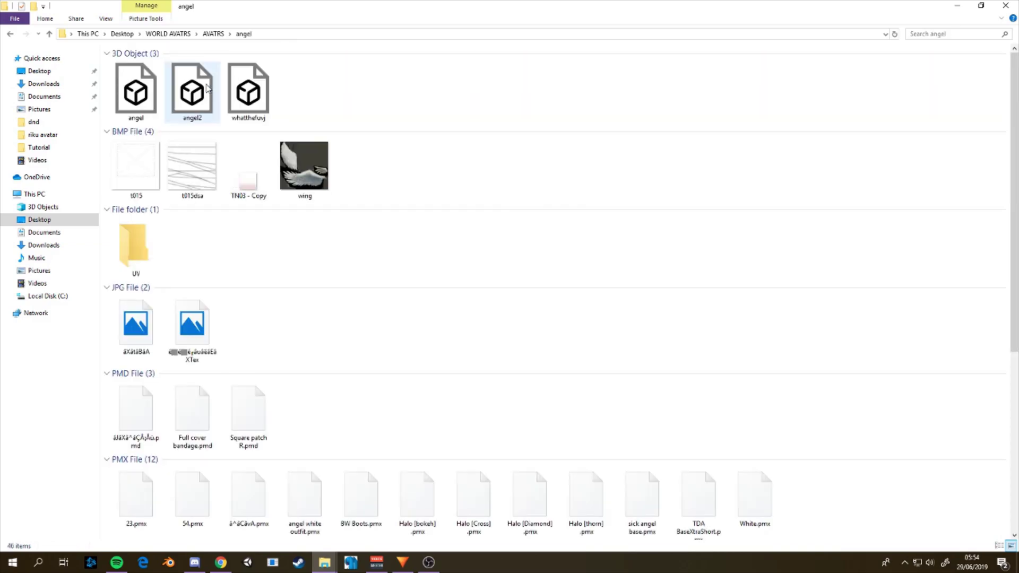
{"action": "scroll", "coordinate": [374, 182], "scroll_direction": "down", "scroll_amount": 5}
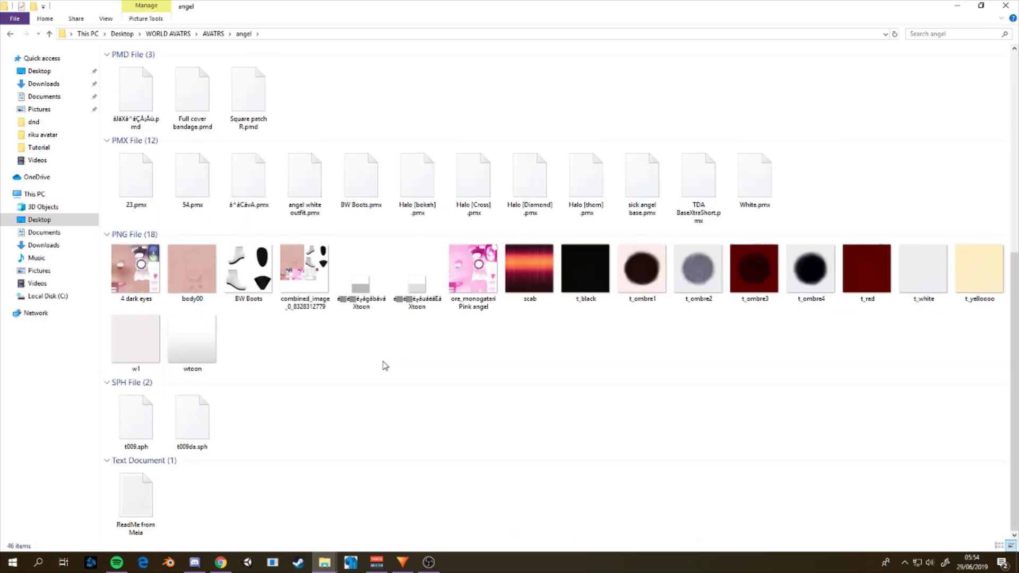
{"action": "scroll", "coordinate": [384, 364], "scroll_direction": "up", "scroll_amount": 5}
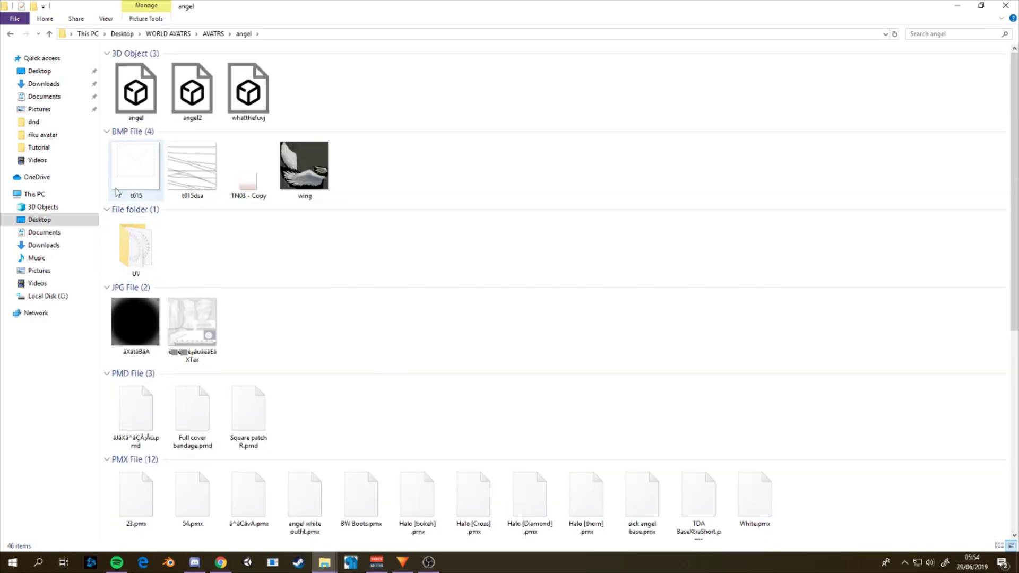
{"action": "left_click", "coordinate": [213, 33]}
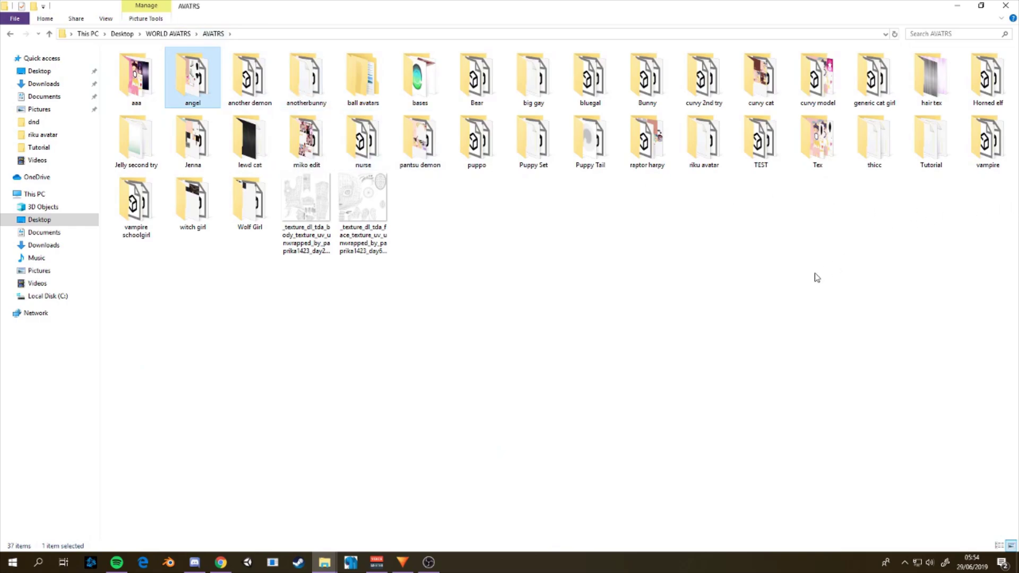